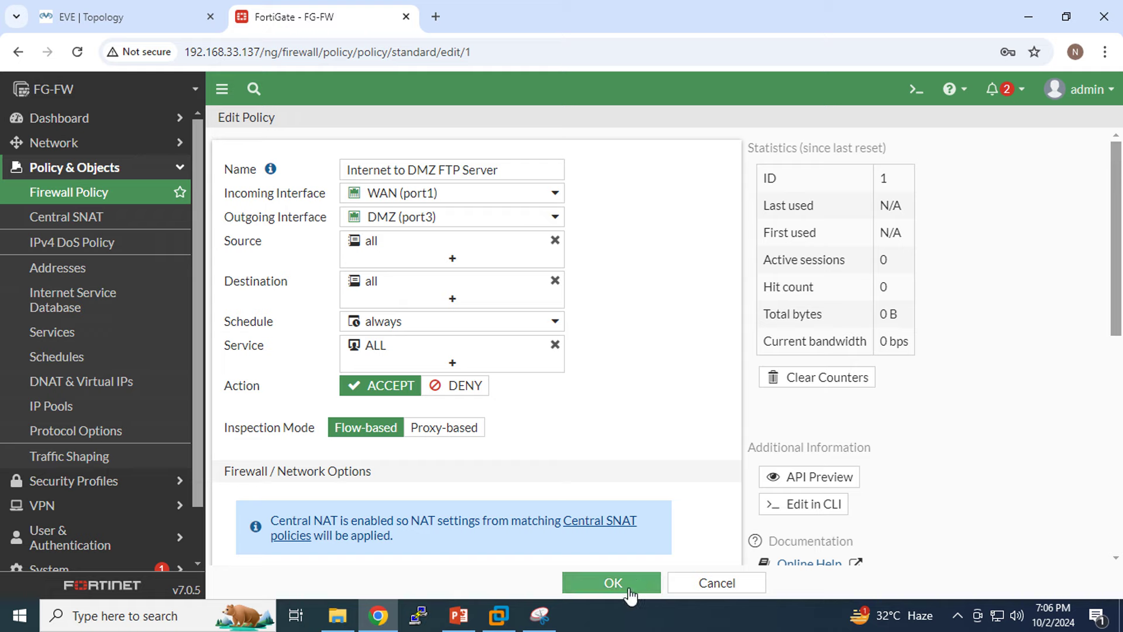
# Step: Capture the Edit Policy form with Snipping Tool, circle its Source field in pen, and minimise the snip
pyautogui.click(539, 615)
pyautogui.click(21, 56)
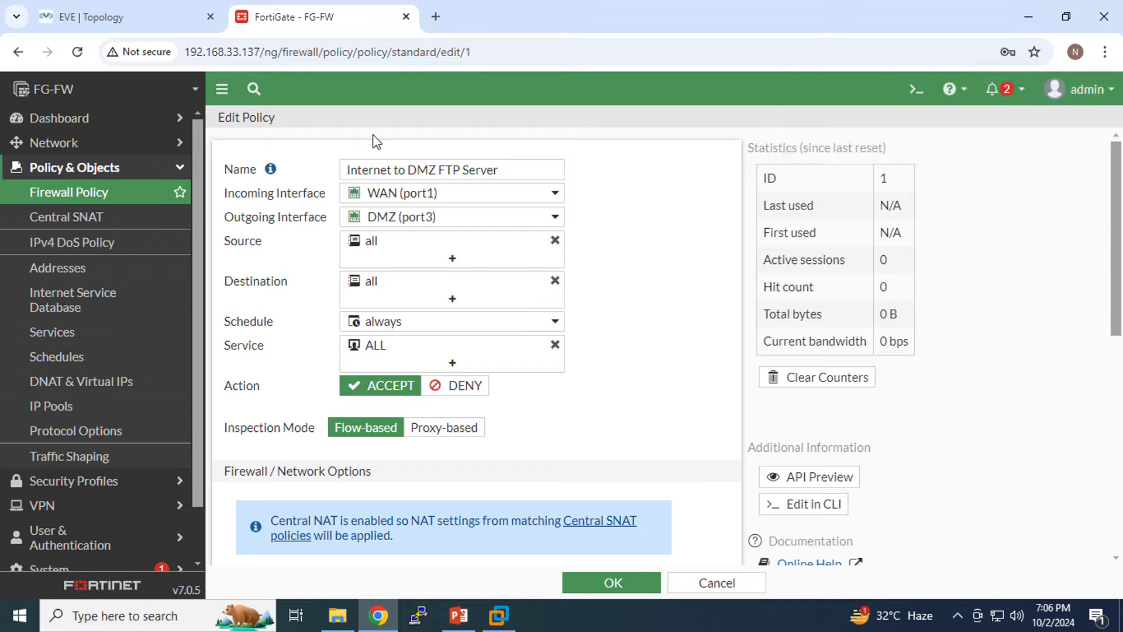
pyautogui.moveTo(218, 129); pyautogui.dragTo(909, 573)
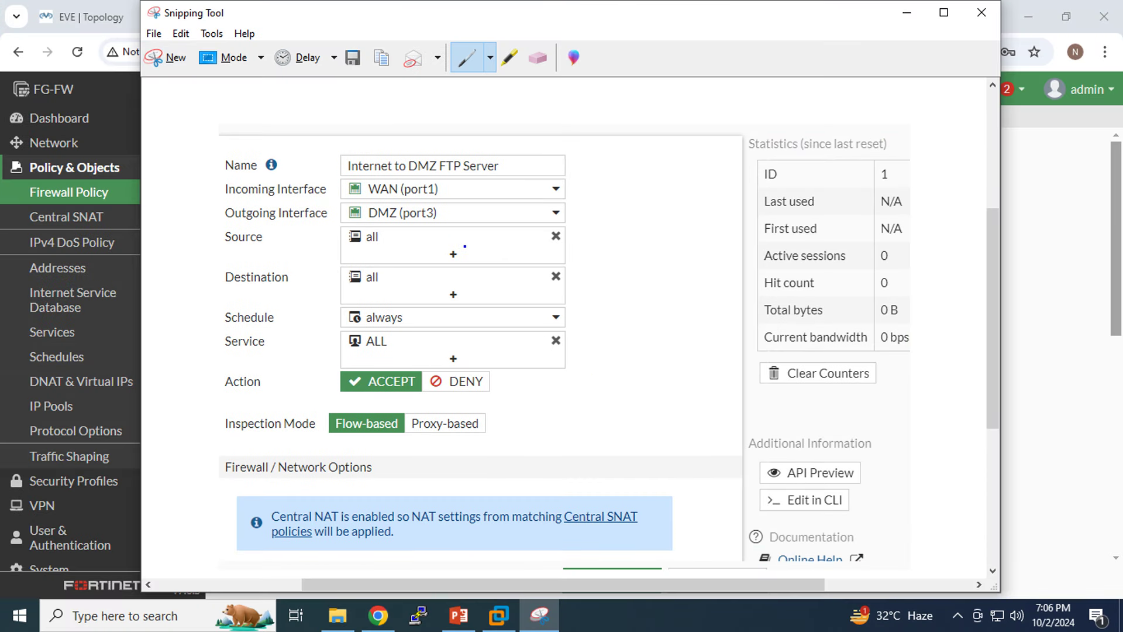
pyautogui.moveTo(451, 230)
pyautogui.mouseDown()
pyautogui.moveTo(391, 211)
pyautogui.moveTo(193, 227)
pyautogui.moveTo(249, 267)
pyautogui.moveTo(589, 252)
pyautogui.moveTo(422, 221)
pyautogui.mouseUp()
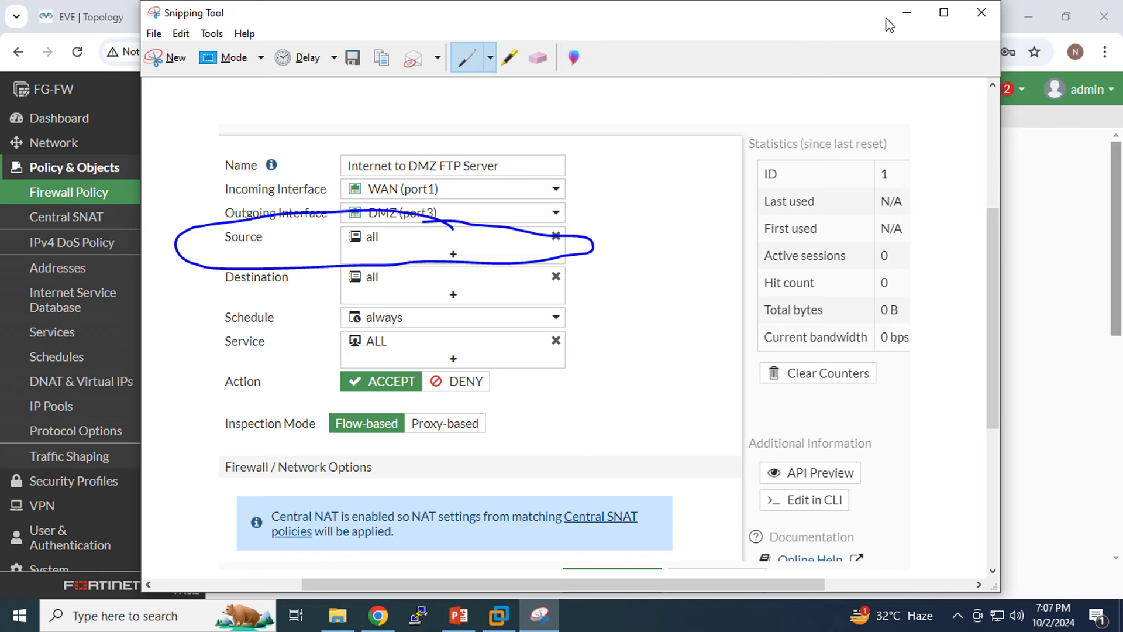
pyautogui.click(907, 12)
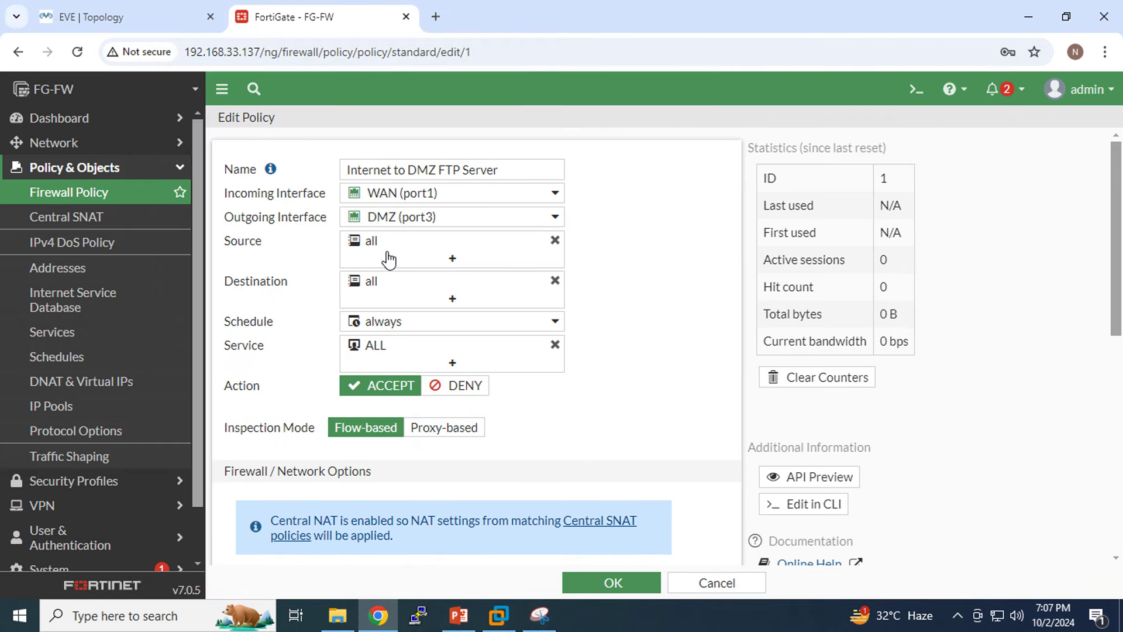
# Step: Inspect the subnet and interface details of the "all" address used as the policy's source
pyautogui.moveTo(479, 247)
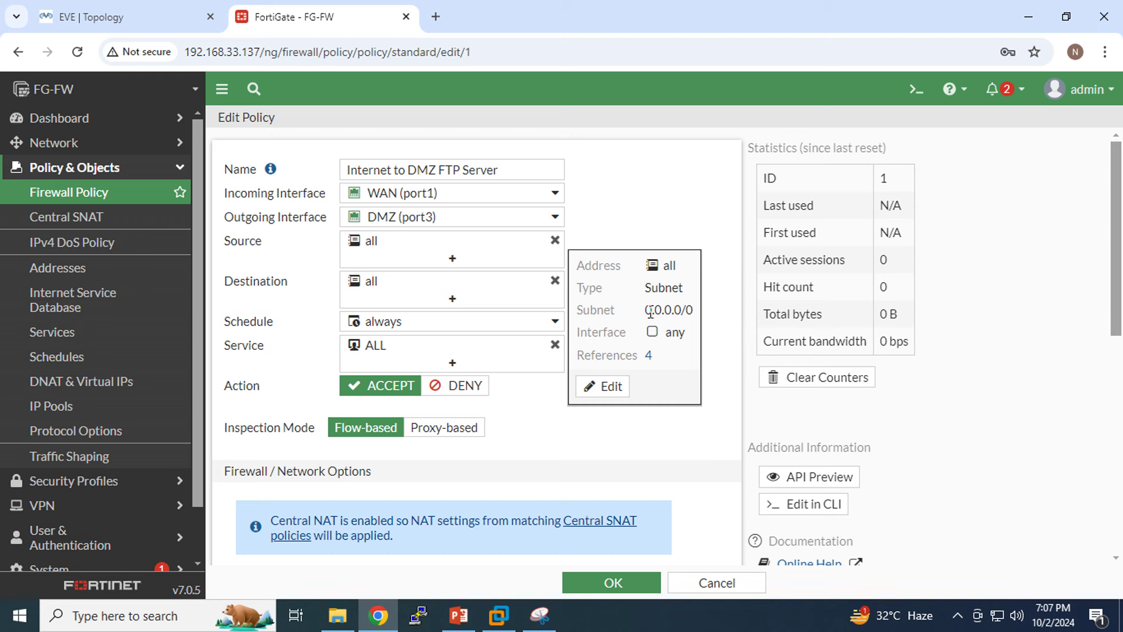
pyautogui.moveTo(646, 310); pyautogui.dragTo(696, 314)
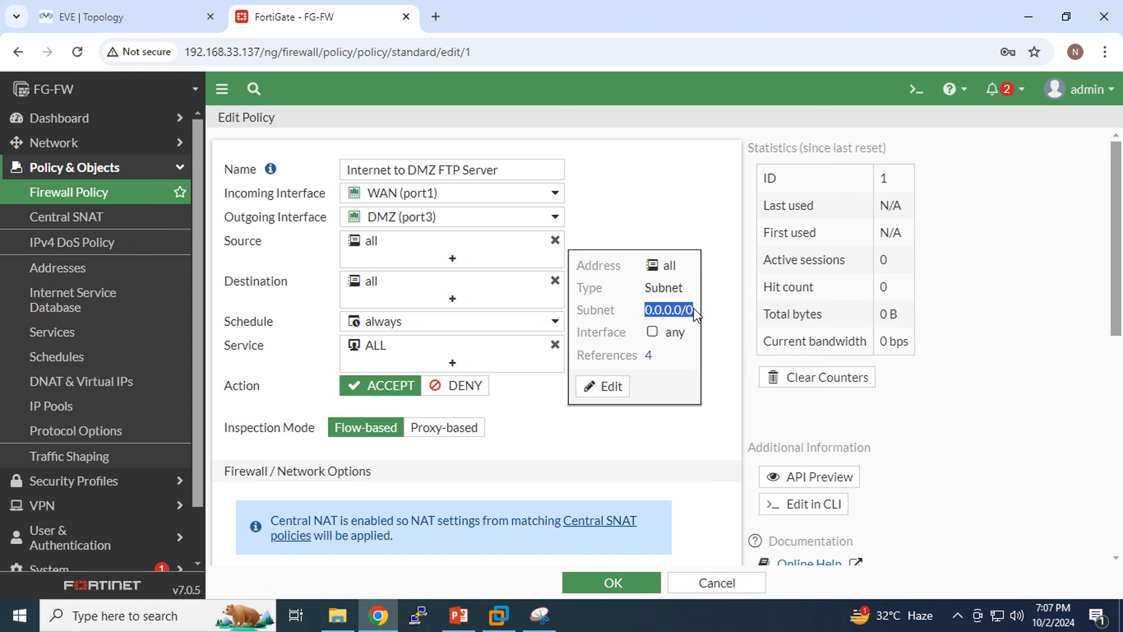
pyautogui.moveTo(687, 331)
pyautogui.mouseDown()
pyautogui.moveTo(661, 341)
pyautogui.moveTo(673, 311)
pyautogui.moveTo(692, 312)
pyautogui.mouseUp()
# Step: Remove "all" from the policy's Source and look over the address entries available as replacements
pyautogui.click(556, 242)
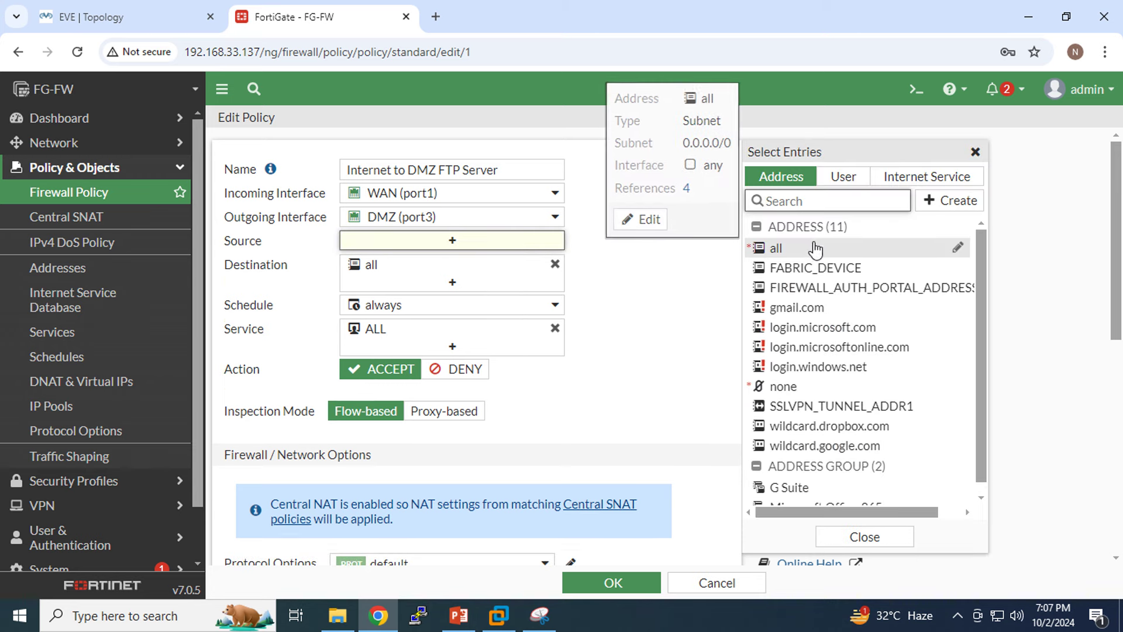
pyautogui.moveTo(800, 436)
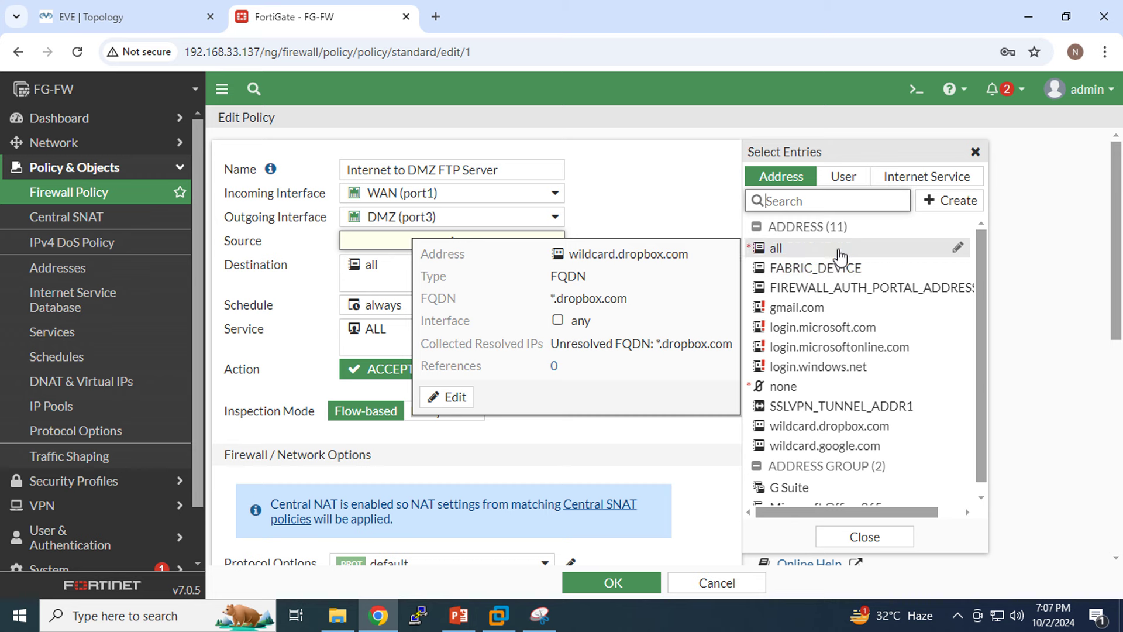
pyautogui.moveTo(926, 244)
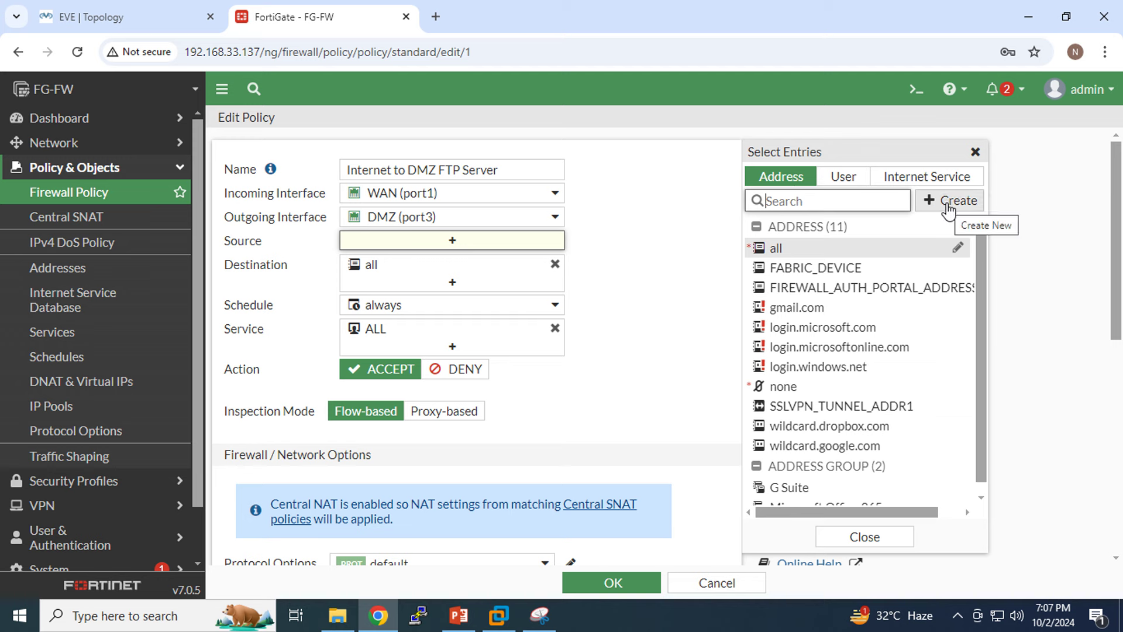
# Step: Open the firewall's list of address objects and look through its entries
pyautogui.click(53, 278)
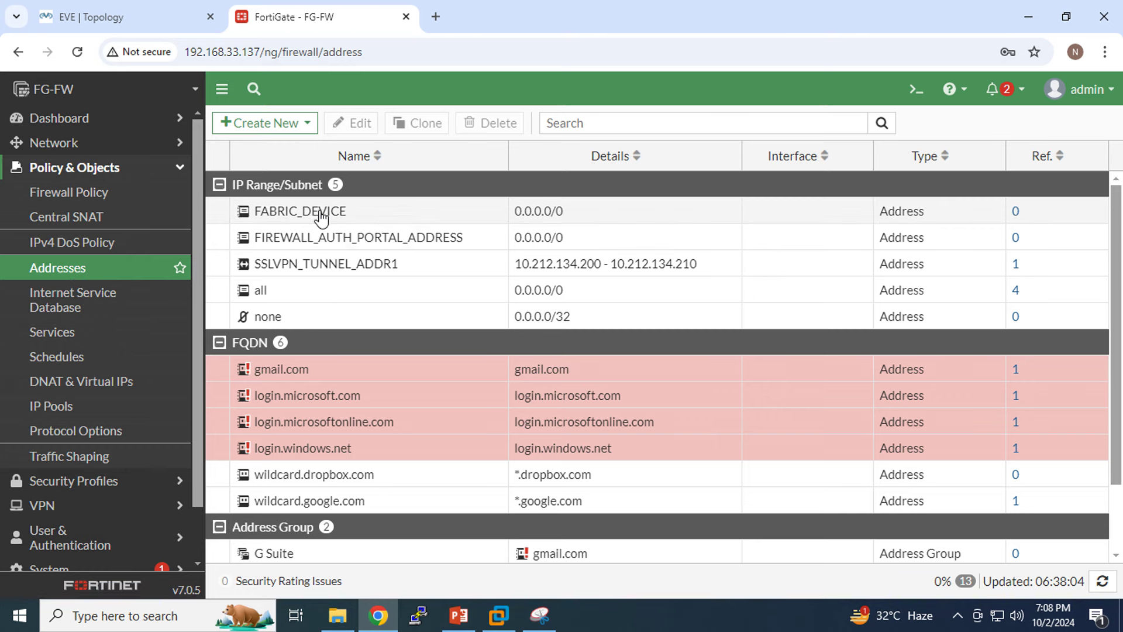
pyautogui.scroll(-1, 729, 316)
pyautogui.scroll(1, 720, 319)
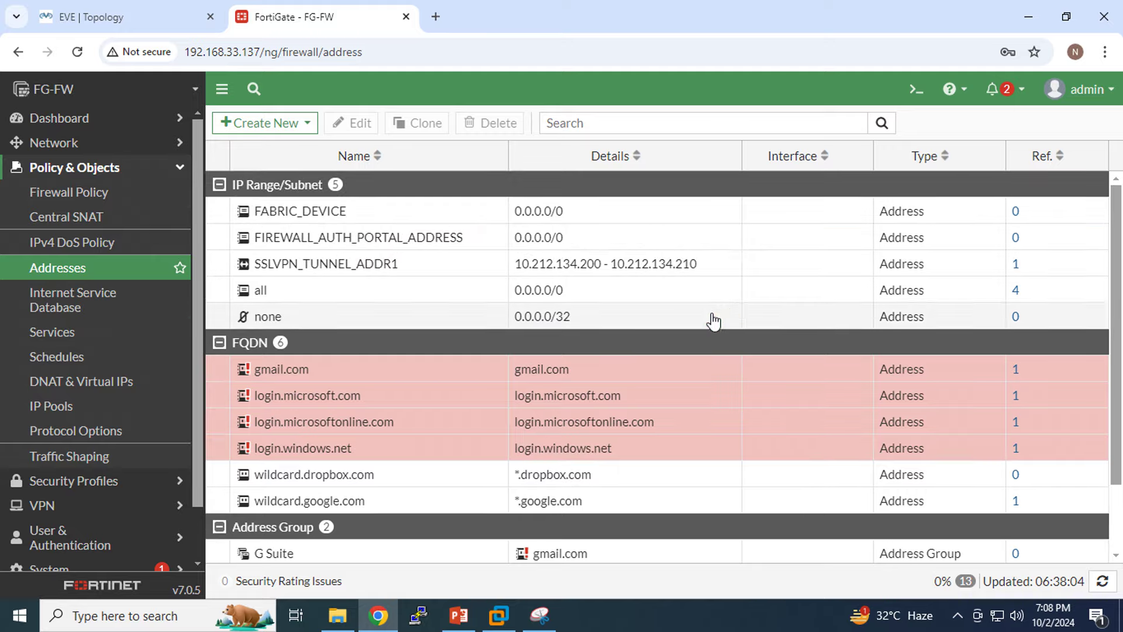
# Step: Take a new snip of the address list in Snipping Tool and circle the IP Range/Subnet heading
pyautogui.click(539, 616)
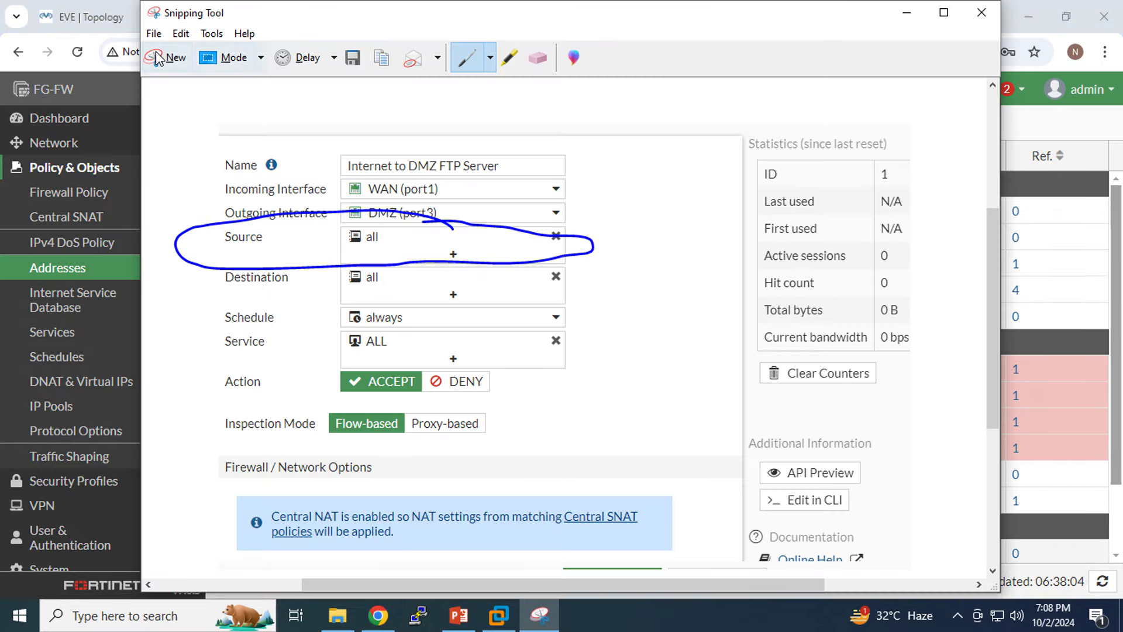
pyautogui.hotkey('alt', 'F4')
pyautogui.moveTo(2, 79); pyautogui.dragTo(1119, 584)
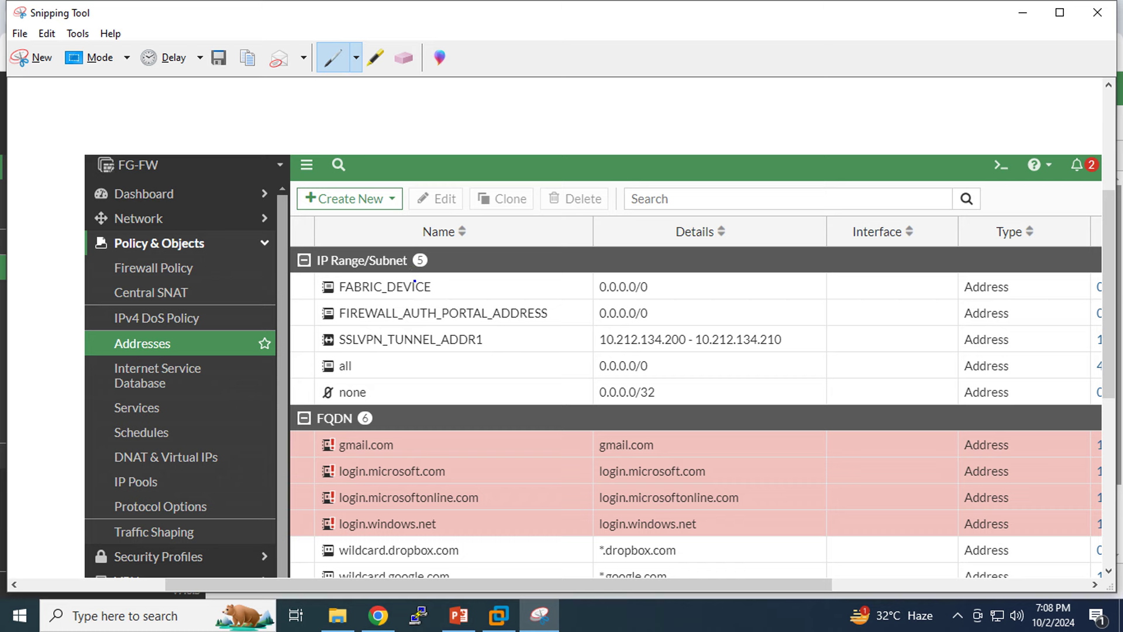
pyautogui.moveTo(424, 231)
pyautogui.mouseDown()
pyautogui.moveTo(285, 238)
pyautogui.moveTo(387, 283)
pyautogui.mouseUp()
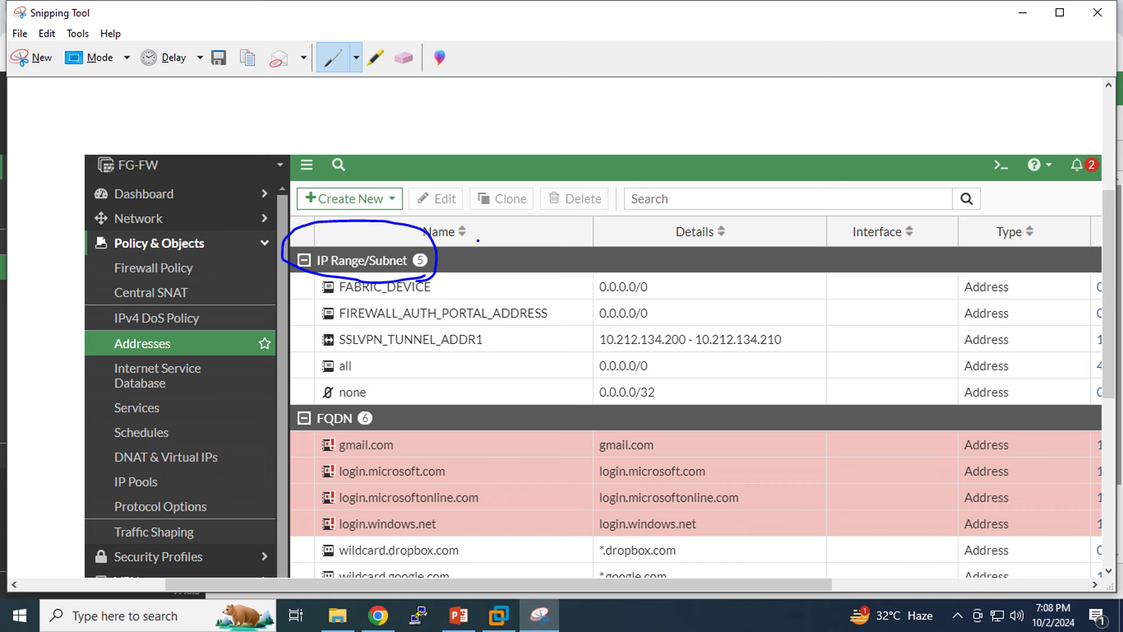
pyautogui.scroll(-3, 730, 285)
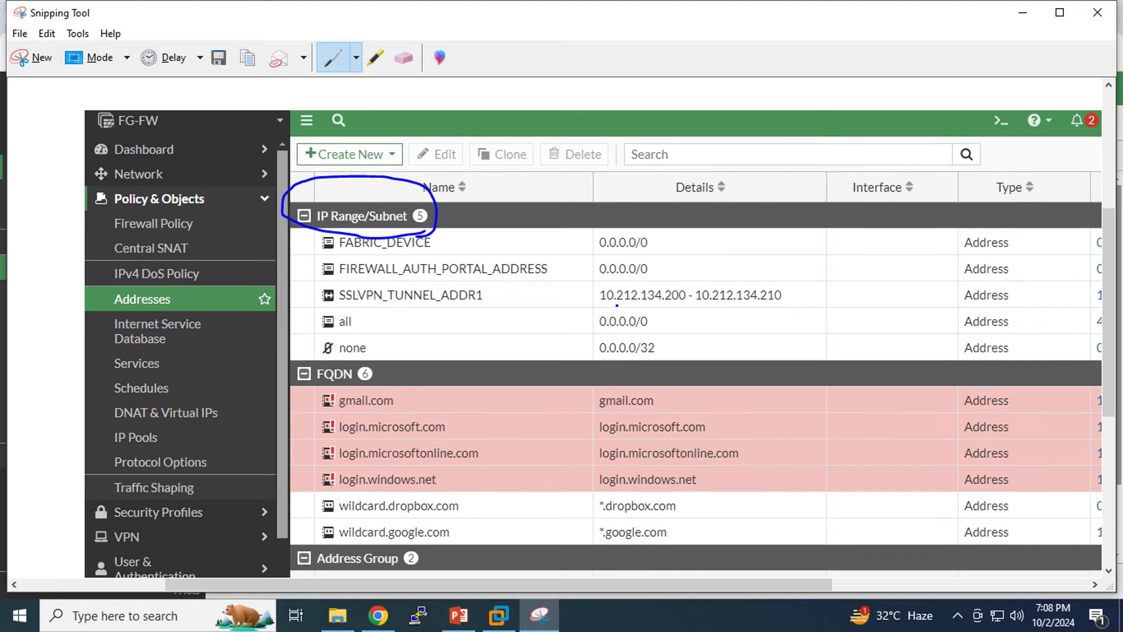
pyautogui.scroll(-1, 616, 305)
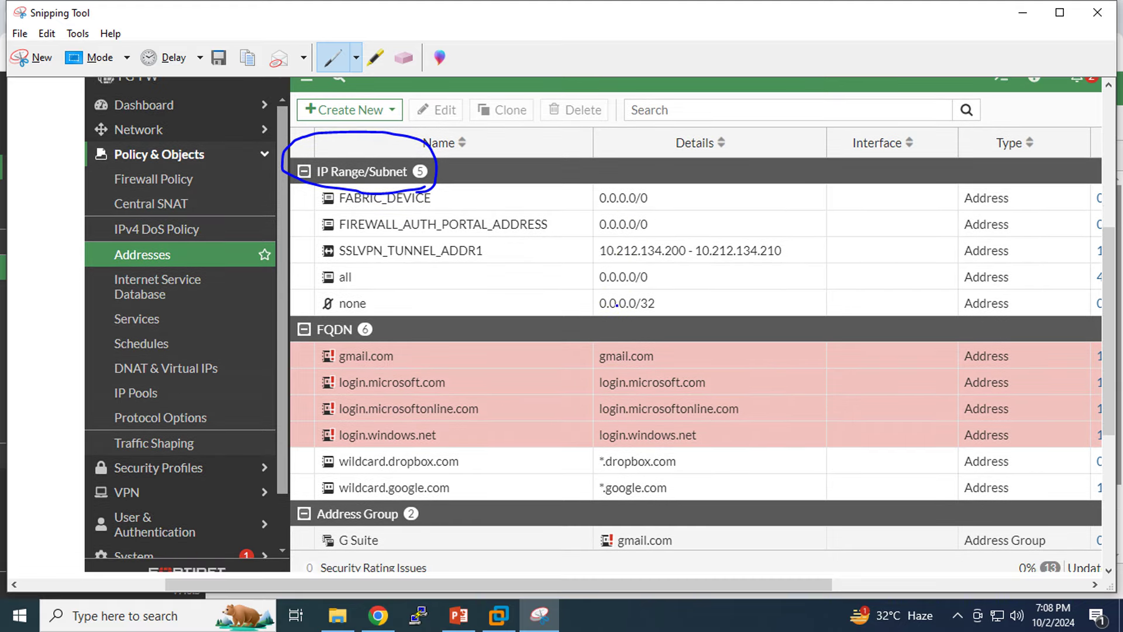
pyautogui.scroll(1, 616, 305)
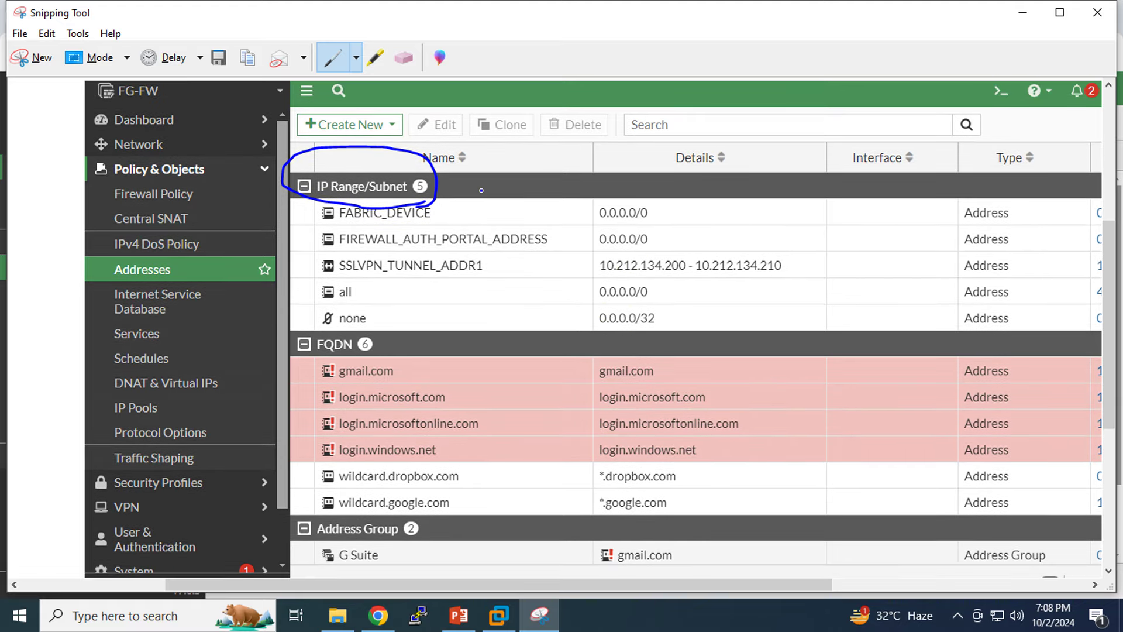
# Step: Return to FortiGate in Chrome and examine the FABRIC_DEVICE entry, the gmail.com FQDN details and the address groups
pyautogui.click(378, 615)
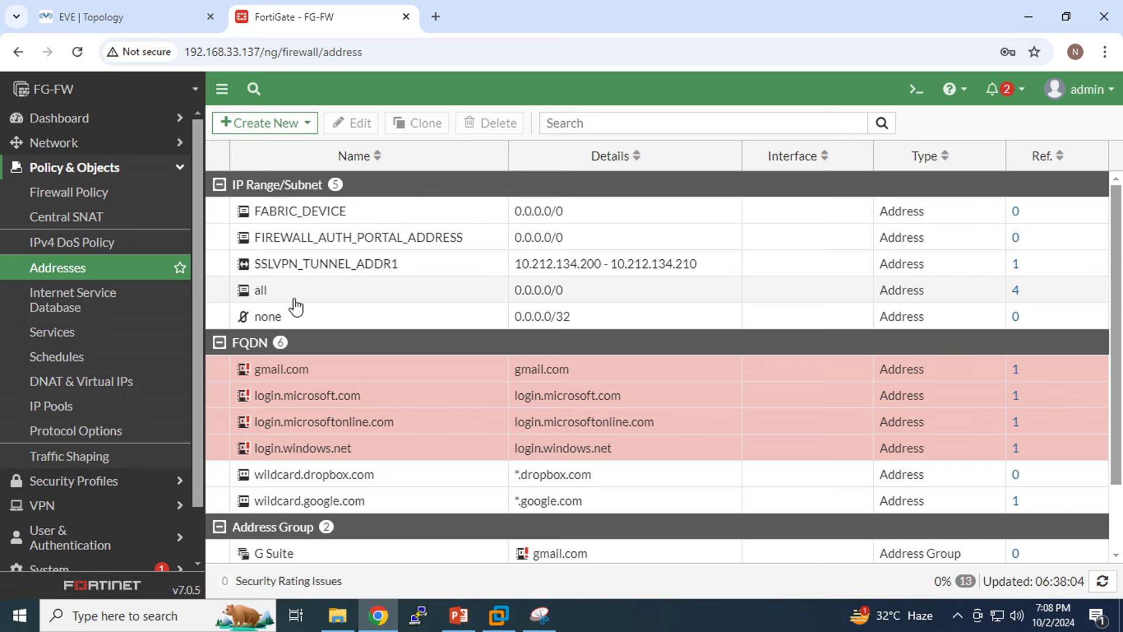
pyautogui.click(288, 218)
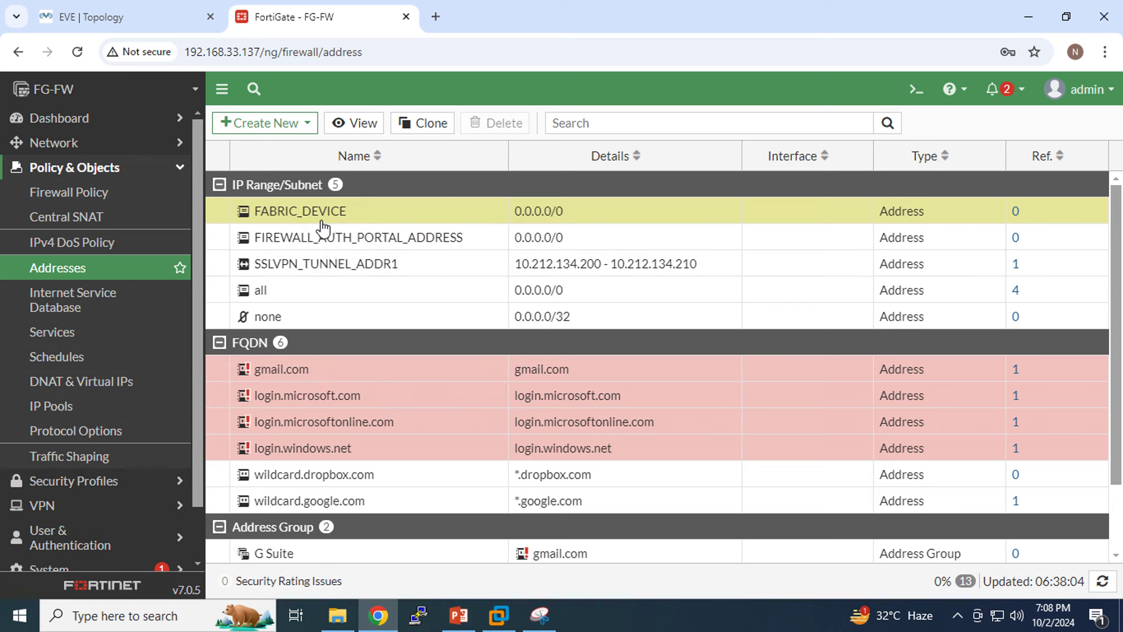
pyautogui.moveTo(355, 218)
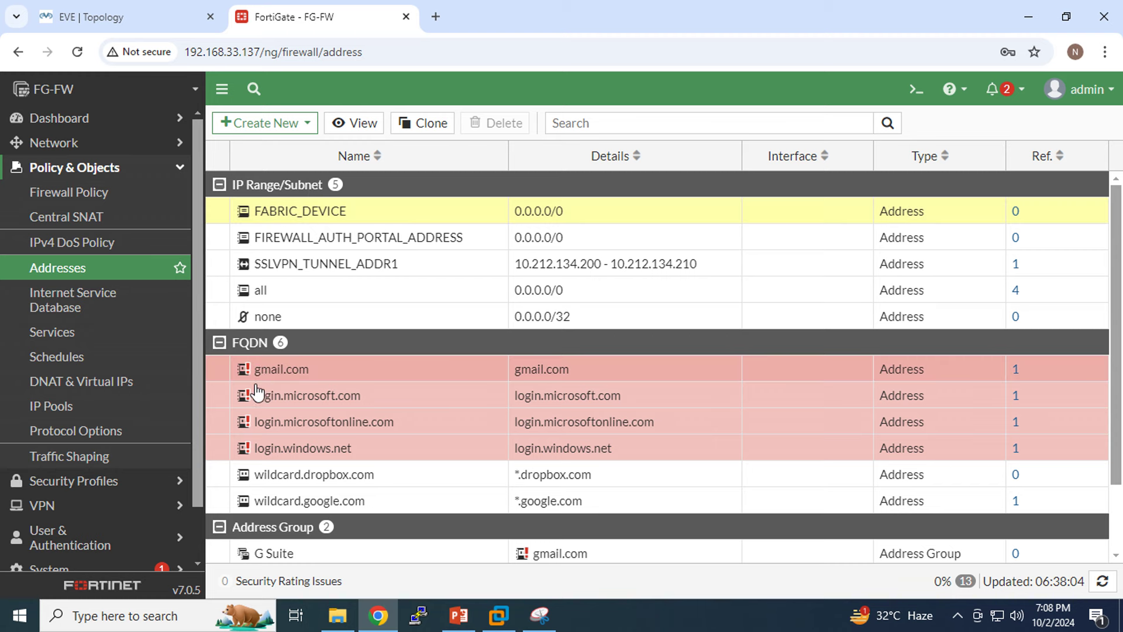
pyautogui.moveTo(275, 377)
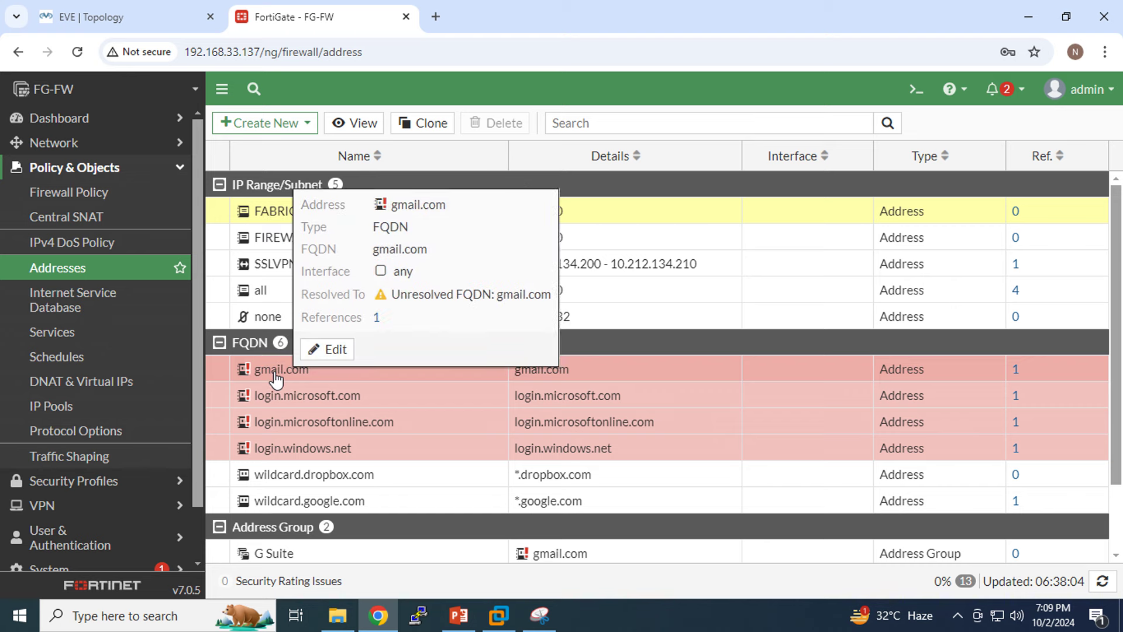
pyautogui.moveTo(318, 402)
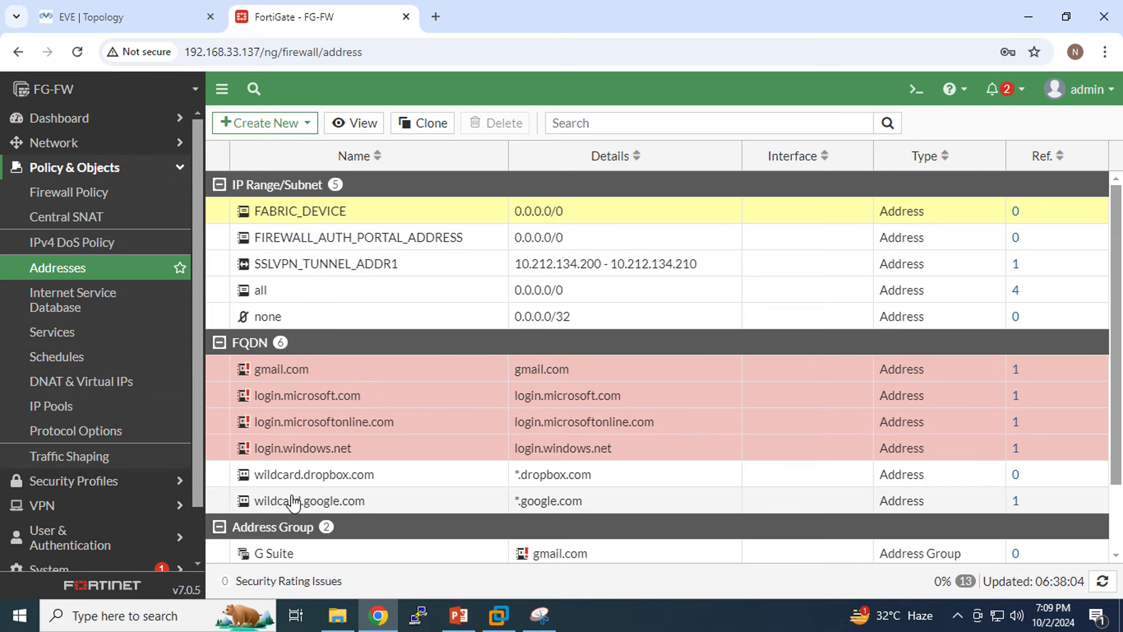
pyautogui.scroll(-1, 301, 430)
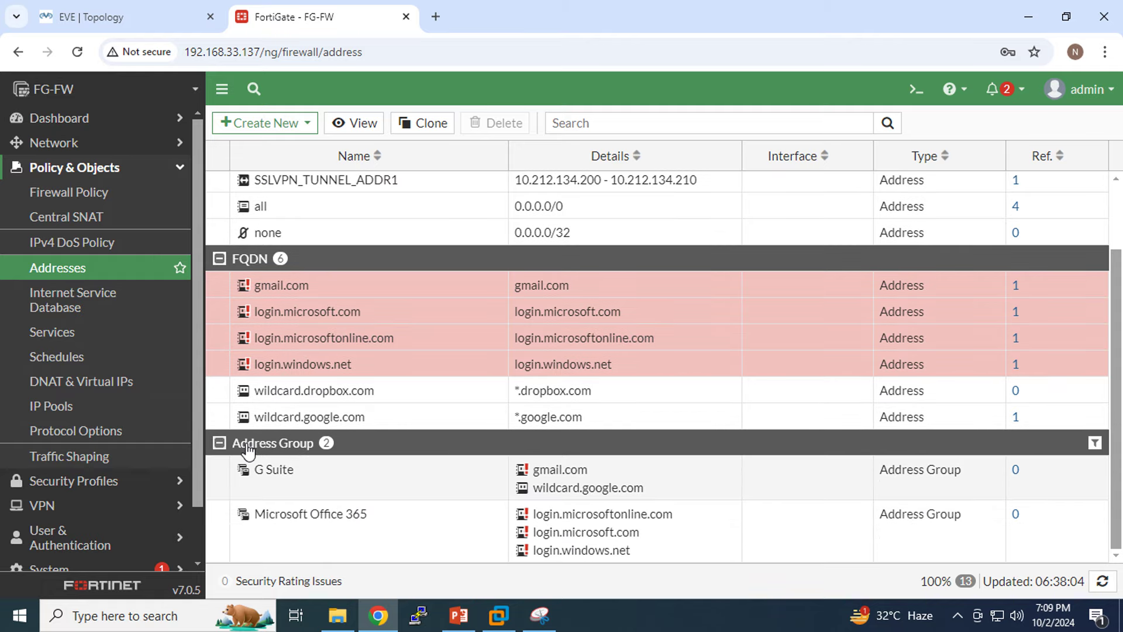
pyautogui.scroll(1, 421, 356)
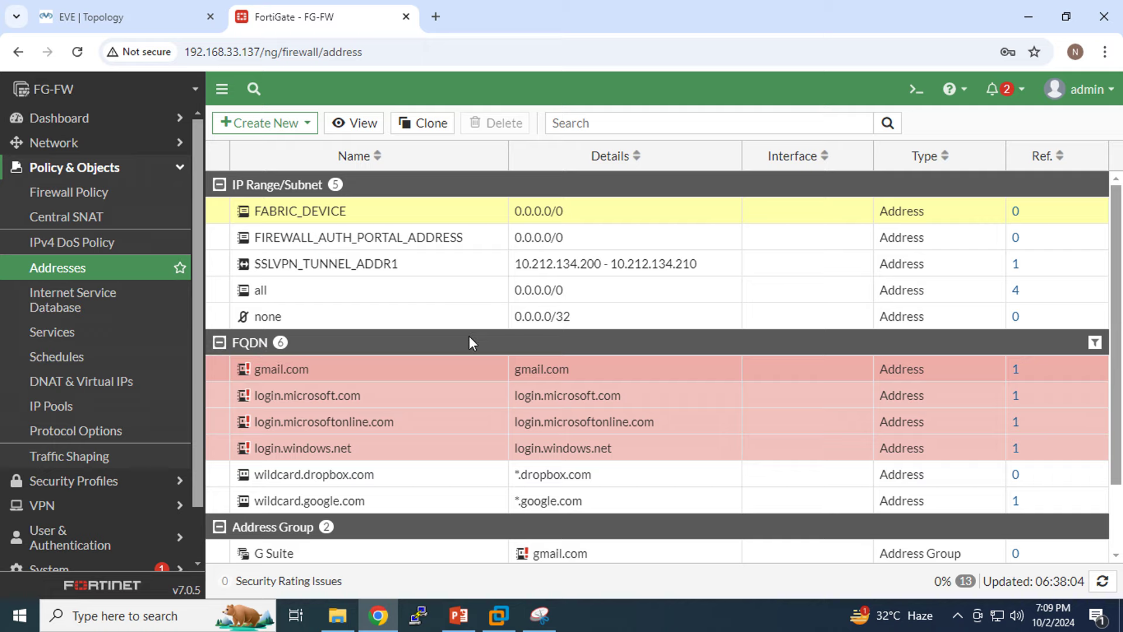
# Step: Check the hosts in the EVE topology, and review FortiGate's FQDN and Address Group entries
pyautogui.click(209, 28)
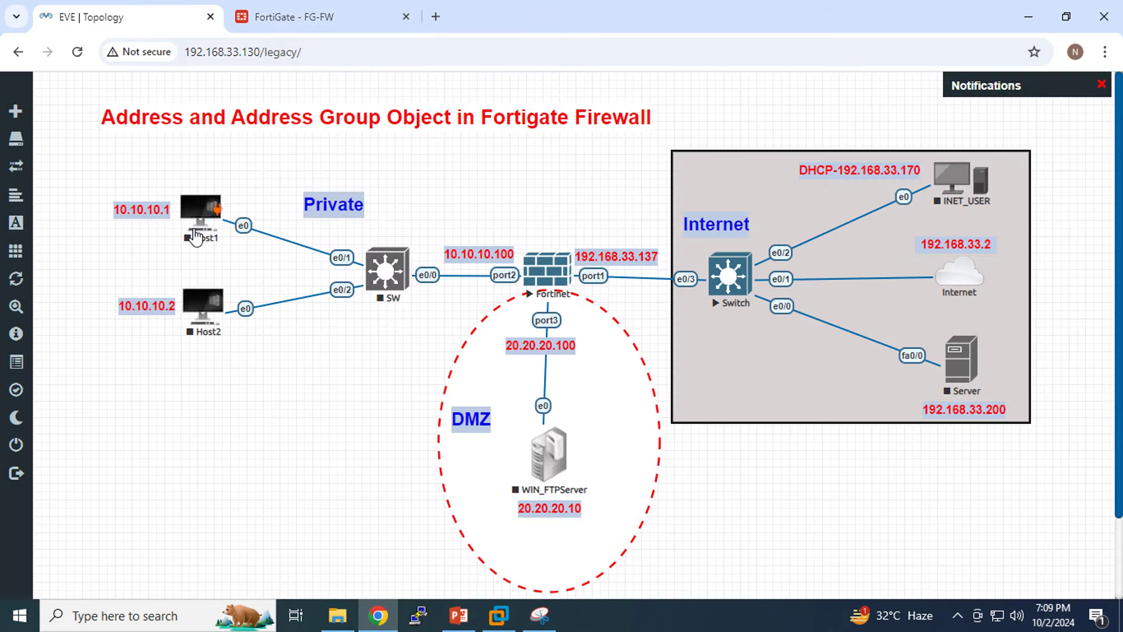
pyautogui.click(287, 18)
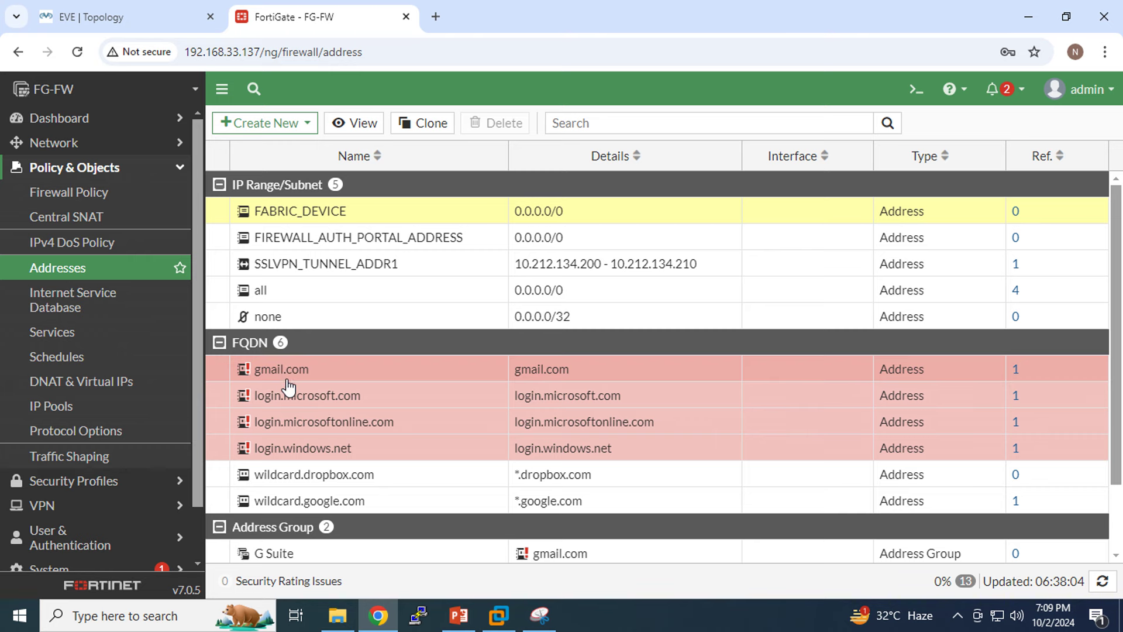
pyautogui.scroll(-3, 391, 384)
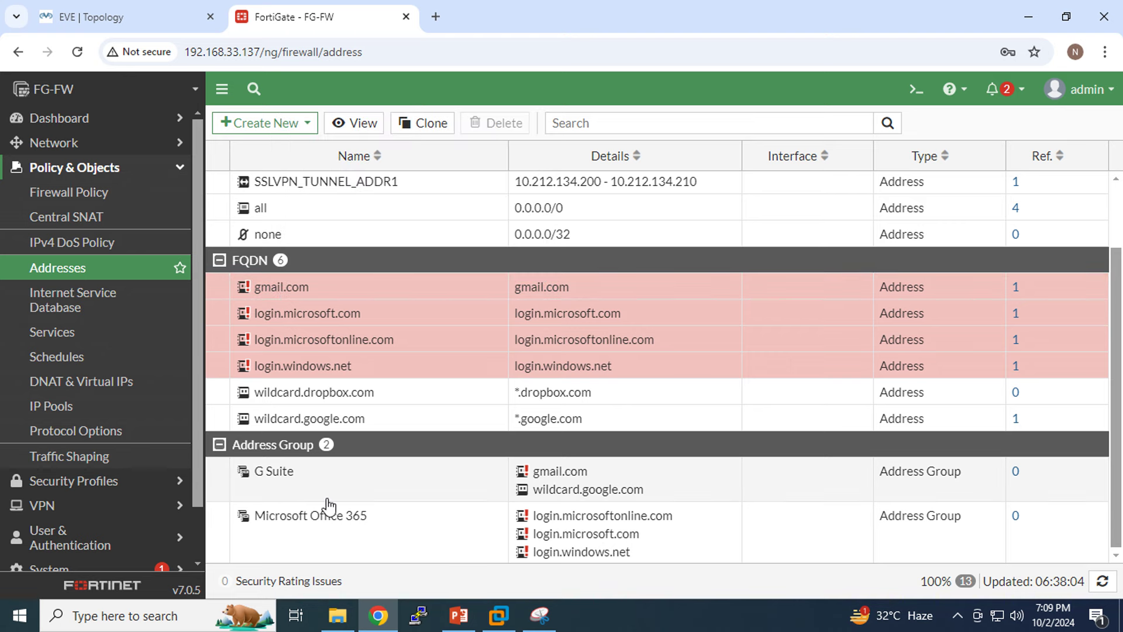
pyautogui.scroll(2, 484, 402)
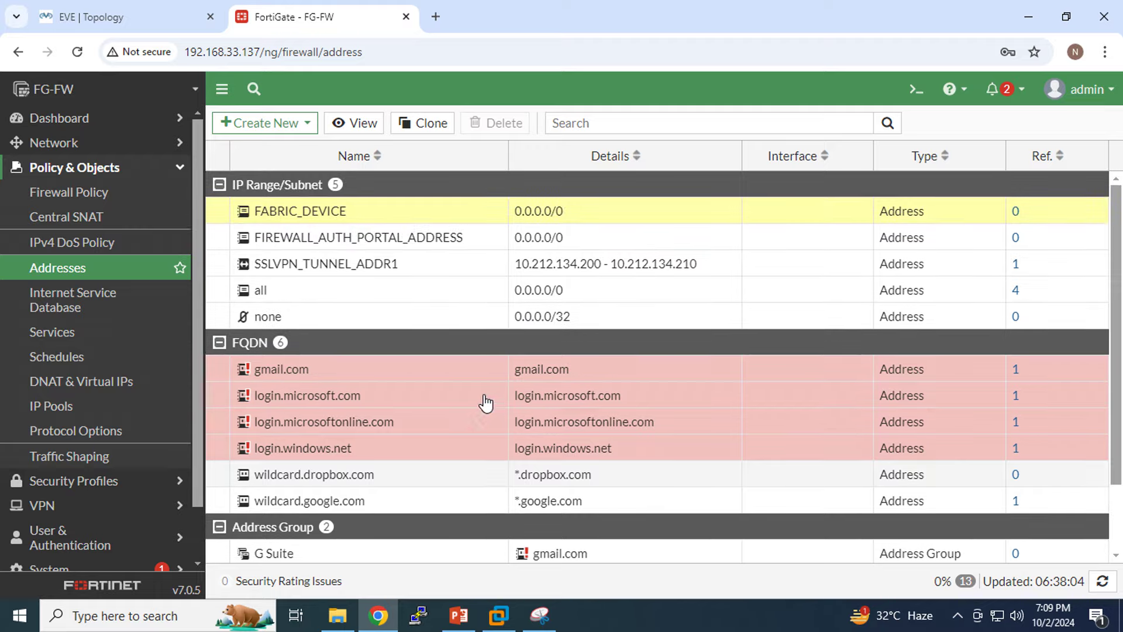
# Step: On the Snipping Tool capture of PowerPoint's Addresses Objects slide, circle "Geography" and its description "based on location or area"
pyautogui.click(453, 619)
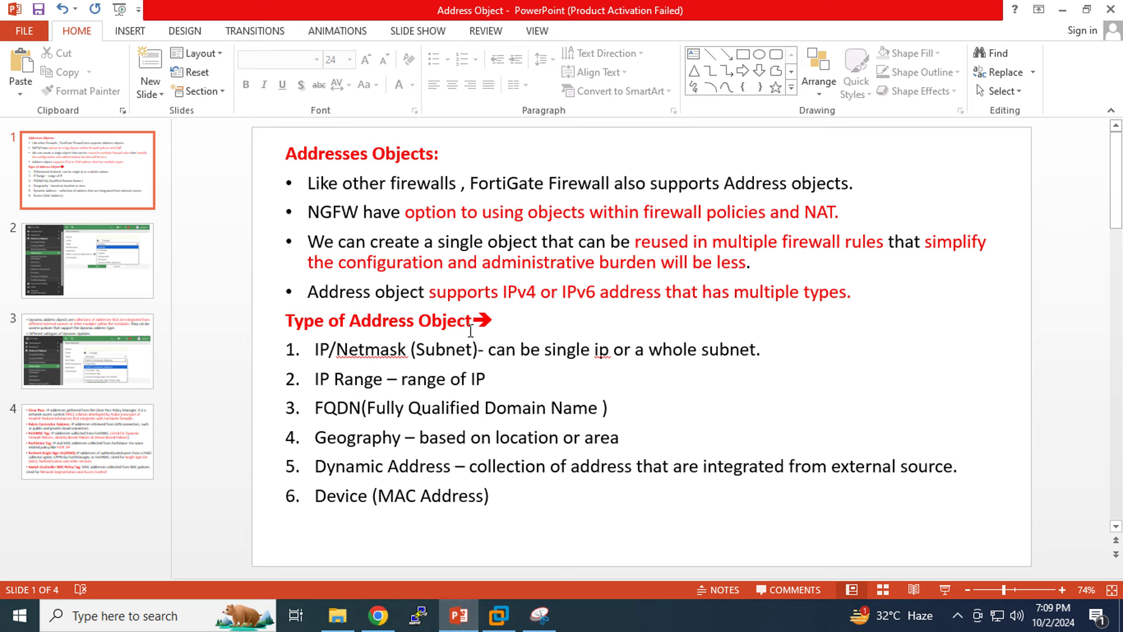
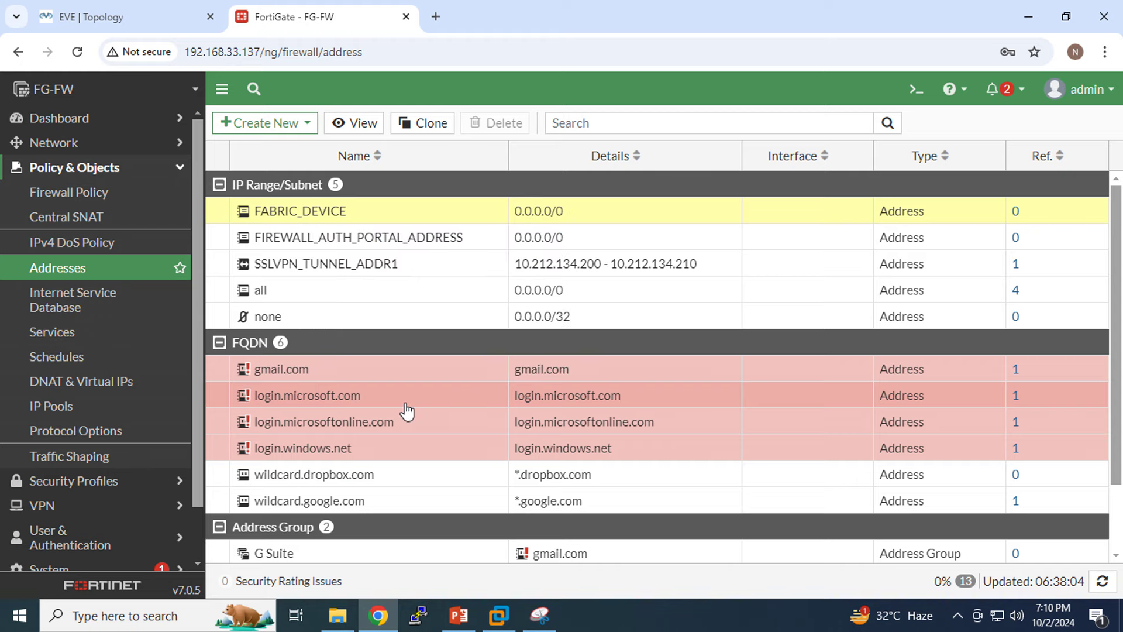
pyautogui.click(538, 615)
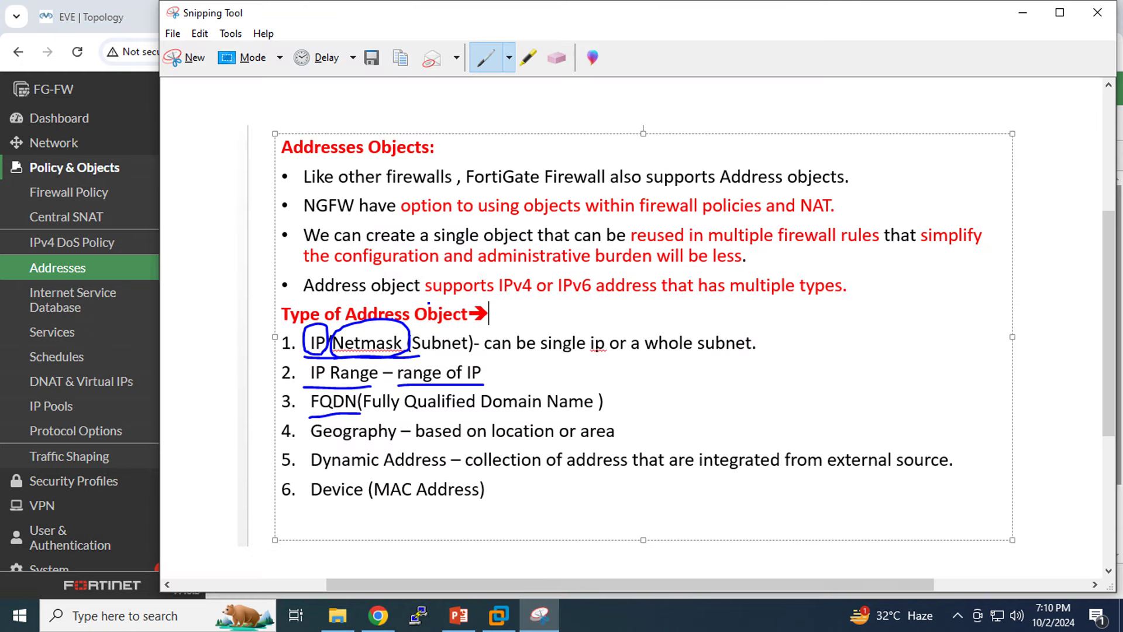
pyautogui.moveTo(390, 446)
pyautogui.mouseDown()
pyautogui.moveTo(300, 437)
pyautogui.moveTo(339, 413)
pyautogui.moveTo(398, 414)
pyautogui.moveTo(405, 447)
pyautogui.mouseUp()
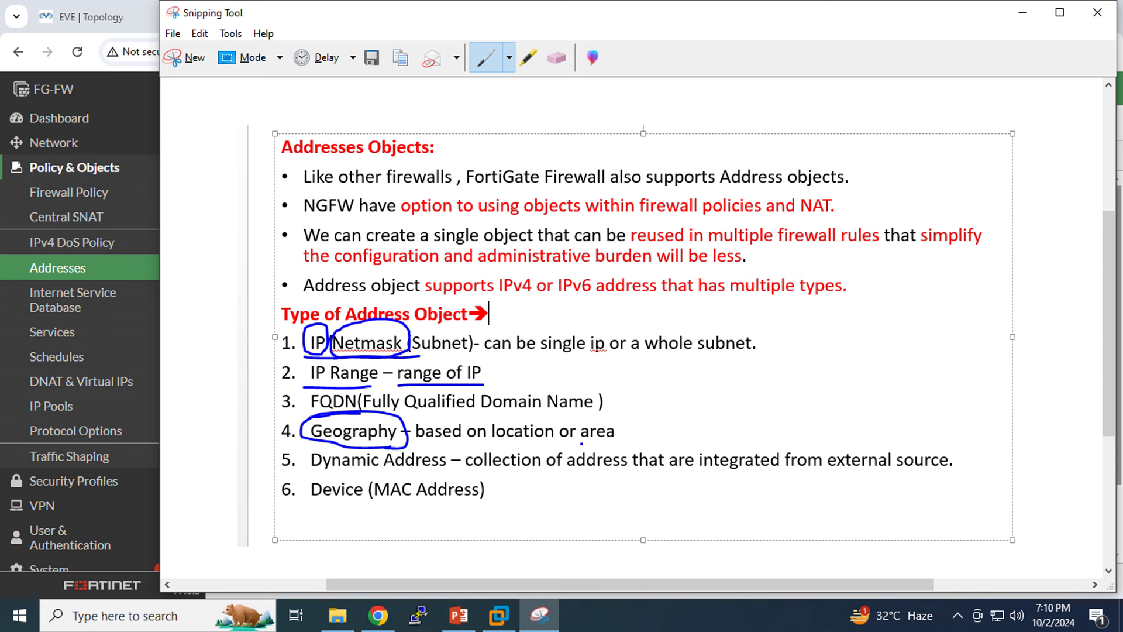
pyautogui.moveTo(570, 442)
pyautogui.mouseDown()
pyautogui.moveTo(623, 444)
pyautogui.moveTo(628, 427)
pyautogui.moveTo(484, 416)
pyautogui.moveTo(395, 430)
pyautogui.moveTo(572, 448)
pyautogui.mouseUp()
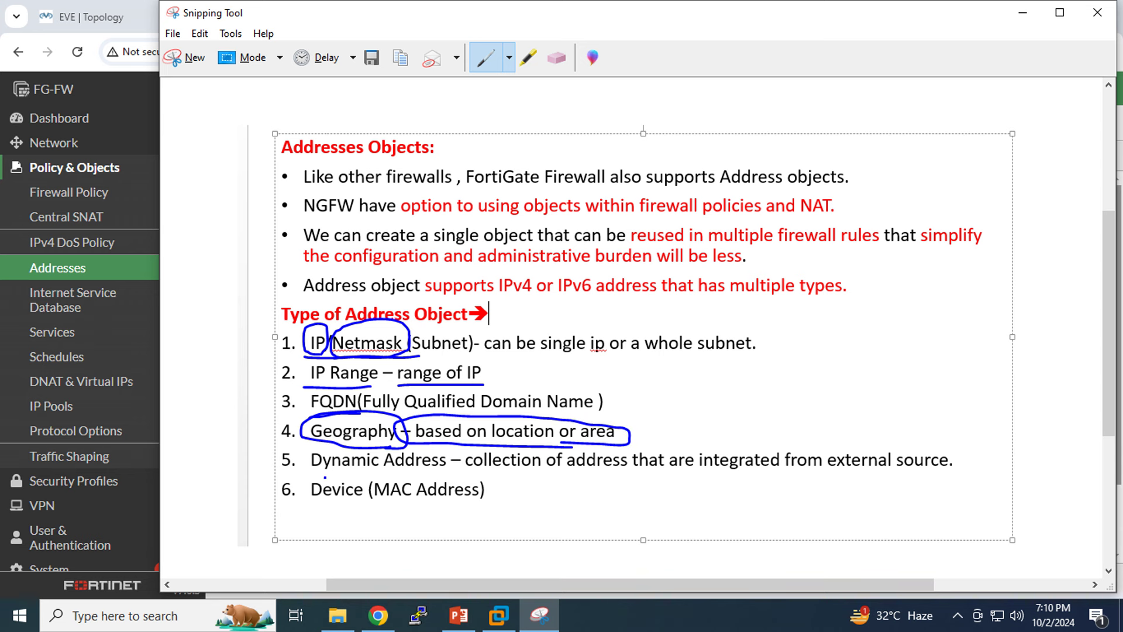
# Step: Underline and circle "Dynamic Address" on the slide snip, and circle its description about addresses integrated from an external source
pyautogui.moveTo(312, 475); pyautogui.dragTo(443, 475)
pyautogui.moveTo(478, 473)
pyautogui.mouseDown()
pyautogui.moveTo(960, 466)
pyautogui.moveTo(836, 442)
pyautogui.moveTo(548, 444)
pyautogui.moveTo(445, 460)
pyautogui.moveTo(497, 475)
pyautogui.mouseUp()
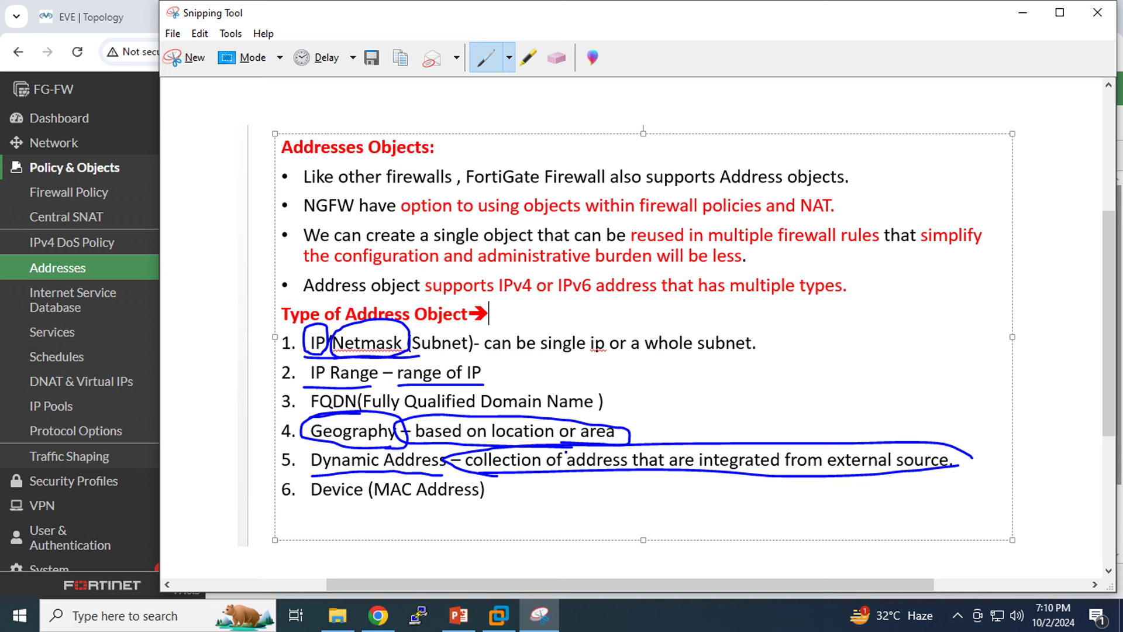
pyautogui.moveTo(358, 475)
pyautogui.mouseDown()
pyautogui.moveTo(296, 458)
pyautogui.moveTo(359, 442)
pyautogui.moveTo(450, 455)
pyautogui.moveTo(458, 467)
pyautogui.moveTo(432, 475)
pyautogui.mouseUp()
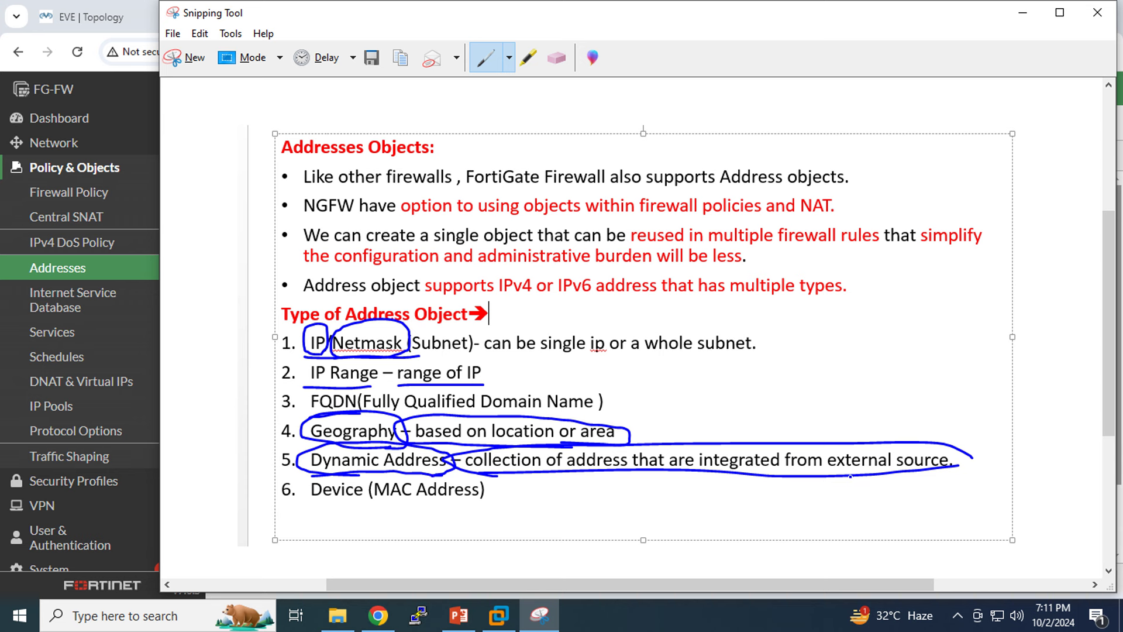
# Step: Circle "external source" at the end of the Dynamic Address description on the slide snip
pyautogui.moveTo(844, 476)
pyautogui.mouseDown()
pyautogui.moveTo(832, 476)
pyautogui.moveTo(853, 412)
pyautogui.moveTo(965, 442)
pyautogui.moveTo(943, 471)
pyautogui.moveTo(837, 477)
pyautogui.mouseUp()
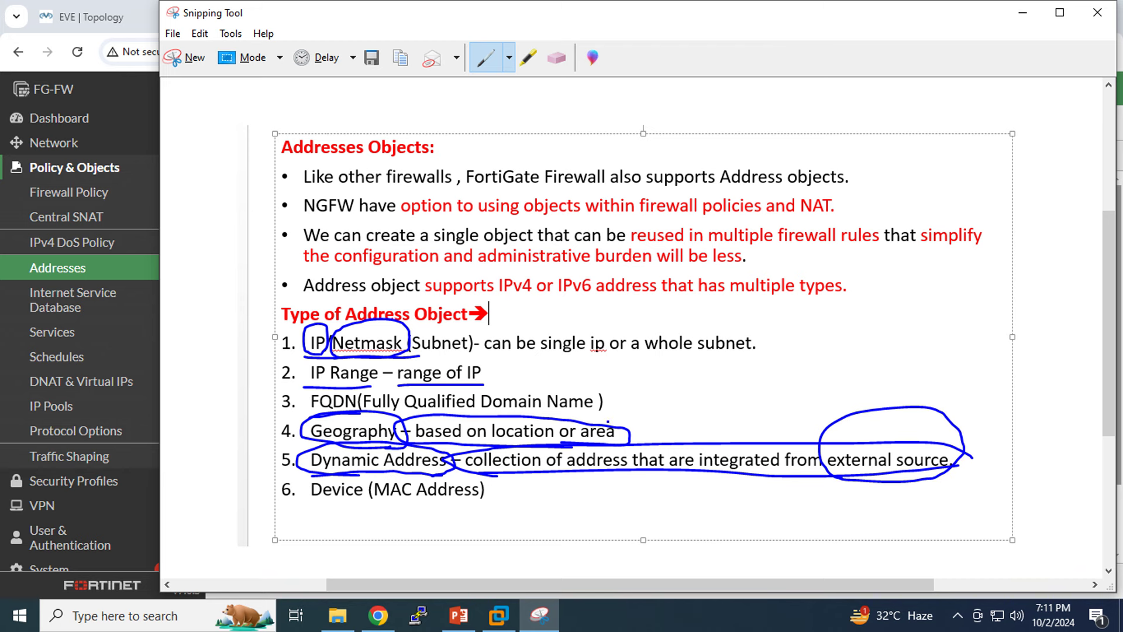
# Step: Switch to FortiGate in Chrome, create a new address object and set its type to Device (MAC Address)
pyautogui.click(44, 273)
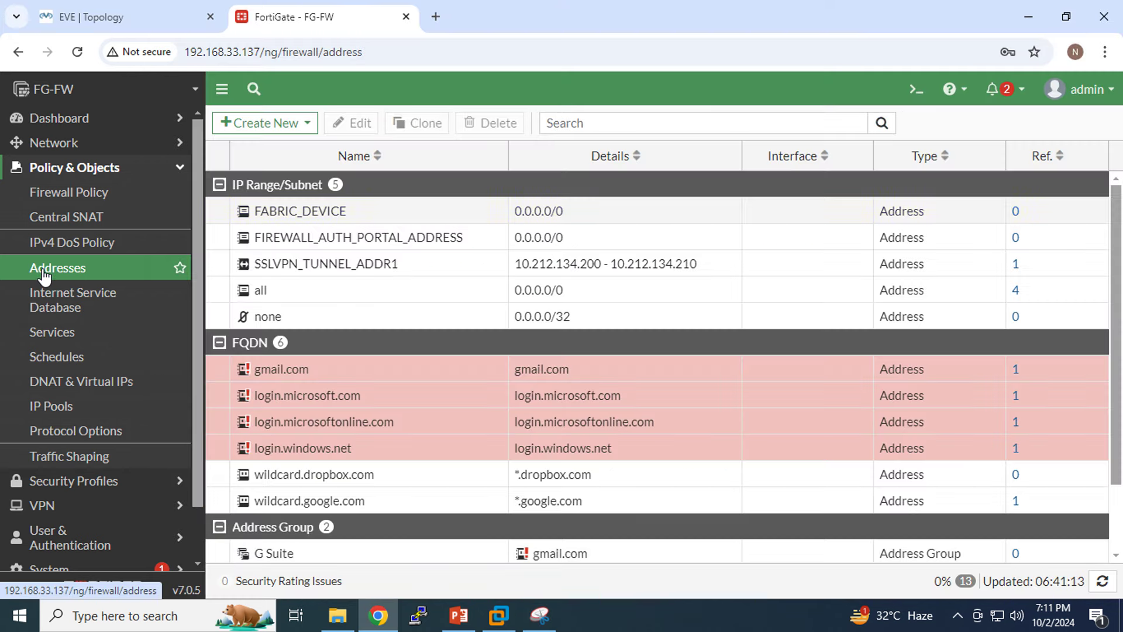
pyautogui.click(280, 130)
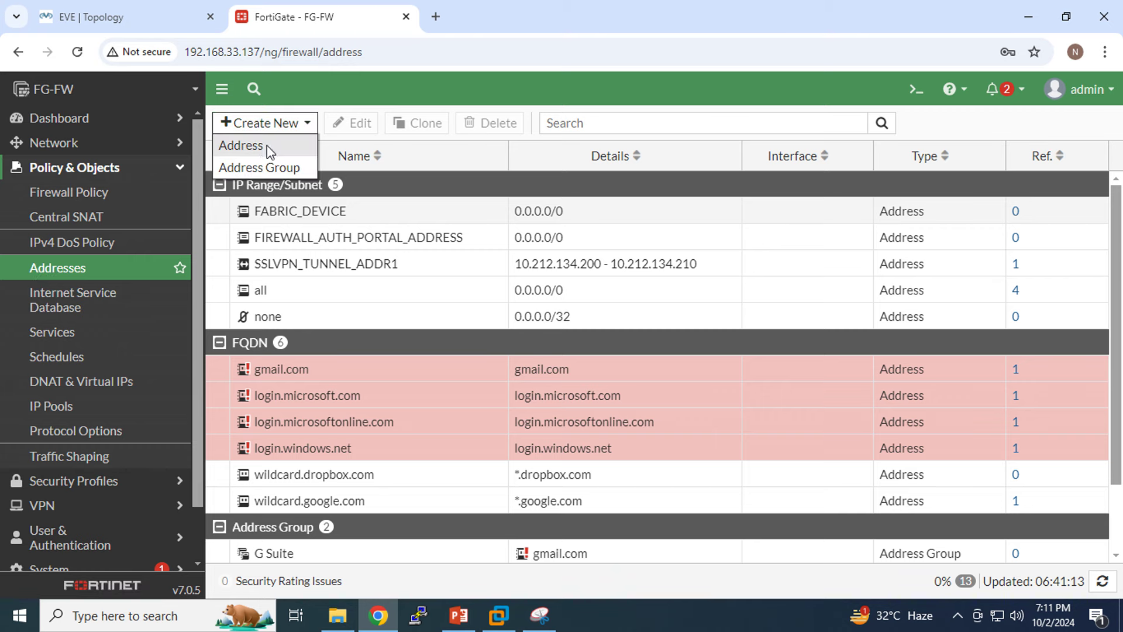
pyautogui.click(267, 146)
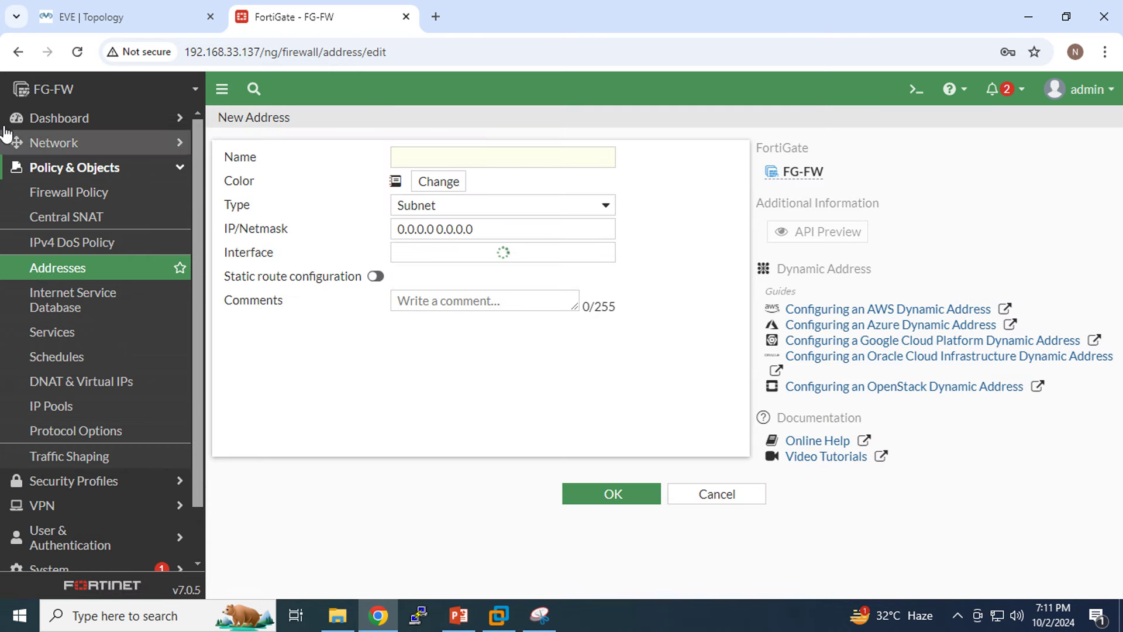
pyautogui.click(549, 207)
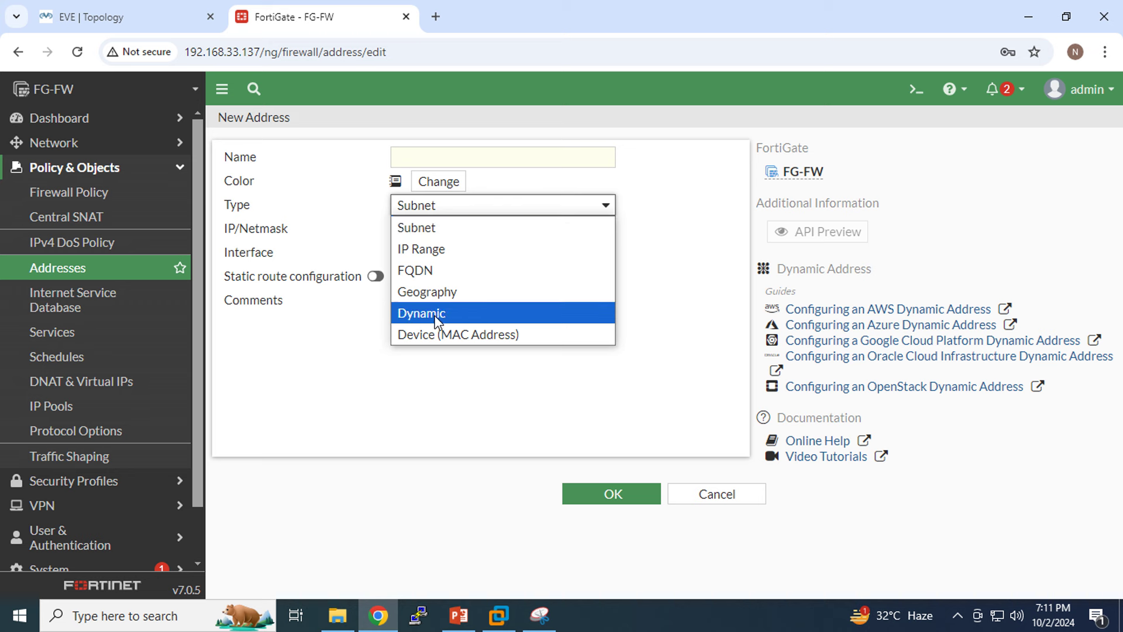
pyautogui.press('Escape')
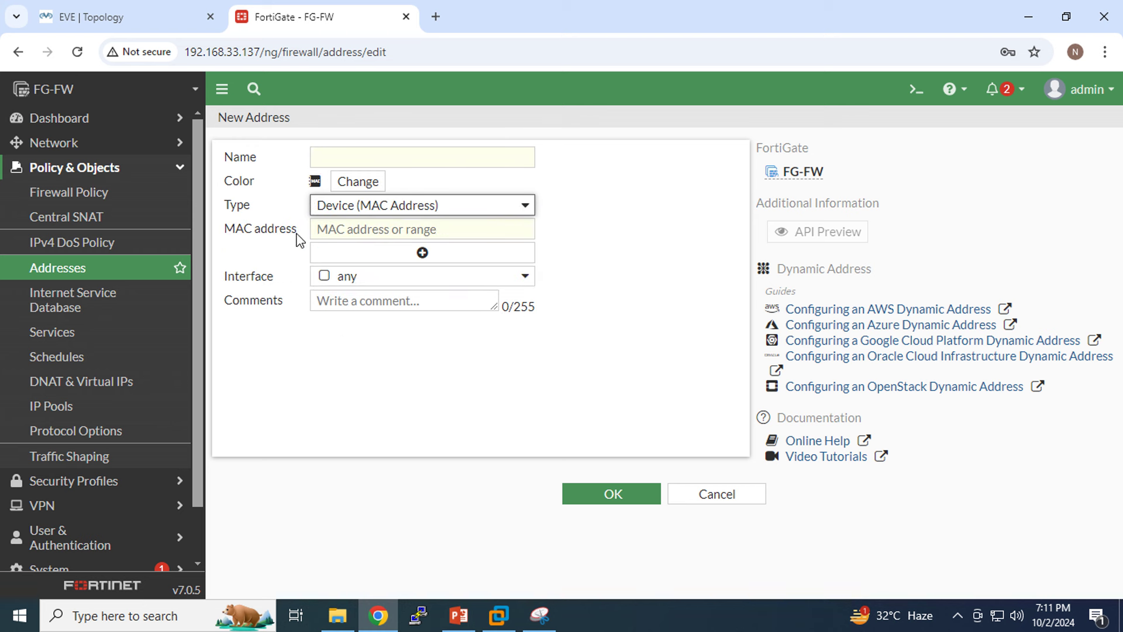
pyautogui.click(411, 234)
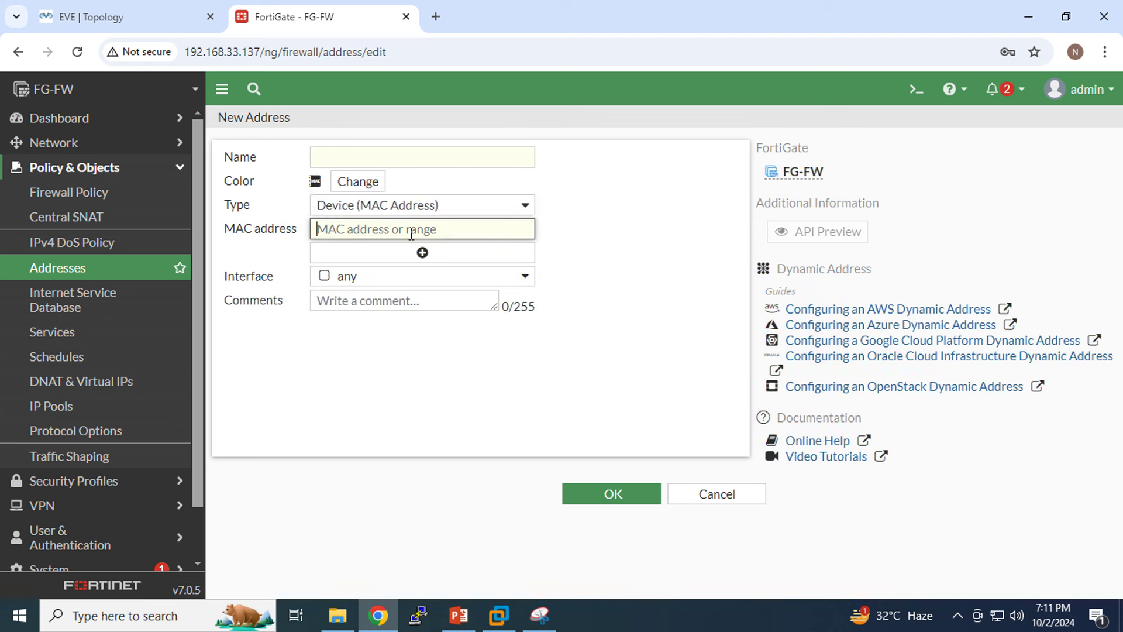
# Step: Set the new address type to Dynamic and review the available sub types, keeping Fabric Connector Address
pyautogui.click(379, 214)
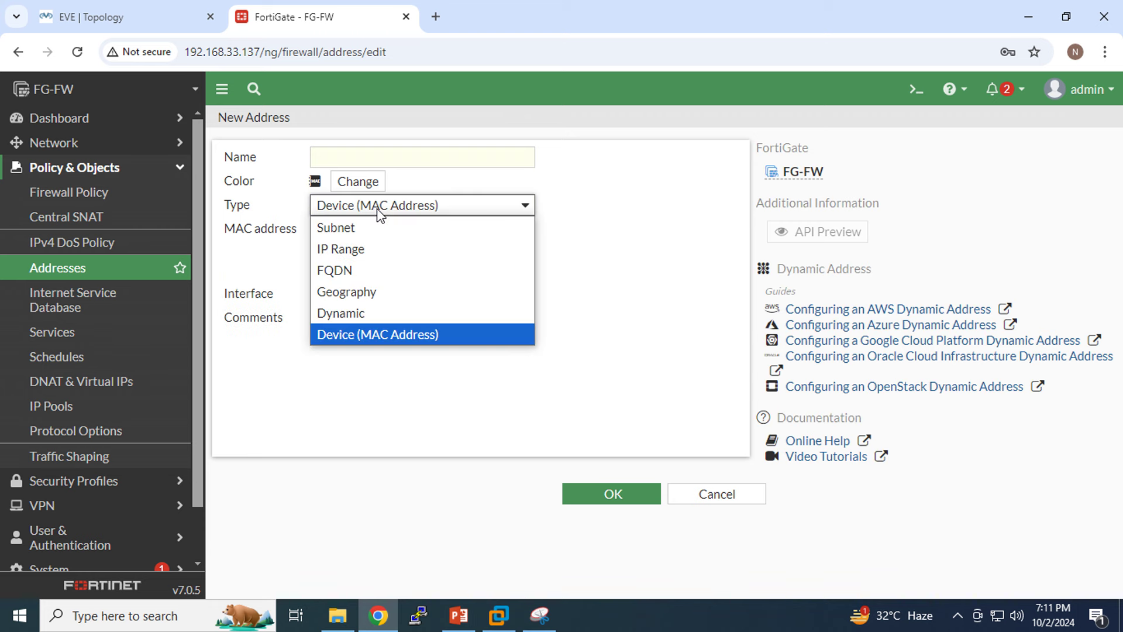
pyautogui.click(354, 310)
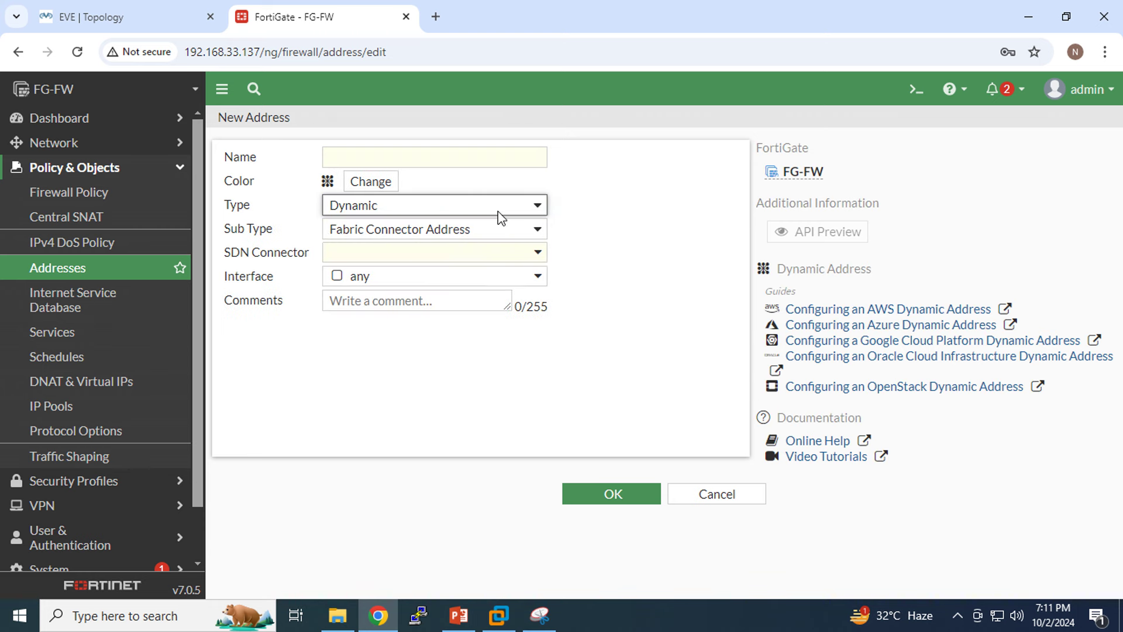
pyautogui.click(498, 236)
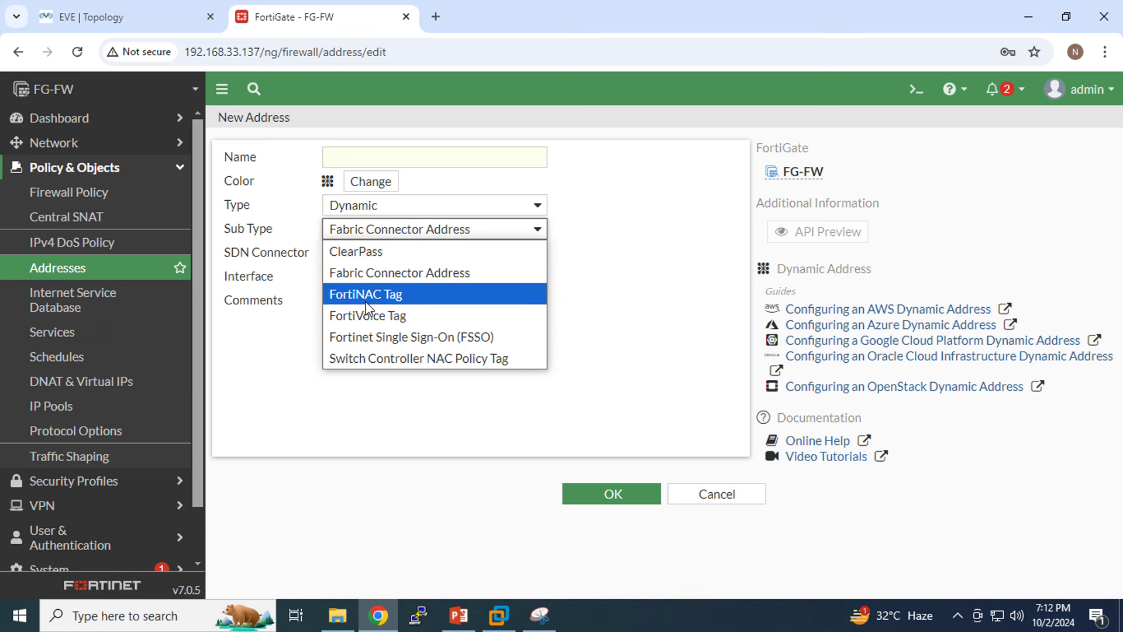
pyautogui.click(576, 270)
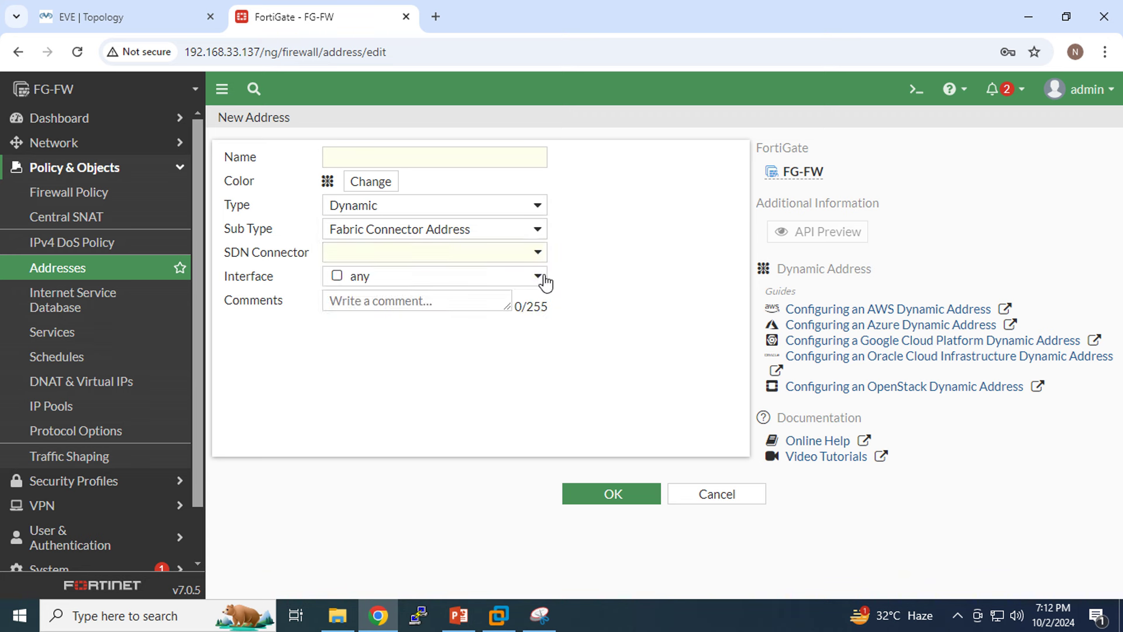
# Step: Switch to PowerPoint and review the address object types on slide 1 and the dynamic address subtypes on slides 3 and 4
pyautogui.click(462, 625)
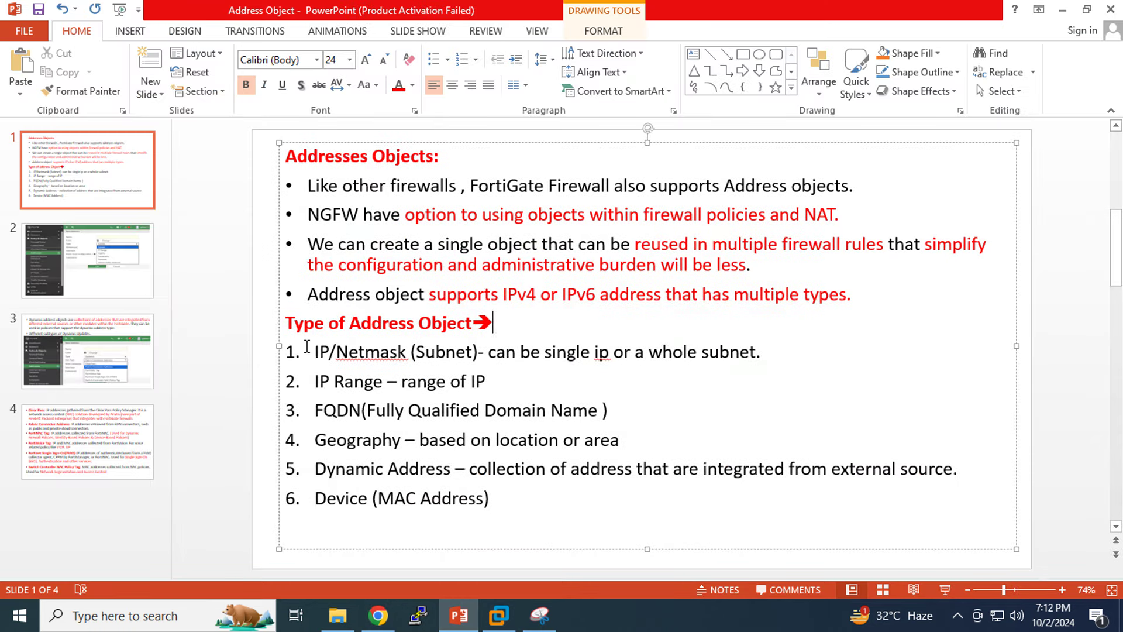
pyautogui.moveTo(316, 351); pyautogui.dragTo(487, 501)
pyautogui.click(559, 511)
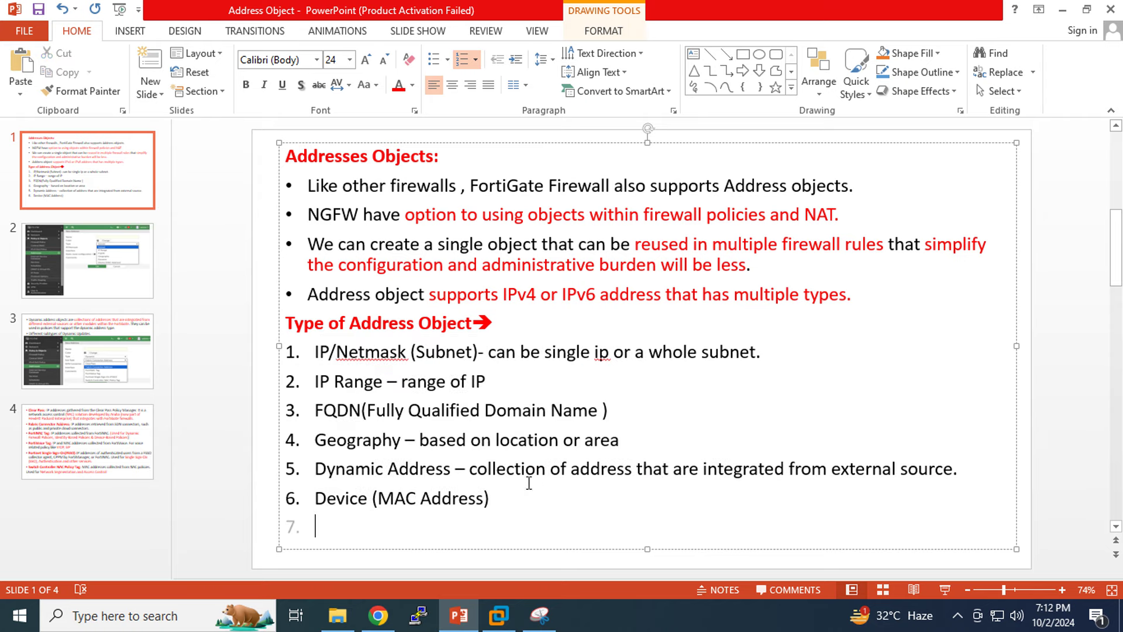
pyautogui.click(89, 346)
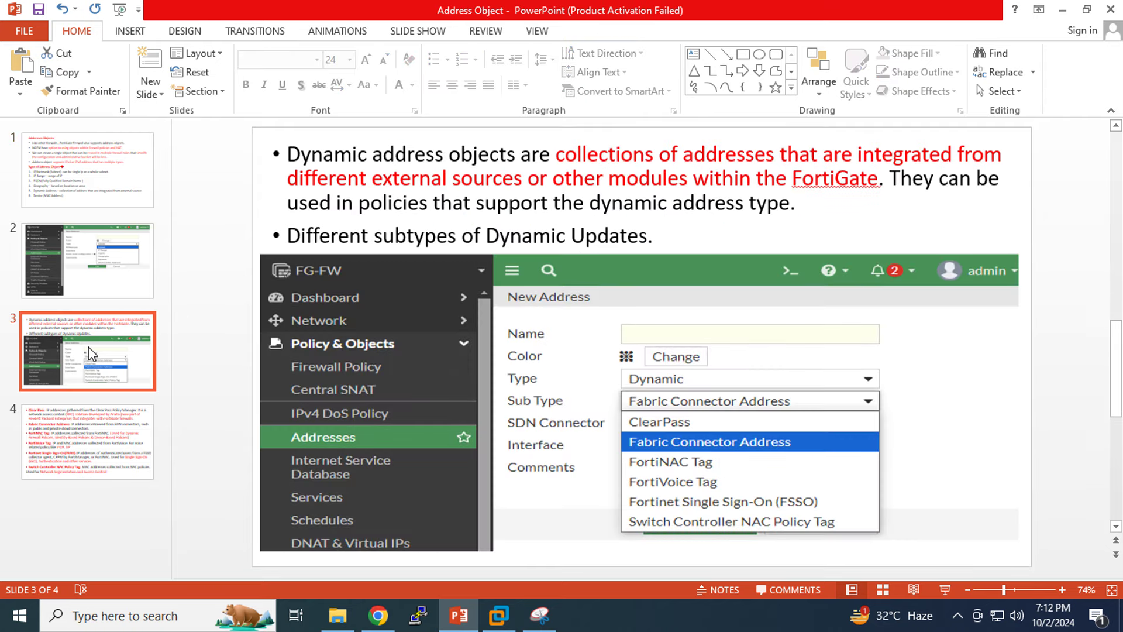
pyautogui.click(79, 441)
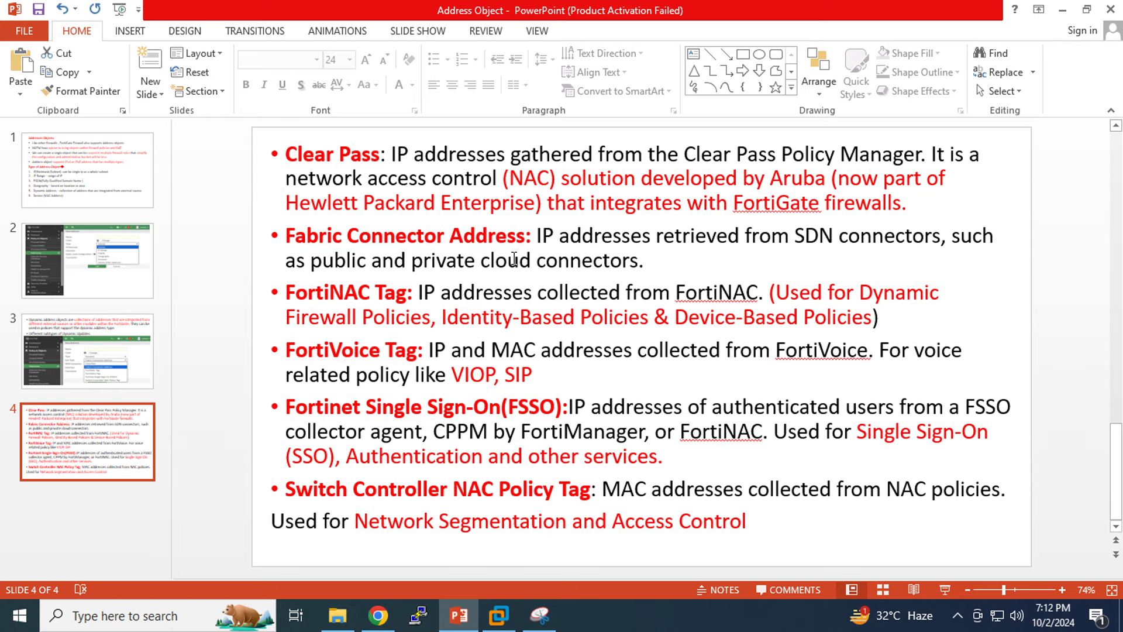
pyautogui.moveTo(284, 151); pyautogui.dragTo(752, 521)
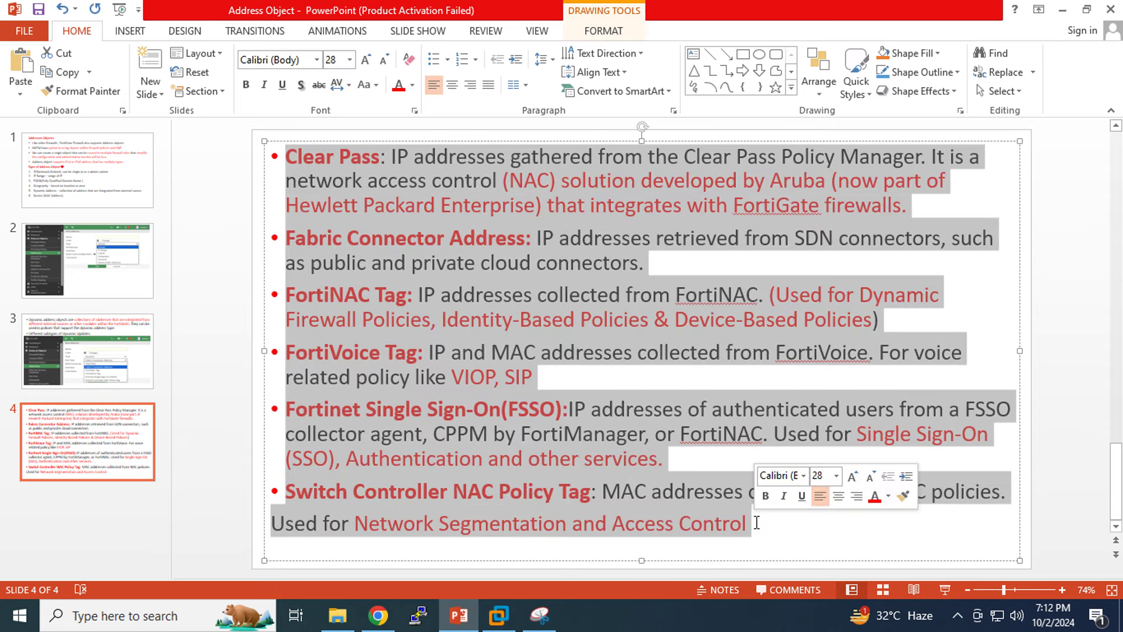
pyautogui.click(1079, 459)
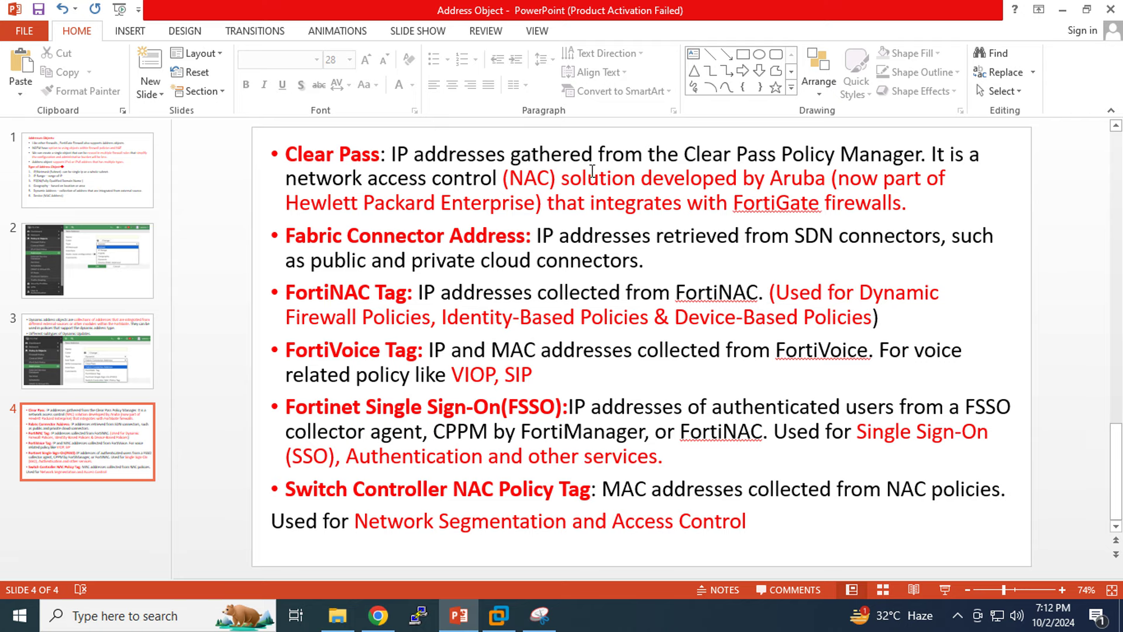
# Step: Capture slide 4 with its dynamic address subtype descriptions as a new snip in Snipping Tool
pyautogui.click(539, 616)
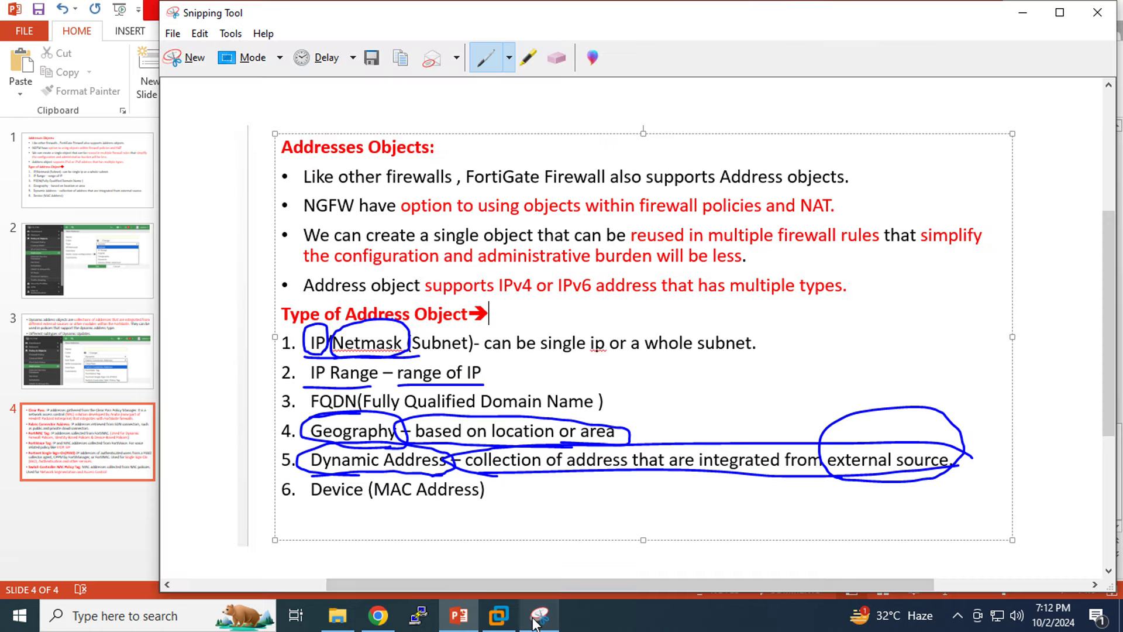
pyautogui.click(187, 57)
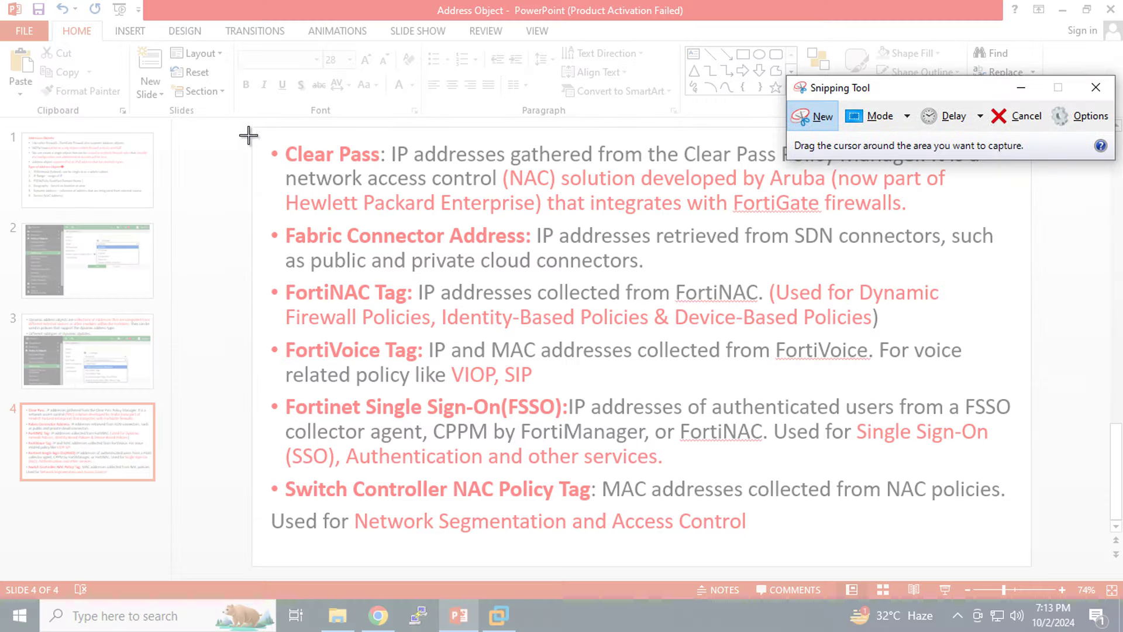
pyautogui.moveTo(242, 131); pyautogui.dragTo(1044, 576)
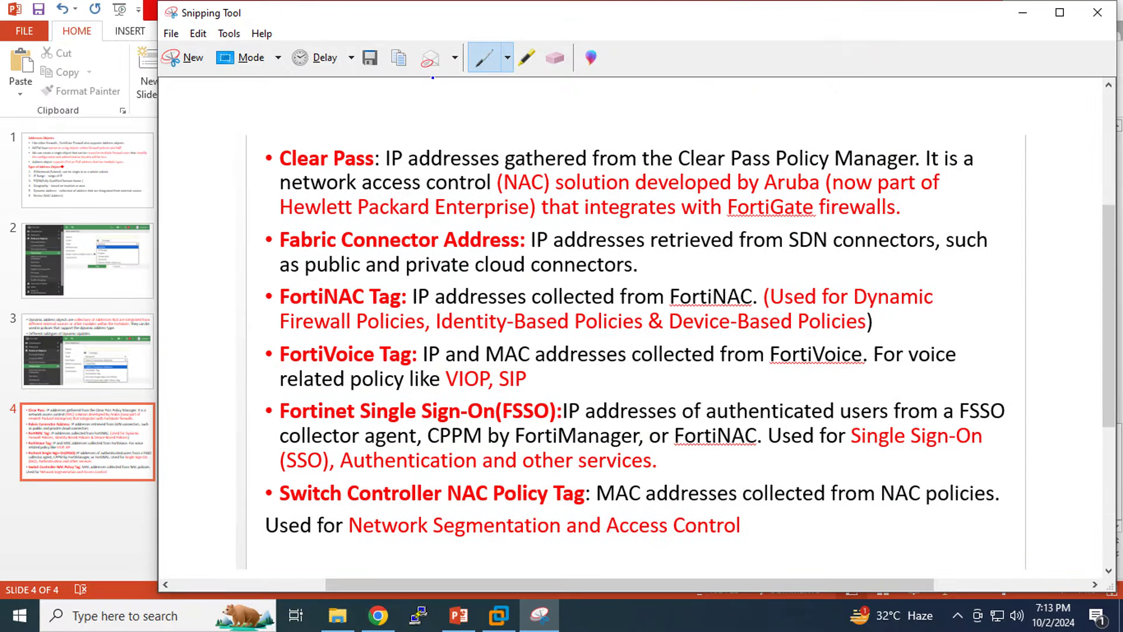
# Step: Underline the Aruba NAC solution and FortiGate integration for Clear Pass, and the SDN and public and private cloud connectors for Fabric Connector Address
pyautogui.moveTo(506, 199); pyautogui.dragTo(809, 194)
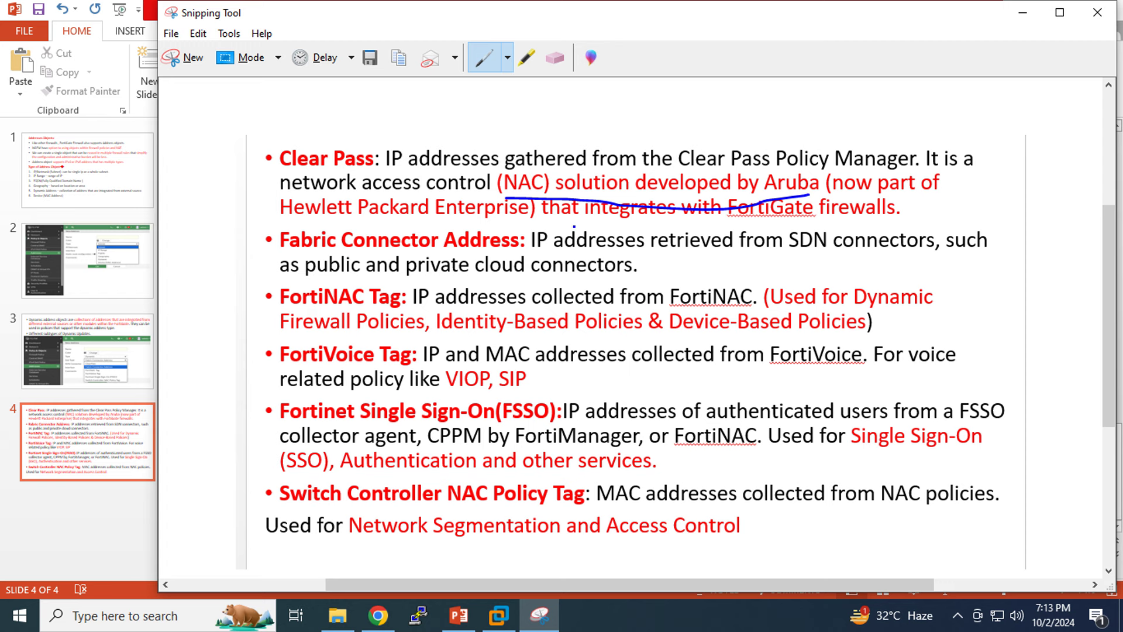
pyautogui.moveTo(570, 223); pyautogui.dragTo(930, 220)
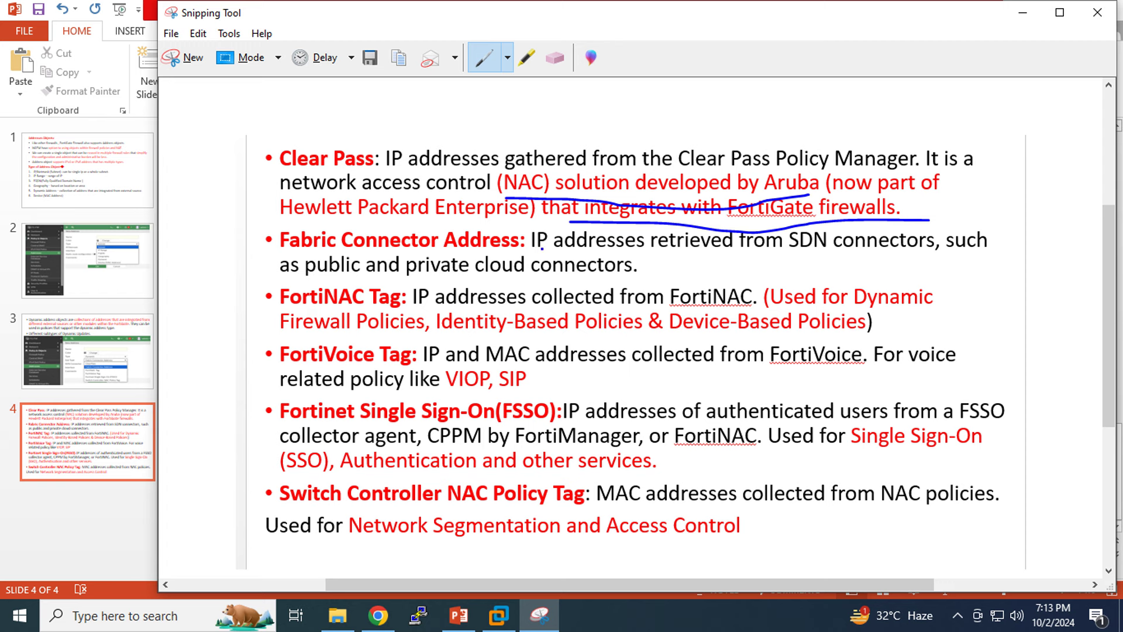
pyautogui.moveTo(542, 248); pyautogui.dragTo(830, 252)
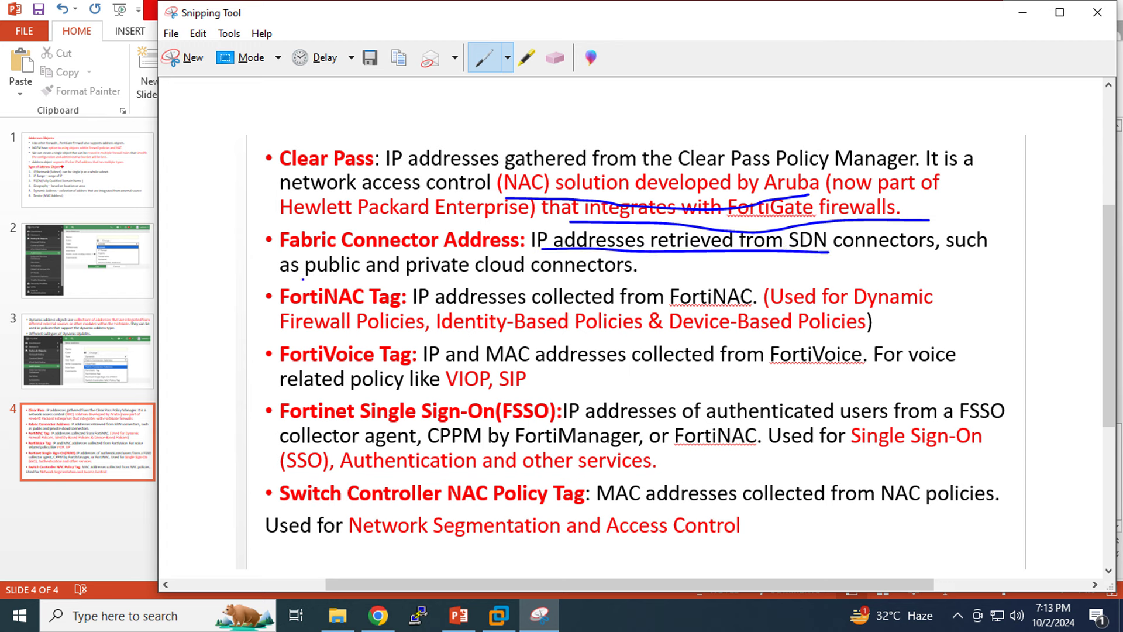
pyautogui.moveTo(303, 279); pyautogui.dragTo(635, 277)
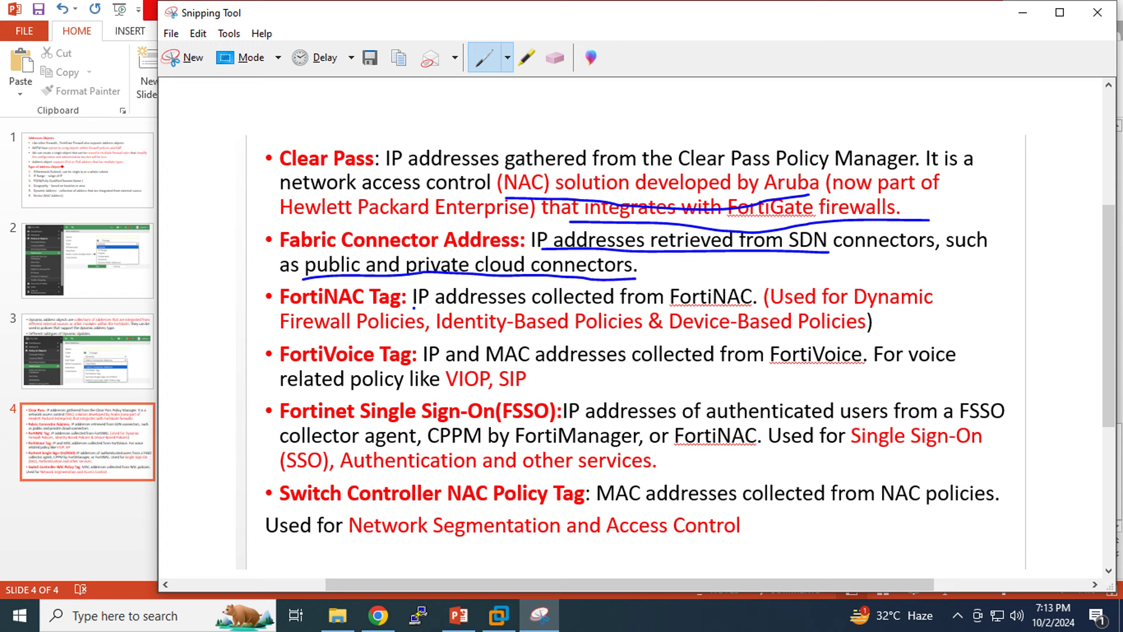
# Step: Underline the FortiNAC Tag source and its three policy uses, plus "FortiVoice", "VIOP" and "SIP" in the FortiVoice Tag entry
pyautogui.moveTo(414, 309); pyautogui.dragTo(911, 311)
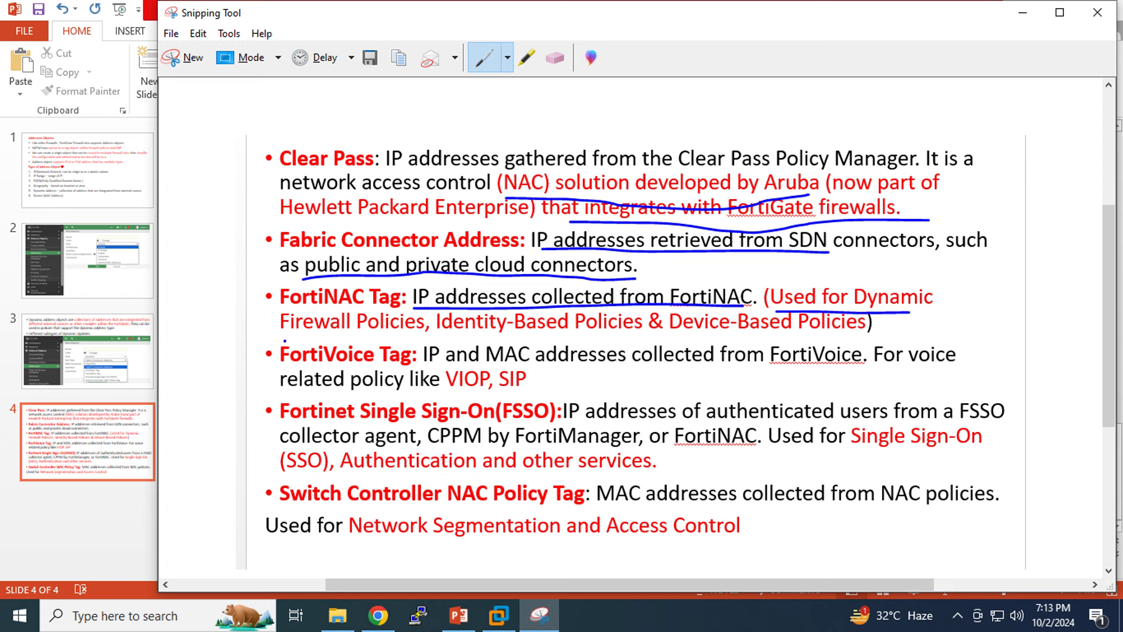
pyautogui.moveTo(281, 332); pyautogui.dragTo(872, 332)
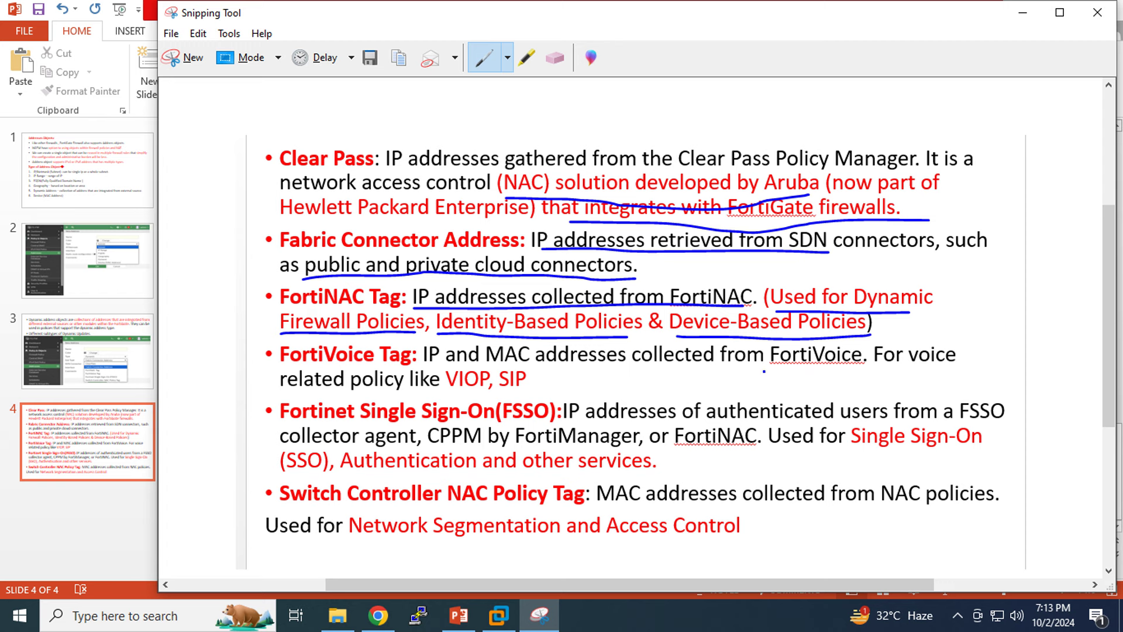
pyautogui.moveTo(772, 370); pyautogui.dragTo(886, 364)
pyautogui.moveTo(450, 389); pyautogui.dragTo(526, 390)
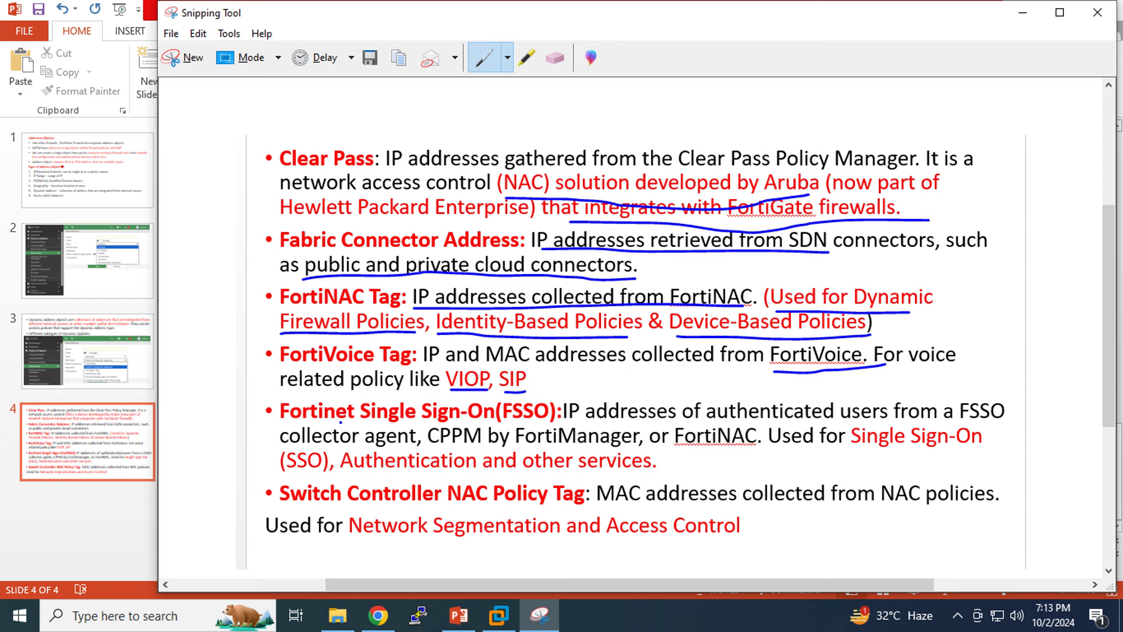
# Step: Underline "Single Sign-On(FSSO)" and its Single Sign-On and Authentication uses, plus "Network Segmentation and Access Control" under Switch Controller NAC Policy Tag
pyautogui.moveTo(355, 422); pyautogui.dragTo(542, 422)
pyautogui.moveTo(352, 472); pyautogui.dragTo(464, 472)
pyautogui.moveTo(868, 454); pyautogui.dragTo(968, 443)
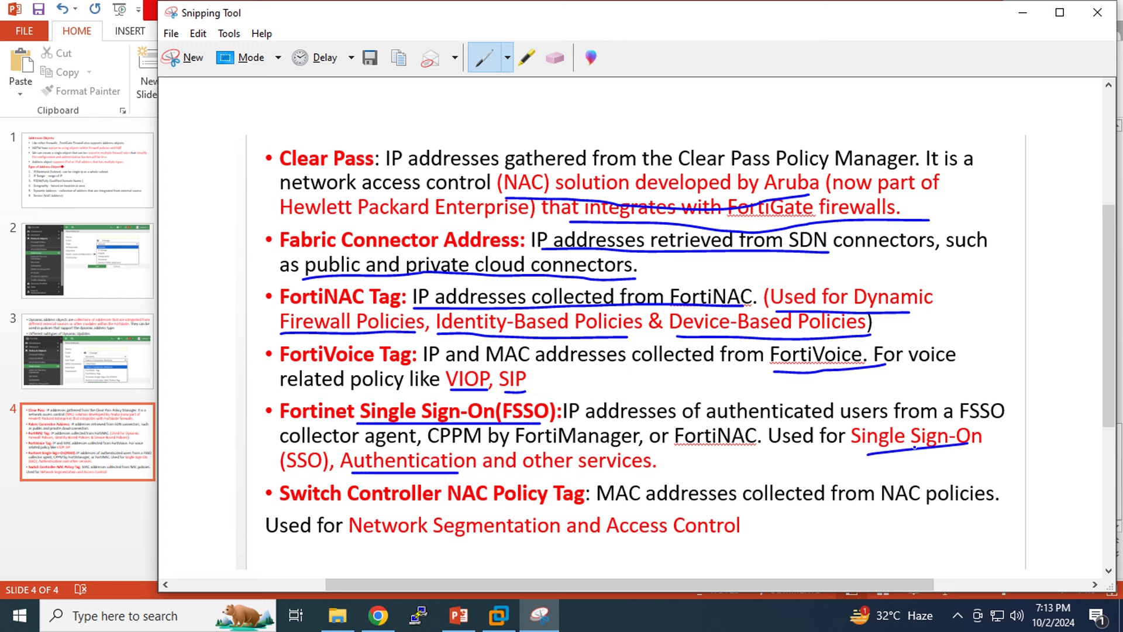
pyautogui.scroll(-1, 592, 430)
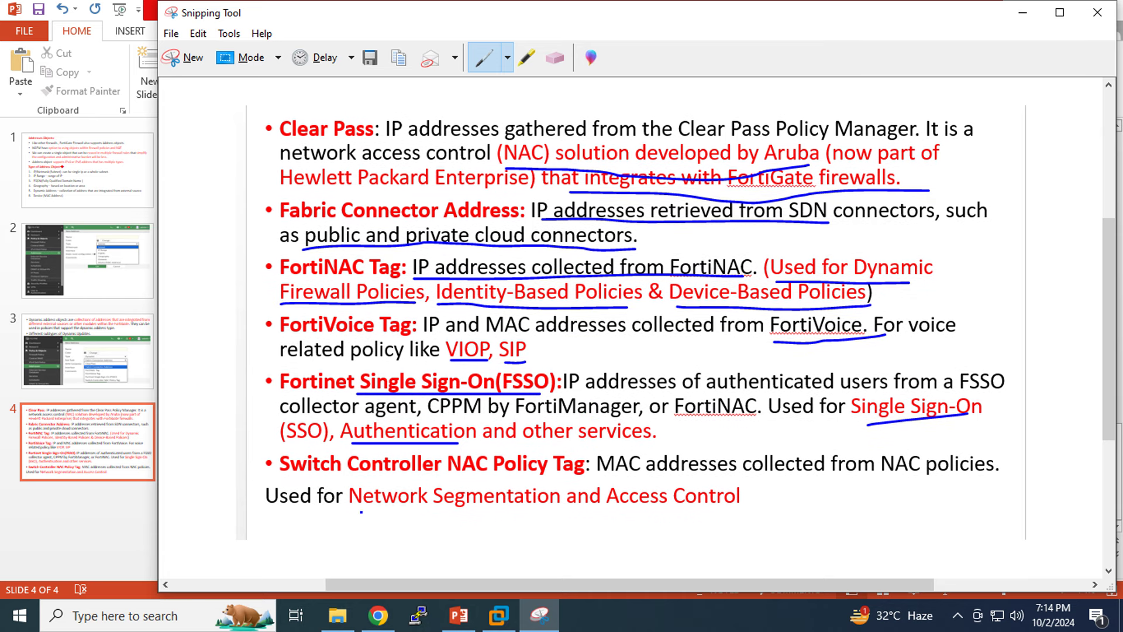
pyautogui.moveTo(361, 513); pyautogui.dragTo(744, 501)
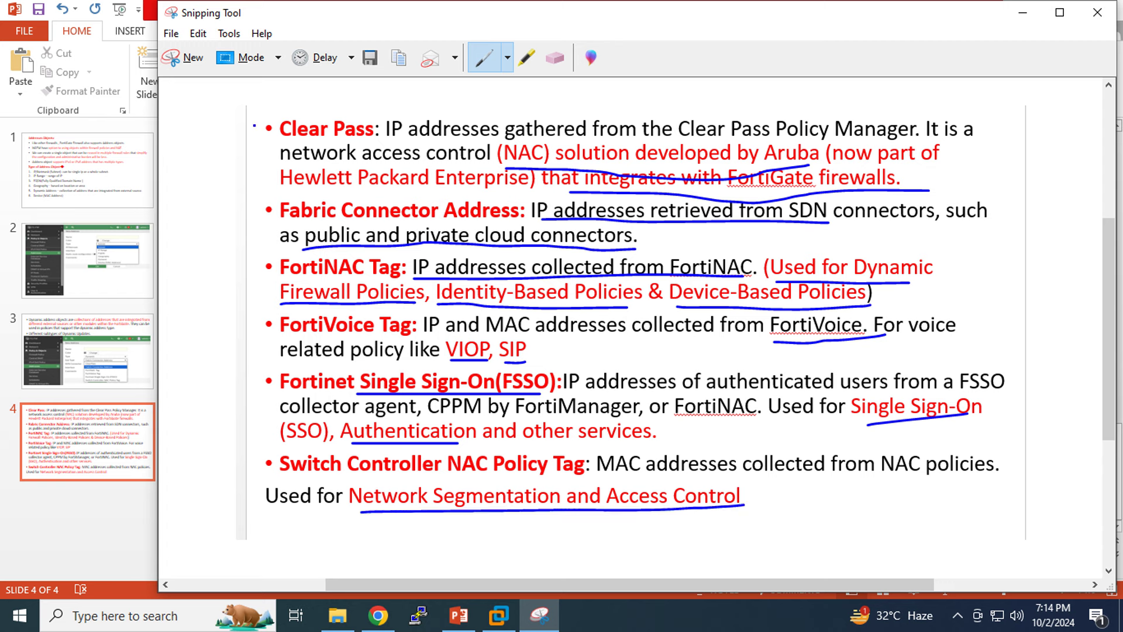
# Step: Encircle the whole subtype list on the snip and underline the headings "Clear Pass" and "Fortinet Single Sign-On(FSSO)"
pyautogui.moveTo(272, 114)
pyautogui.mouseDown()
pyautogui.moveTo(259, 124)
pyautogui.moveTo(223, 407)
pyautogui.moveTo(289, 520)
pyautogui.moveTo(535, 538)
pyautogui.moveTo(746, 533)
pyautogui.moveTo(1020, 444)
pyautogui.moveTo(1025, 234)
pyautogui.moveTo(980, 112)
pyautogui.moveTo(230, 106)
pyautogui.mouseUp()
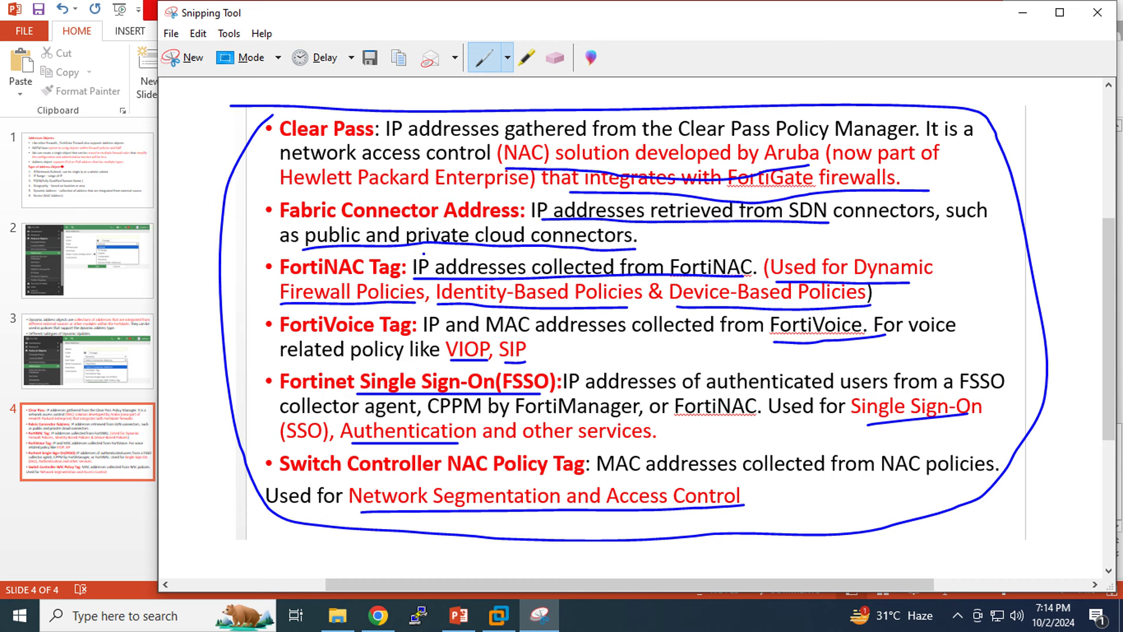
pyautogui.moveTo(275, 117)
pyautogui.mouseDown()
pyautogui.moveTo(223, 302)
pyautogui.moveTo(242, 448)
pyautogui.moveTo(278, 520)
pyautogui.mouseUp()
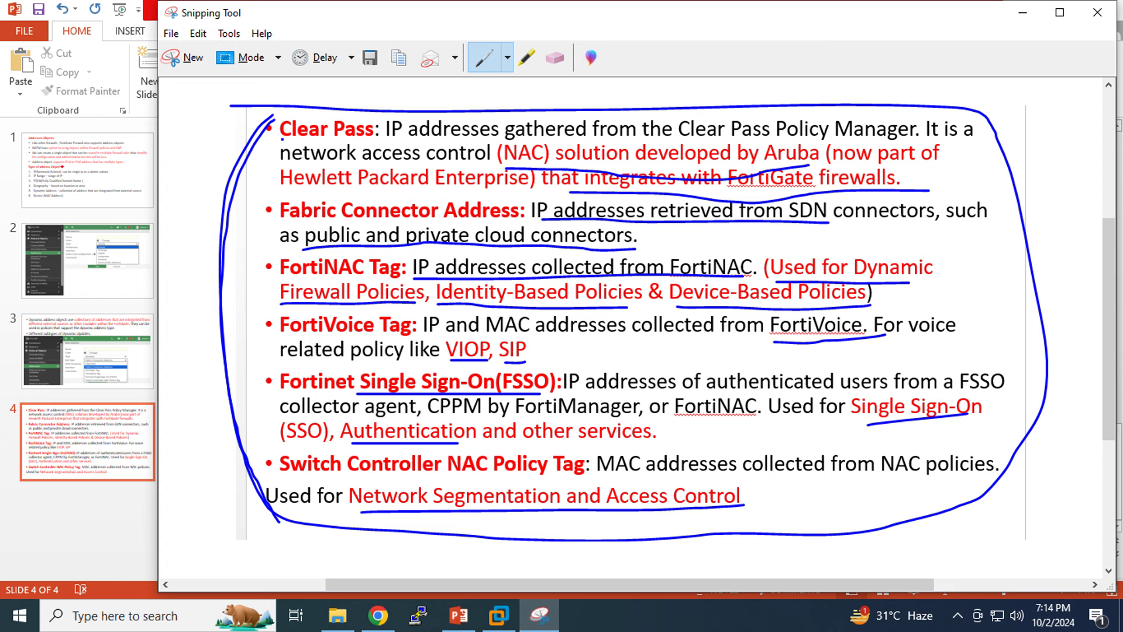
pyautogui.moveTo(282, 138); pyautogui.dragTo(371, 138)
pyautogui.moveTo(270, 123); pyautogui.dragTo(286, 109)
pyautogui.moveTo(293, 396); pyautogui.dragTo(497, 389)
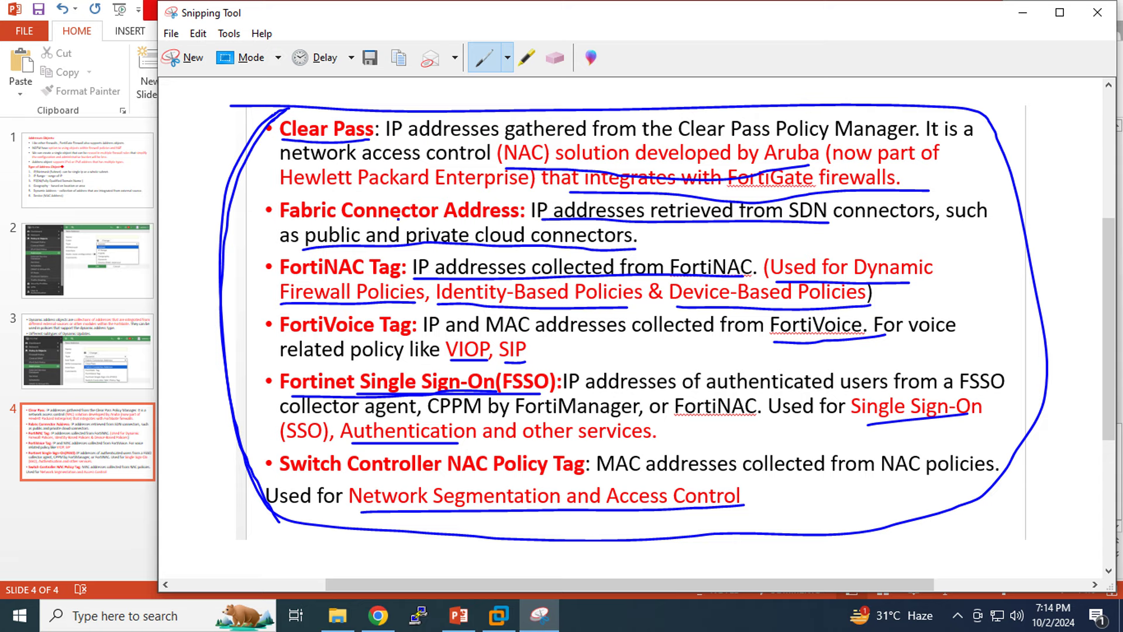
# Step: Return to the PowerPoint presentation and open slide 1, Addresses Objects
pyautogui.click(79, 173)
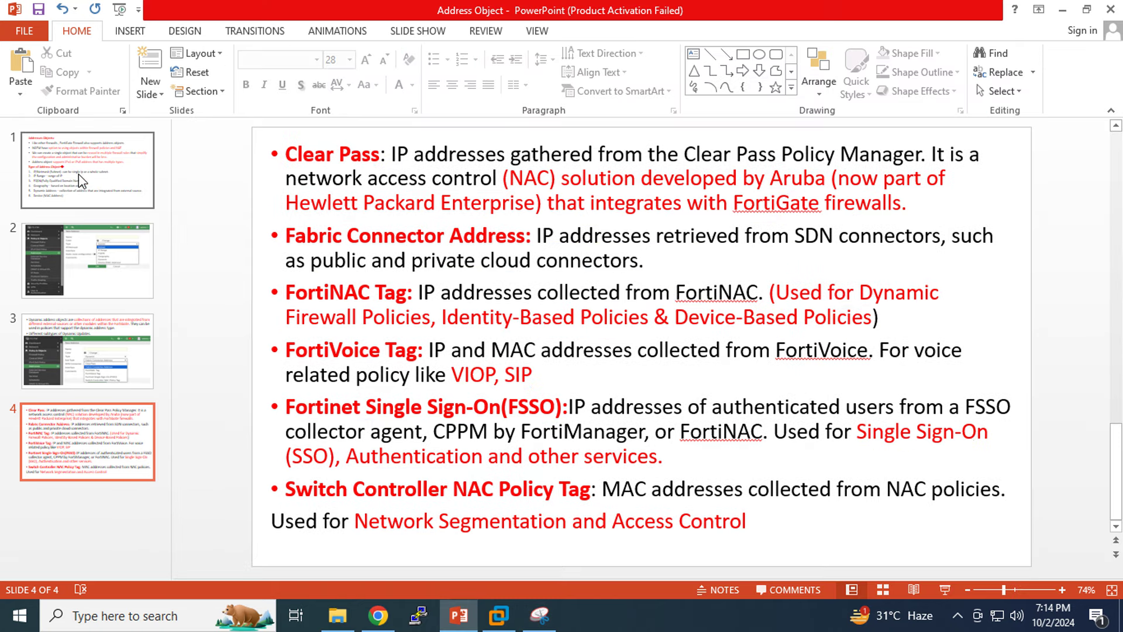
pyautogui.click(82, 175)
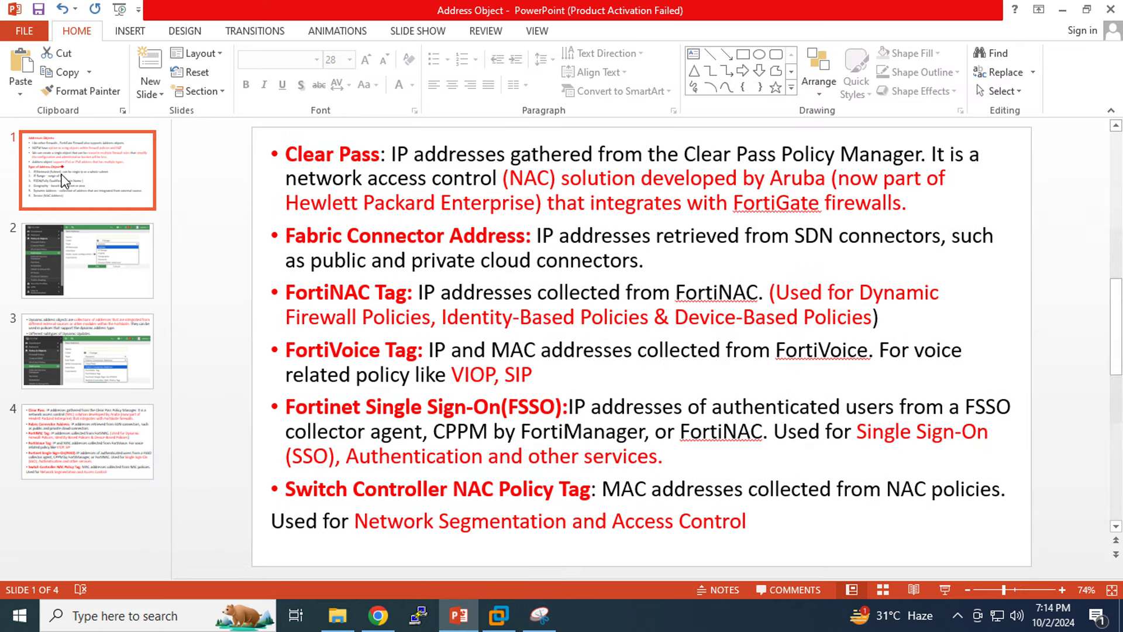
# Step: Show slide 2 of the presentation, switch to FortiGate in Chrome and open a blank new address form from the address list
pyautogui.click(94, 279)
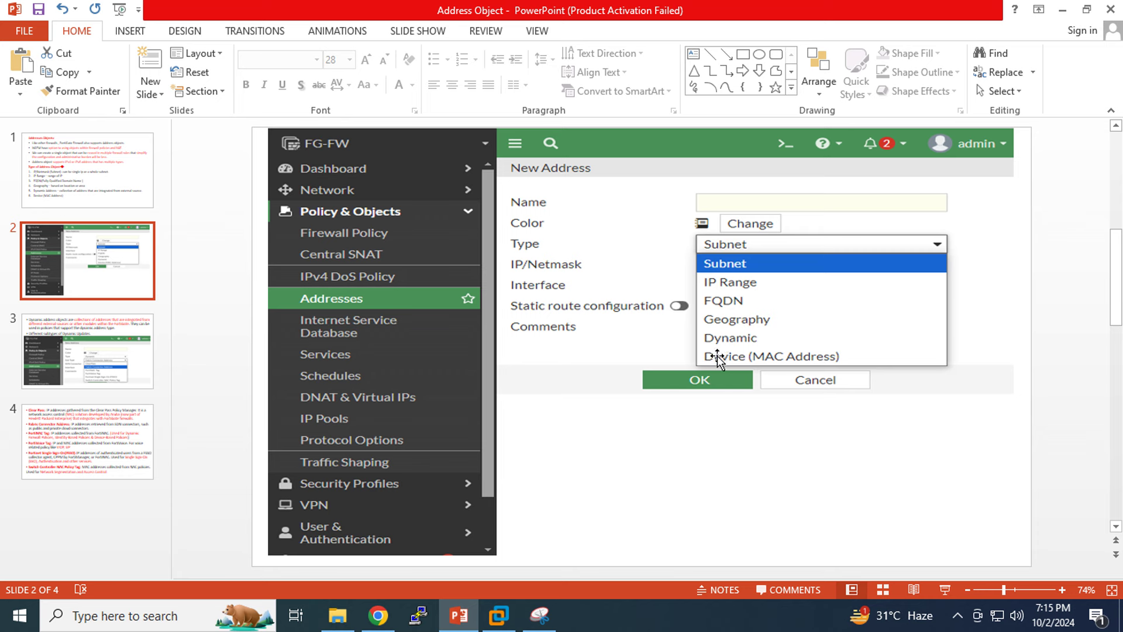
pyautogui.click(378, 615)
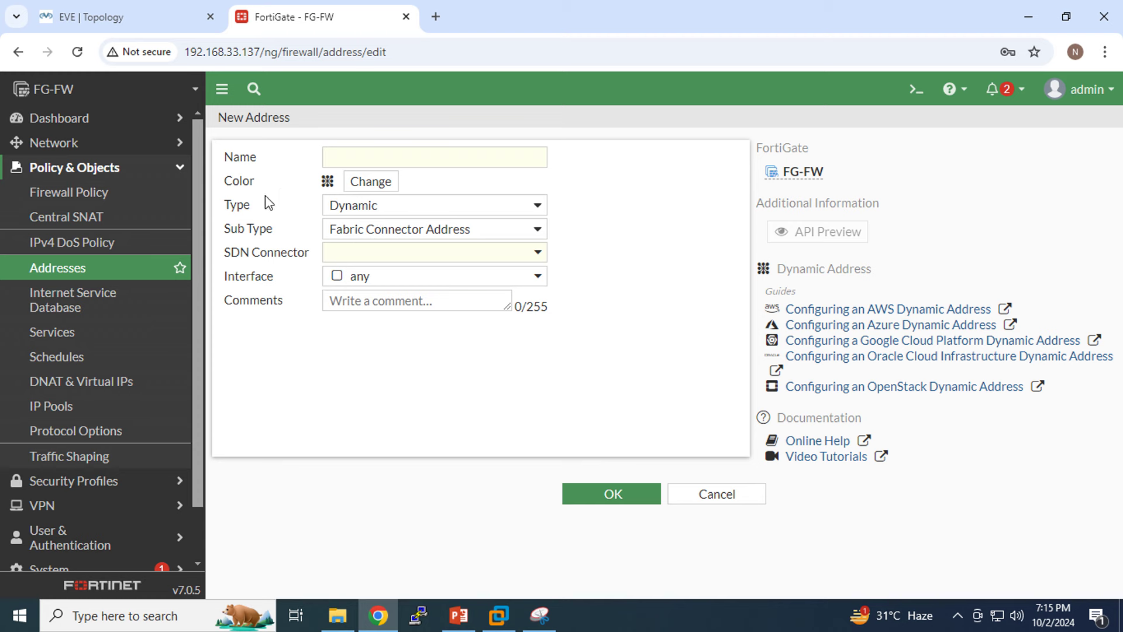
pyautogui.click(66, 273)
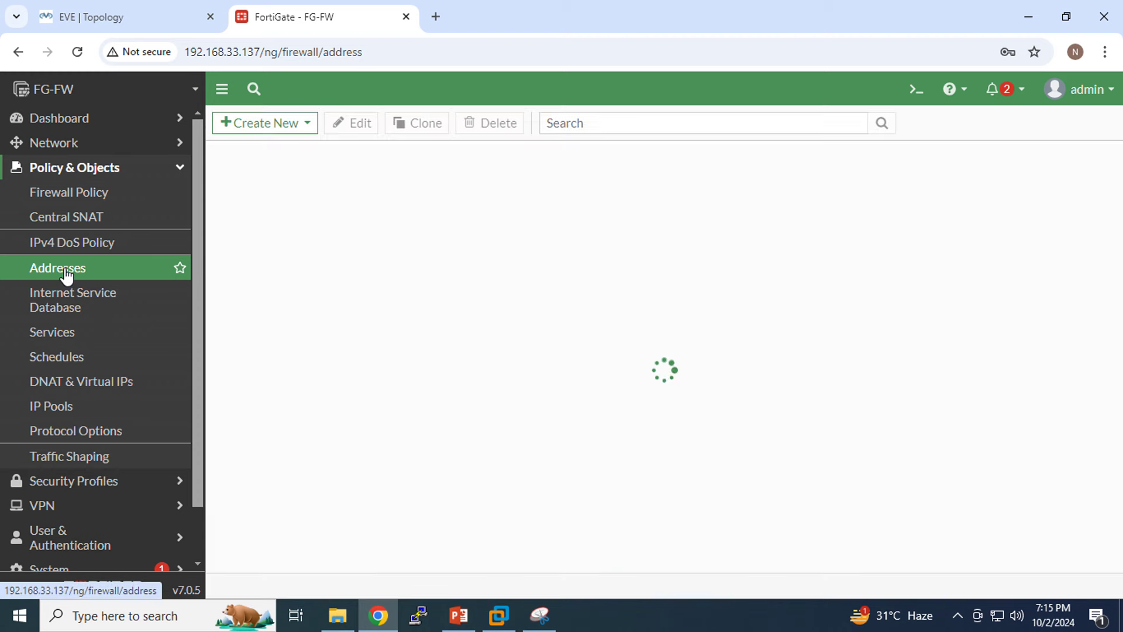
pyautogui.click(281, 130)
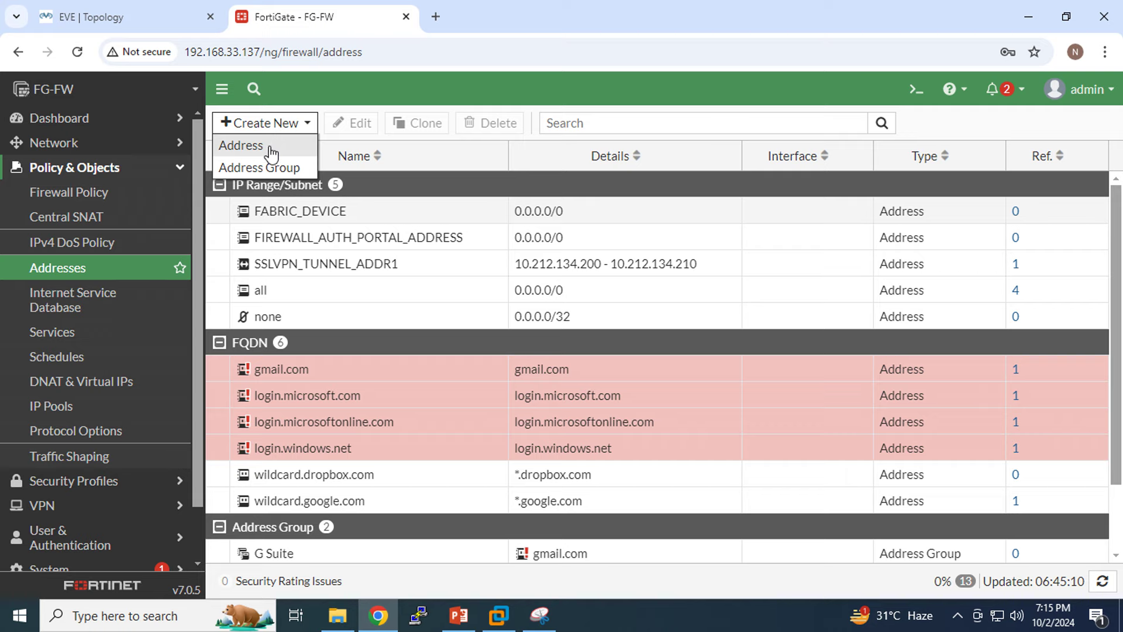
pyautogui.click(272, 145)
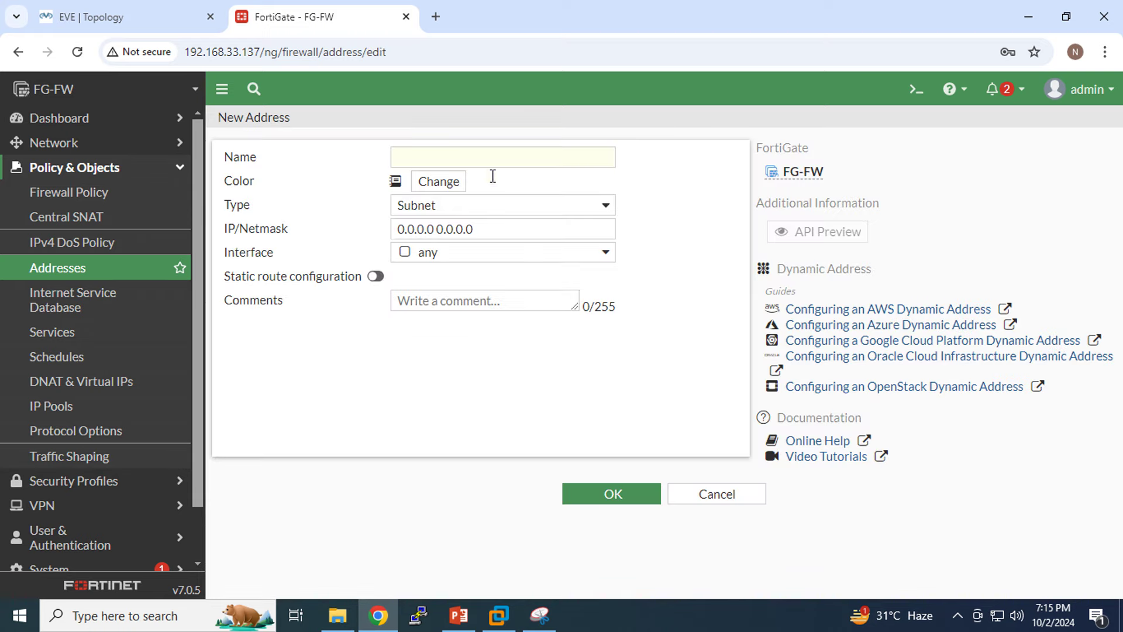
# Step: Switch to Snipping Tool and capture a new snip of the blank New Address form, including its OK and Cancel buttons
pyautogui.click(538, 615)
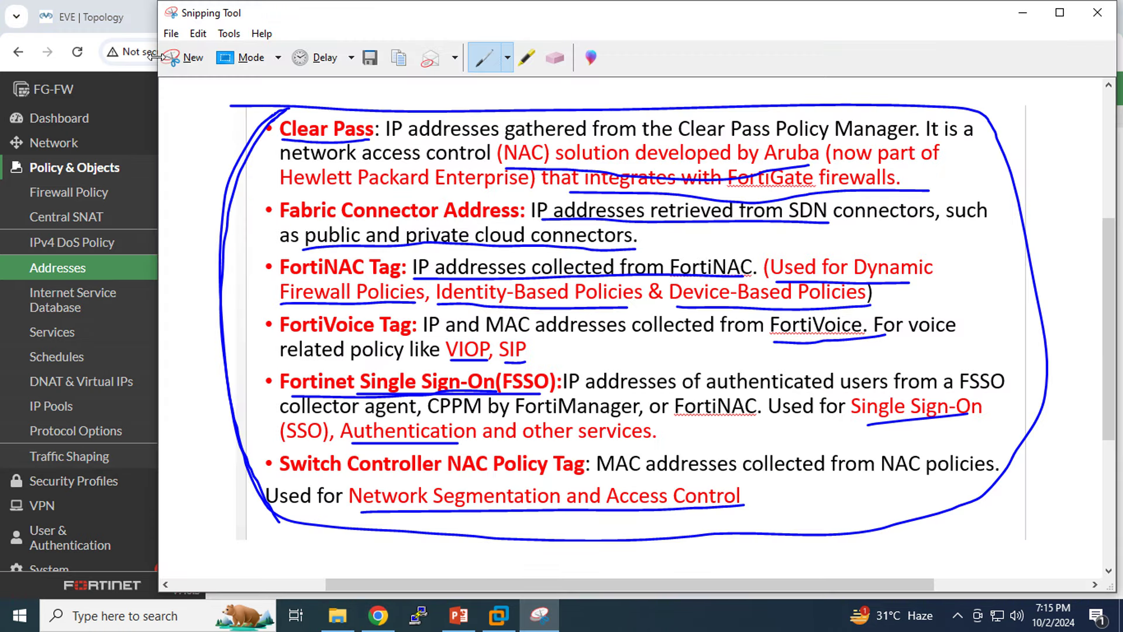
pyautogui.click(183, 58)
pyautogui.moveTo(211, 135); pyautogui.dragTo(777, 524)
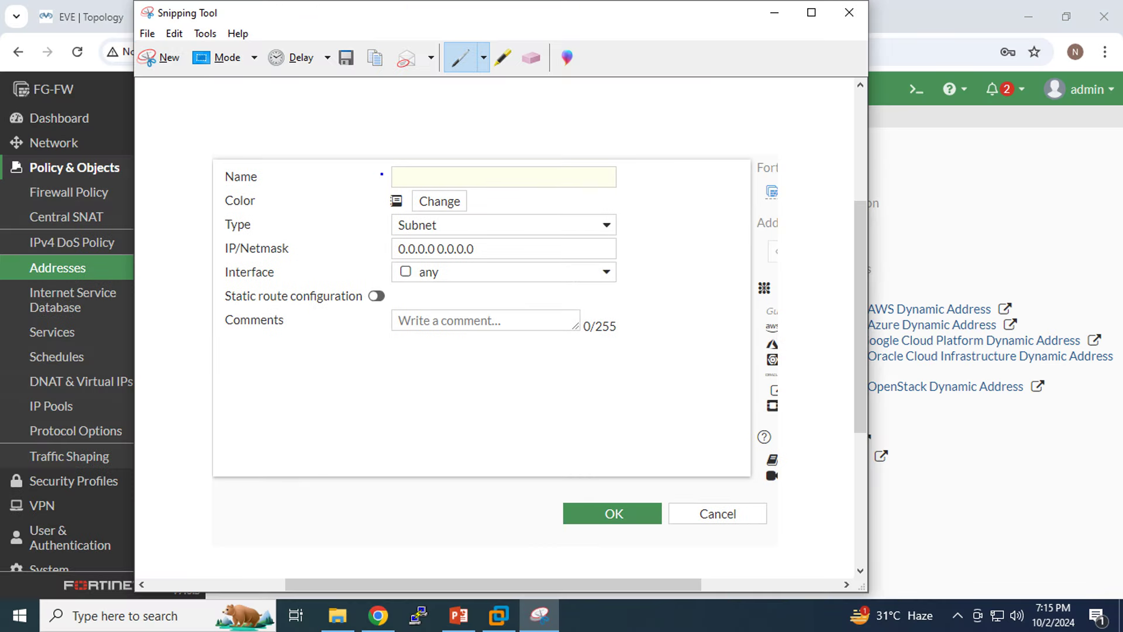
# Step: Encircle the Name, Color, Type, IP/Netmask and Interface fields and the Static route configuration toggle on the snip
pyautogui.moveTo(398, 188)
pyautogui.mouseDown()
pyautogui.moveTo(383, 143)
pyautogui.moveTo(635, 176)
pyautogui.moveTo(379, 179)
pyautogui.moveTo(379, 198)
pyautogui.moveTo(446, 215)
pyautogui.moveTo(478, 202)
pyautogui.moveTo(388, 188)
pyautogui.mouseUp()
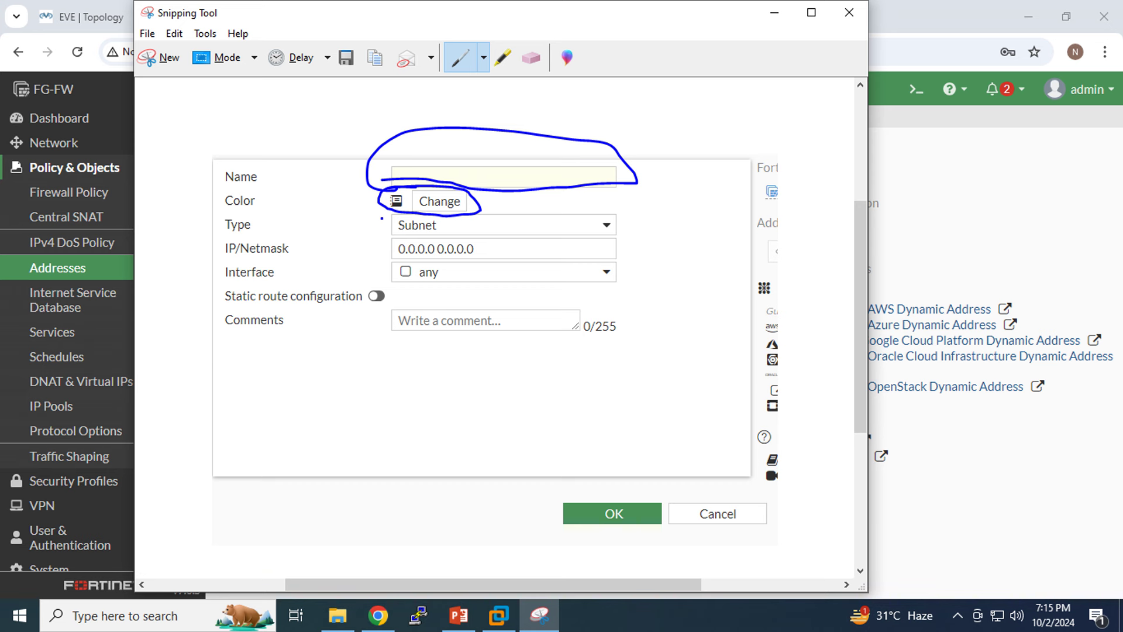
pyautogui.moveTo(396, 211)
pyautogui.mouseDown()
pyautogui.moveTo(359, 224)
pyautogui.moveTo(406, 238)
pyautogui.moveTo(665, 237)
pyautogui.moveTo(509, 208)
pyautogui.moveTo(385, 206)
pyautogui.moveTo(386, 241)
pyautogui.moveTo(406, 256)
pyautogui.moveTo(390, 261)
pyautogui.moveTo(413, 282)
pyautogui.moveTo(544, 286)
pyautogui.moveTo(629, 271)
pyautogui.moveTo(599, 259)
pyautogui.moveTo(406, 261)
pyautogui.mouseUp()
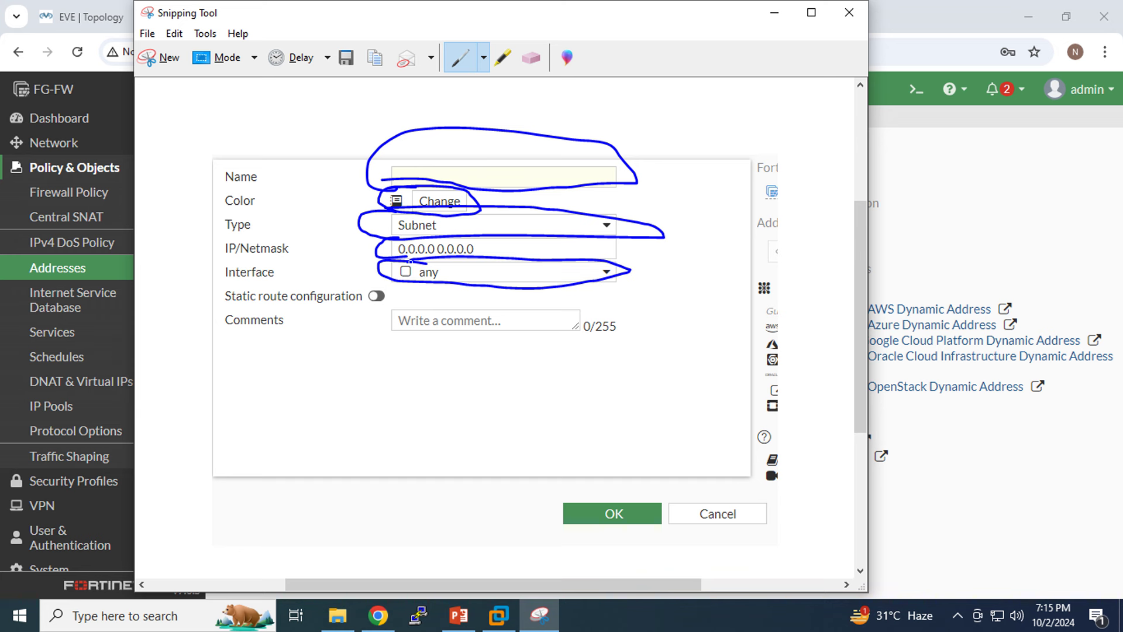
pyautogui.moveTo(274, 313)
pyautogui.mouseDown()
pyautogui.moveTo(234, 312)
pyautogui.moveTo(227, 285)
pyautogui.moveTo(406, 292)
pyautogui.moveTo(268, 310)
pyautogui.mouseUp()
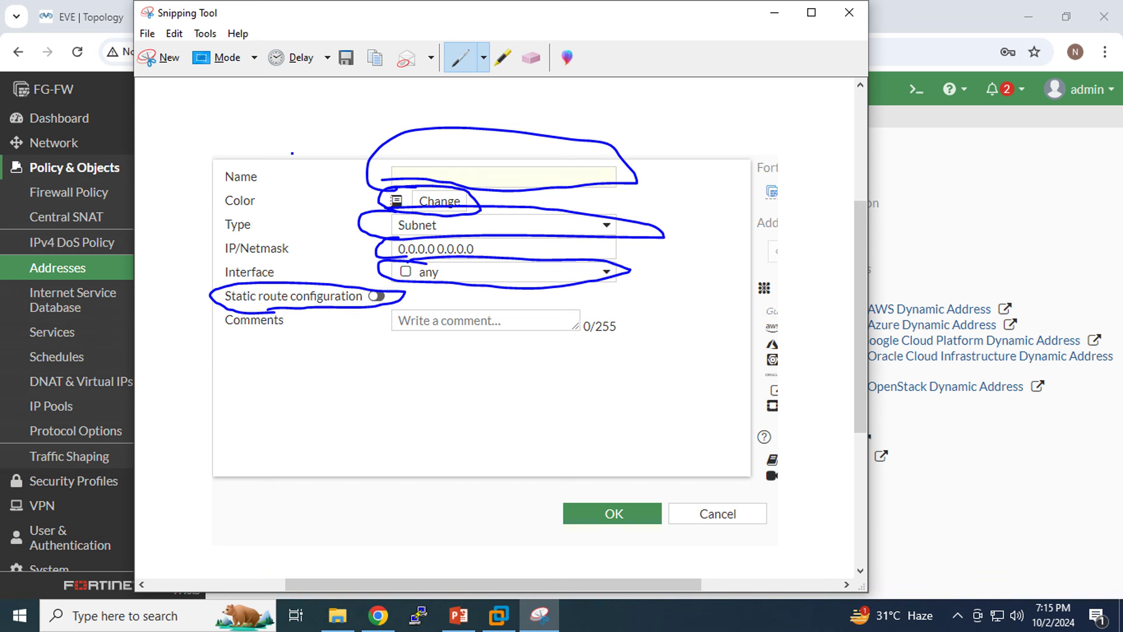
# Step: Encircle the whole address form and mark Static route configuration again on the snip, and return to the FortiGate page
pyautogui.moveTo(292, 153)
pyautogui.mouseDown()
pyautogui.moveTo(177, 207)
pyautogui.moveTo(372, 461)
pyautogui.moveTo(744, 355)
pyautogui.moveTo(697, 171)
pyautogui.moveTo(307, 124)
pyautogui.moveTo(202, 147)
pyautogui.mouseUp()
pyautogui.moveTo(349, 289)
pyautogui.mouseDown()
pyautogui.moveTo(249, 274)
pyautogui.moveTo(199, 301)
pyautogui.moveTo(362, 321)
pyautogui.moveTo(412, 286)
pyautogui.moveTo(287, 272)
pyautogui.moveTo(240, 279)
pyautogui.mouseUp()
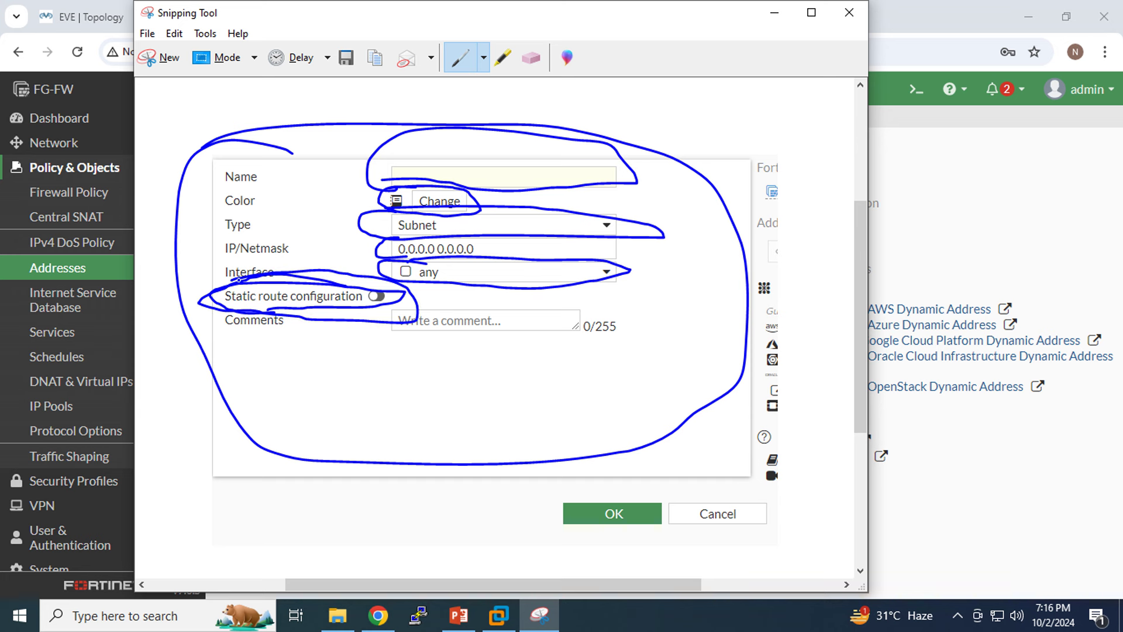
pyautogui.moveTo(360, 304)
pyautogui.mouseDown()
pyautogui.moveTo(402, 306)
pyautogui.moveTo(358, 291)
pyautogui.moveTo(370, 304)
pyautogui.mouseUp()
pyautogui.click(778, 9)
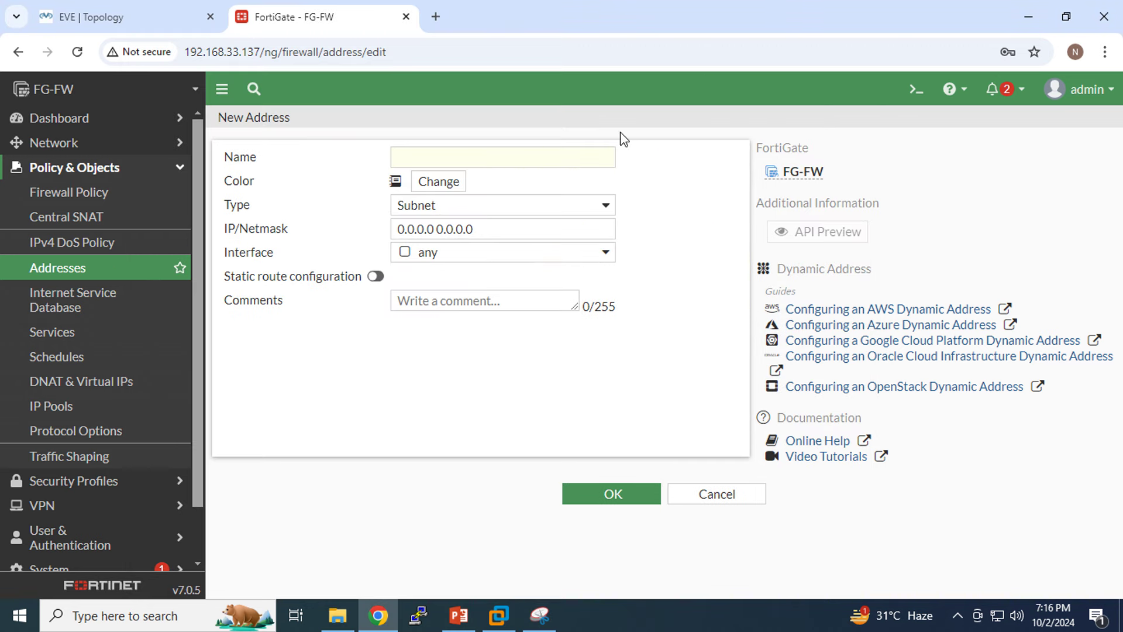
# Step: Name the new address "Single IP" and choose Subnet as its type
pyautogui.click(474, 156)
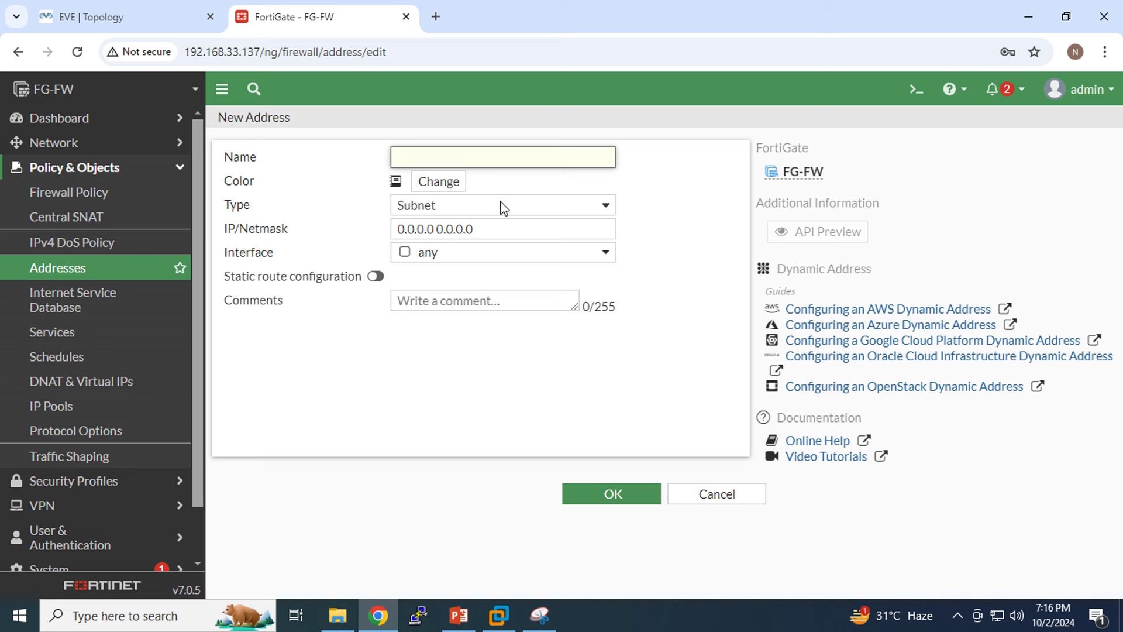
pyautogui.write('Singe')
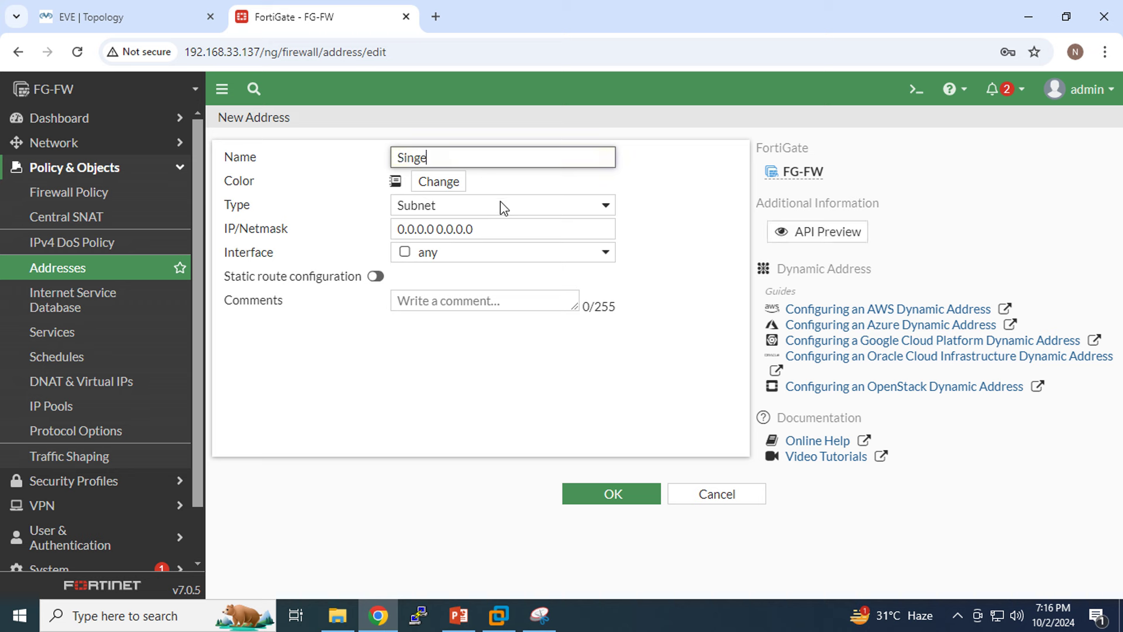
pyautogui.press('BackSpace')
pyautogui.write('lwe')
pyautogui.press('BackSpace')
pyautogui.press('BackSpace')
pyautogui.write('e IP')
pyautogui.click(500, 201)
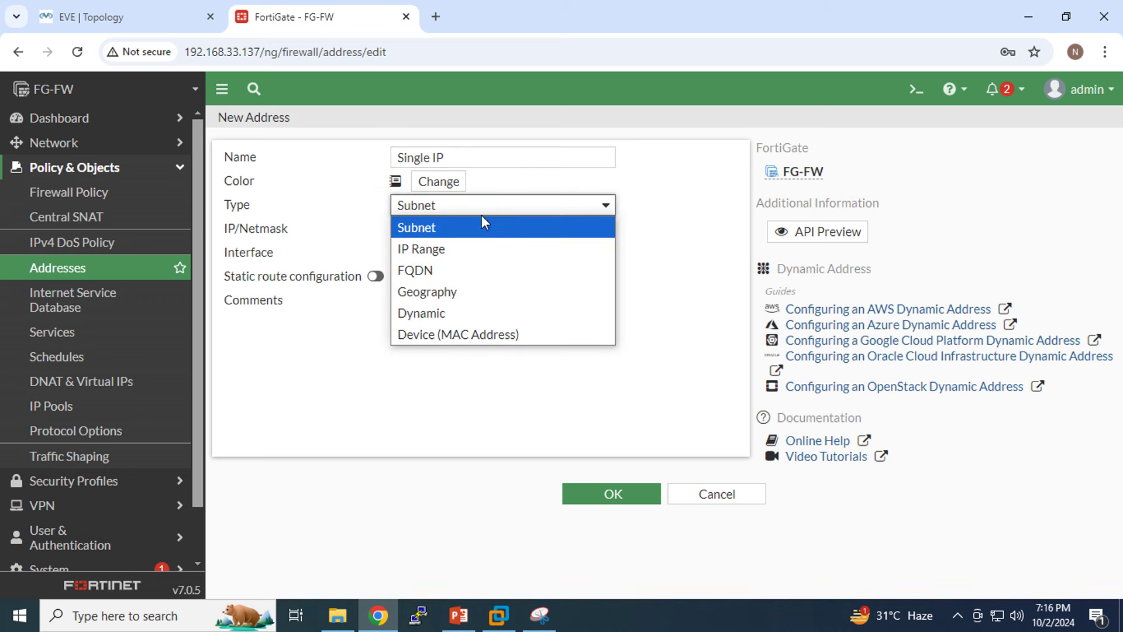
pyautogui.click(433, 231)
# Step: Check Host1's address in the EVE topology and set the IP/Netmask of the new address to 10.10.10.1/32
pyautogui.moveTo(496, 229); pyautogui.dragTo(293, 236)
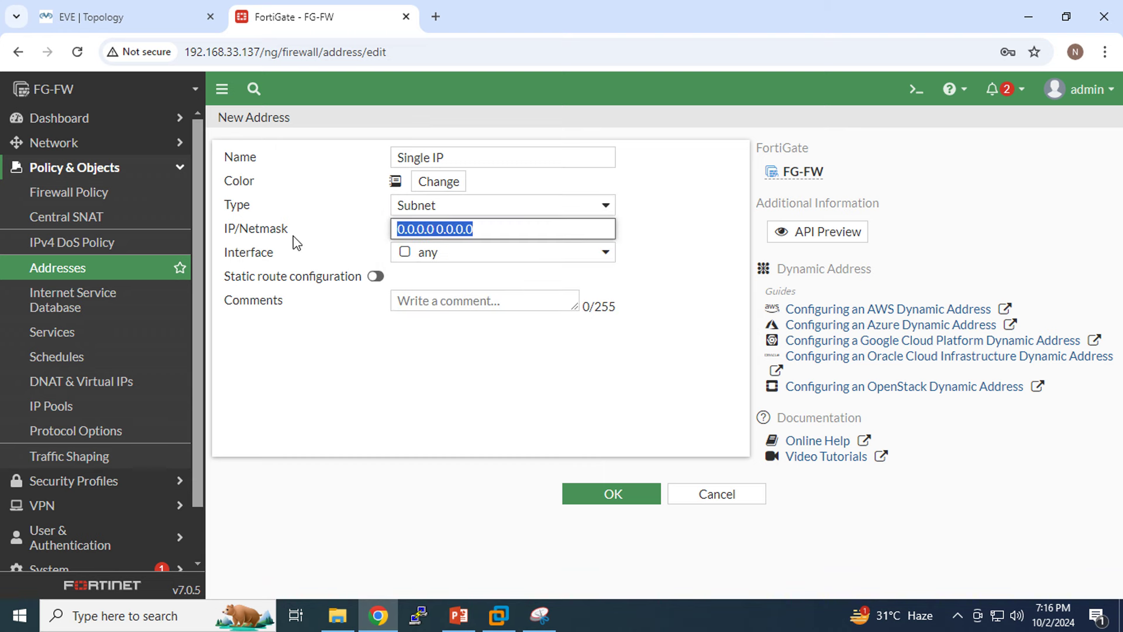
pyautogui.click(139, 8)
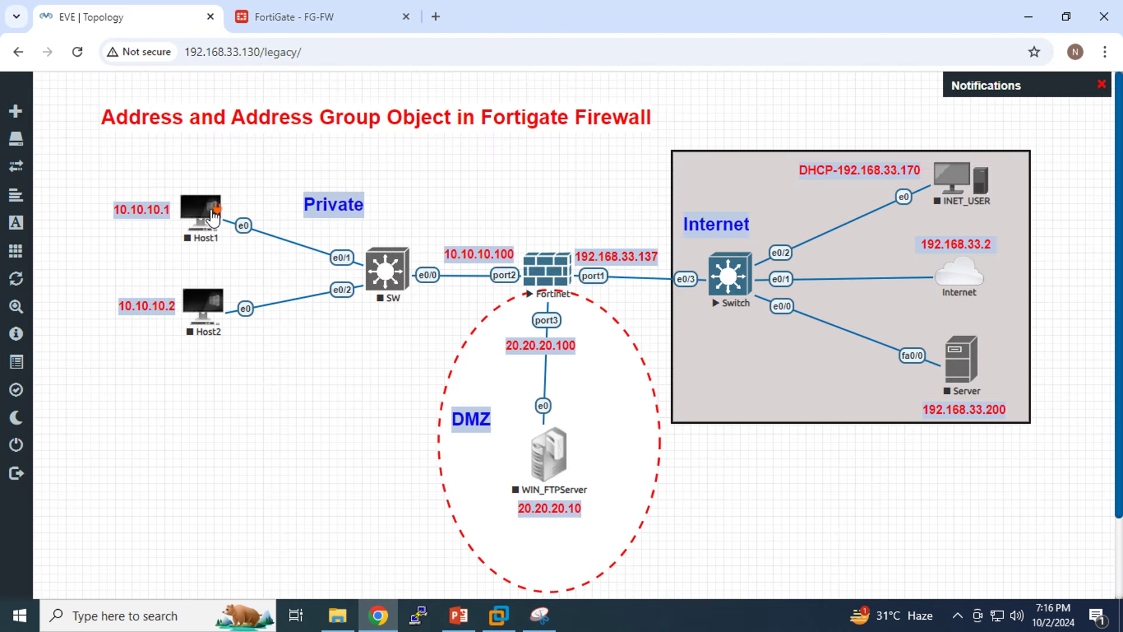
pyautogui.click(239, 10)
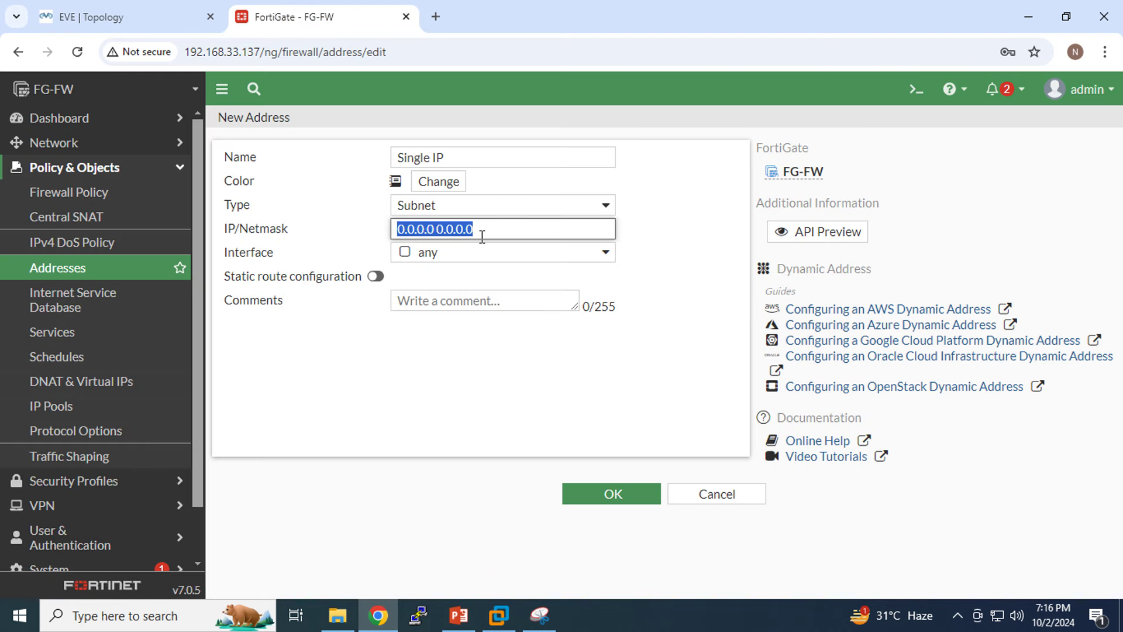
pyautogui.write('10.10.10')
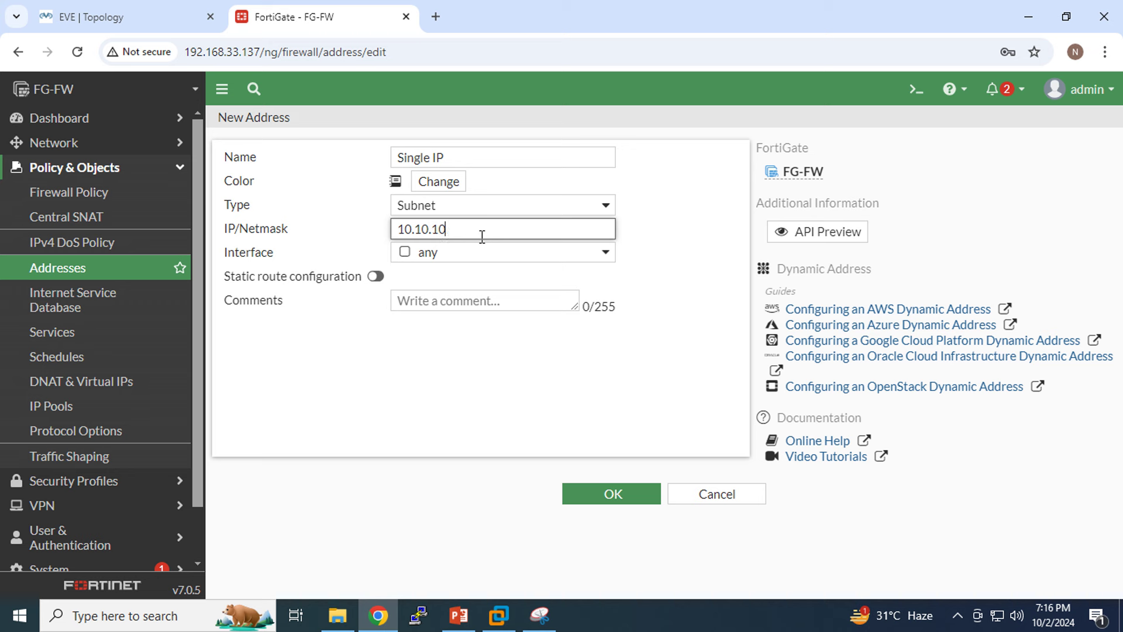
pyautogui.write('.1/32')
pyautogui.moveTo(482, 236); pyautogui.dragTo(314, 245)
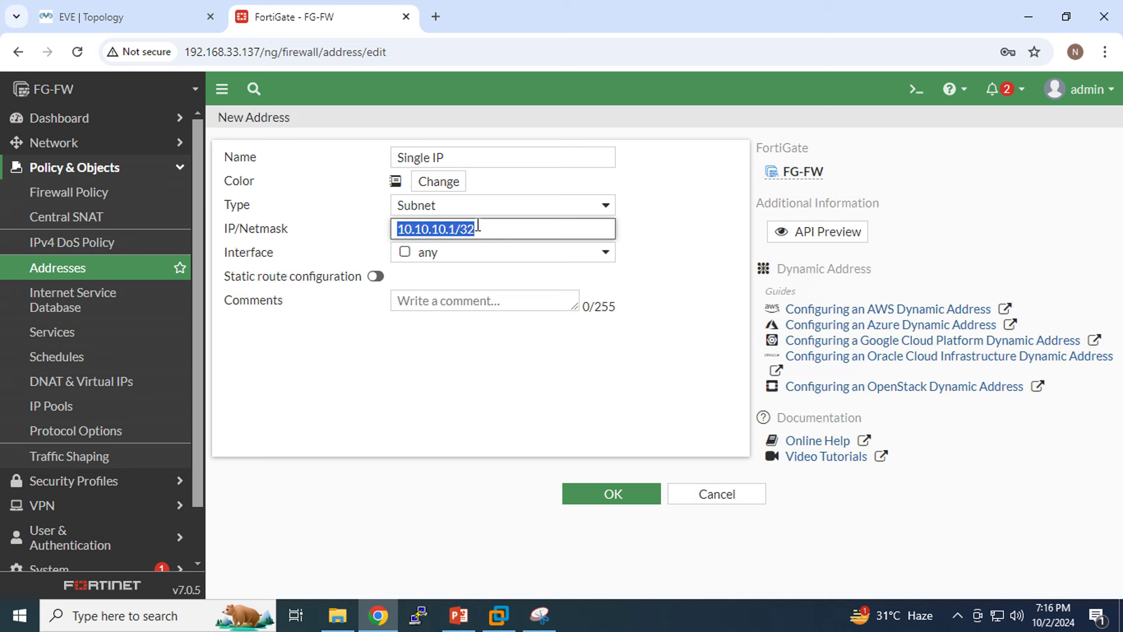
# Step: Compare the WAN and LAN interfaces with the EVE topology and set the address's interface to LAN (port2)
pyautogui.click(504, 267)
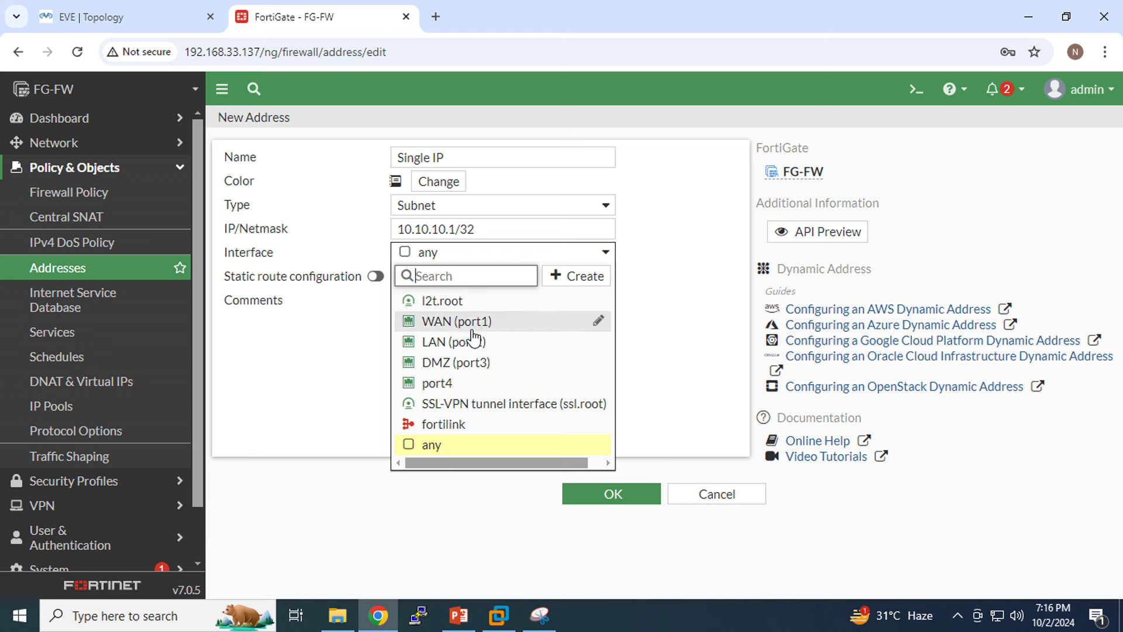
pyautogui.moveTo(459, 321)
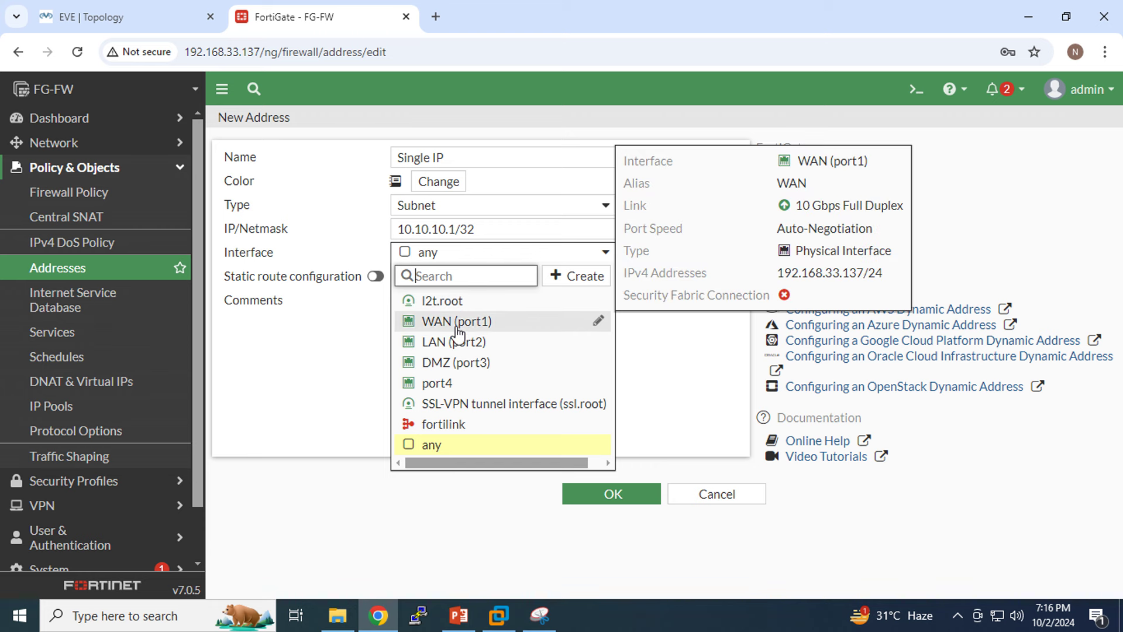
pyautogui.moveTo(455, 345)
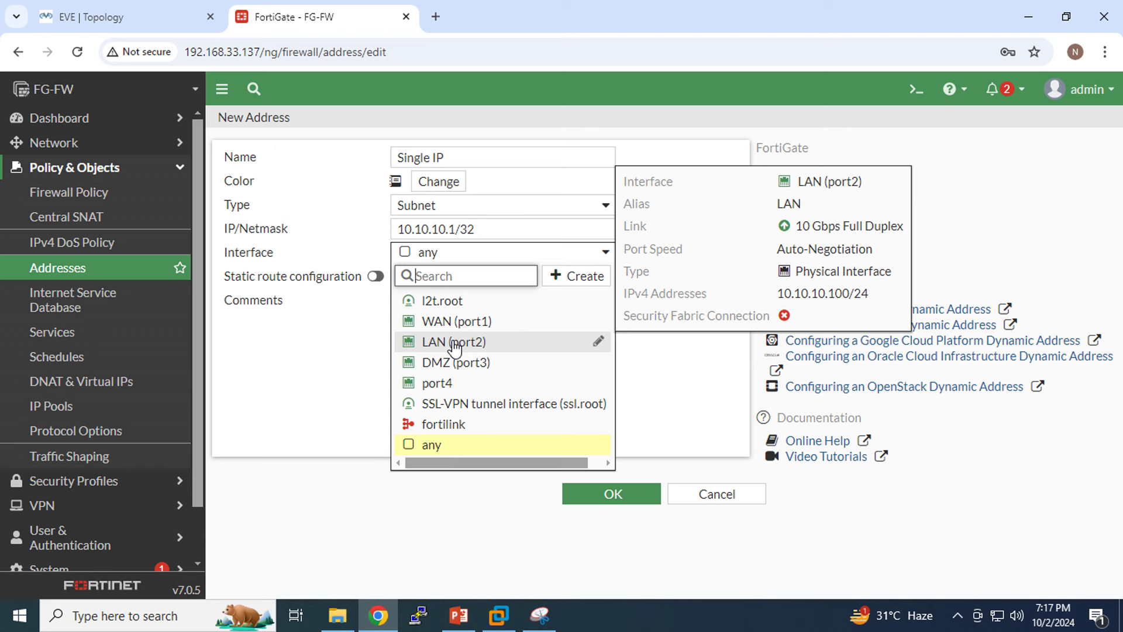
pyautogui.click(94, 24)
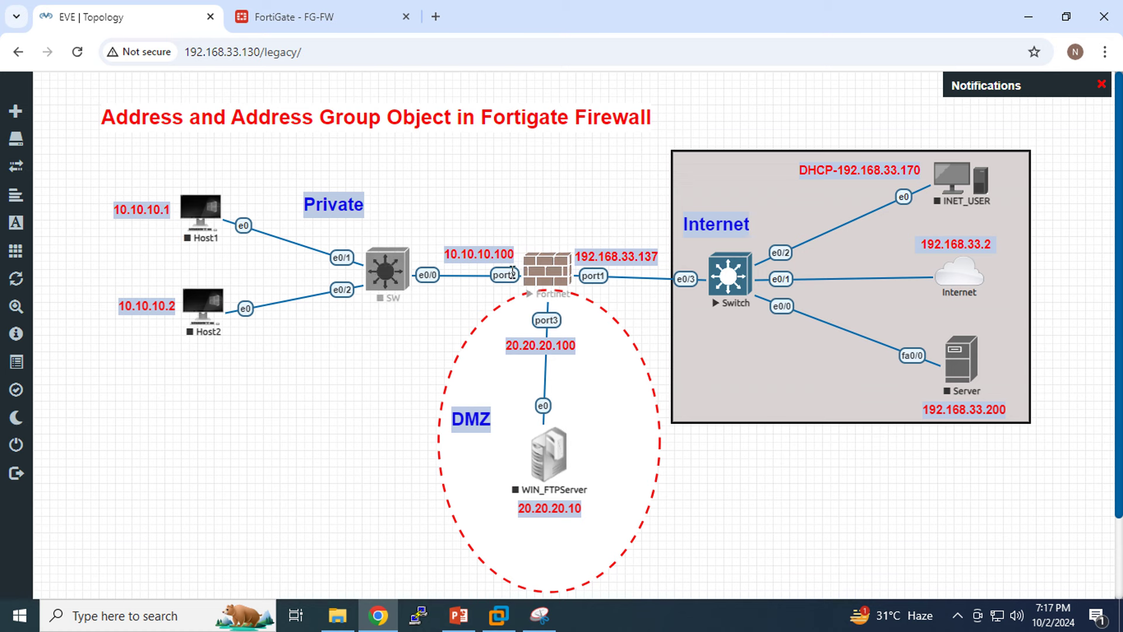
pyautogui.click(275, 17)
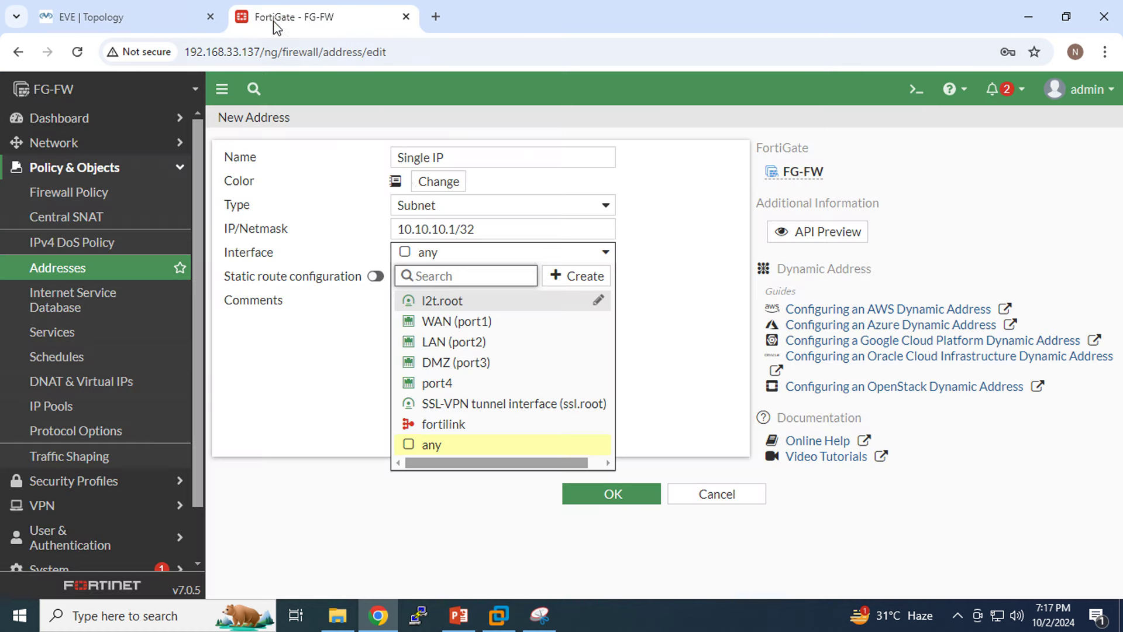
pyautogui.moveTo(465, 346)
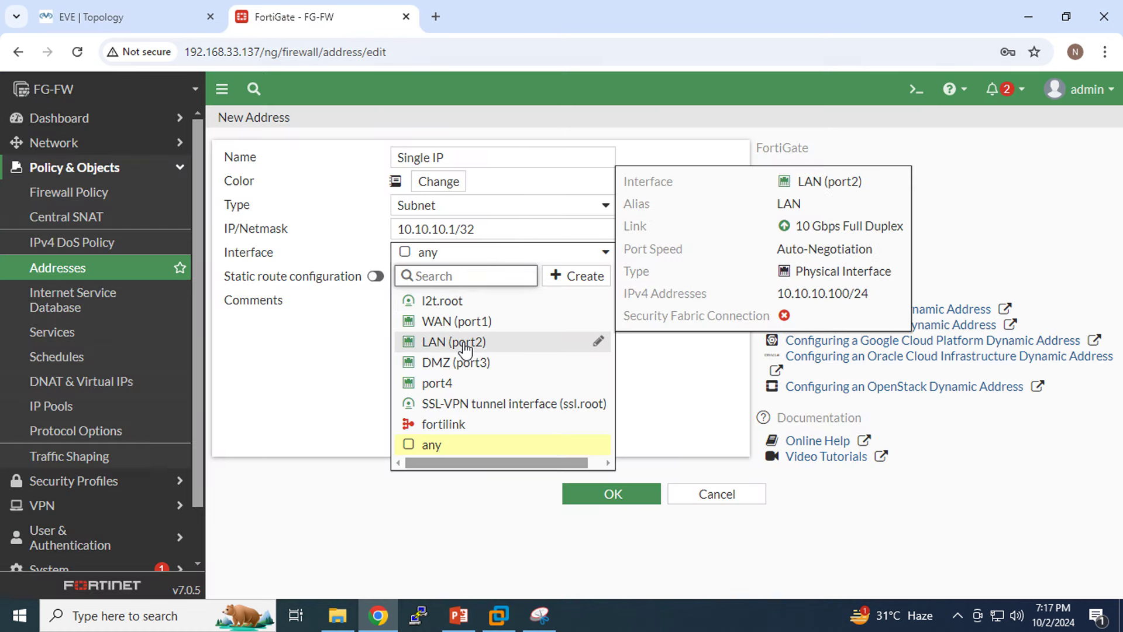
pyautogui.click(465, 345)
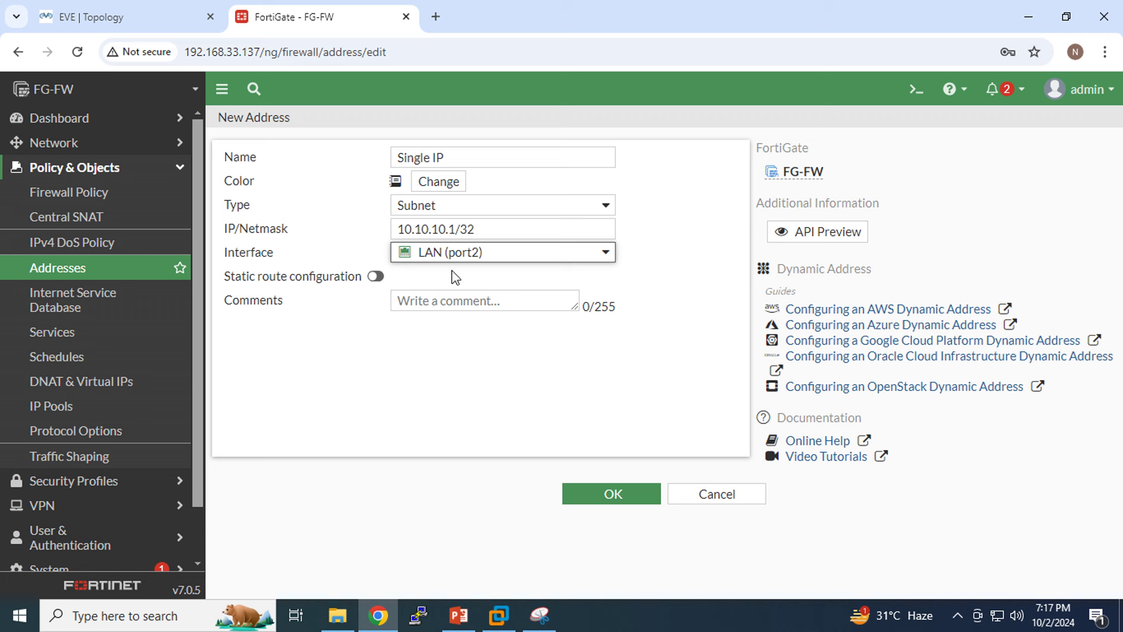
# Step: Highlight the mask and the full IP/Netmask value, and review the details of the selected LAN (port2) interface
pyautogui.doubleClick(468, 228)
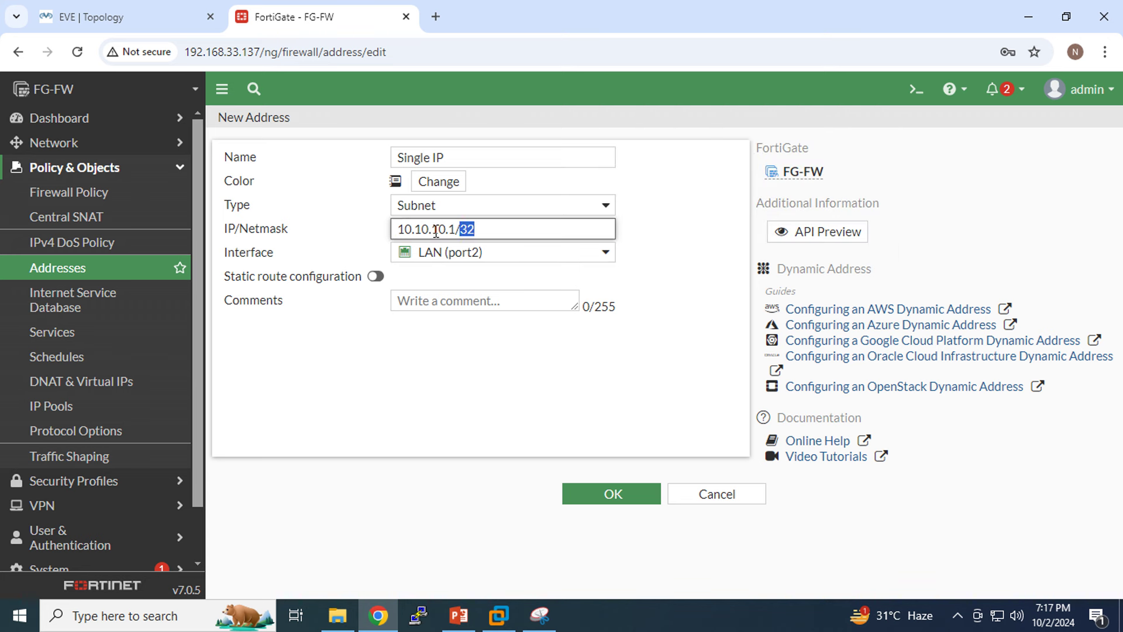
pyautogui.tripleClick(436, 232)
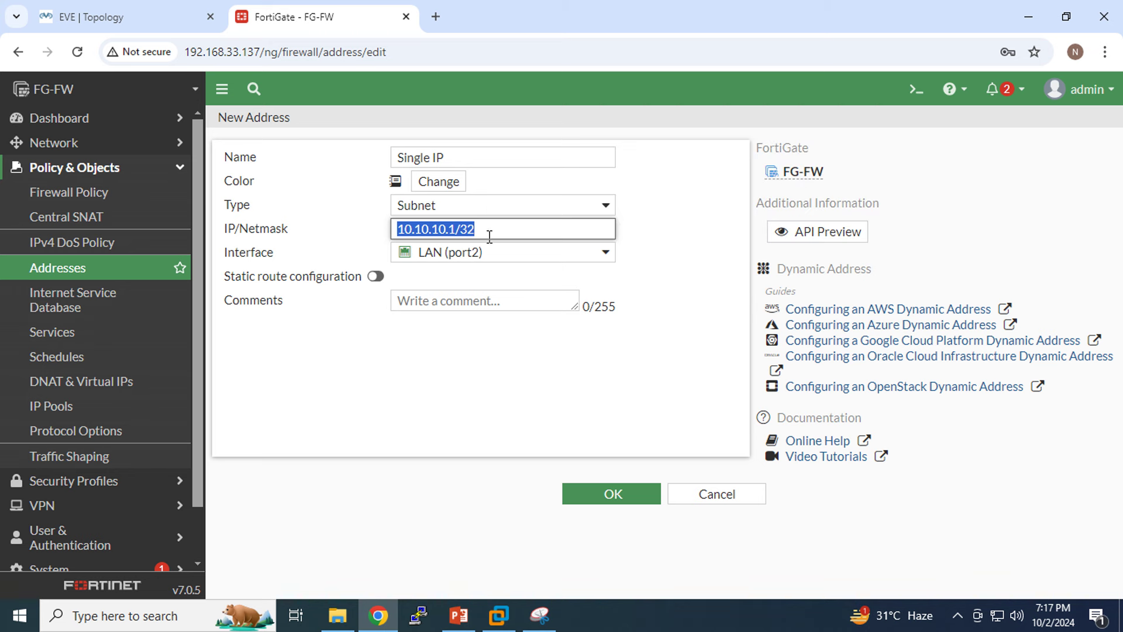
pyautogui.moveTo(442, 259)
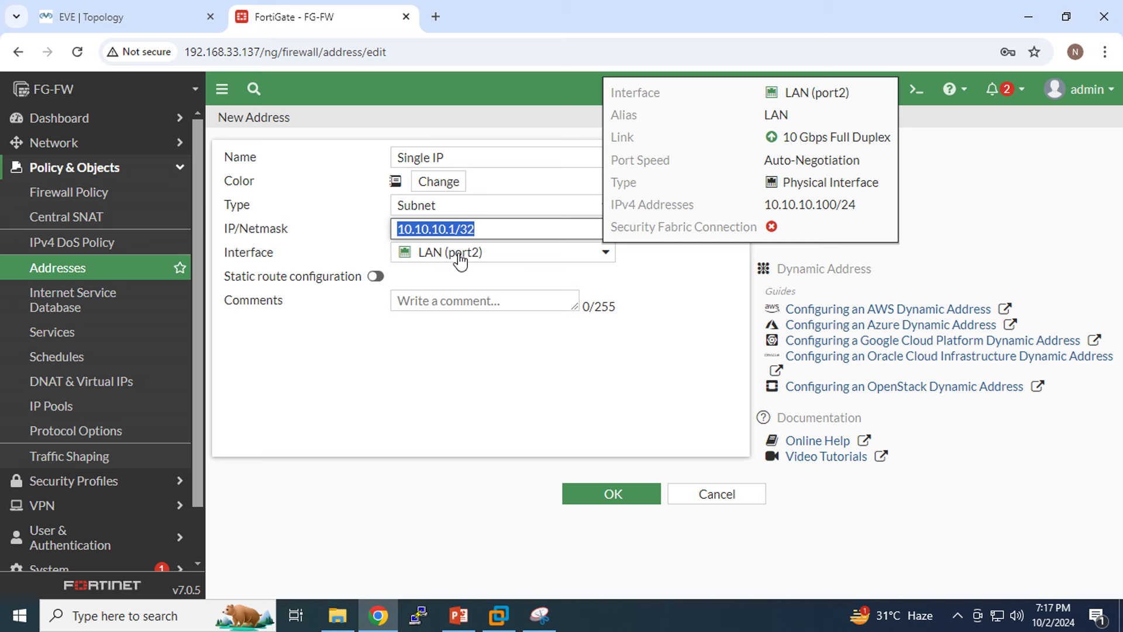
pyautogui.click(490, 233)
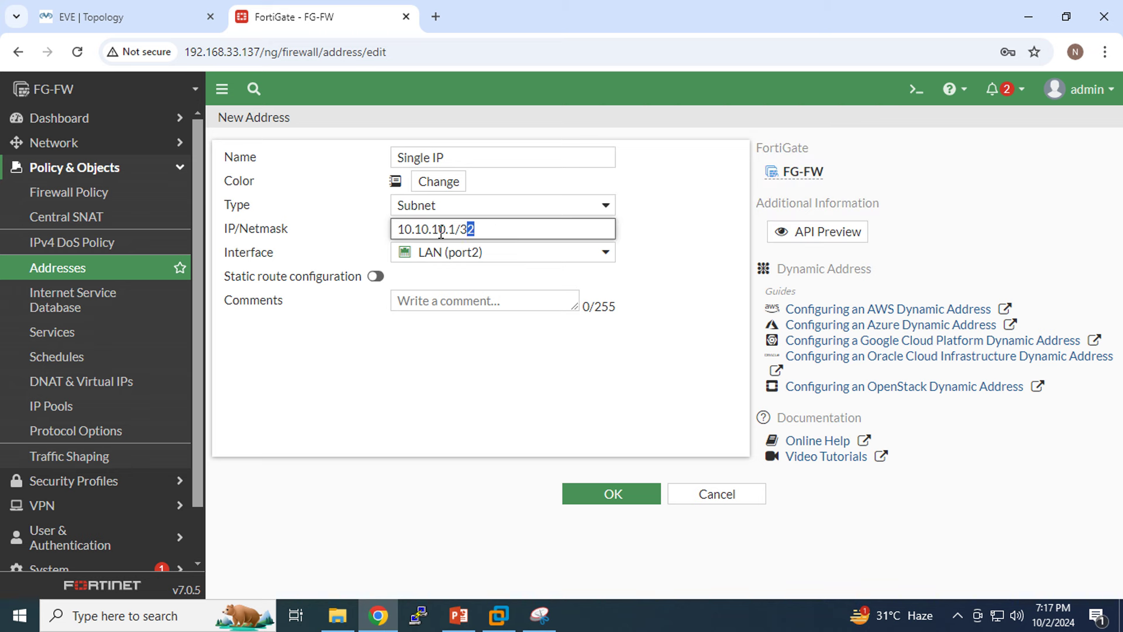
pyautogui.moveTo(441, 231); pyautogui.dragTo(382, 230)
# Step: Set the color of the Single IP address object to red and save the object
pyautogui.click(444, 185)
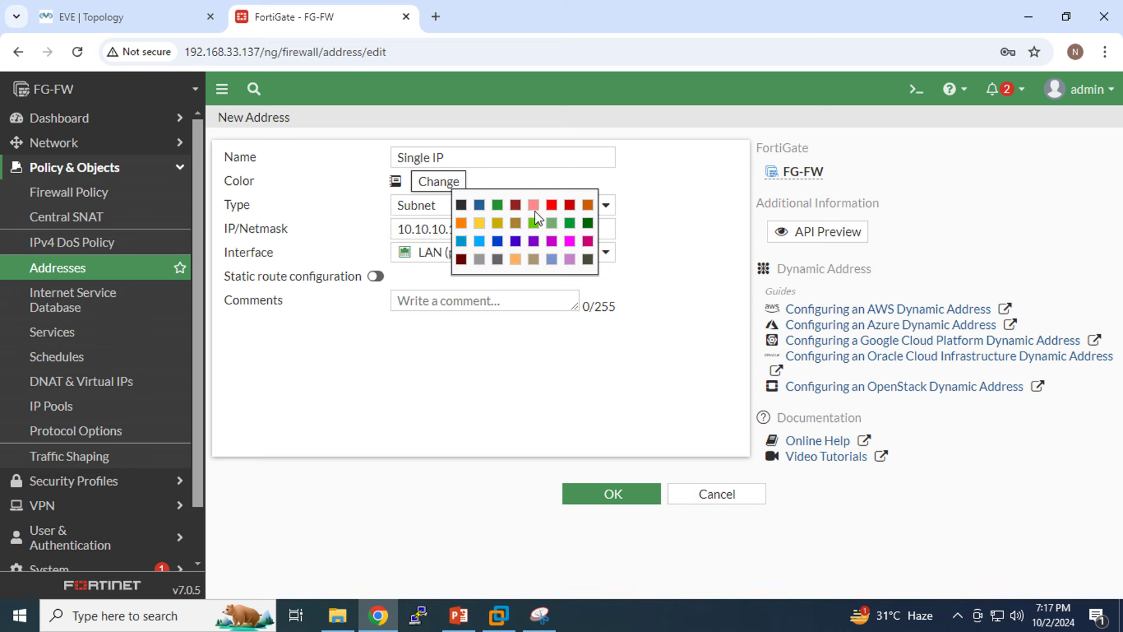
pyautogui.click(553, 205)
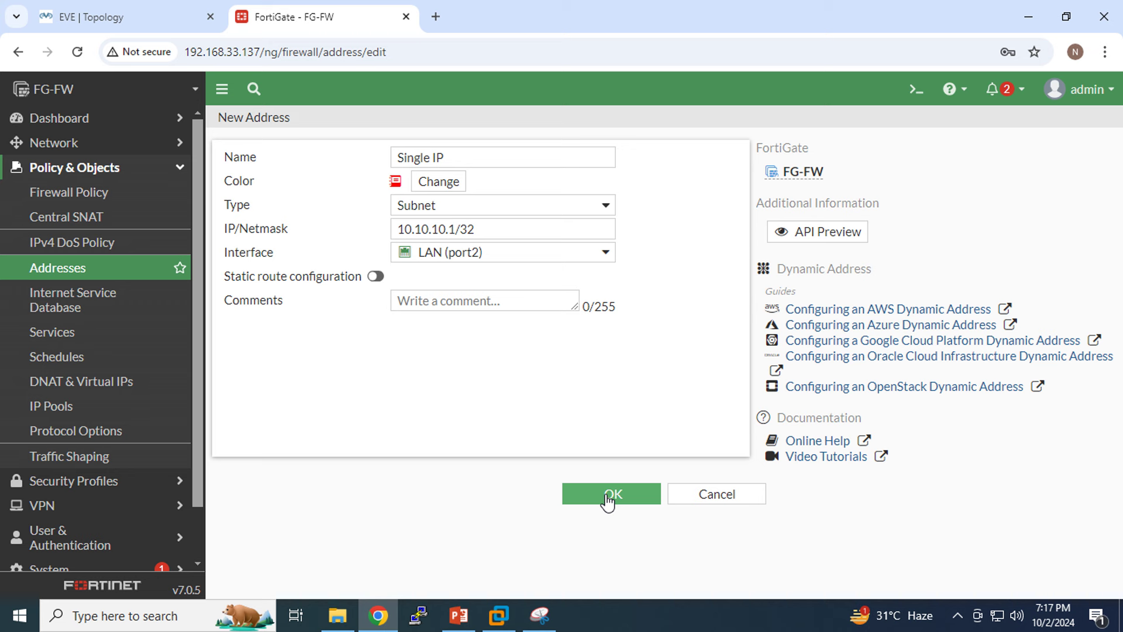
pyautogui.moveTo(450, 157); pyautogui.dragTo(349, 161)
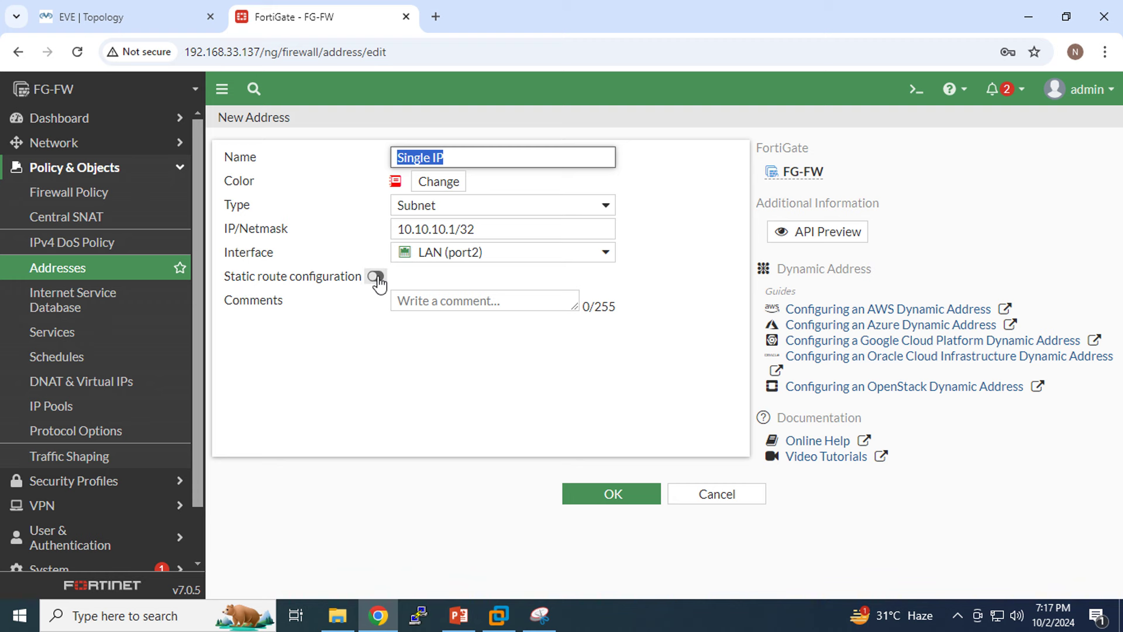
pyautogui.click(608, 498)
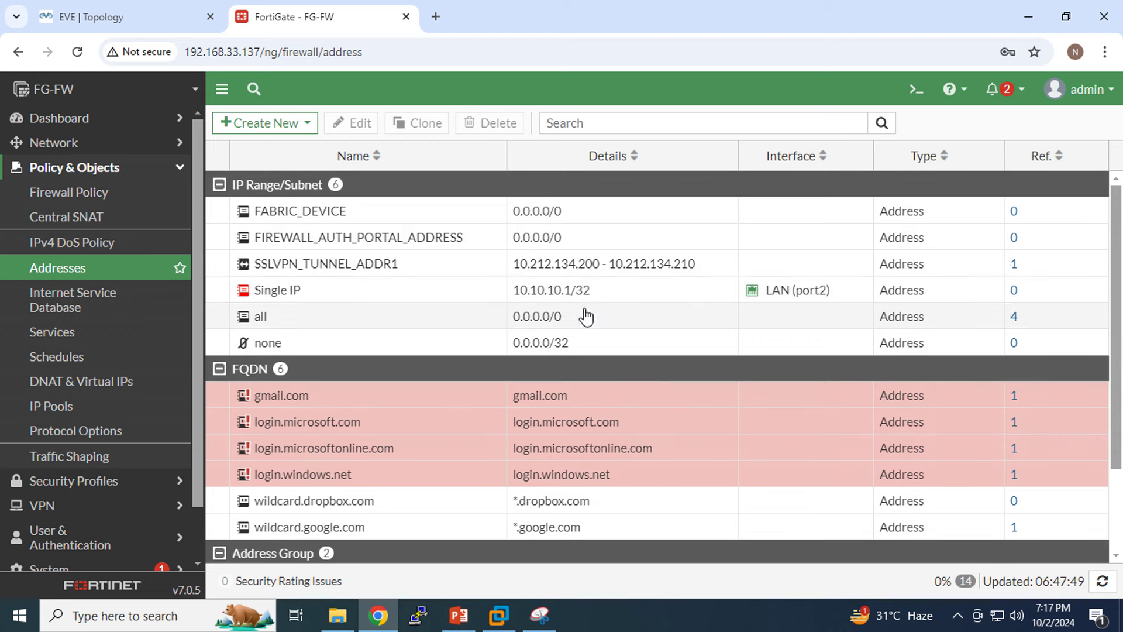
# Step: Open the Internet to DMZ FTP Server firewall policy, remove all from its source and look through the selectable source addresses
pyautogui.moveTo(281, 299)
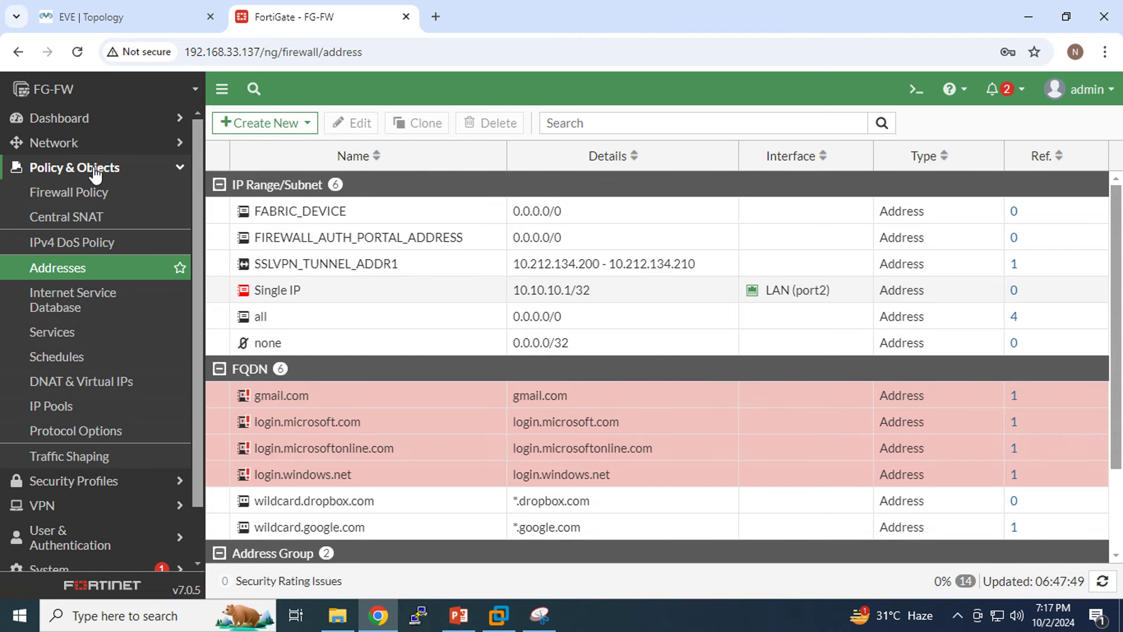
pyautogui.click(52, 193)
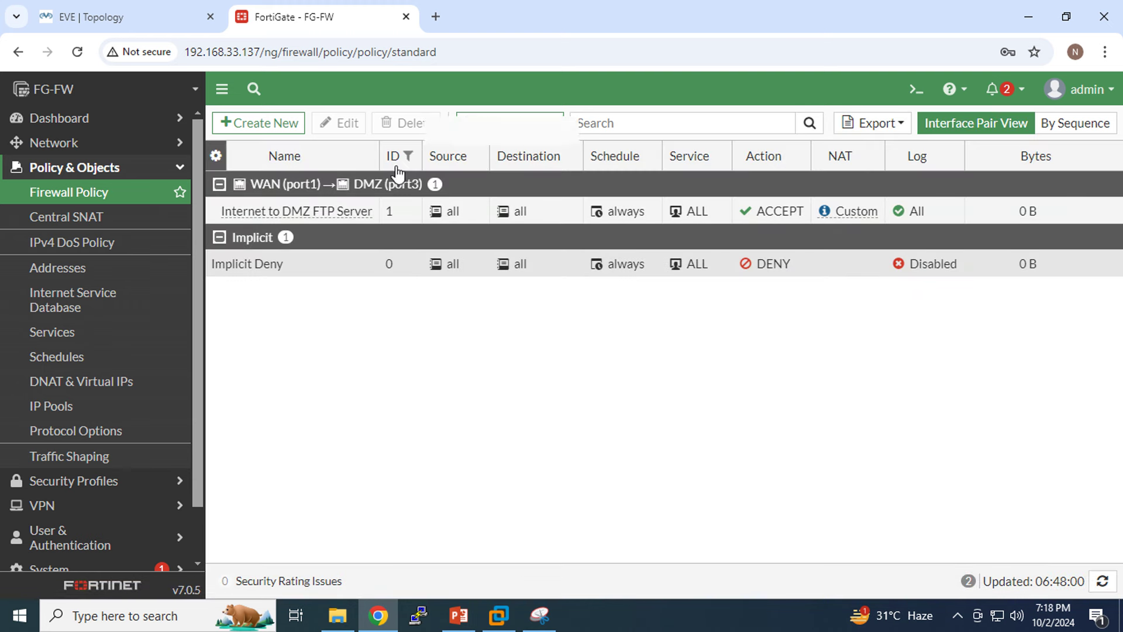
pyautogui.doubleClick(287, 208)
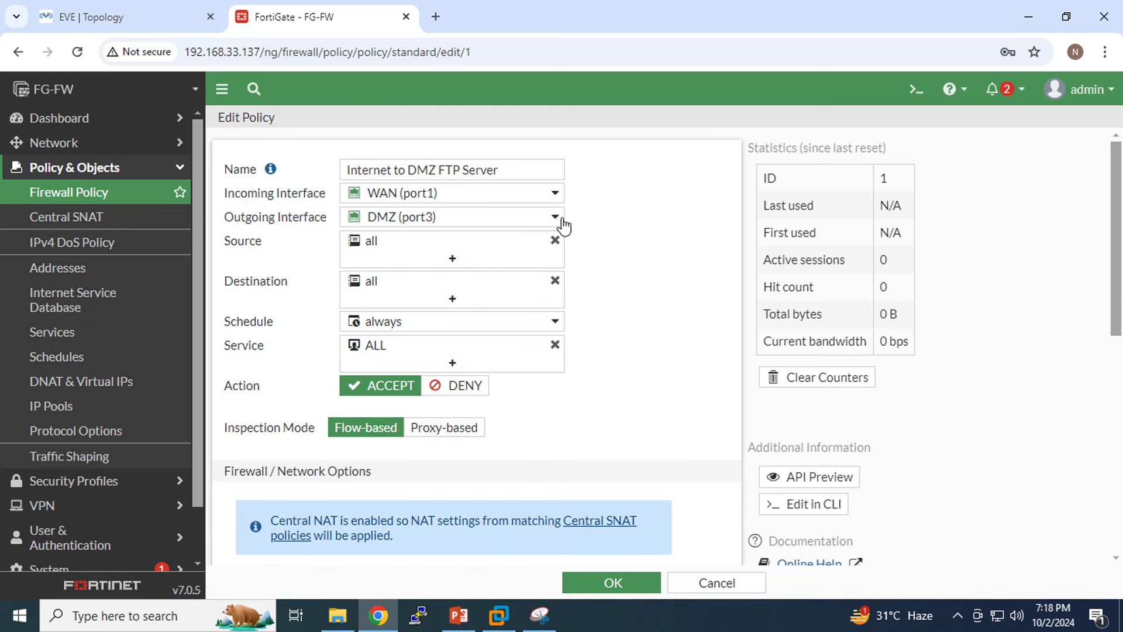
pyautogui.moveTo(506, 226)
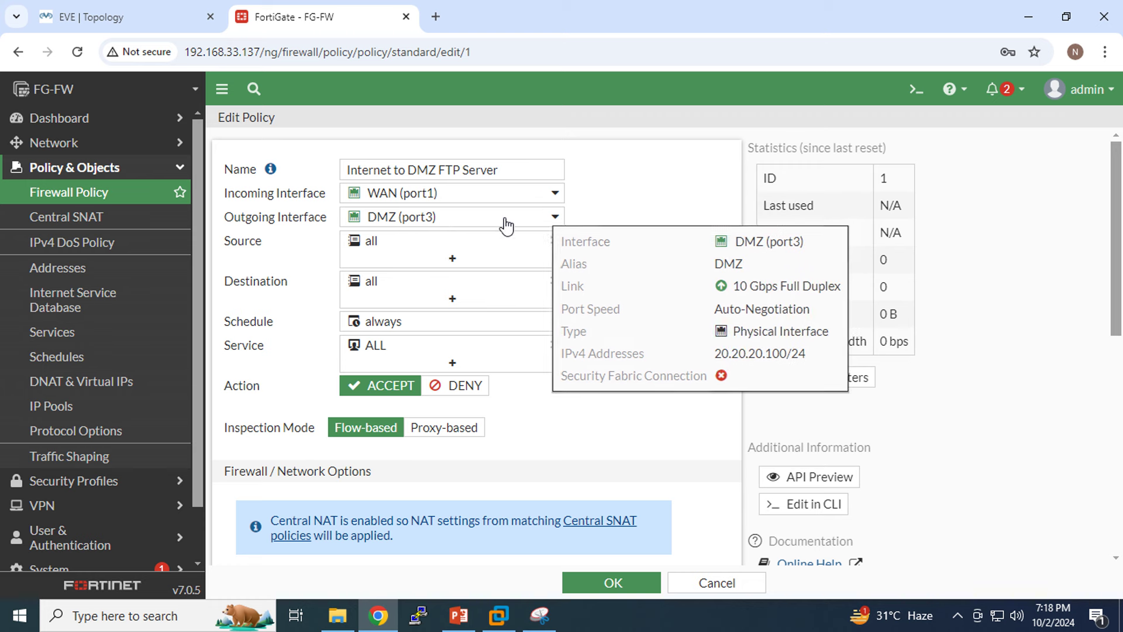
pyautogui.click(553, 241)
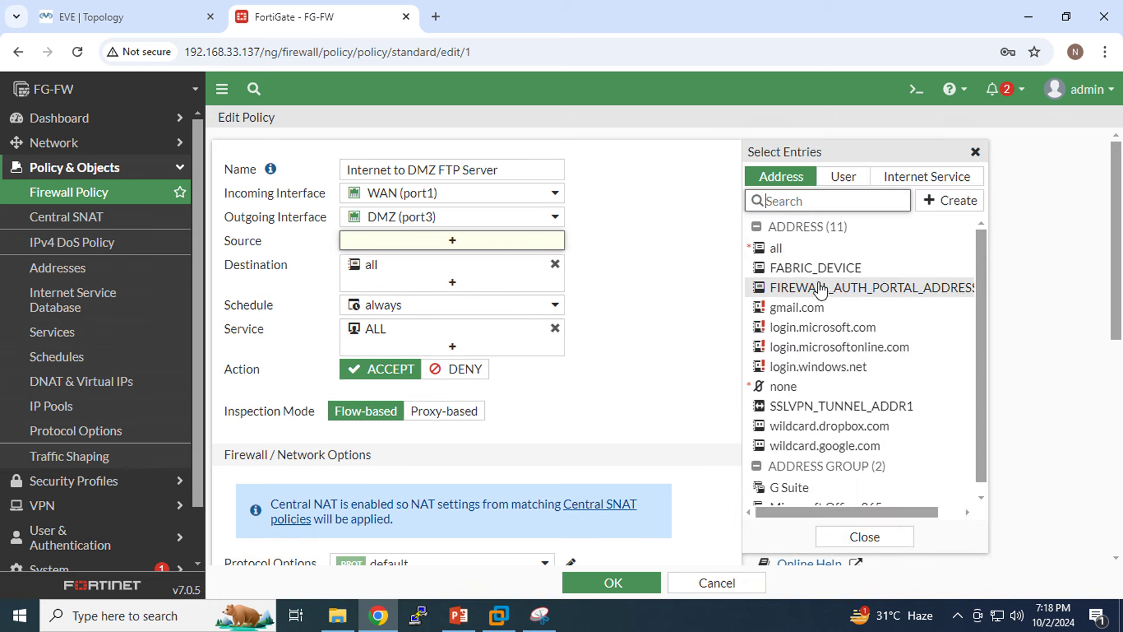
pyautogui.scroll(-1, 821, 290)
pyautogui.scroll(1, 822, 288)
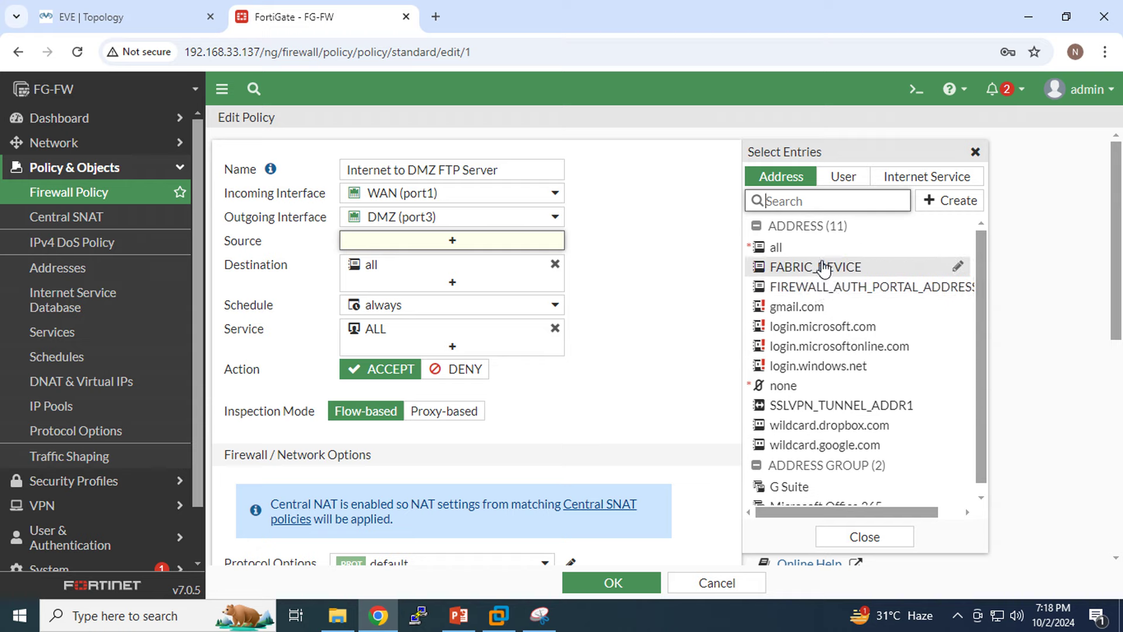
pyautogui.scroll(-1, 825, 269)
pyautogui.scroll(1, 824, 270)
pyautogui.scroll(-1, 824, 270)
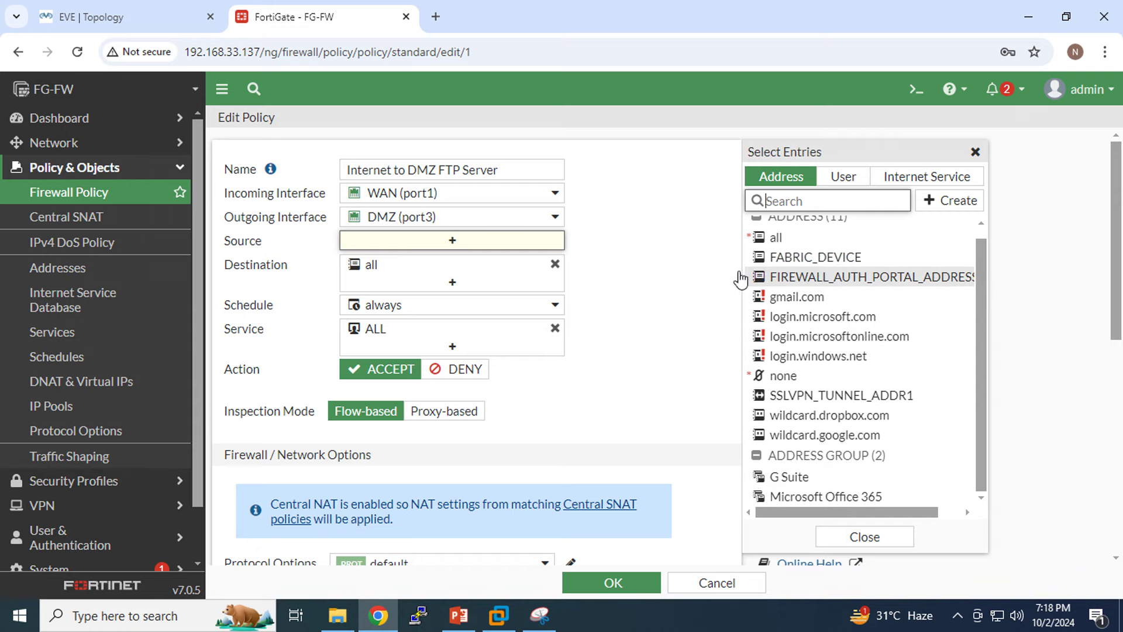
# Step: Switch to Snipping Tool, circle the Interface field on the new address form snip again, and return to the policy
pyautogui.click(541, 616)
pyautogui.click(540, 616)
pyautogui.click(541, 616)
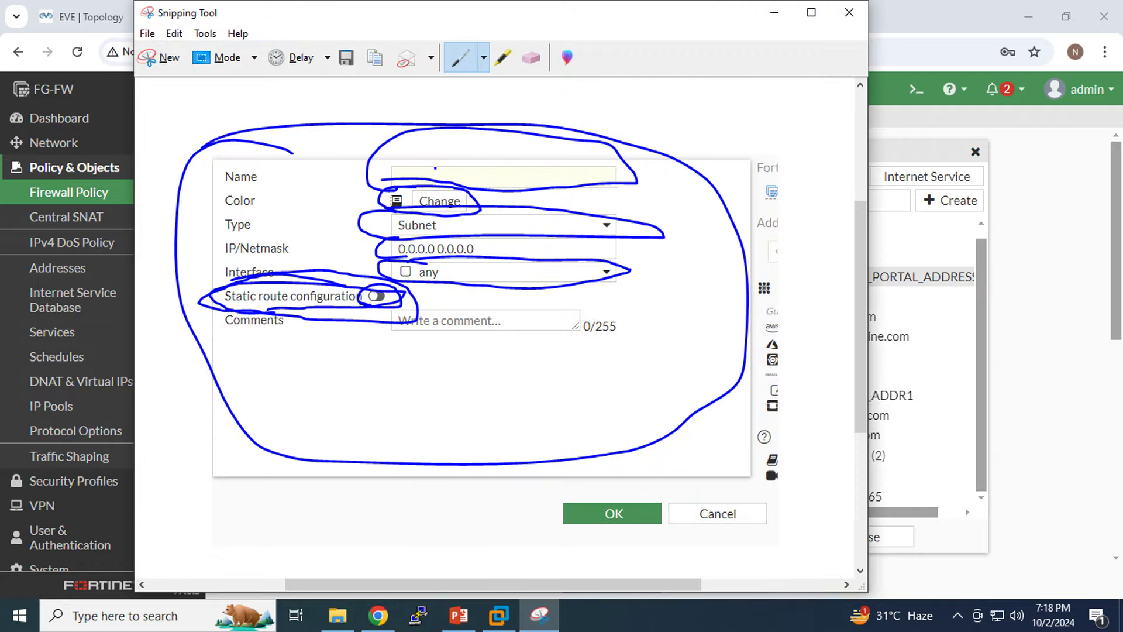
pyautogui.moveTo(456, 286)
pyautogui.mouseDown()
pyautogui.moveTo(618, 270)
pyautogui.moveTo(411, 256)
pyautogui.mouseUp()
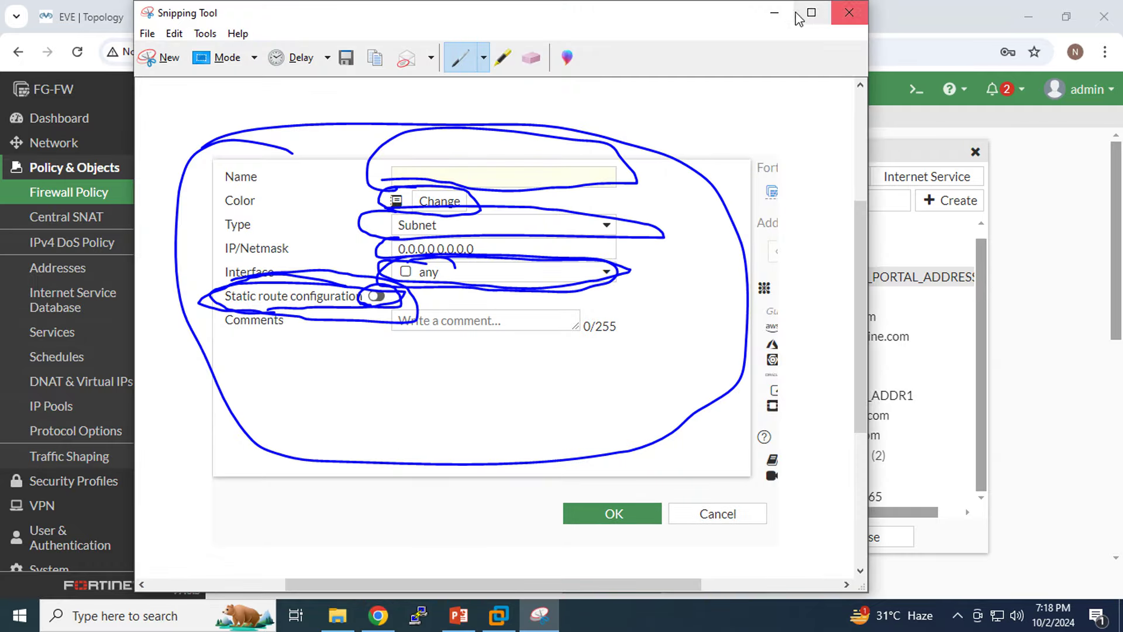
pyautogui.click(774, 14)
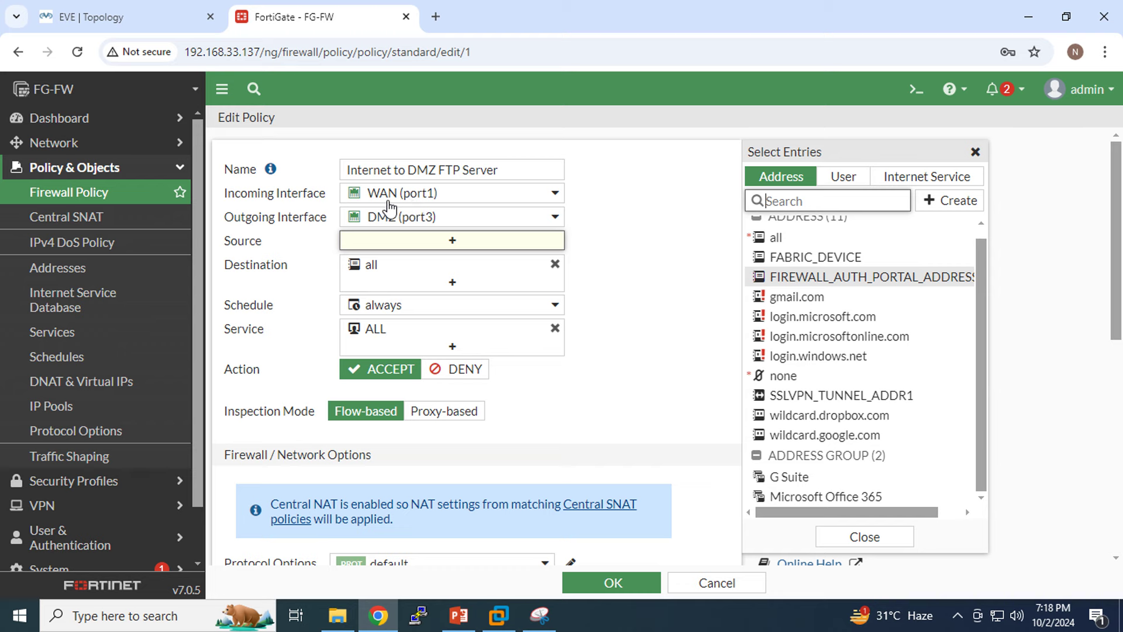
# Step: Set the policy's incoming interface to LAN (port2) and add the Single IP address as its source
pyautogui.moveTo(409, 199)
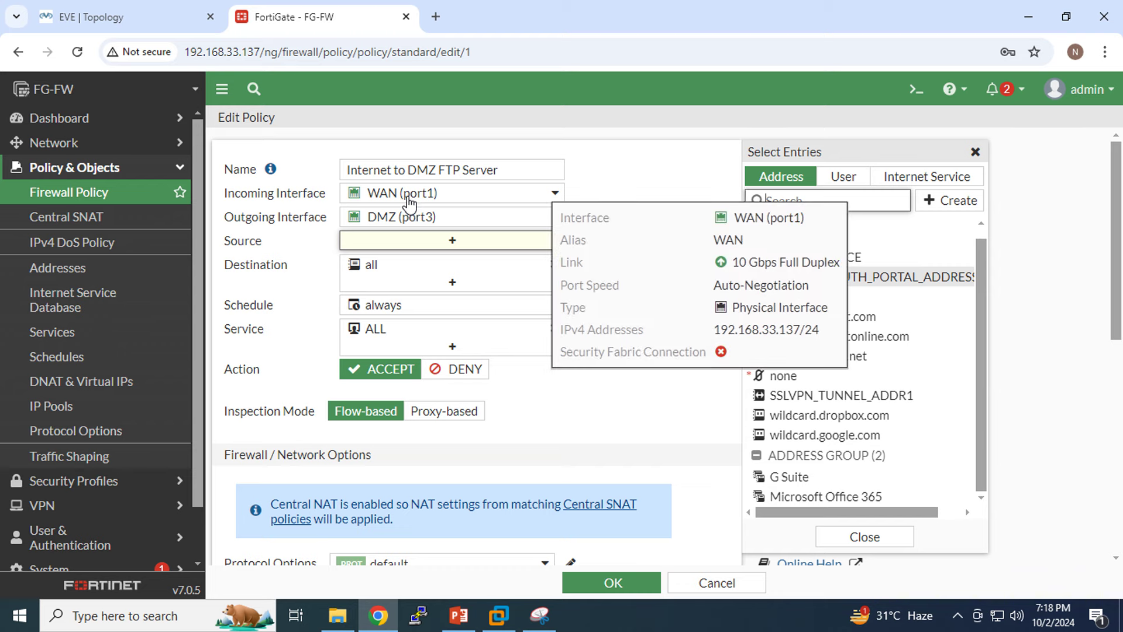
pyautogui.click(539, 197)
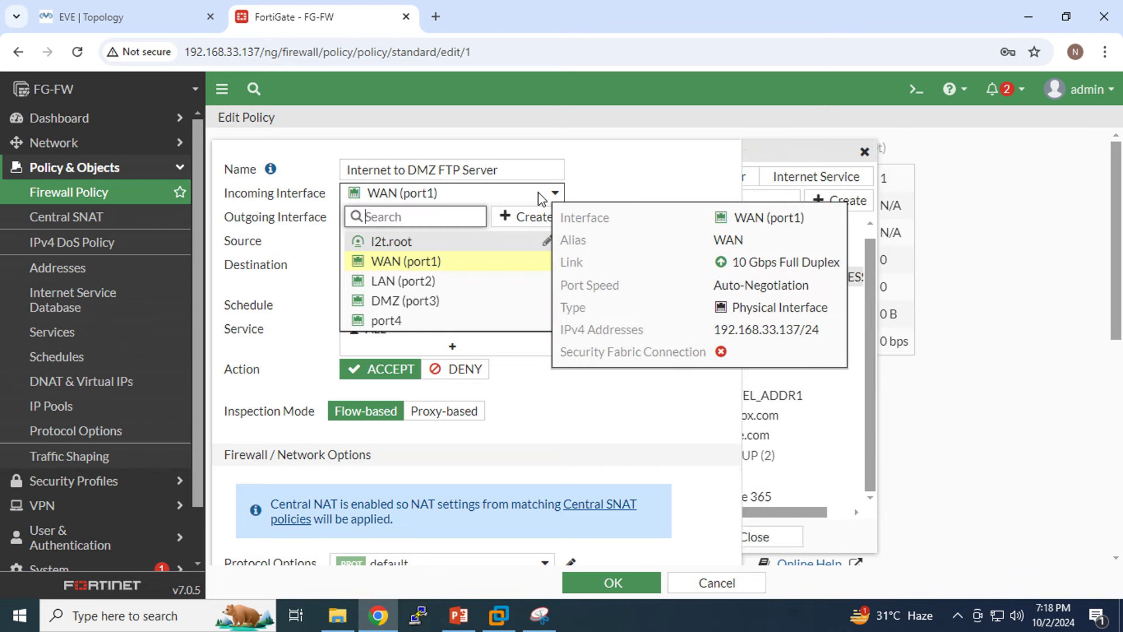
pyautogui.click(430, 283)
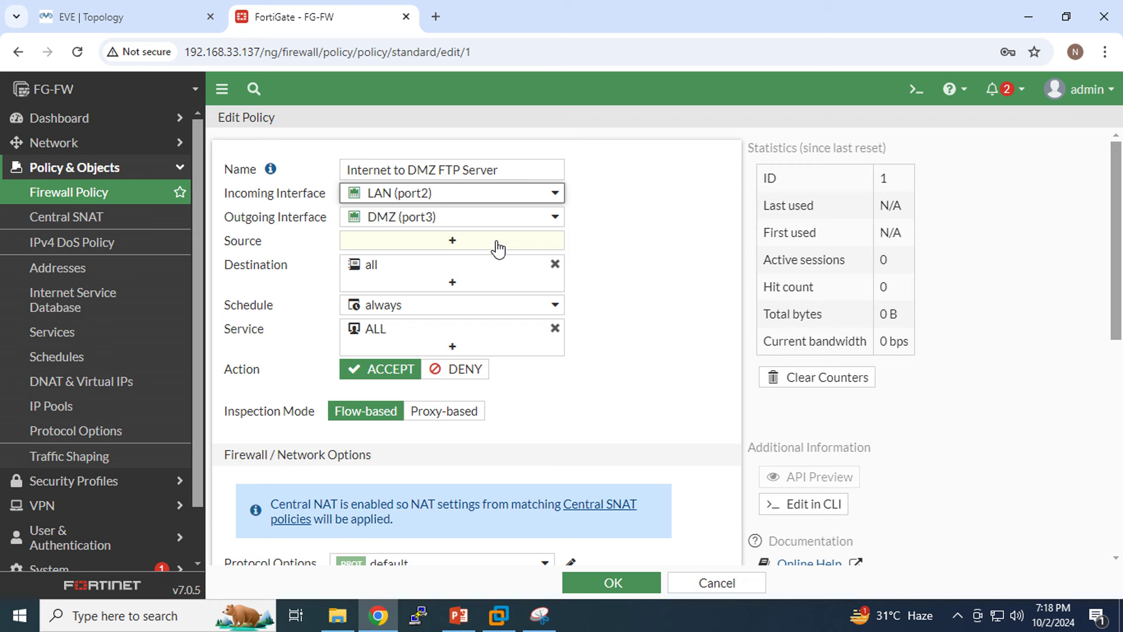
pyautogui.click(432, 242)
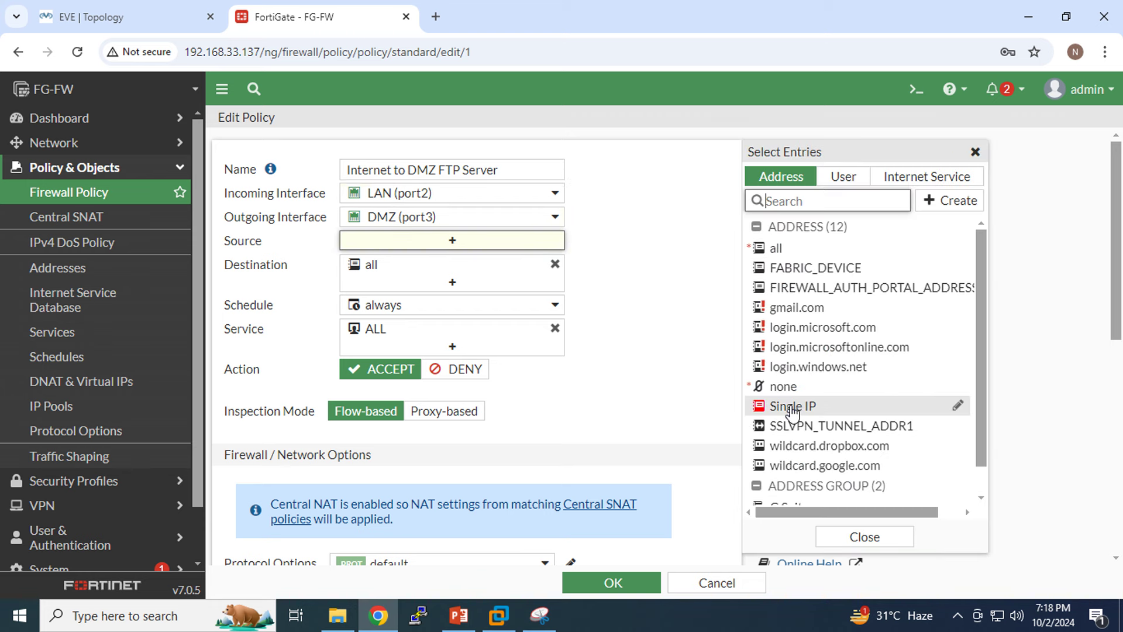
pyautogui.moveTo(790, 408)
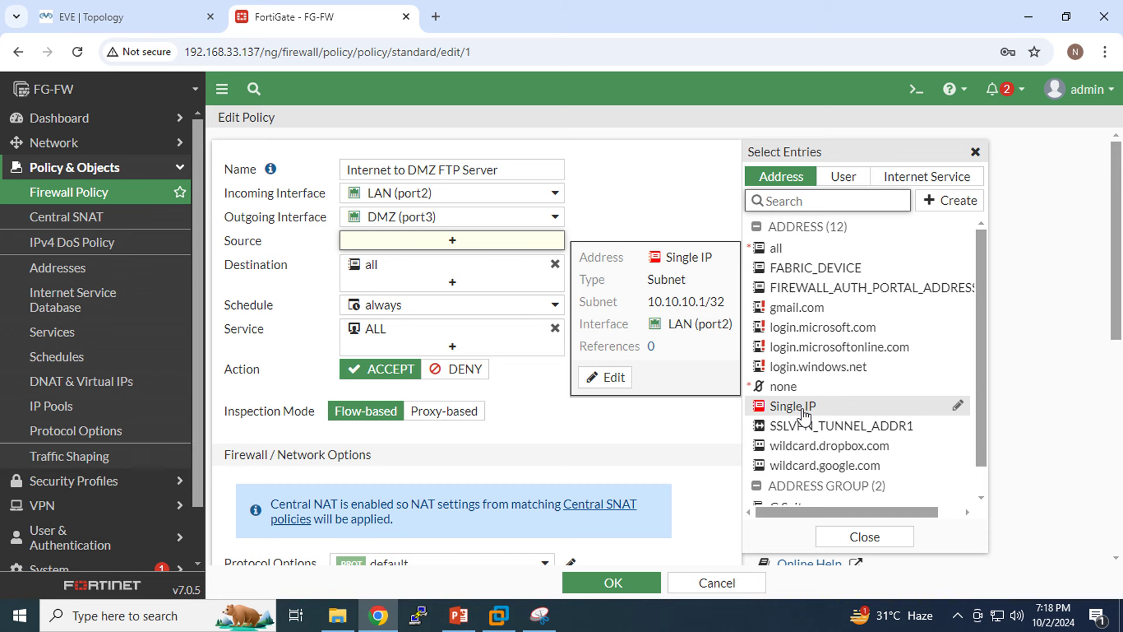
pyautogui.click(796, 408)
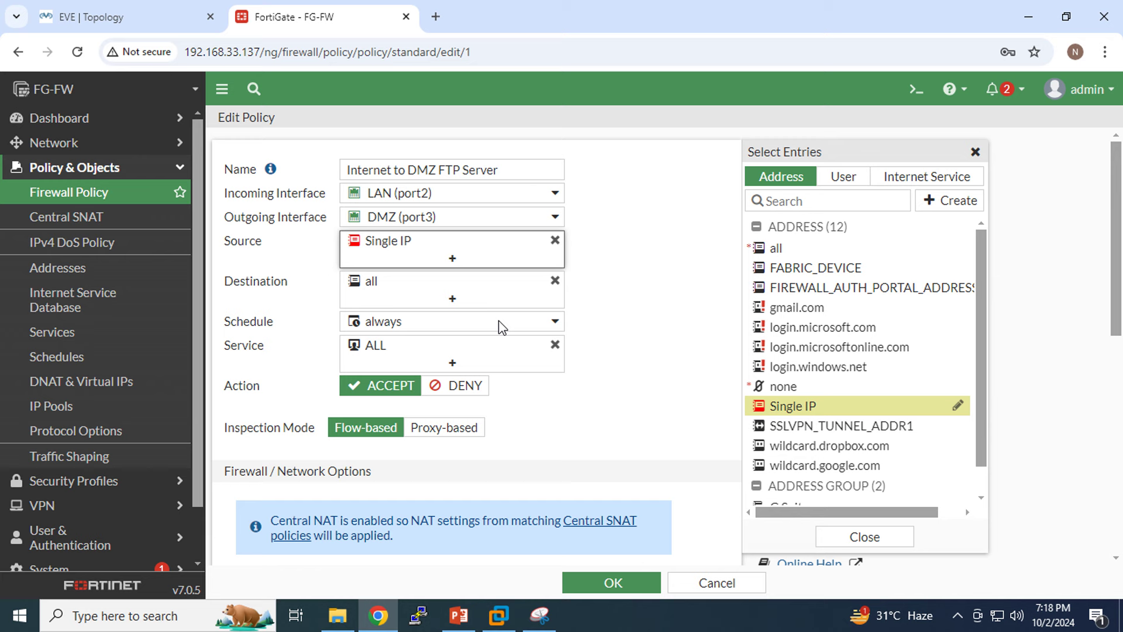
# Step: Change the policy's incoming interface to DMZ (port3) and check the source list for the Single IP address
pyautogui.click(490, 195)
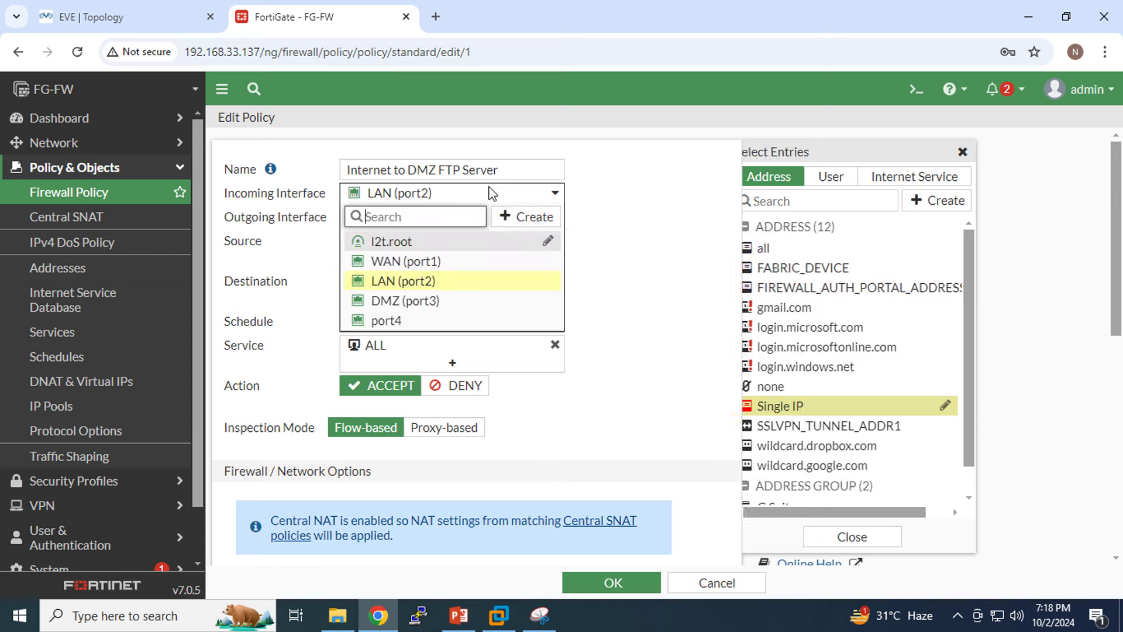
pyautogui.click(410, 300)
pyautogui.click(466, 248)
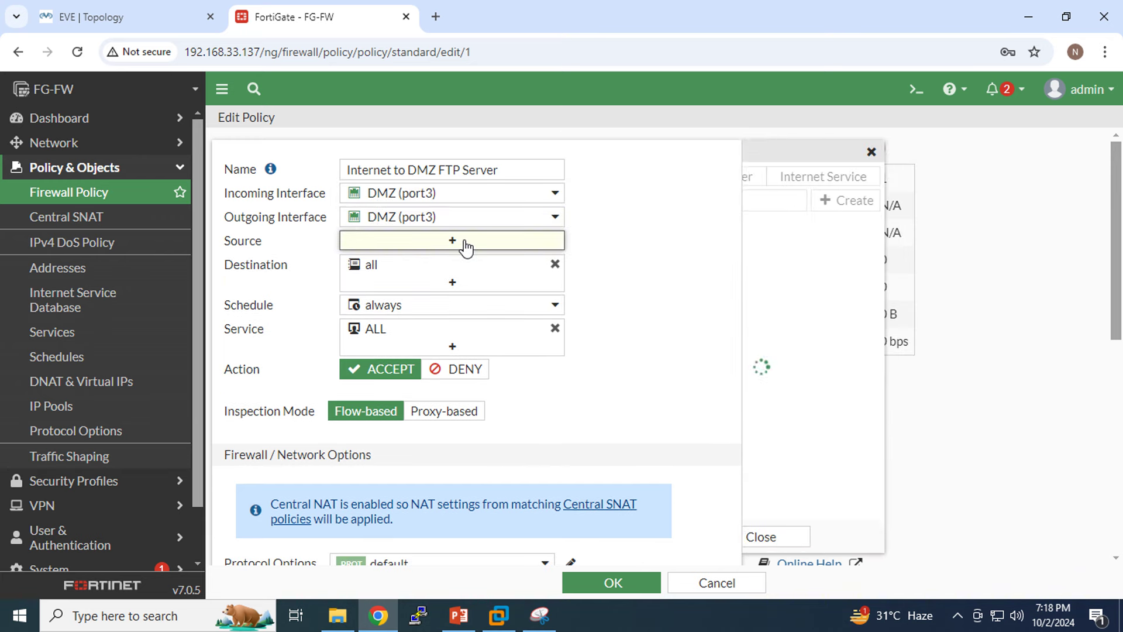
pyautogui.scroll(-1, 811, 269)
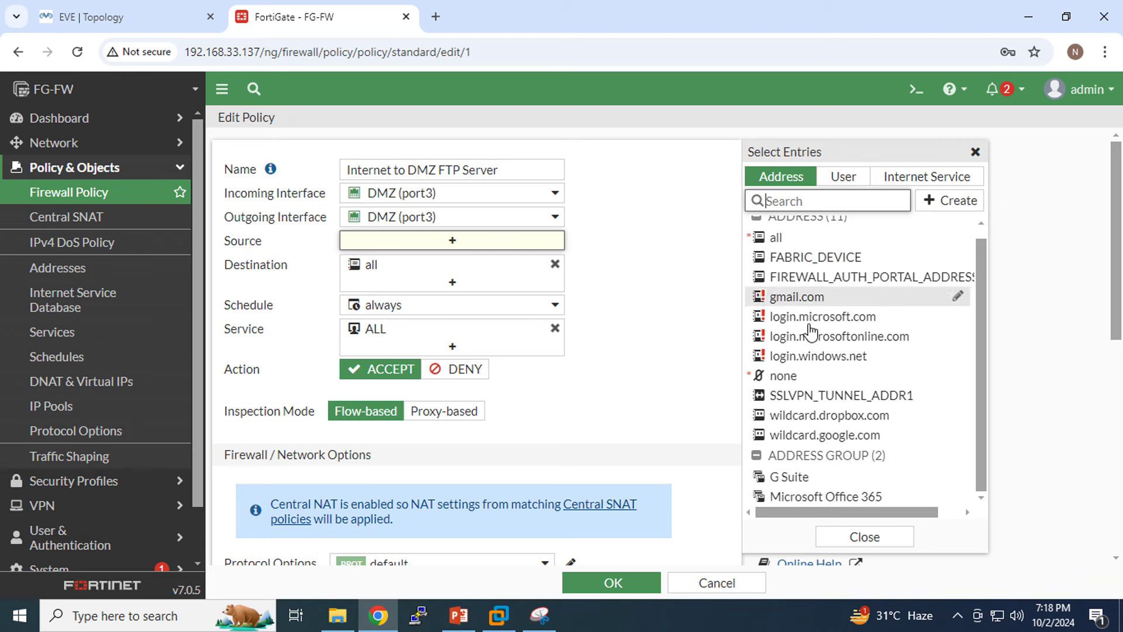
# Step: Set the policy's incoming interface back to LAN (port2) and select Single IP as the source again
pyautogui.click(499, 199)
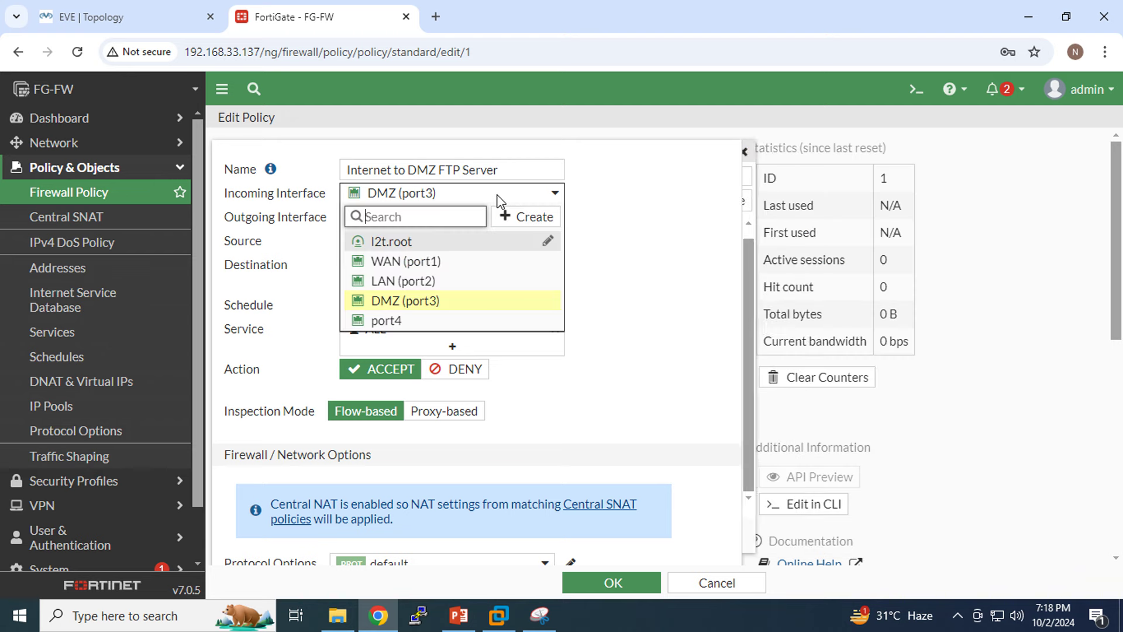
pyautogui.click(416, 281)
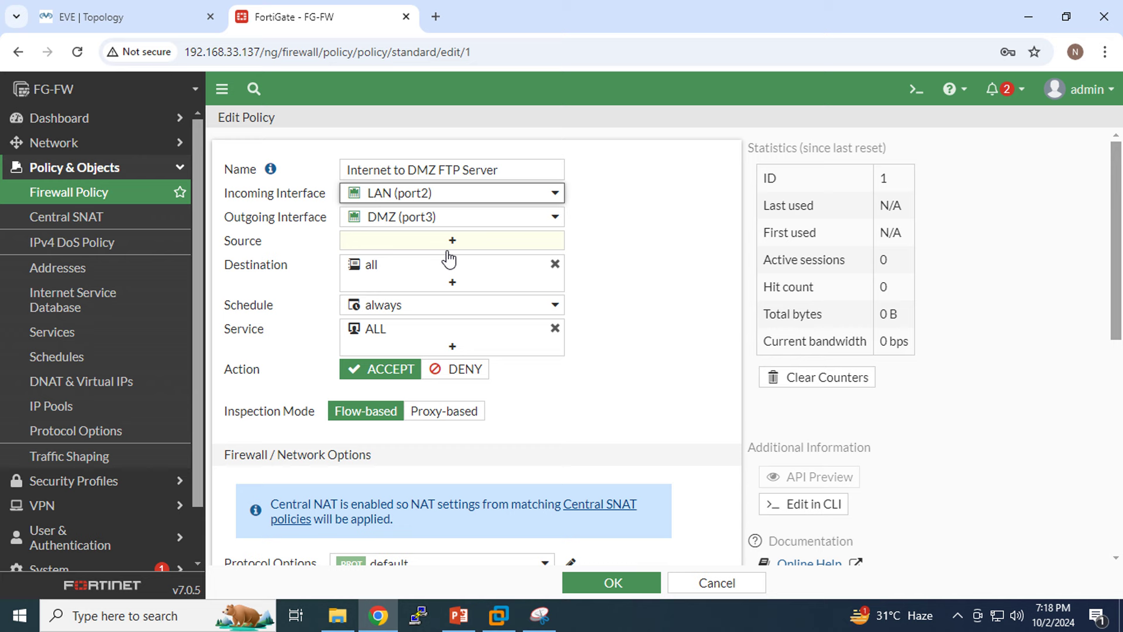
pyautogui.click(481, 243)
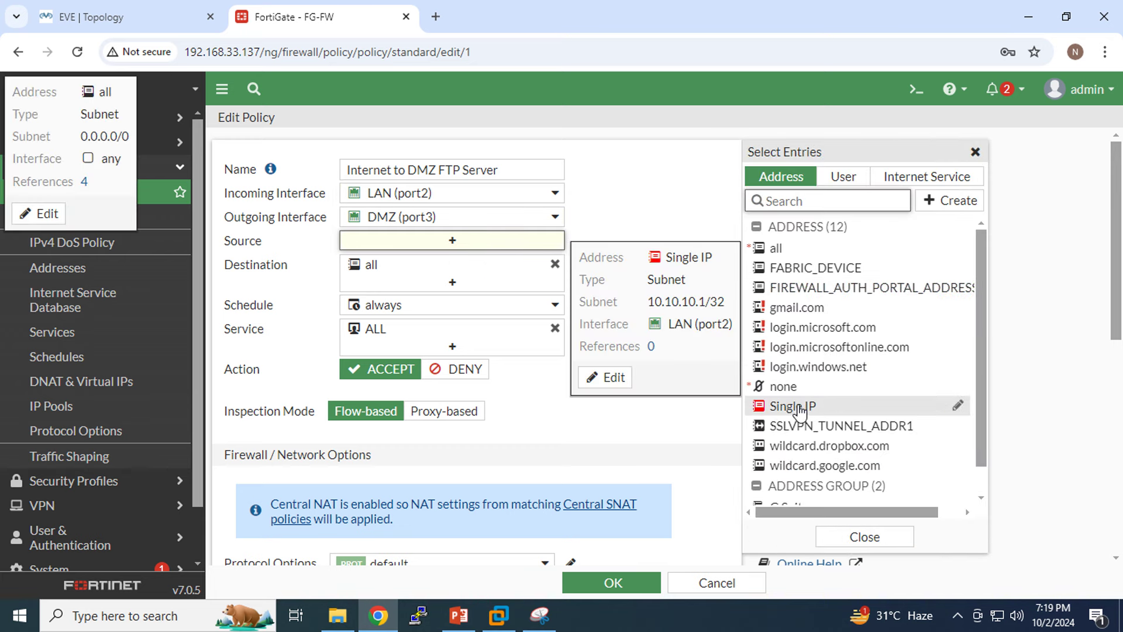
pyautogui.click(800, 409)
pyautogui.click(652, 269)
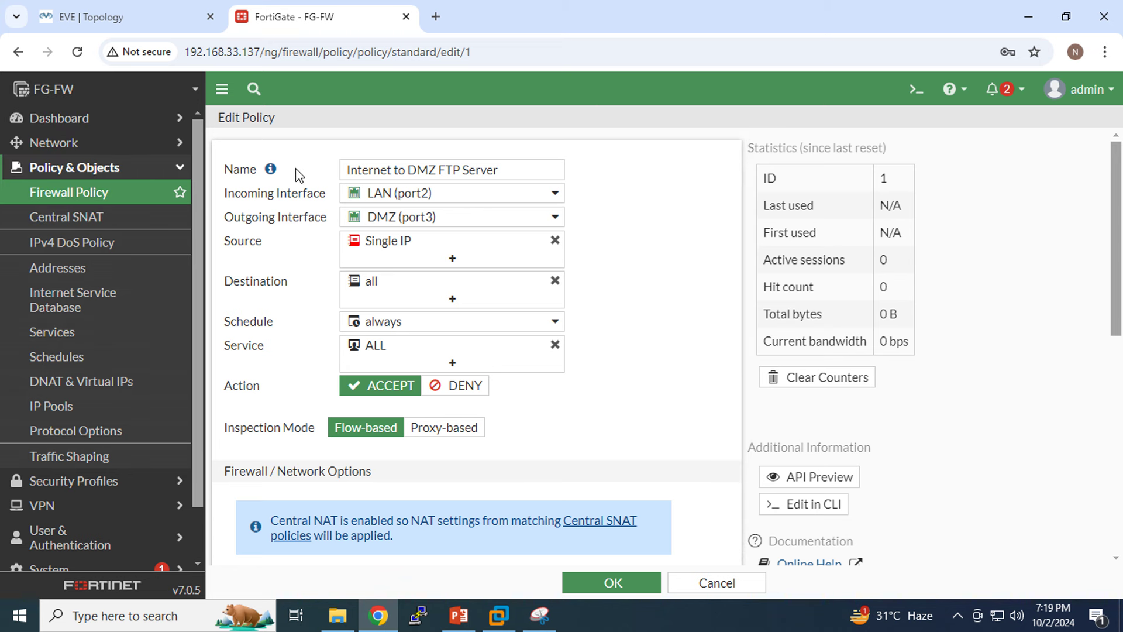
# Step: Start a new static route, capture its form with Snipping Tool and circle the Internet Service destination option on the snip
pyautogui.click(86, 147)
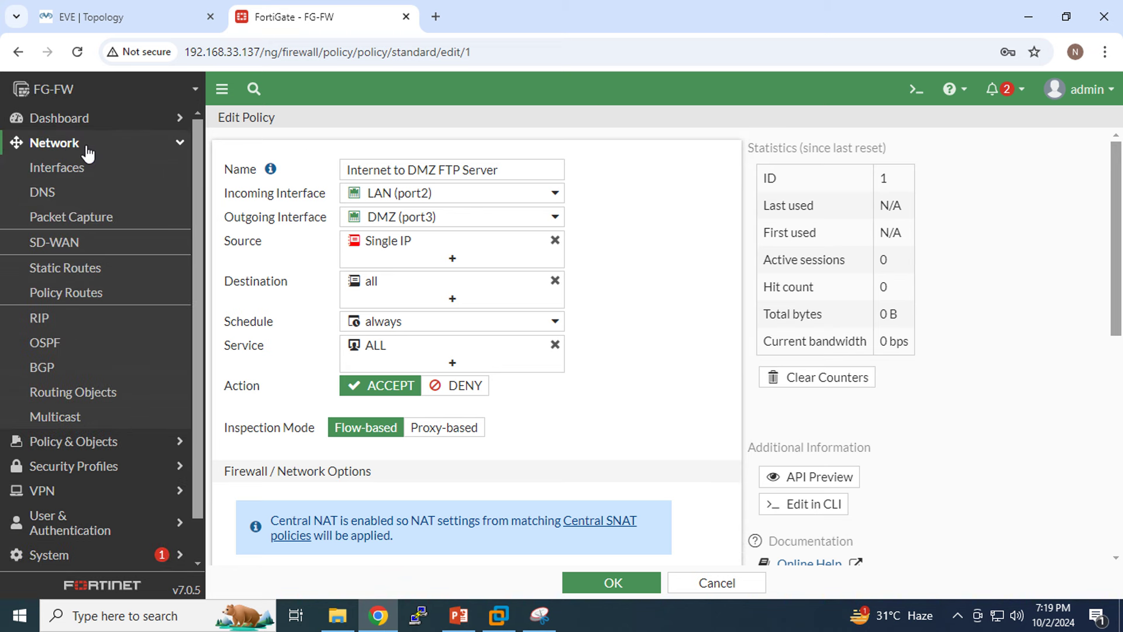
pyautogui.click(80, 270)
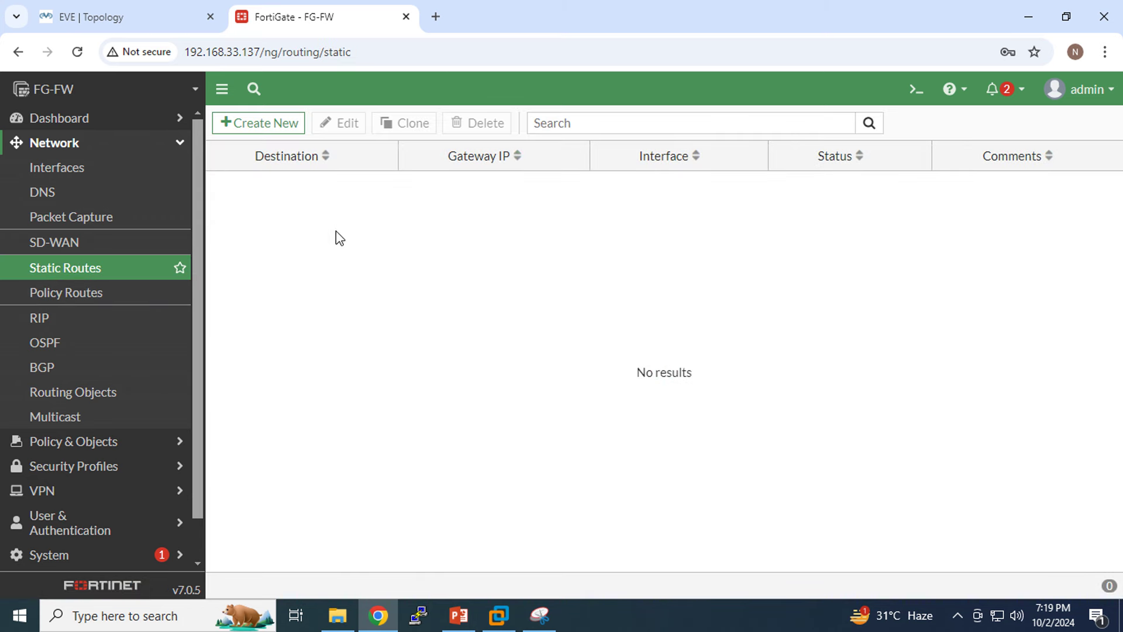
pyautogui.click(257, 124)
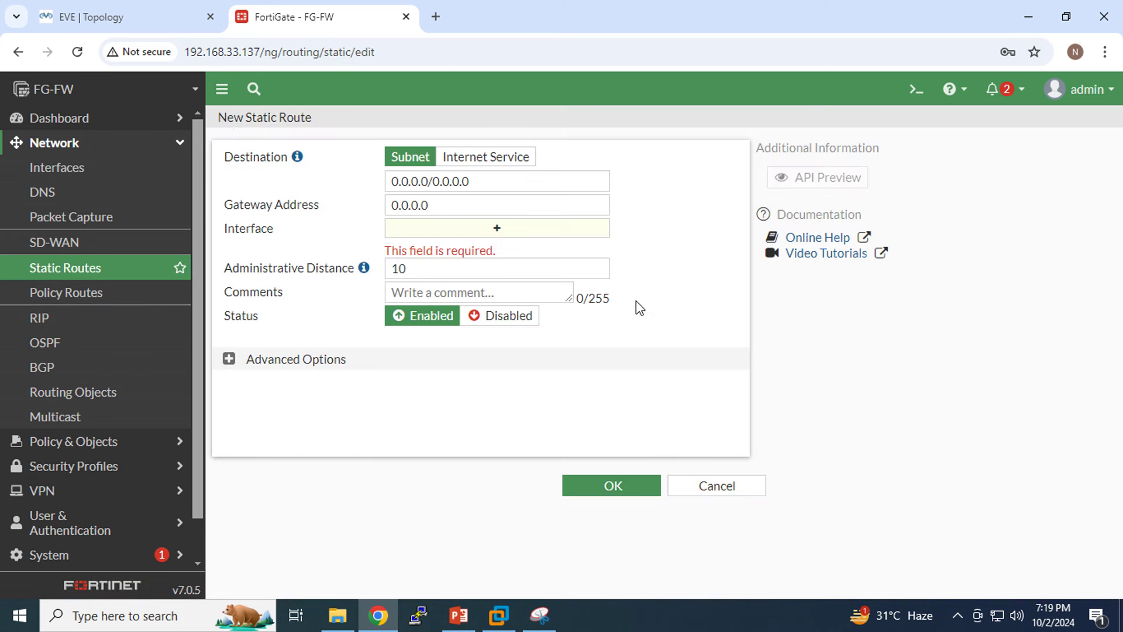
pyautogui.click(539, 615)
pyautogui.click(157, 63)
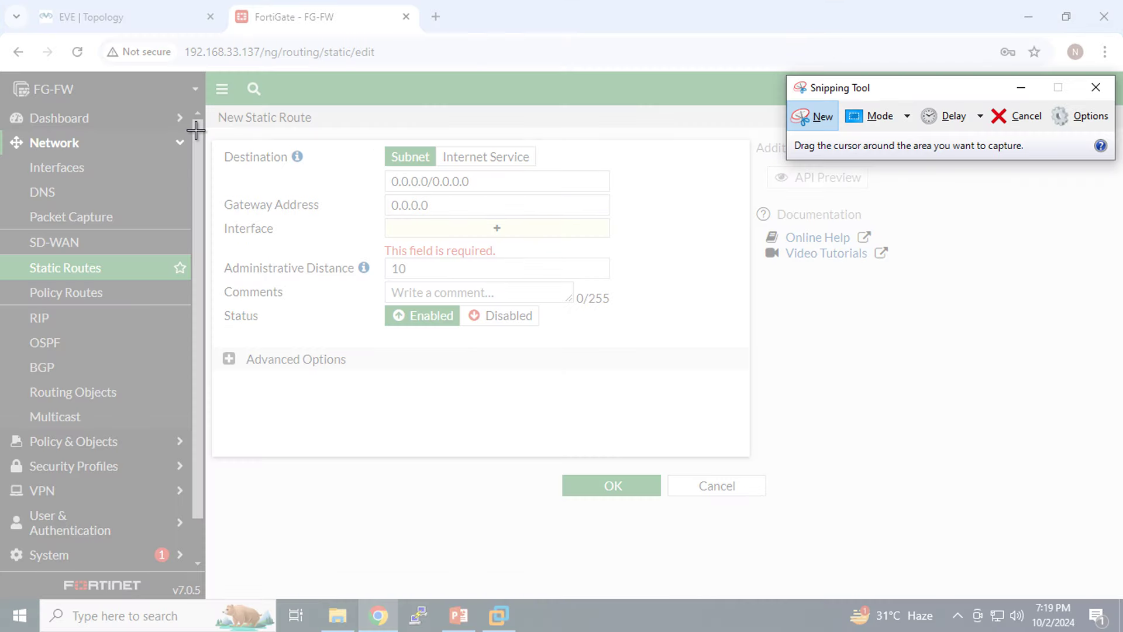
pyautogui.moveTo(212, 126); pyautogui.dragTo(764, 503)
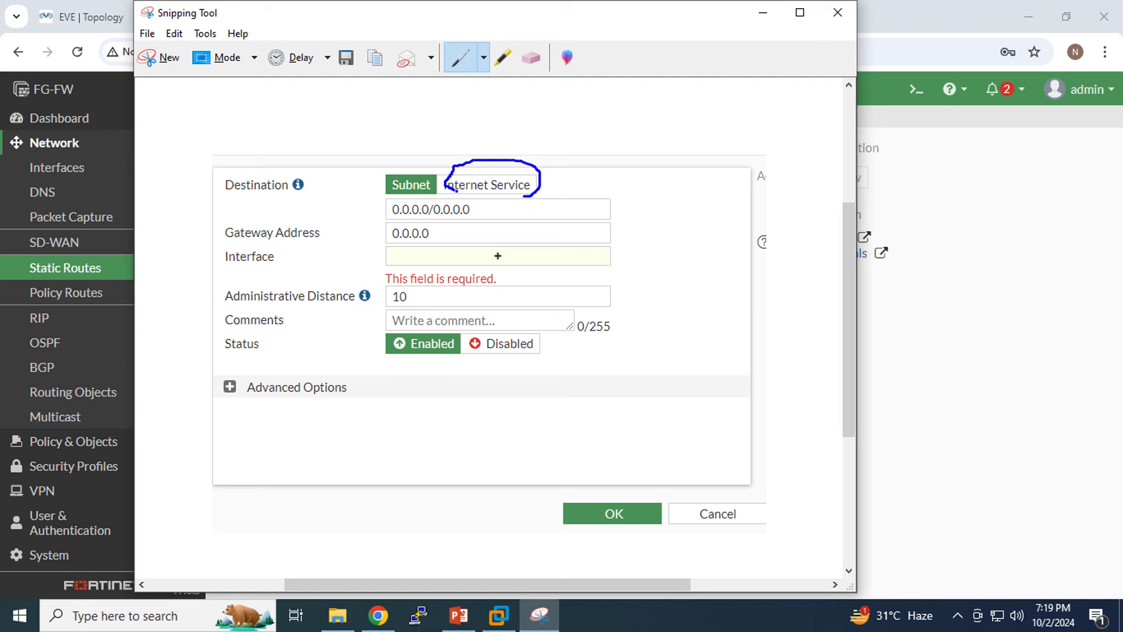
pyautogui.moveTo(522, 196); pyautogui.dragTo(525, 195)
pyautogui.click(769, 11)
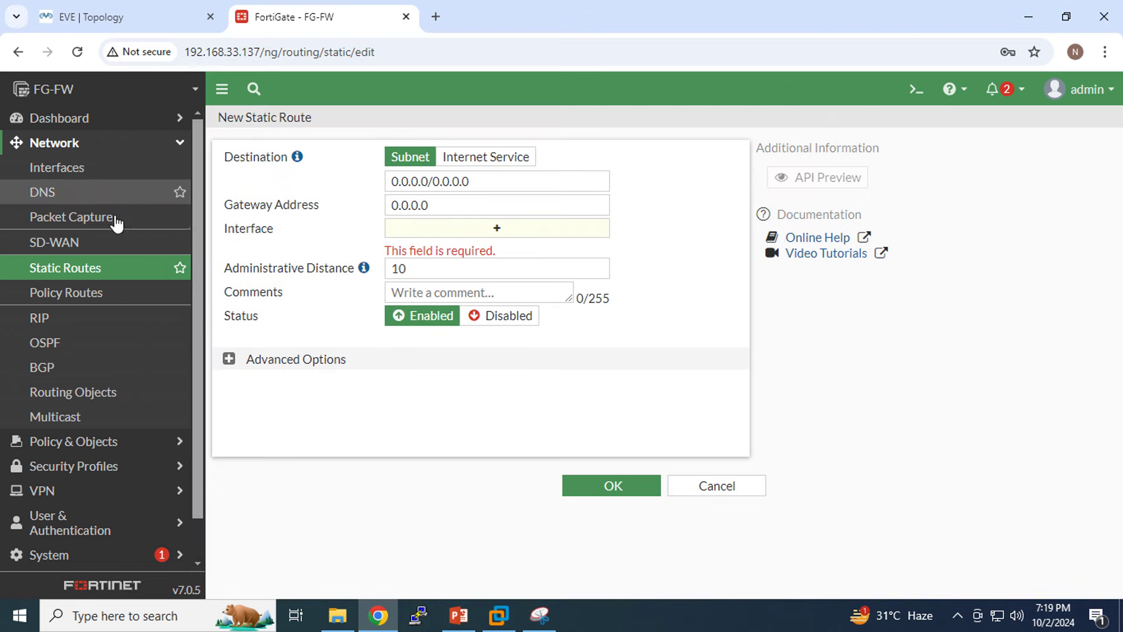
# Step: Enable static route configuration on the Single IP address object and save it
pyautogui.click(52, 456)
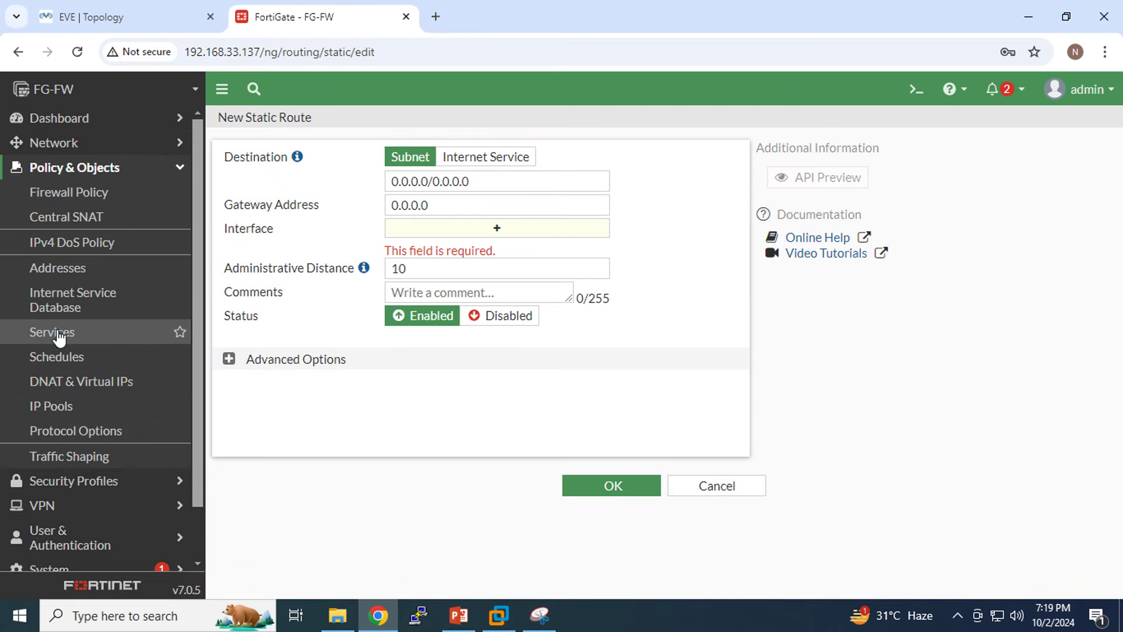
pyautogui.click(55, 268)
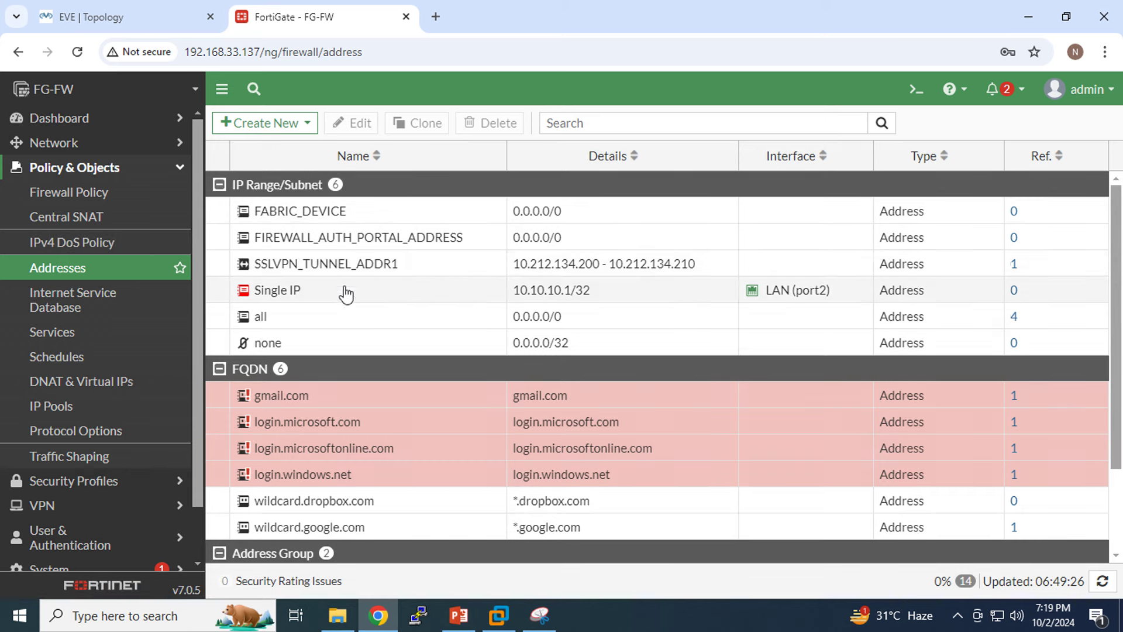
pyautogui.doubleClick(269, 291)
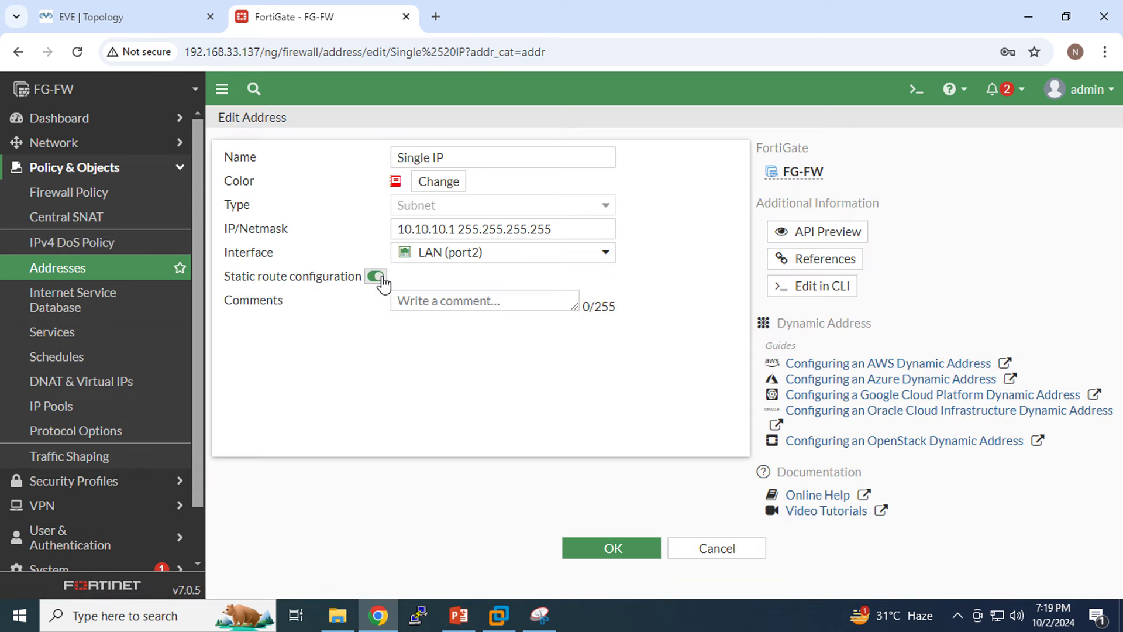
pyautogui.click(601, 547)
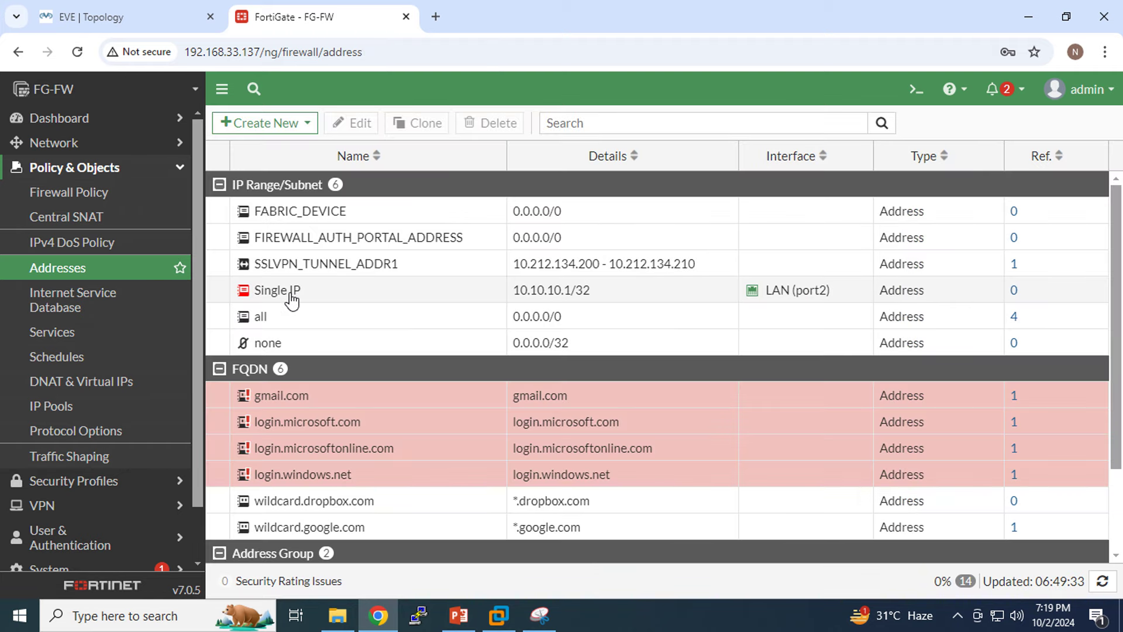
# Step: Start a new static route, compare its destination options with the earlier snip and circle Internet Service again on the snip
pyautogui.click(74, 143)
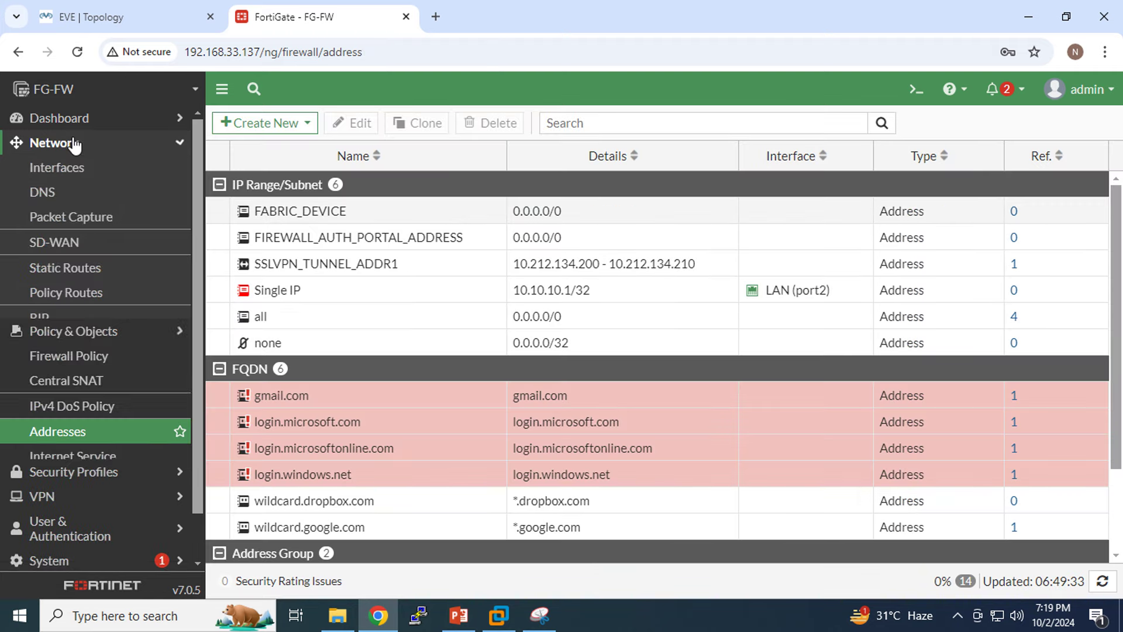
pyautogui.click(92, 269)
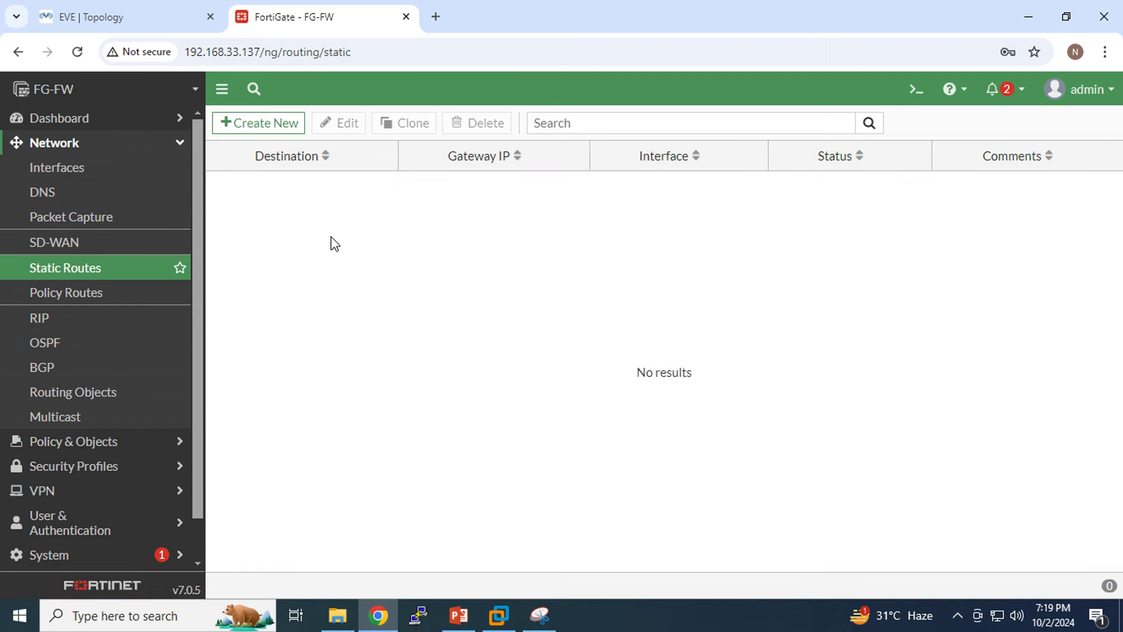
pyautogui.click(264, 125)
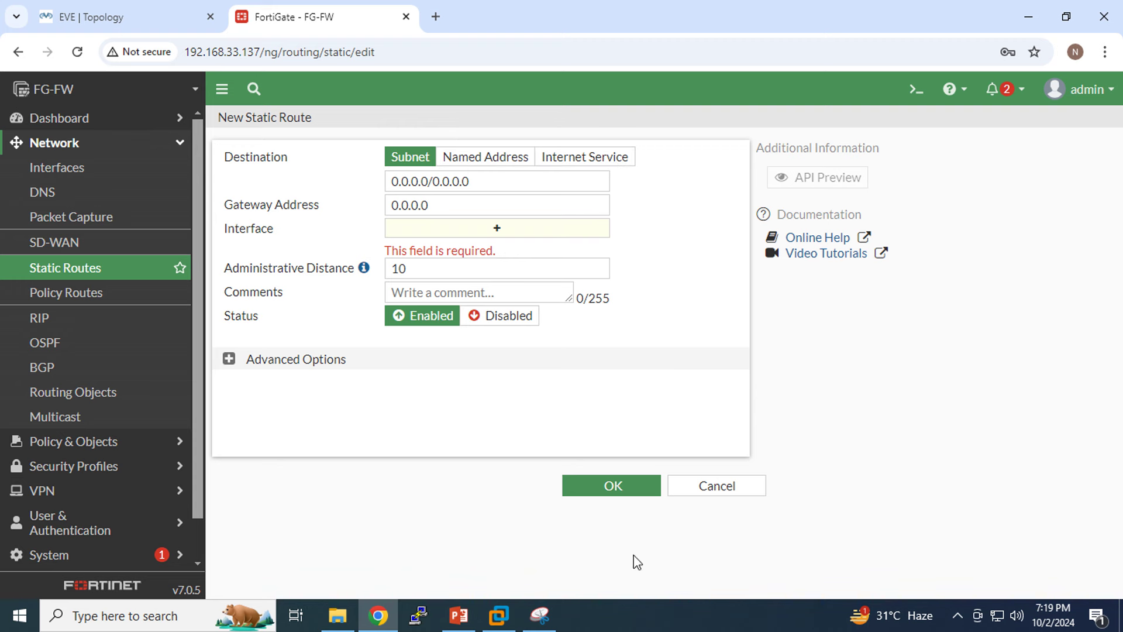
pyautogui.click(544, 620)
pyautogui.moveTo(605, 28); pyautogui.dragTo(648, 291)
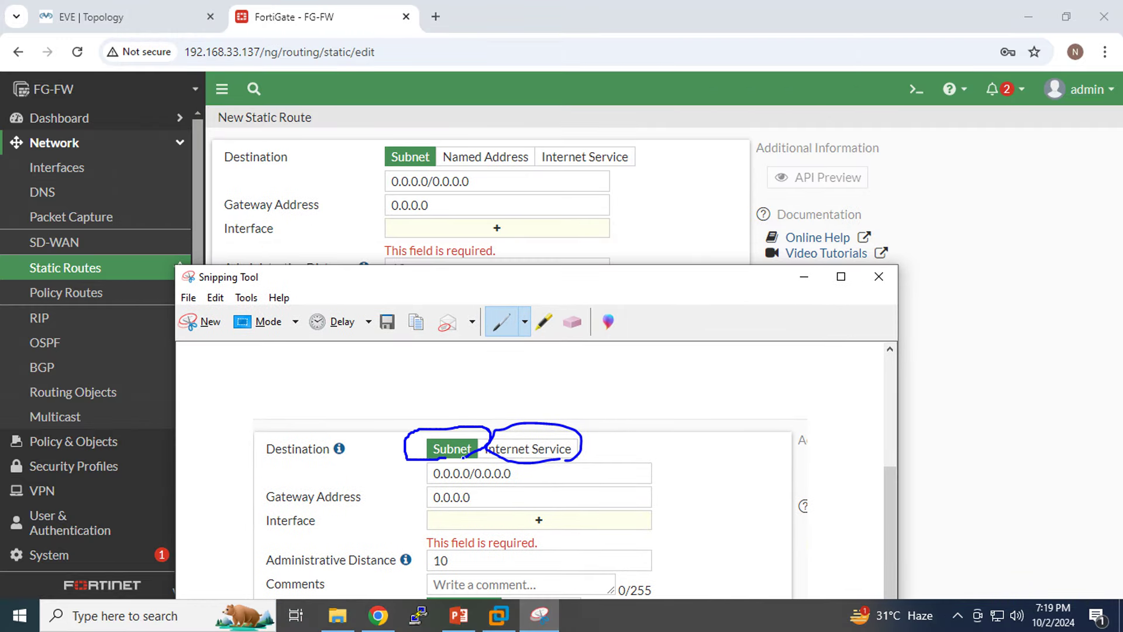
pyautogui.moveTo(496, 422)
pyautogui.mouseDown()
pyautogui.moveTo(588, 457)
pyautogui.moveTo(475, 463)
pyautogui.mouseUp()
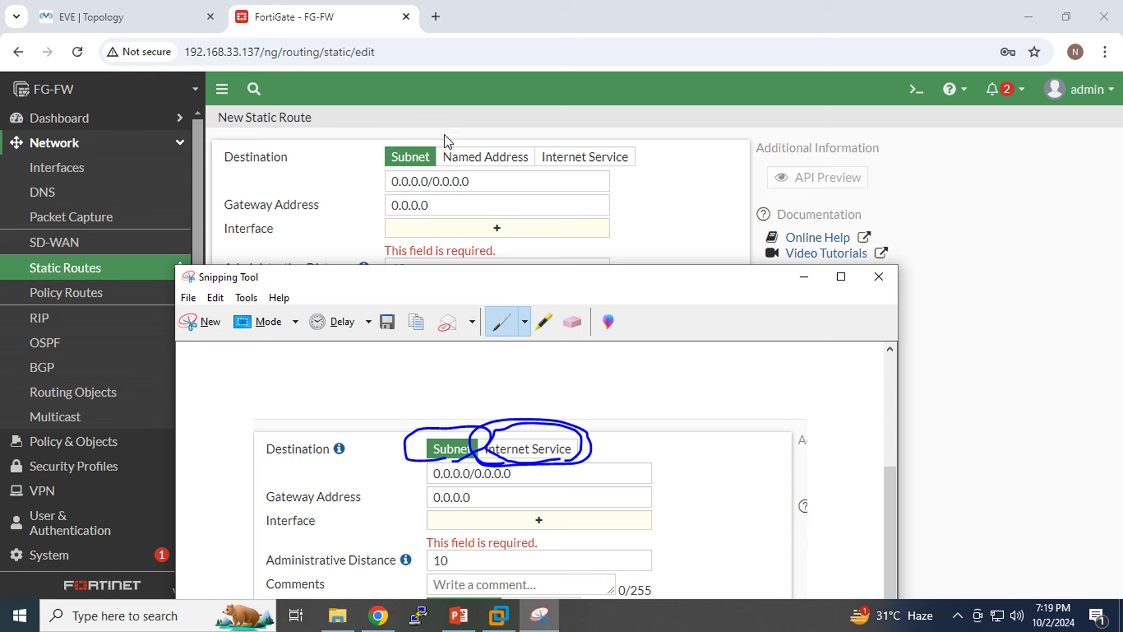
# Step: Switch the new route's destination to Named Address and check the address list for Single IP
pyautogui.click(483, 163)
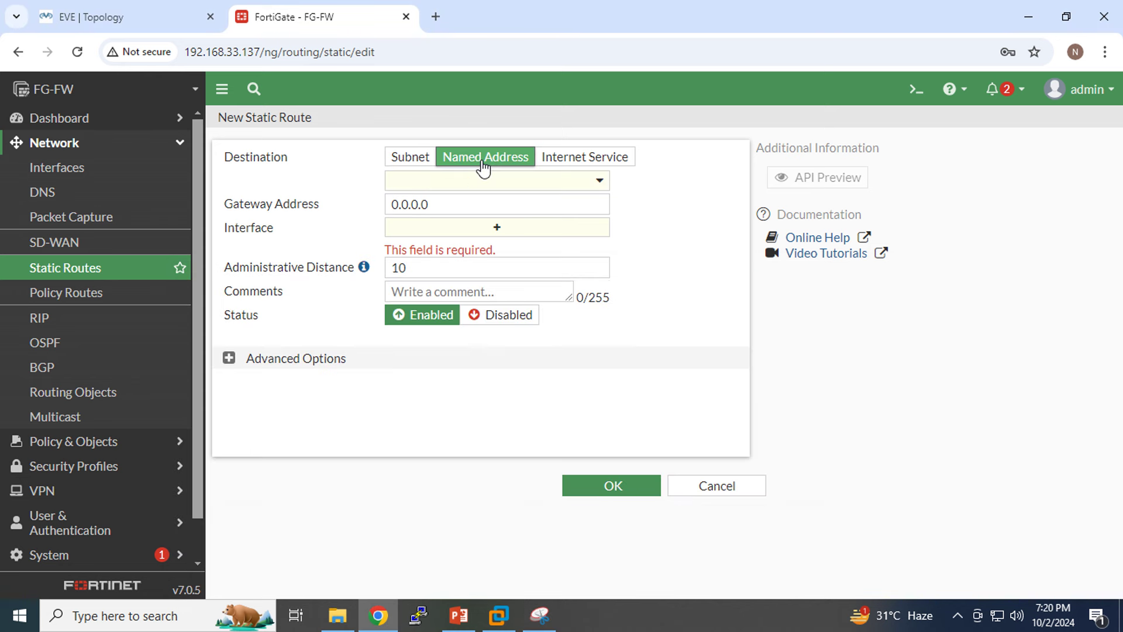
pyautogui.click(600, 182)
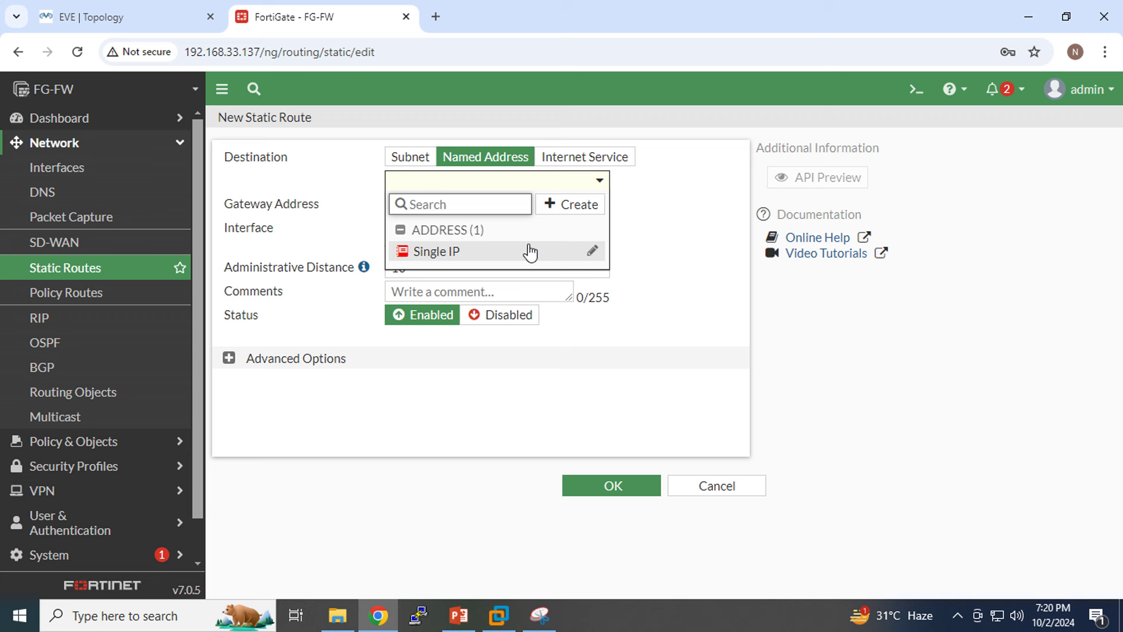
pyautogui.moveTo(426, 257)
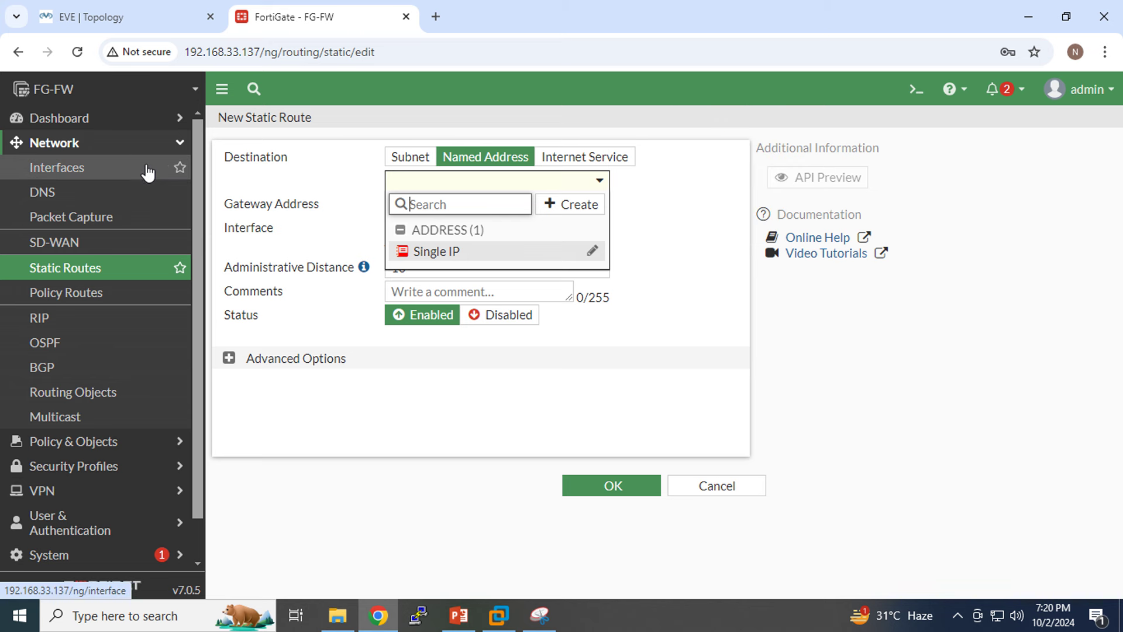
# Step: Reopen the Single IP address object, review its static route configuration setting and save it as is
pyautogui.click(171, 147)
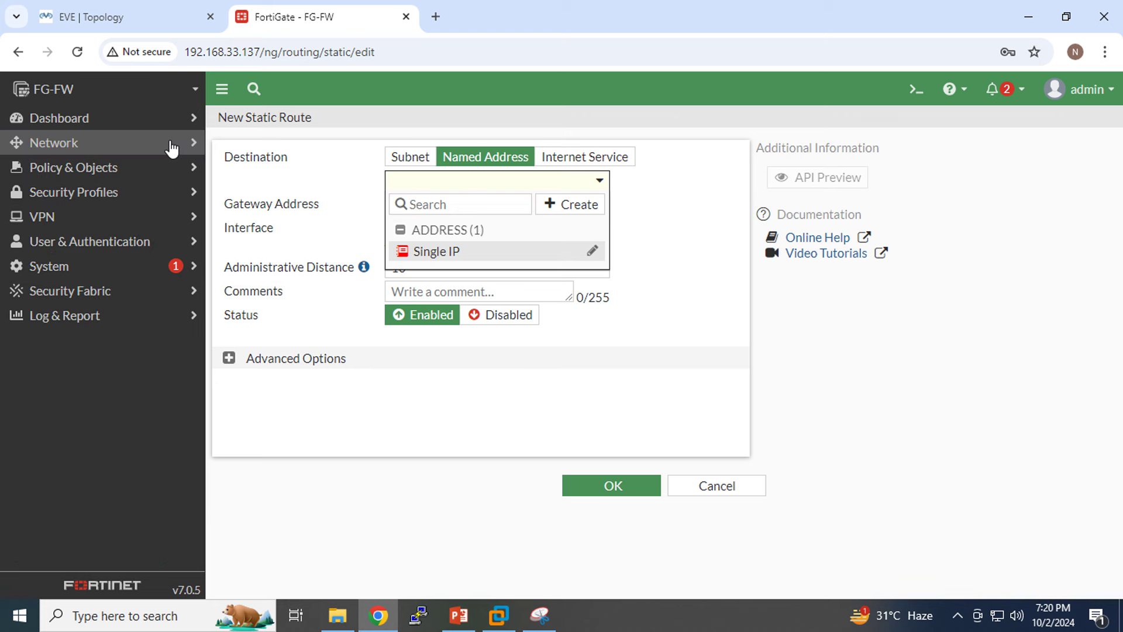
pyautogui.click(110, 174)
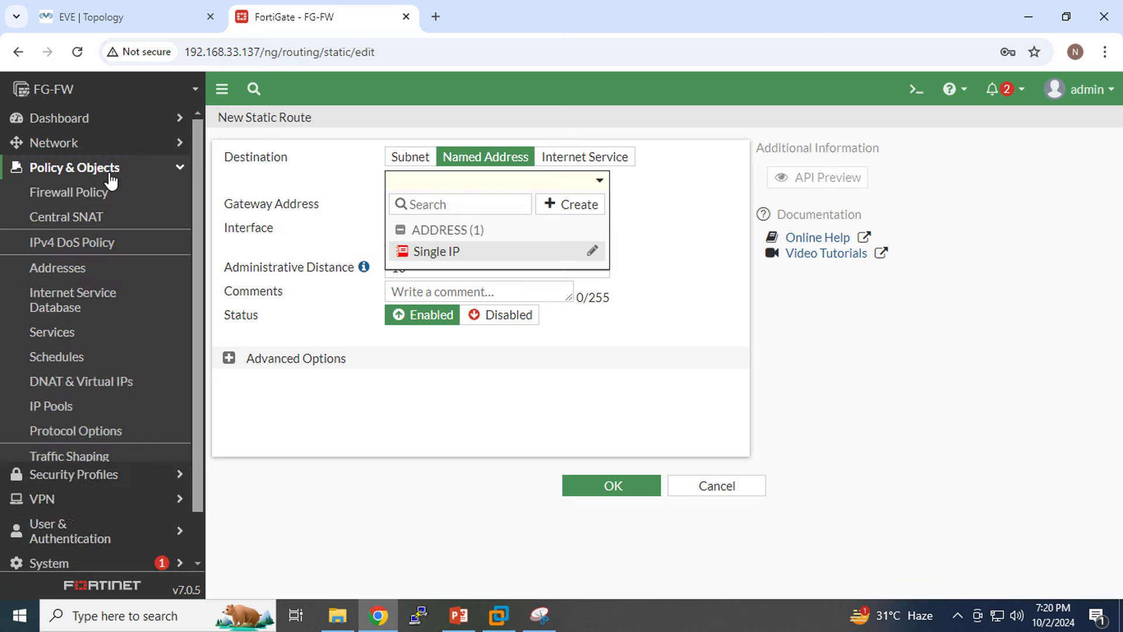
pyautogui.click(67, 272)
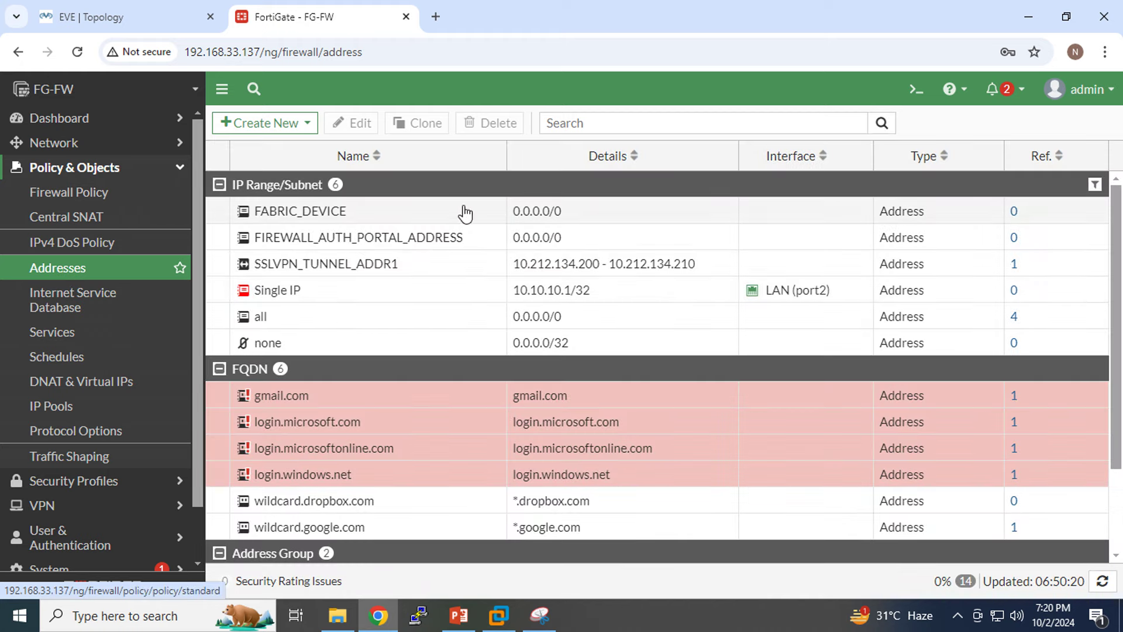
pyautogui.doubleClick(265, 296)
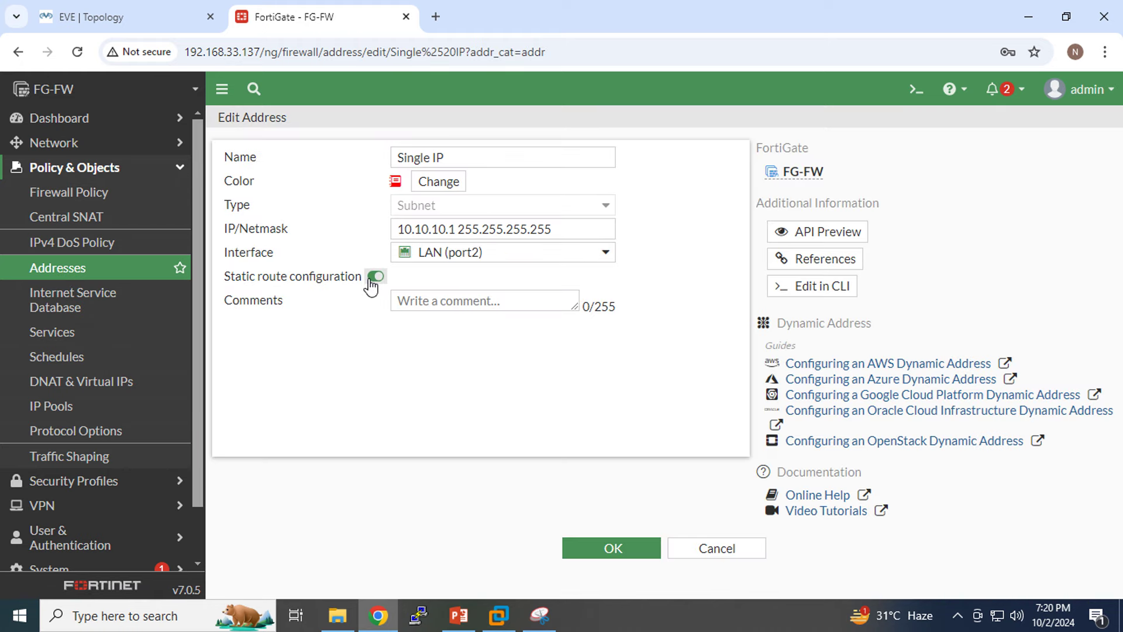
pyautogui.click(614, 548)
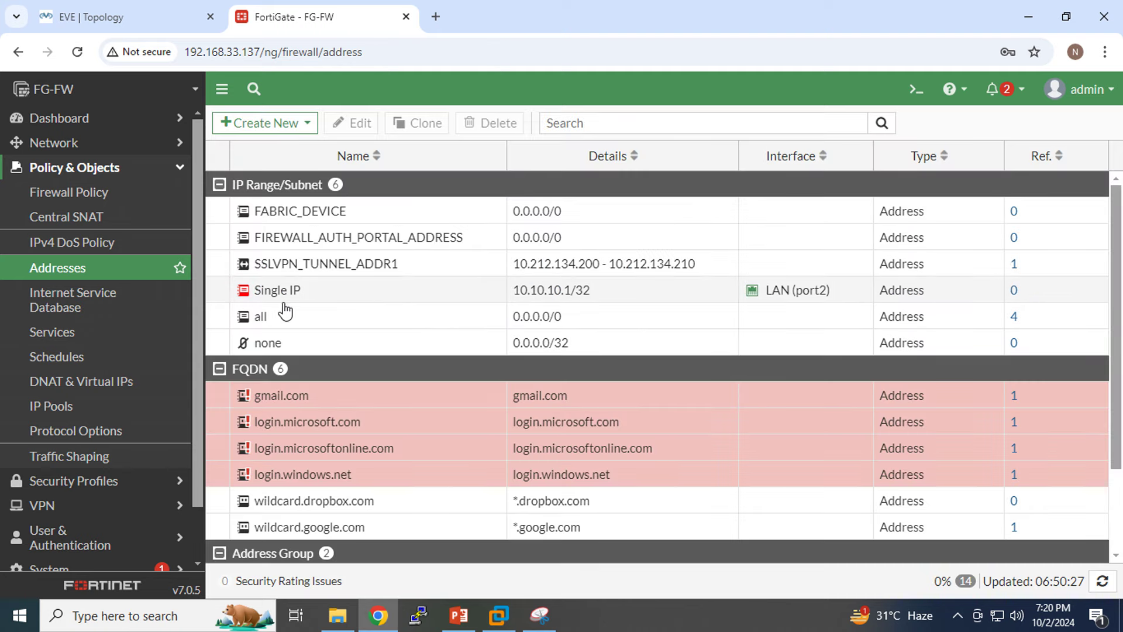
pyautogui.moveTo(284, 294)
# Step: Start a new Subnet-type address with IP/Netmask 10.10.10.0/24, consulting the host addresses in the EVE topology
pyautogui.click(278, 130)
pyautogui.click(272, 145)
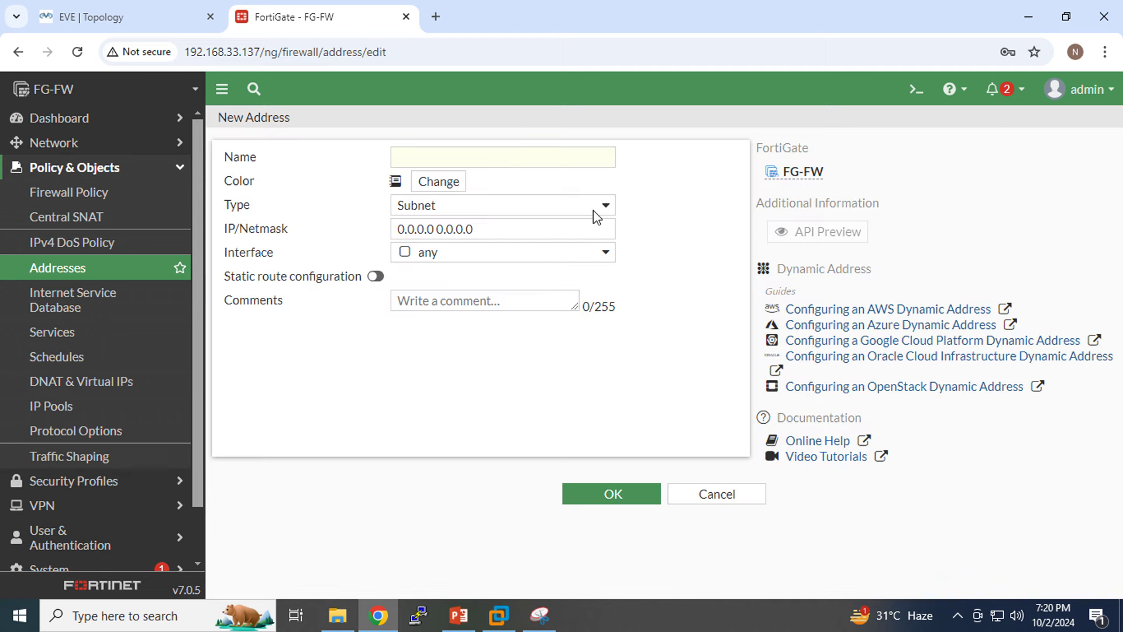
pyautogui.click(593, 211)
pyautogui.click(482, 229)
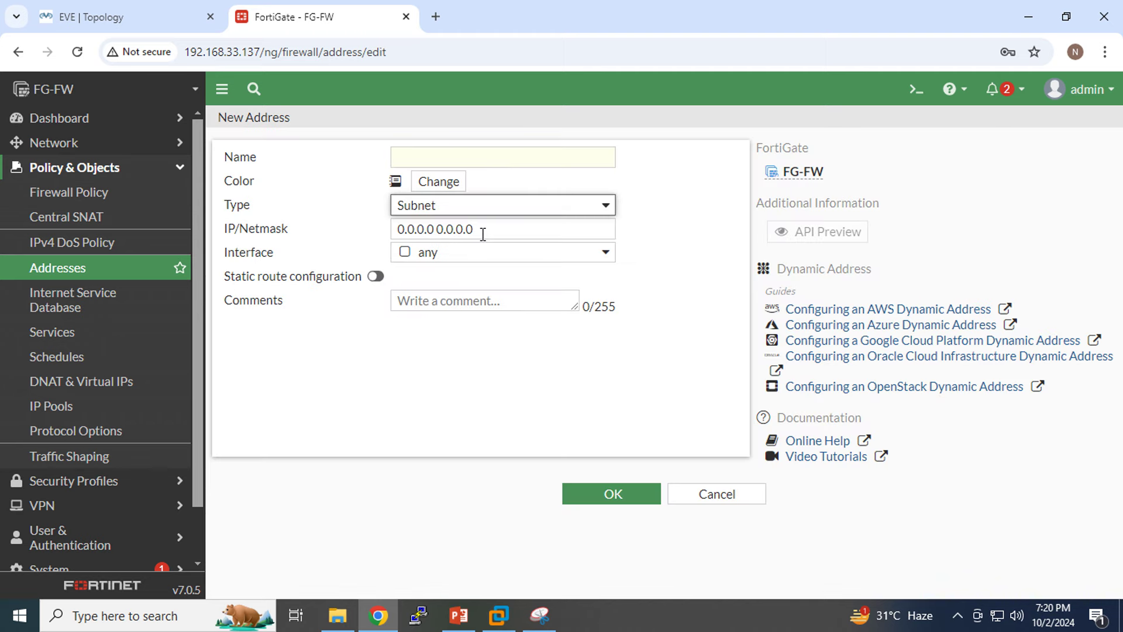
pyautogui.moveTo(483, 233); pyautogui.dragTo(326, 239)
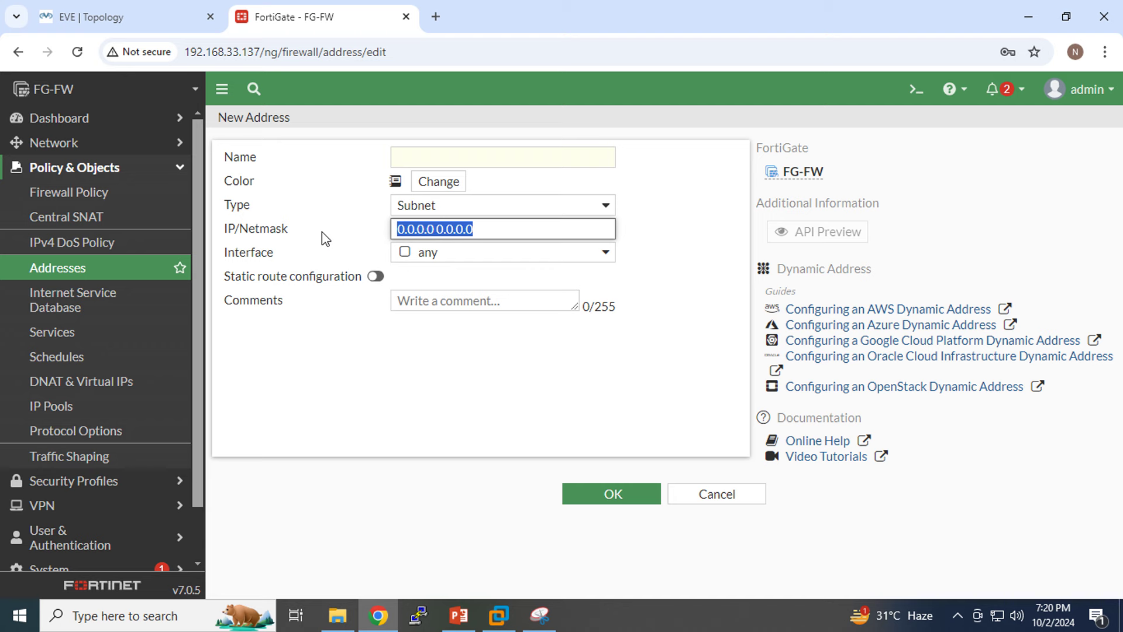
pyautogui.click(82, 16)
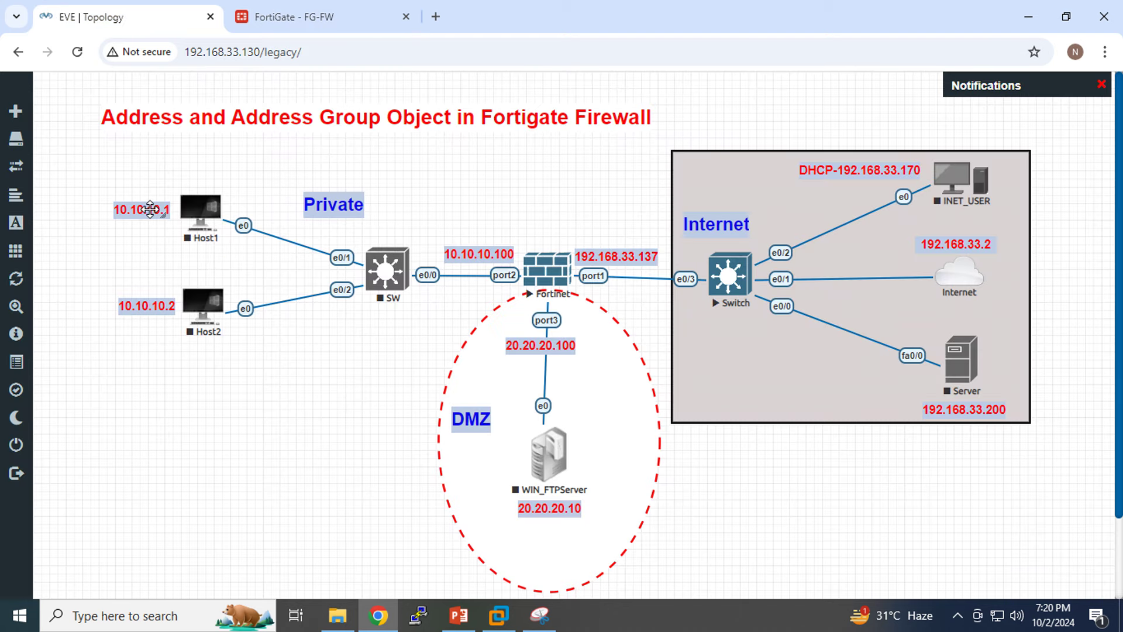
pyautogui.click(352, 16)
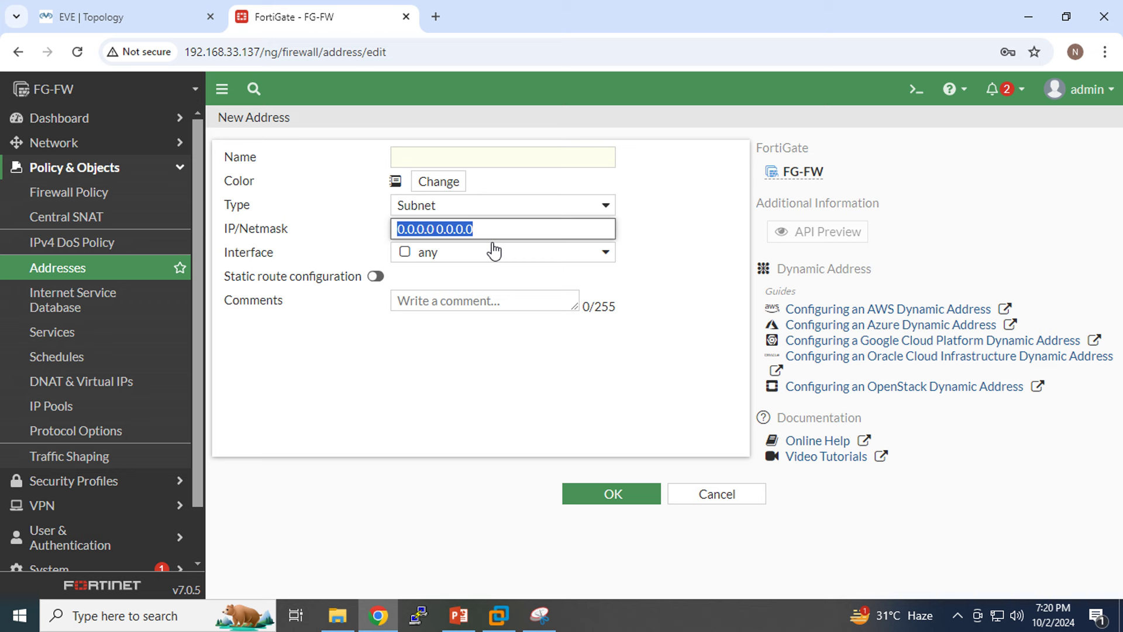
pyautogui.write('10.10.10.0/24')
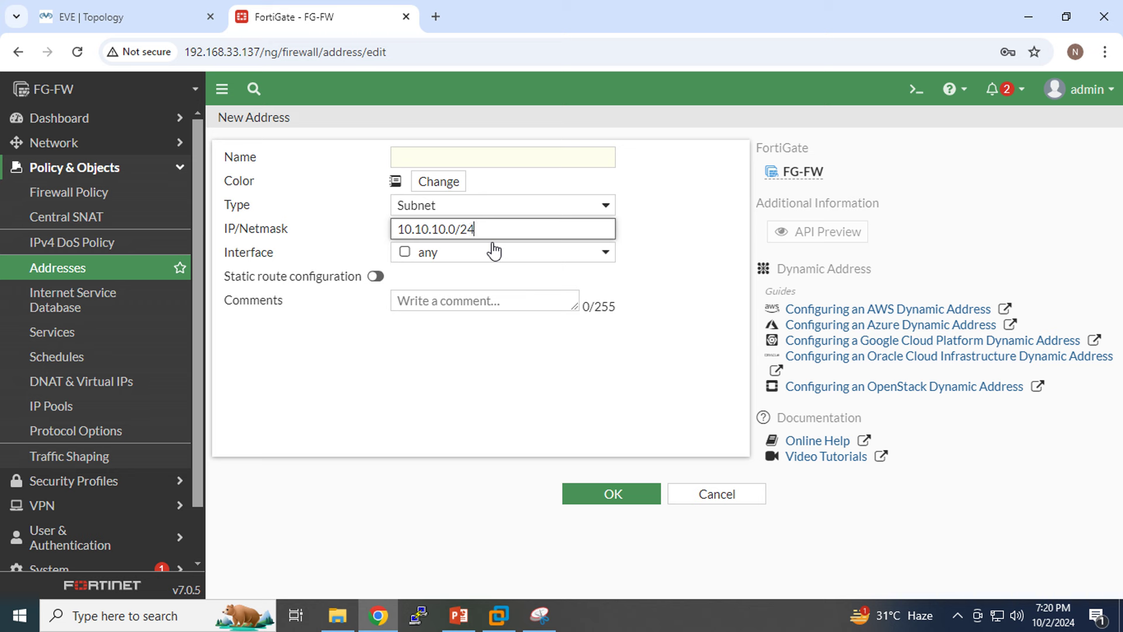
pyautogui.moveTo(491, 229); pyautogui.dragTo(318, 236)
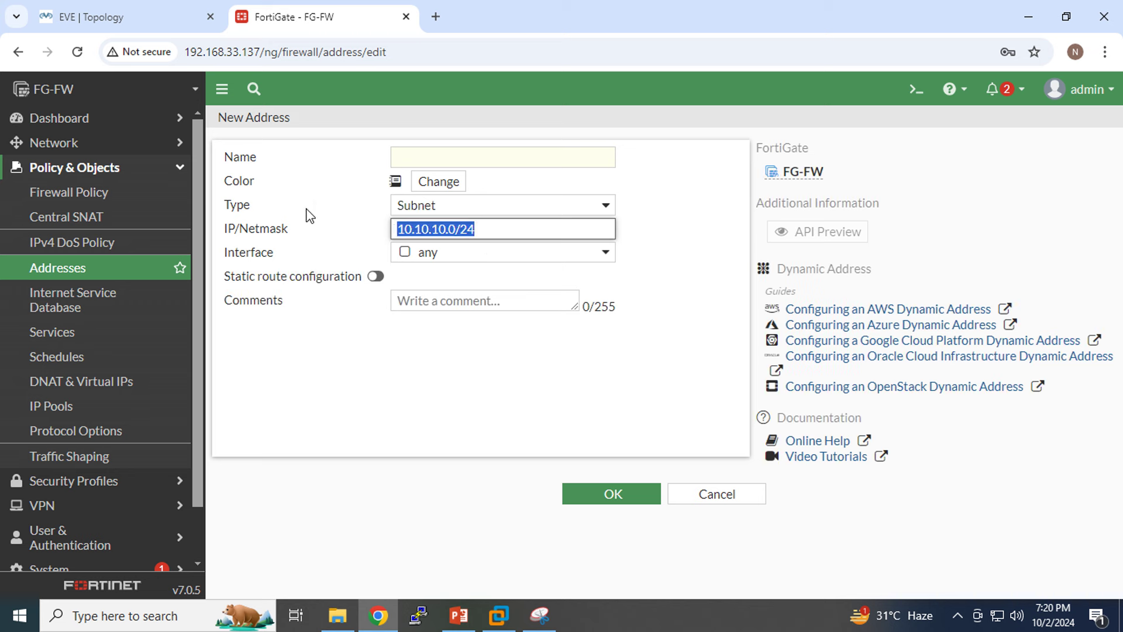
# Step: Name the new address Subnet, give it the magenta color and save it
pyautogui.click(507, 158)
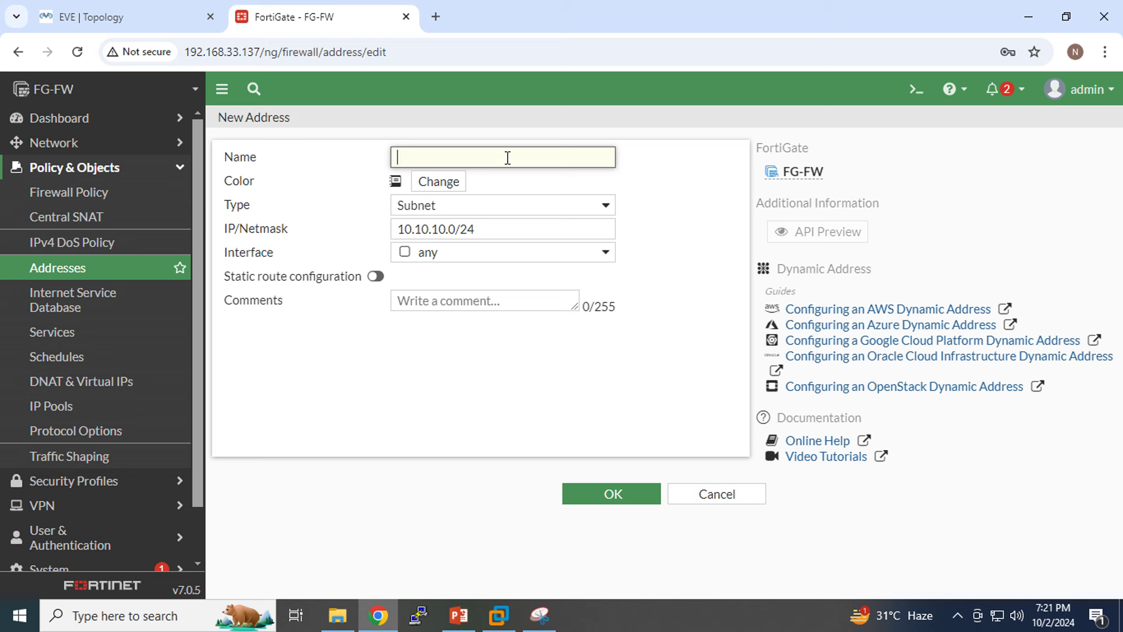
pyautogui.write('Subnet')
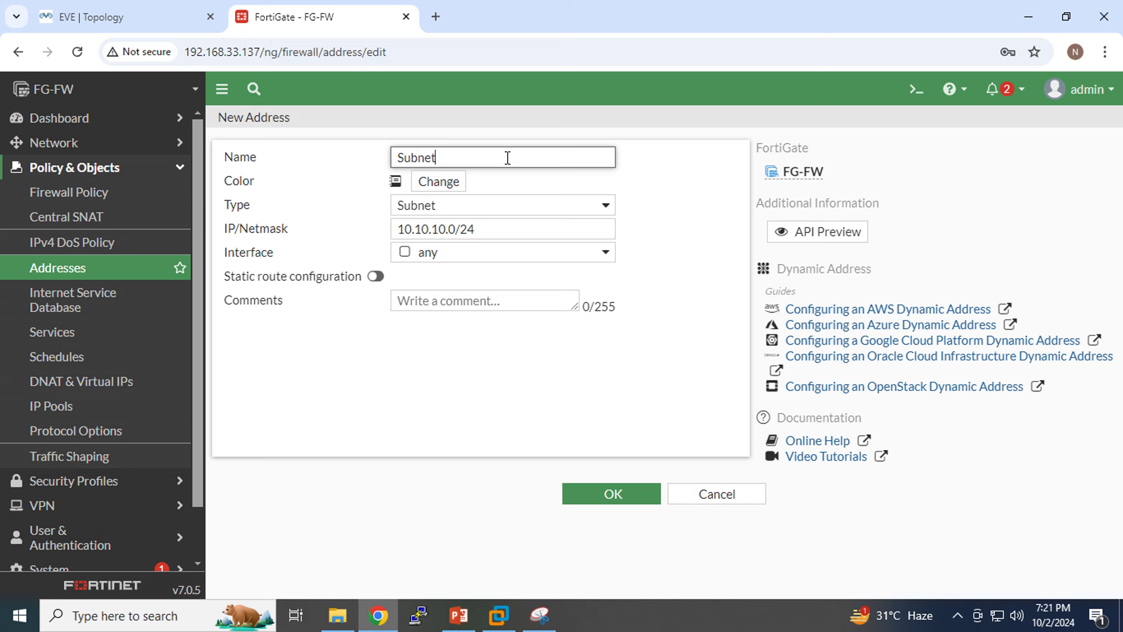
pyautogui.moveTo(508, 158); pyautogui.dragTo(388, 157)
pyautogui.click(384, 166)
pyautogui.click(439, 185)
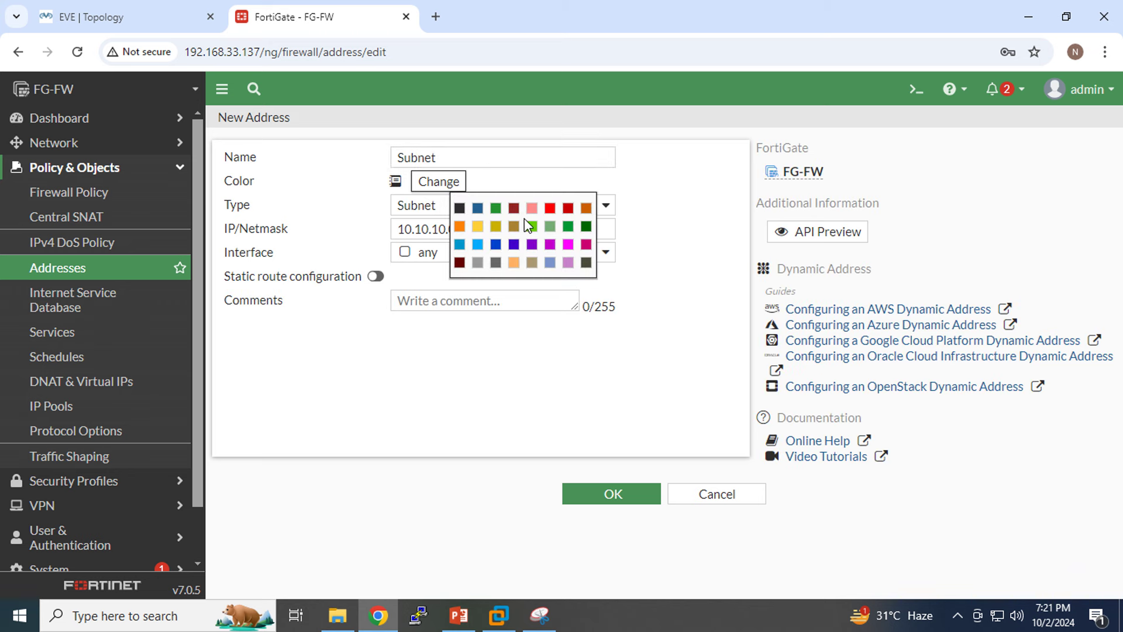
pyautogui.click(586, 228)
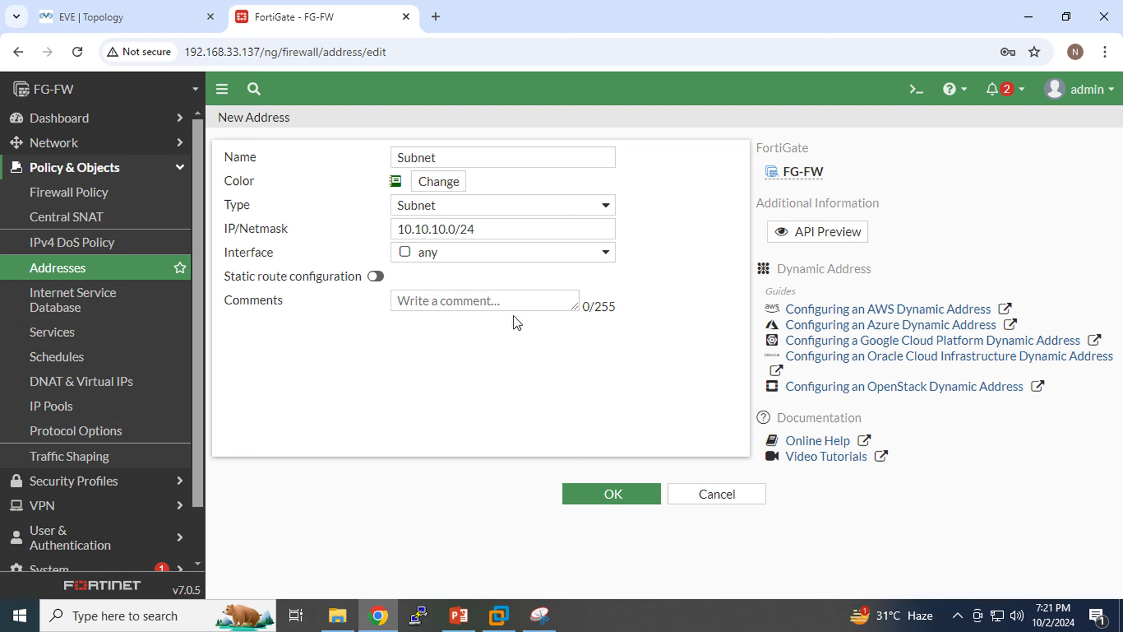
pyautogui.click(438, 183)
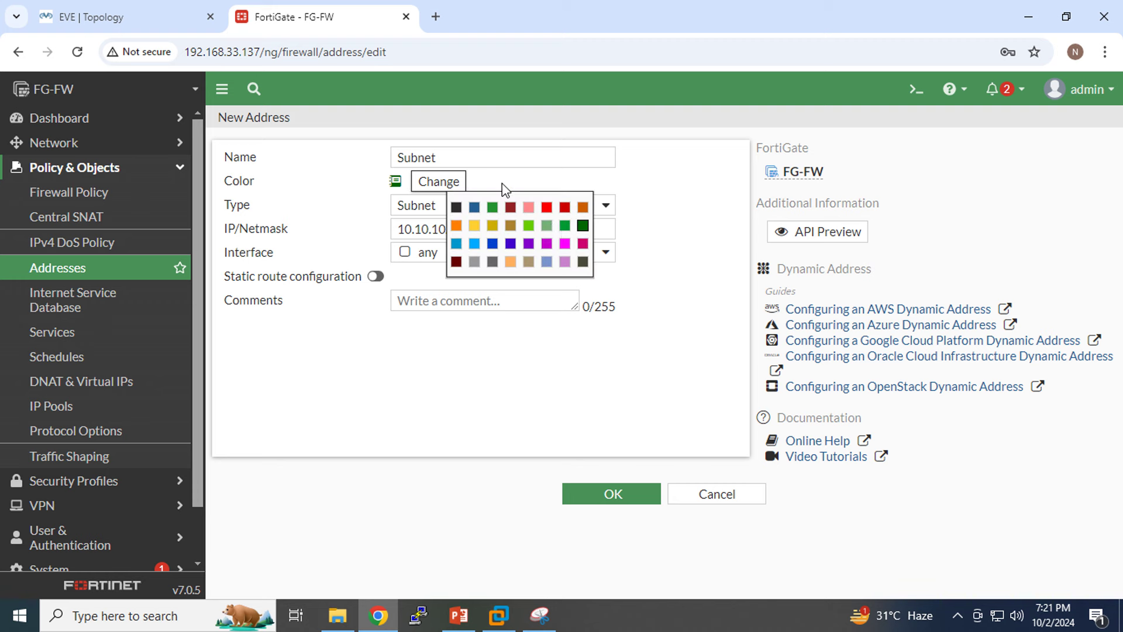
pyautogui.click(563, 244)
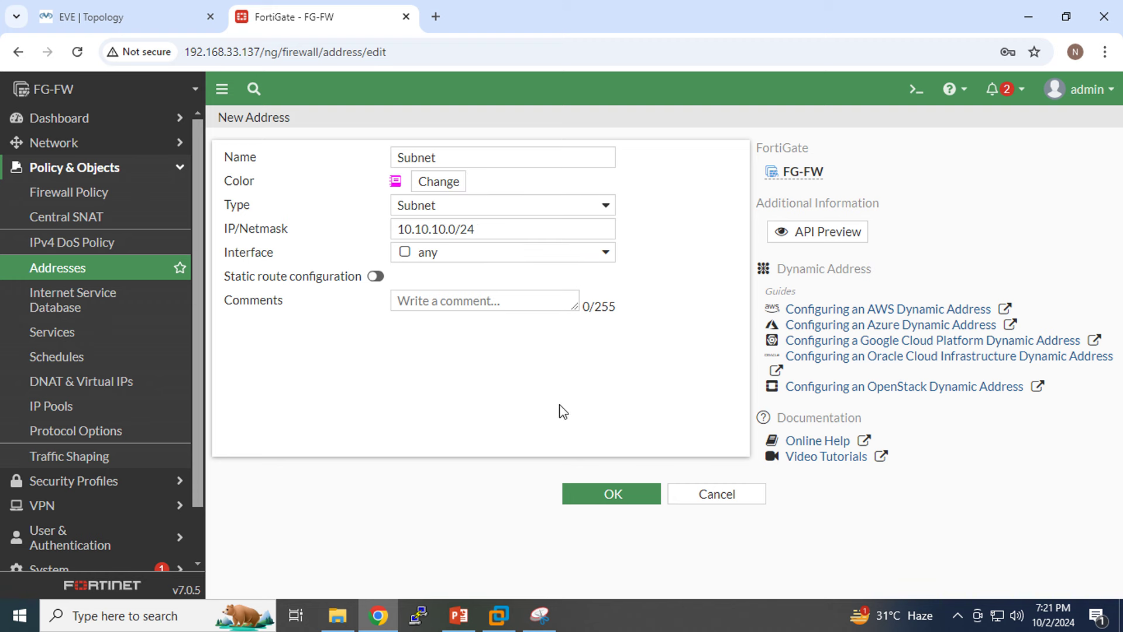
pyautogui.click(609, 494)
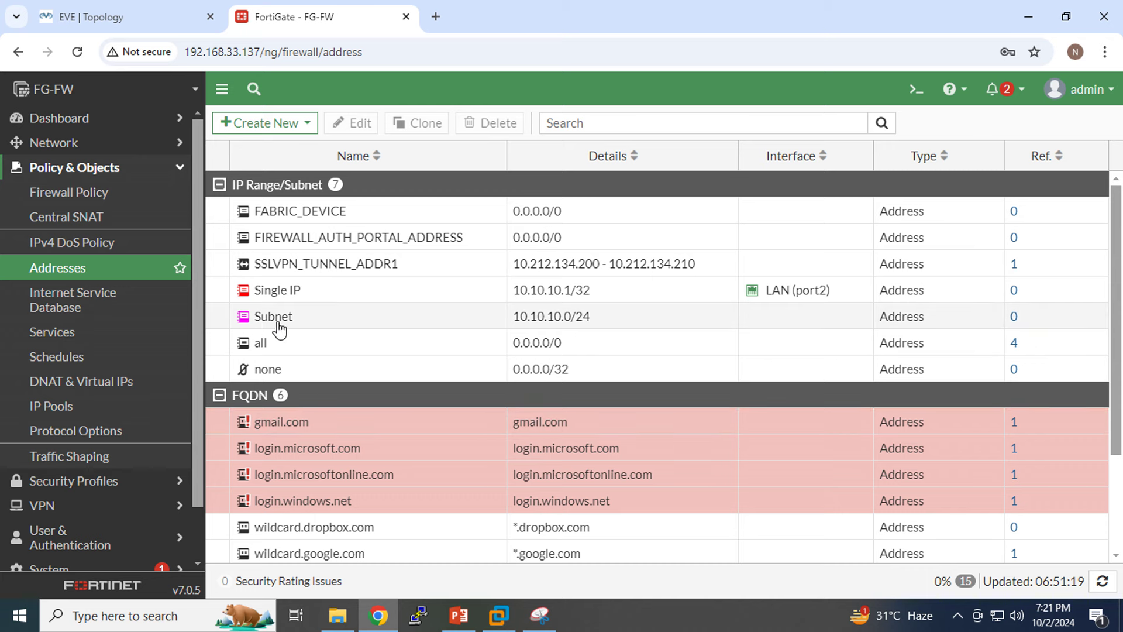
# Step: Check the Subnet address's interface setting and look for it in the source and destination lists of the Internet to DMZ FTP Server policy
pyautogui.moveTo(280, 329)
pyautogui.doubleClick(273, 325)
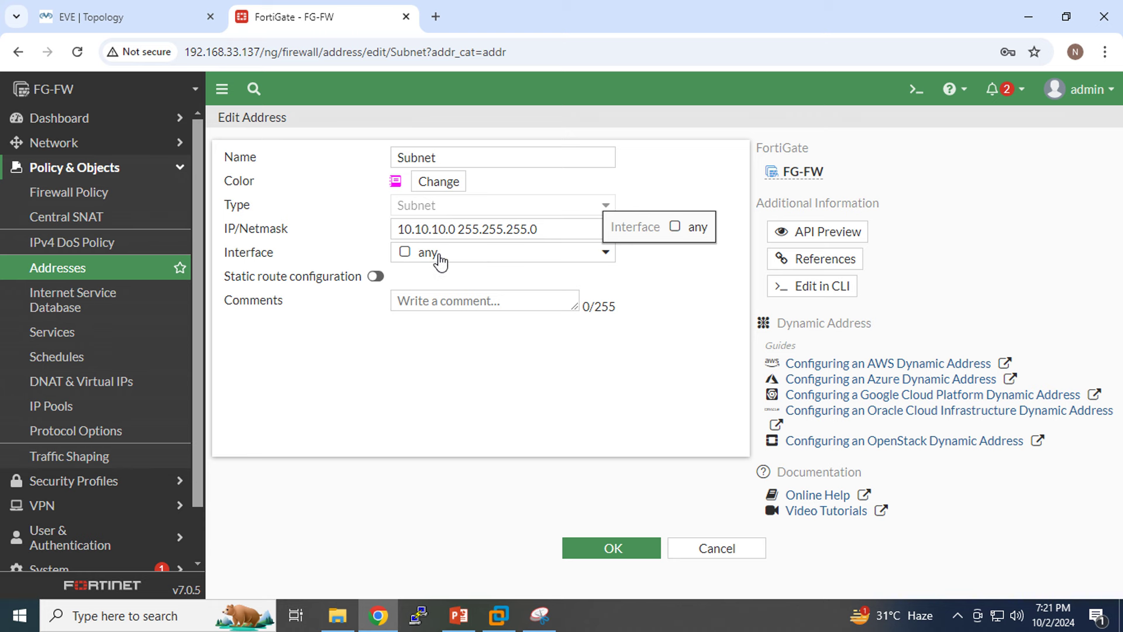
pyautogui.click(60, 202)
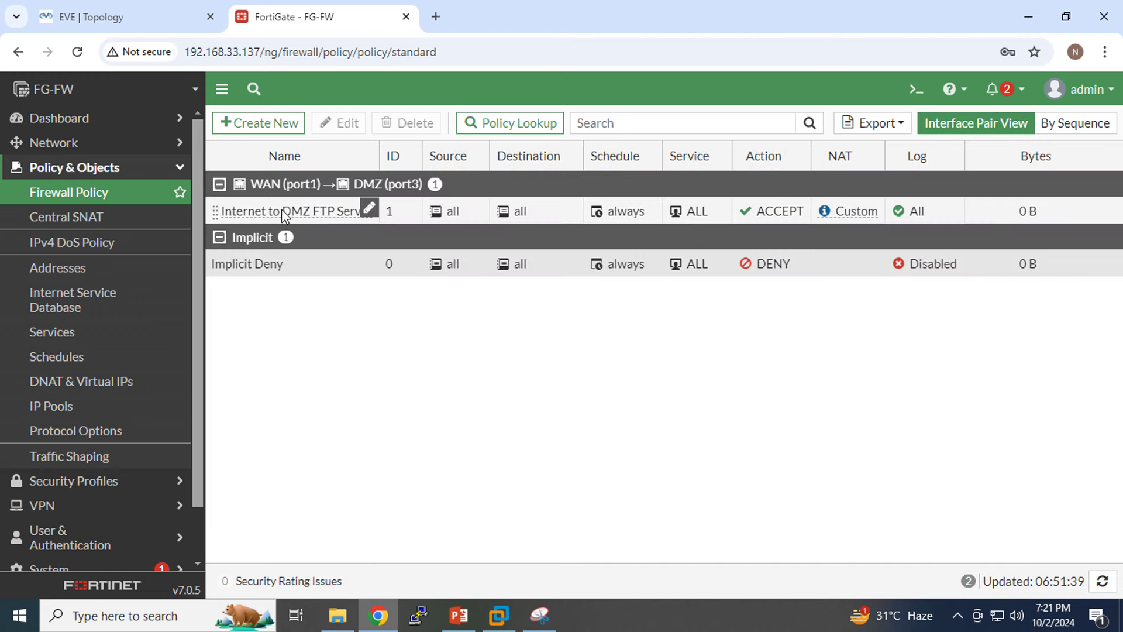
pyautogui.doubleClick(281, 211)
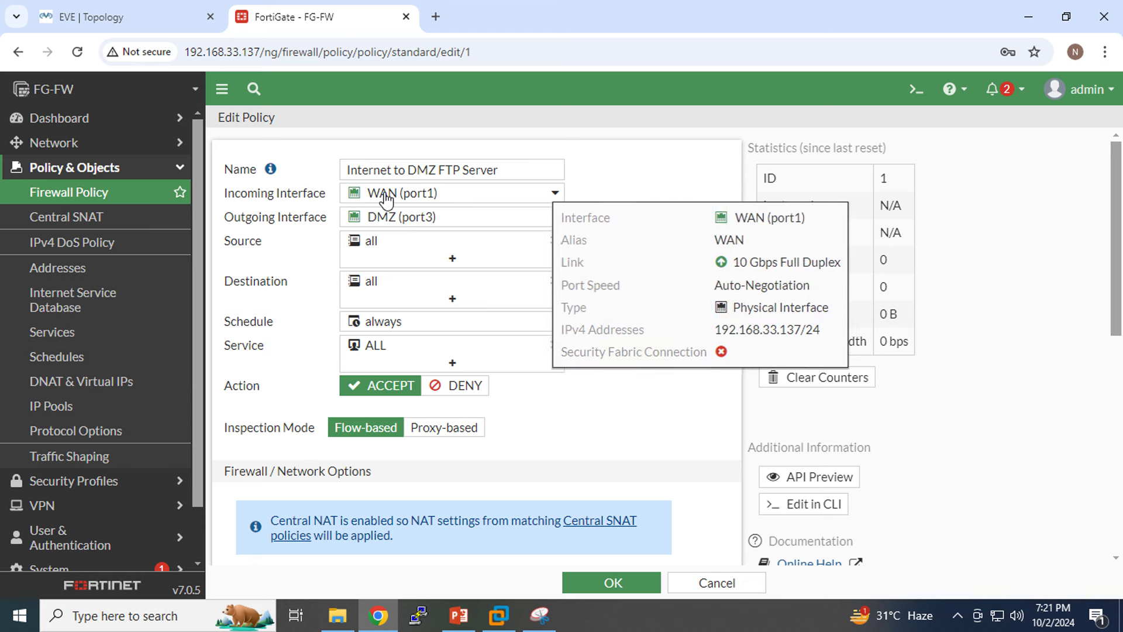
pyautogui.click(454, 258)
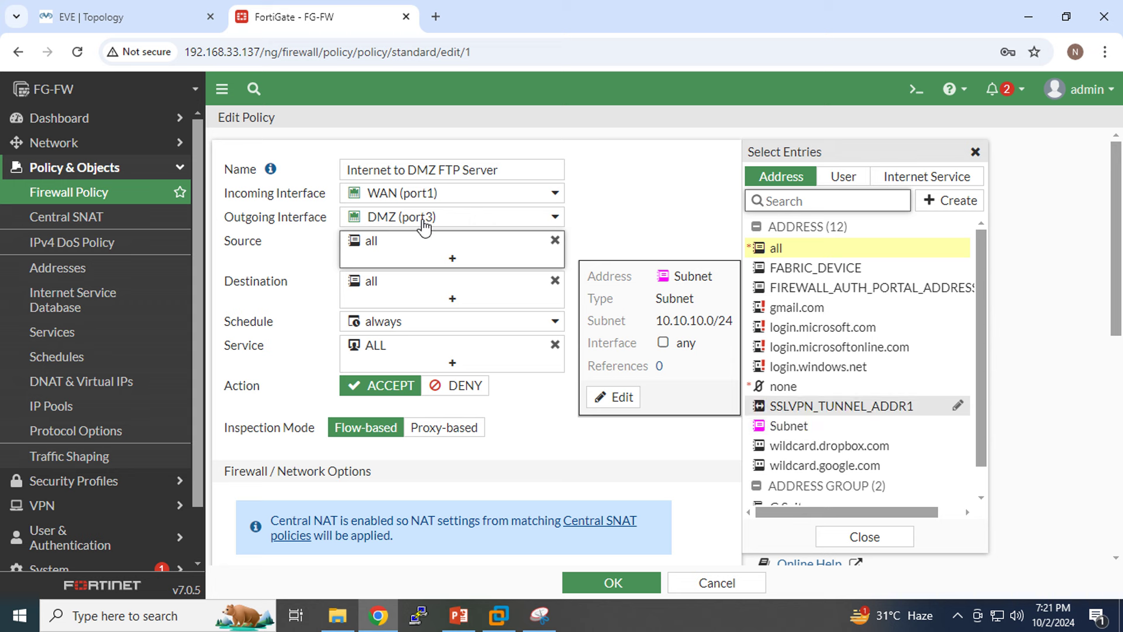
pyautogui.moveTo(379, 224)
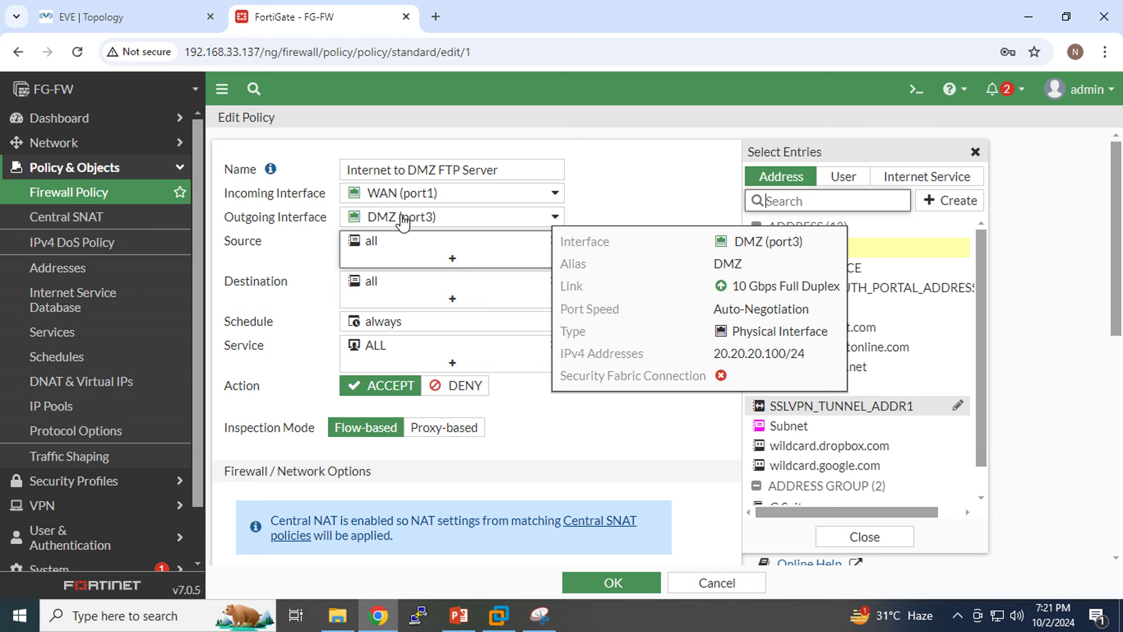
pyautogui.click(453, 300)
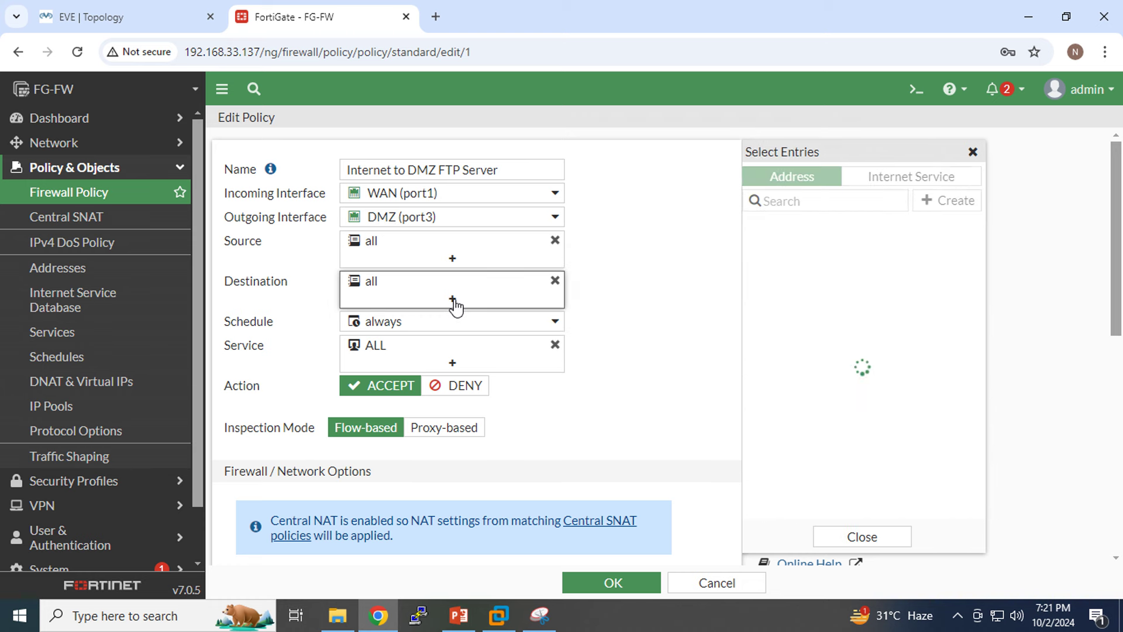
pyautogui.moveTo(799, 436)
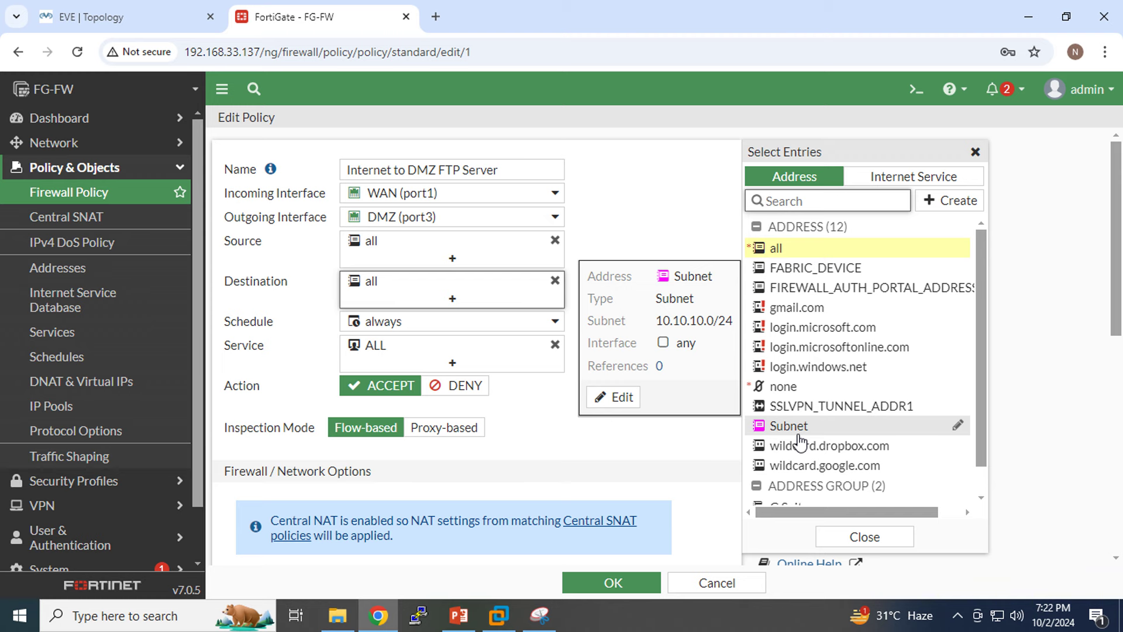
pyautogui.click(57, 268)
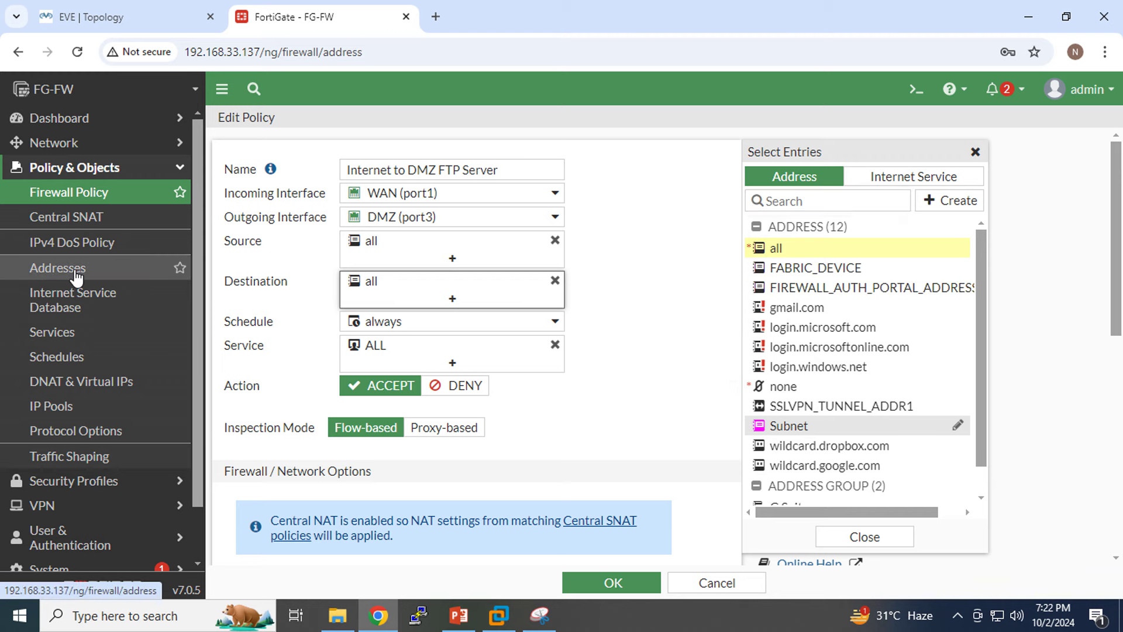
# Step: Review the IP/Netmask and IP Range entries among the address object types on slide 1 in PowerPoint, and return to the FortiGate page in Chrome
pyautogui.click(459, 616)
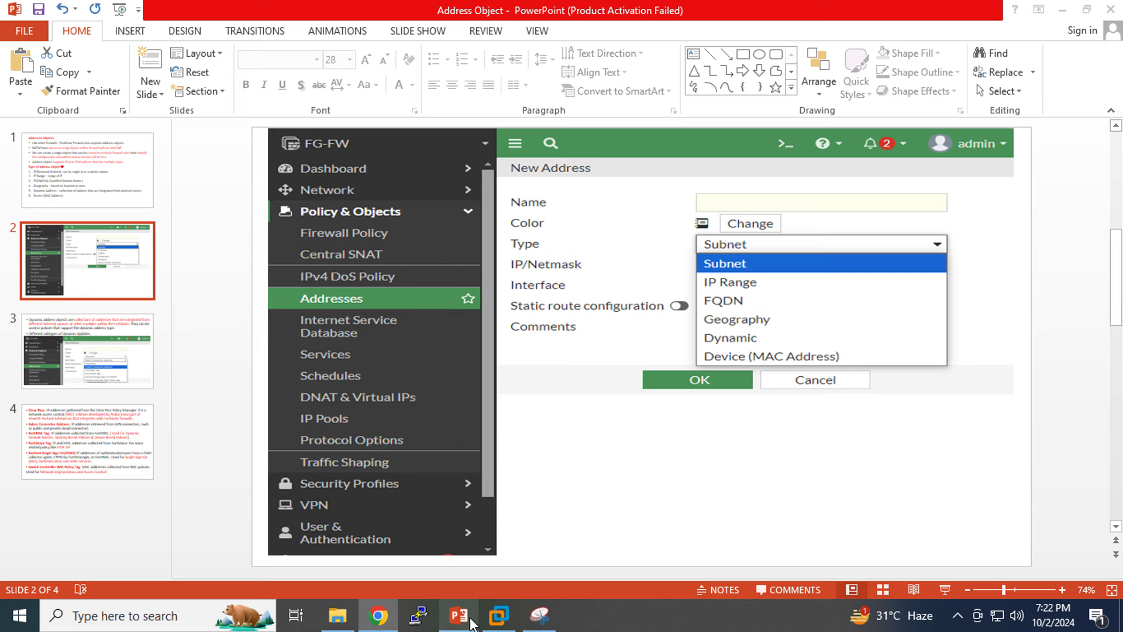
pyautogui.click(64, 194)
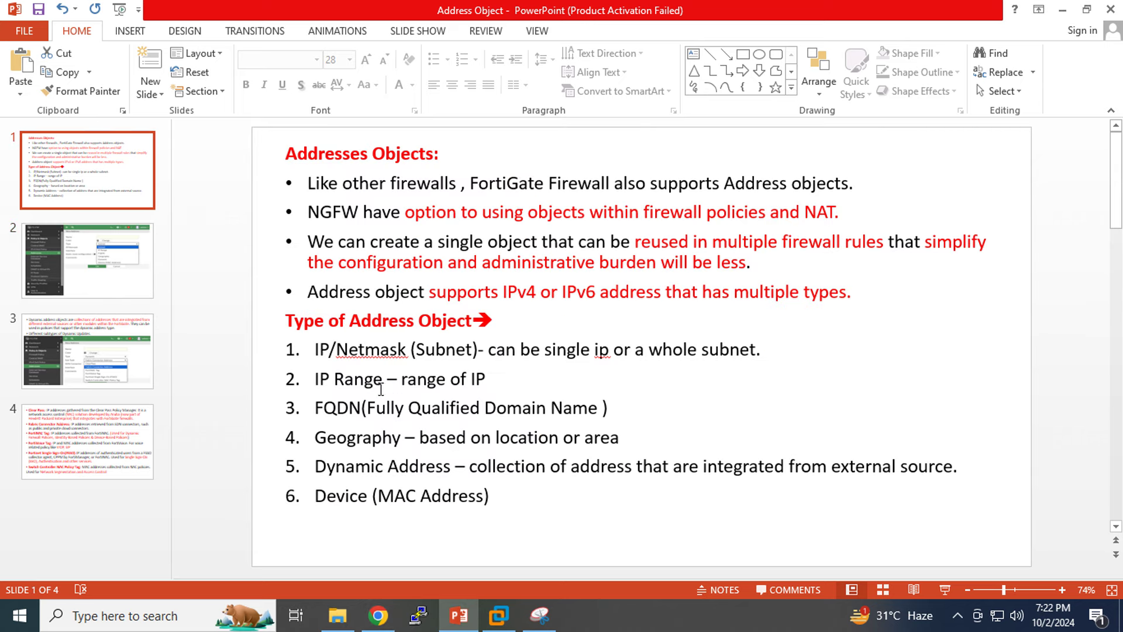
pyautogui.click(314, 350)
pyautogui.moveTo(314, 352); pyautogui.dragTo(398, 352)
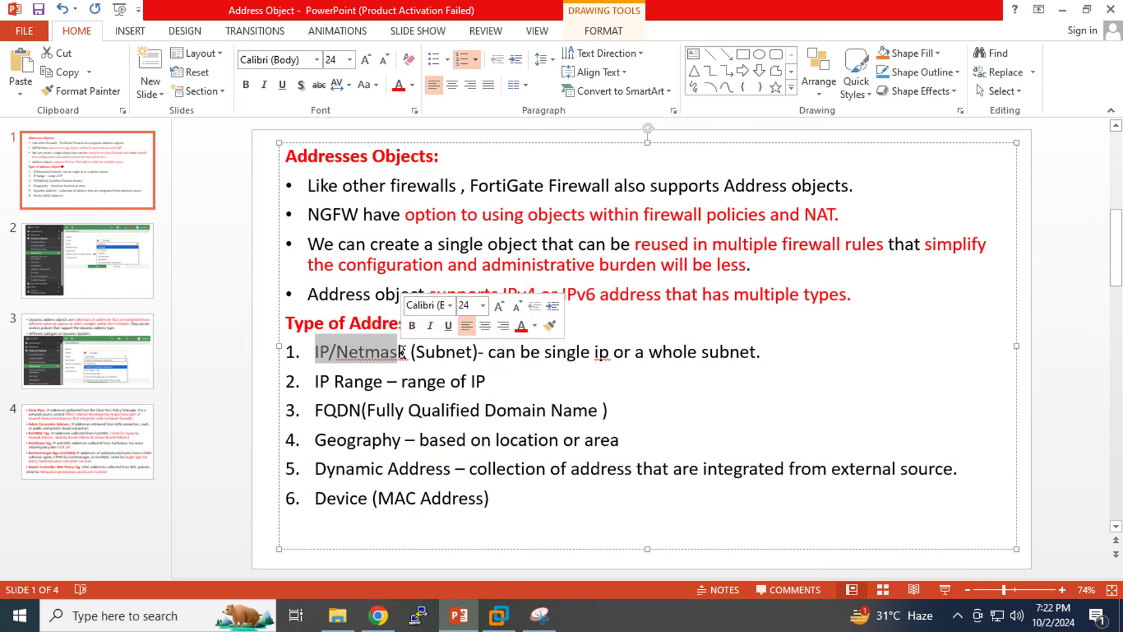
pyautogui.moveTo(314, 382); pyautogui.dragTo(387, 382)
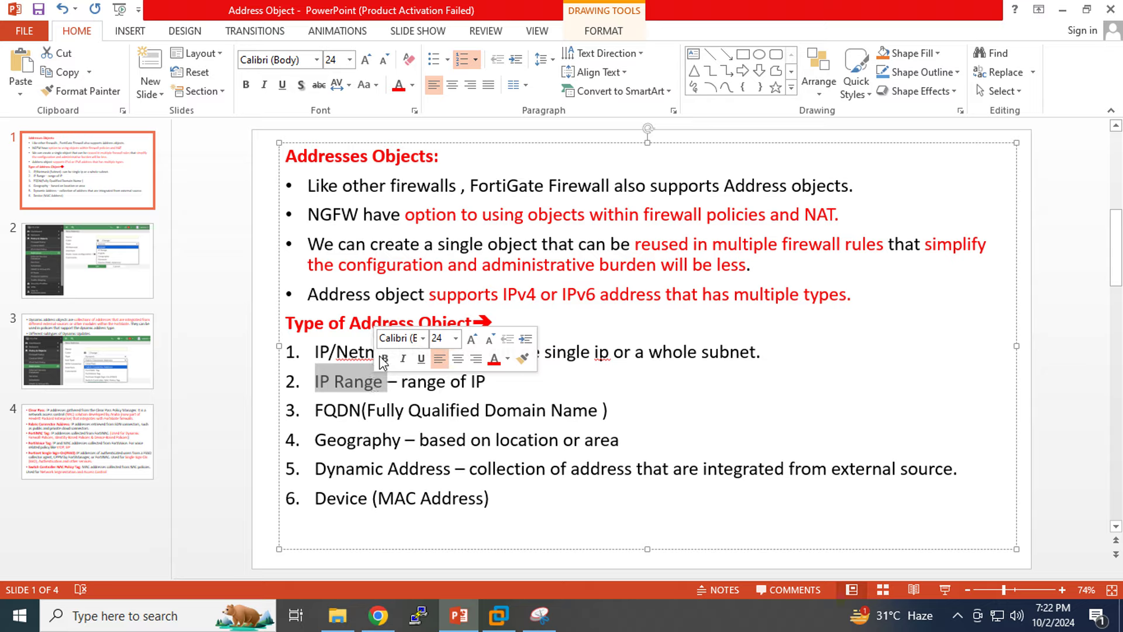
pyautogui.click(377, 616)
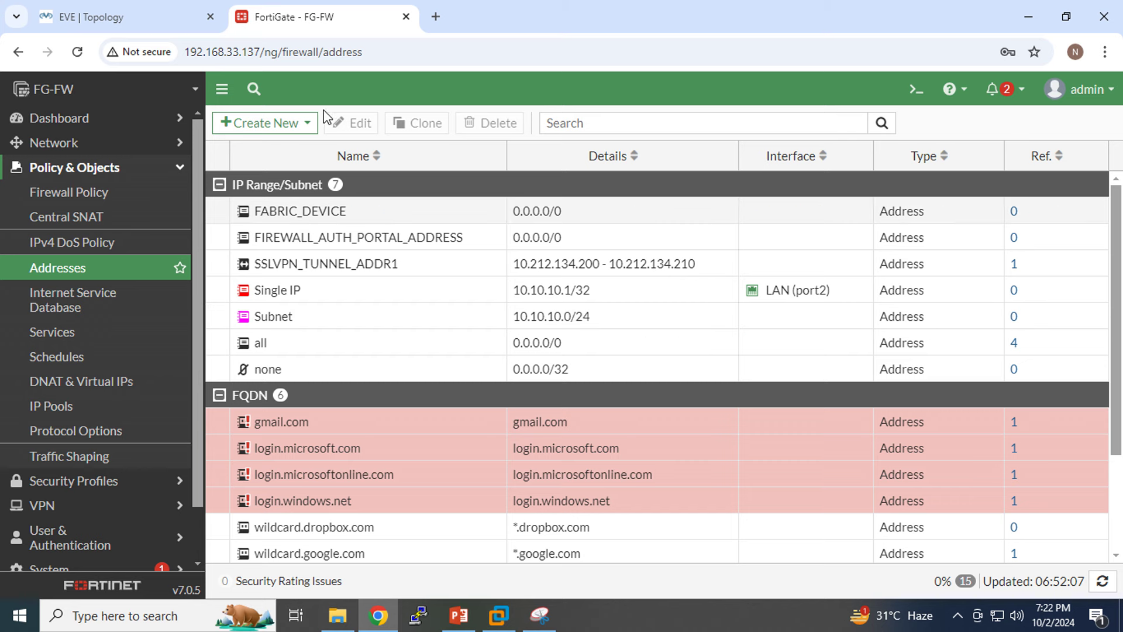
# Step: Start a new address object, name it IP Range and give it the orange color
pyautogui.click(269, 124)
pyautogui.click(262, 147)
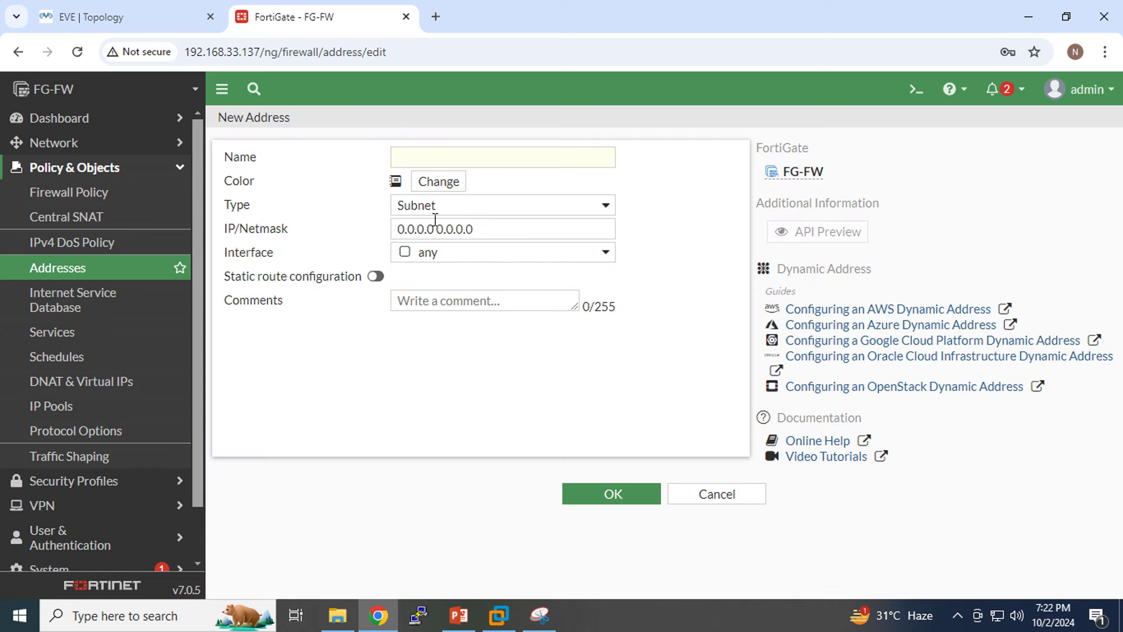
pyautogui.click(474, 155)
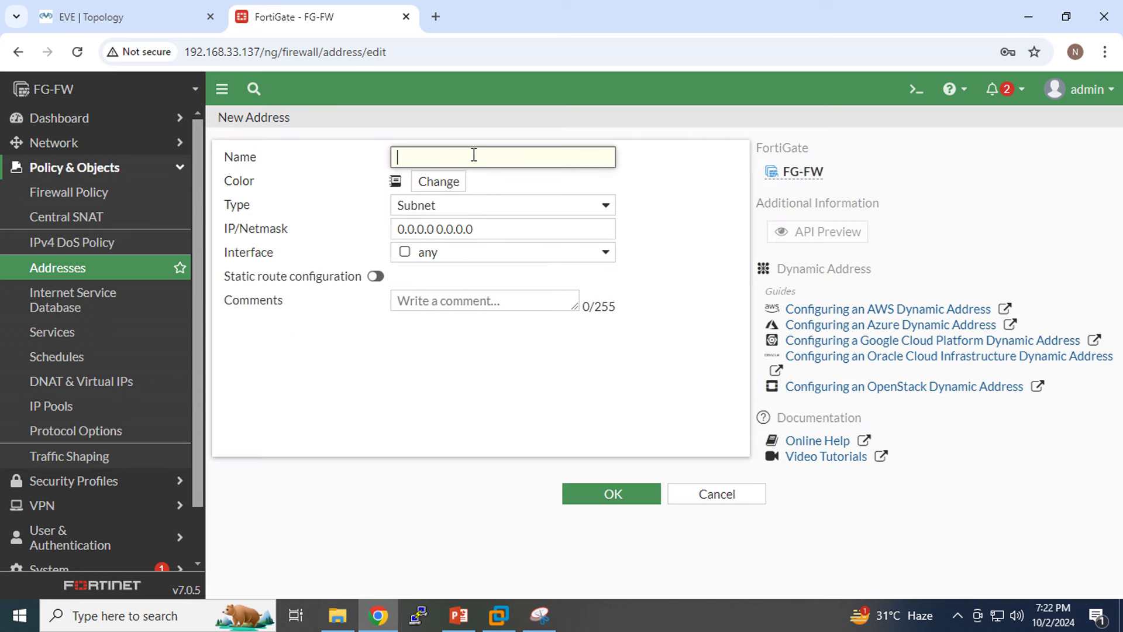
pyautogui.write('IP Range')
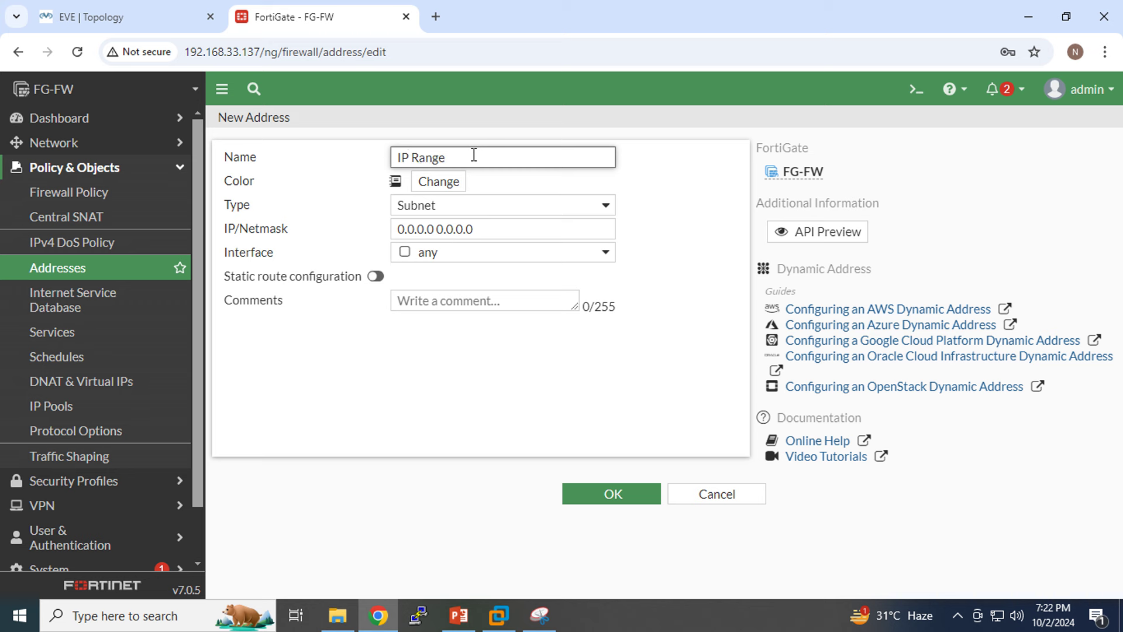
pyautogui.click(490, 234)
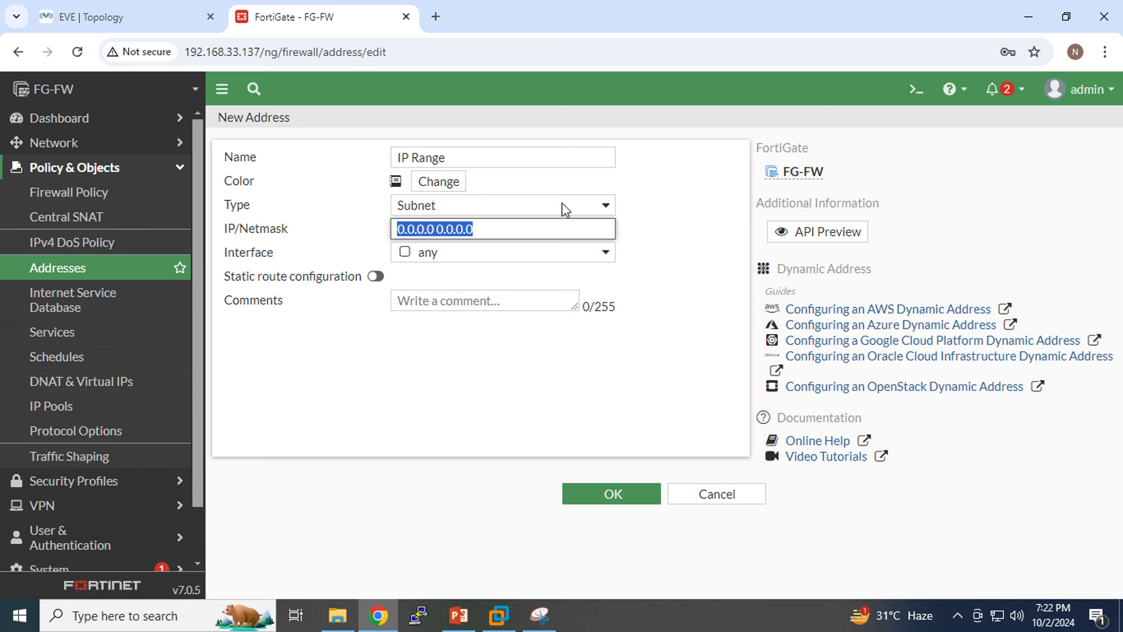
pyautogui.click(451, 182)
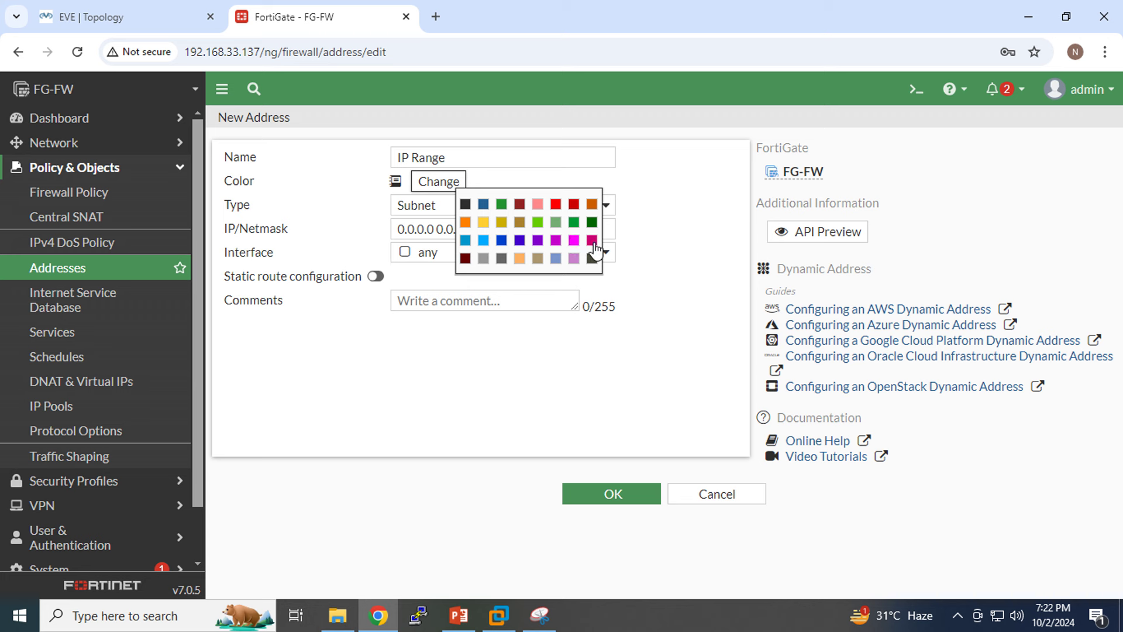
pyautogui.click(465, 221)
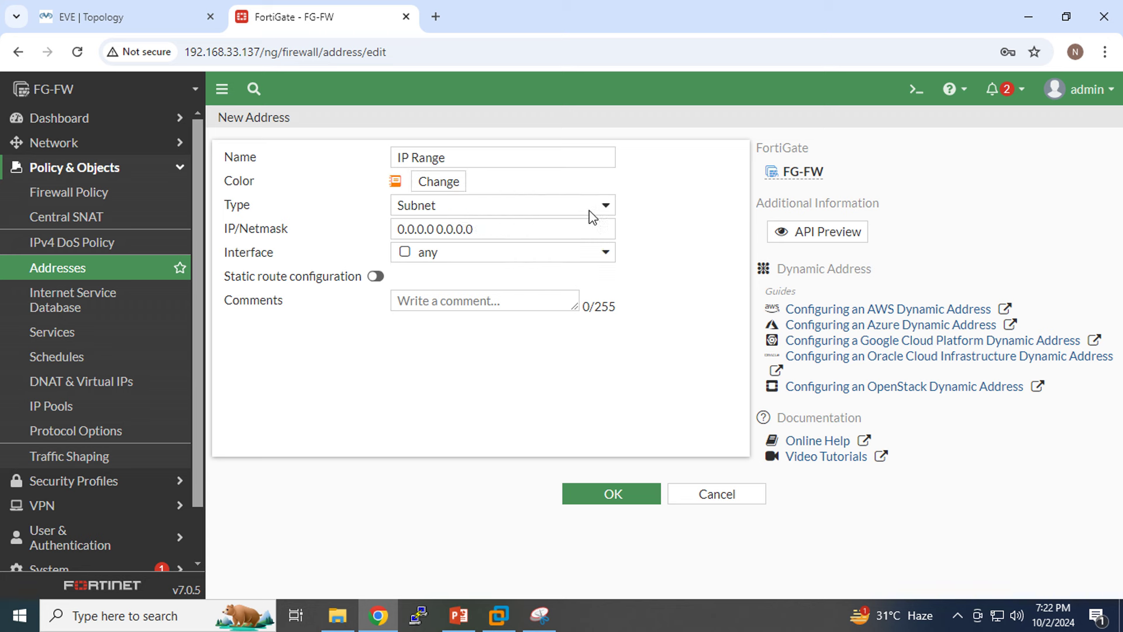
# Step: Set the new address's type to IP Range with the range 10.10.10.1-10.10.10.10 and save it
pyautogui.click(590, 210)
pyautogui.click(524, 252)
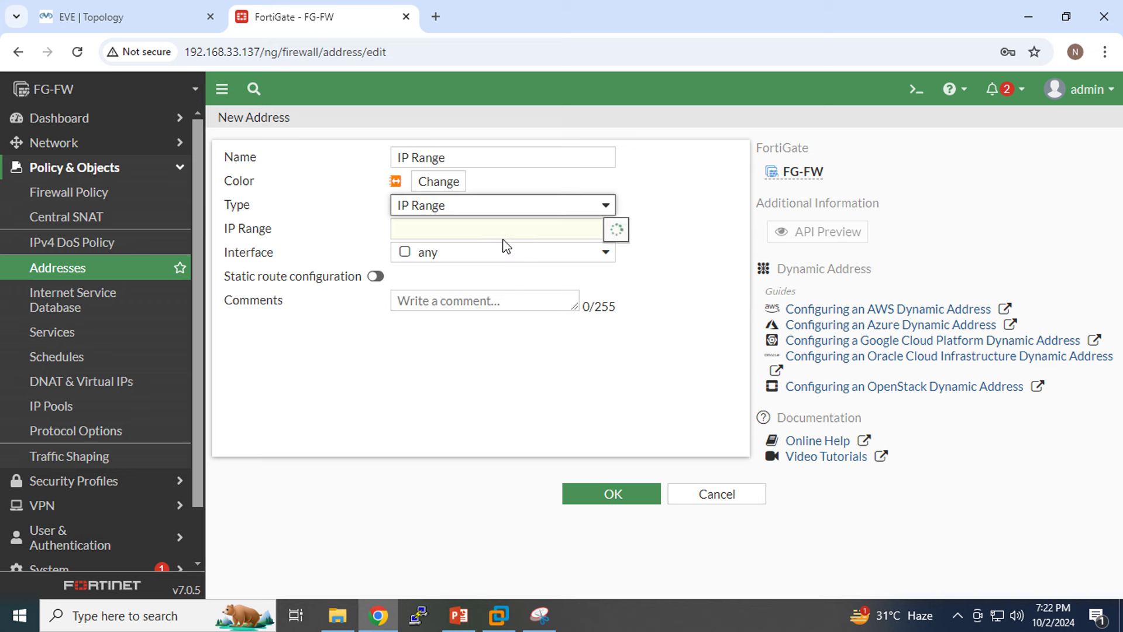
pyautogui.click(531, 231)
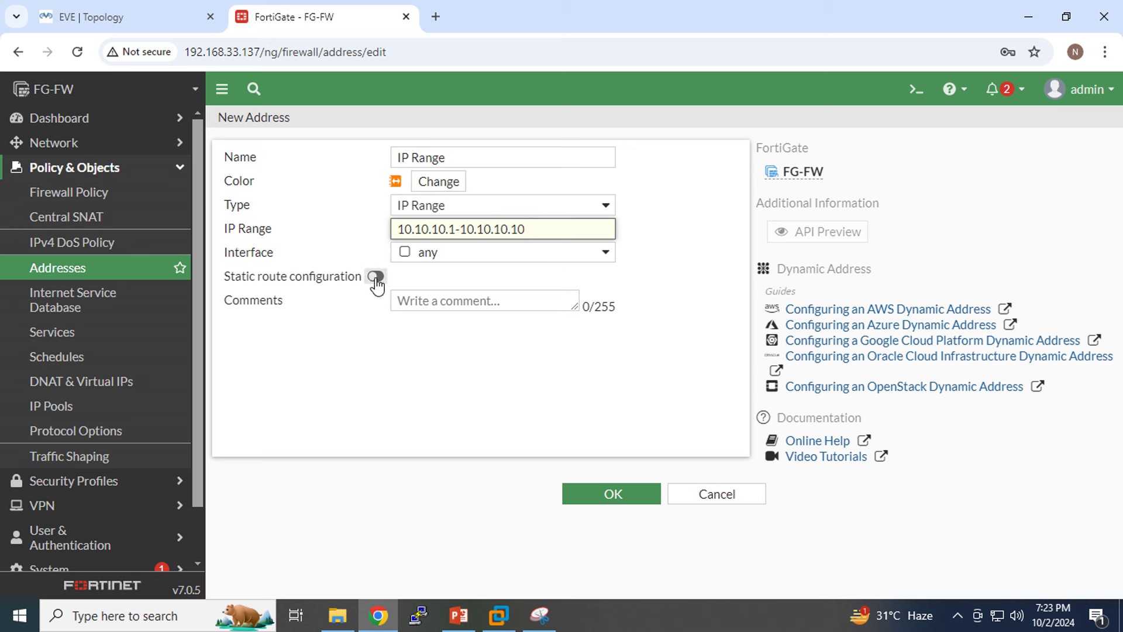
pyautogui.click(608, 493)
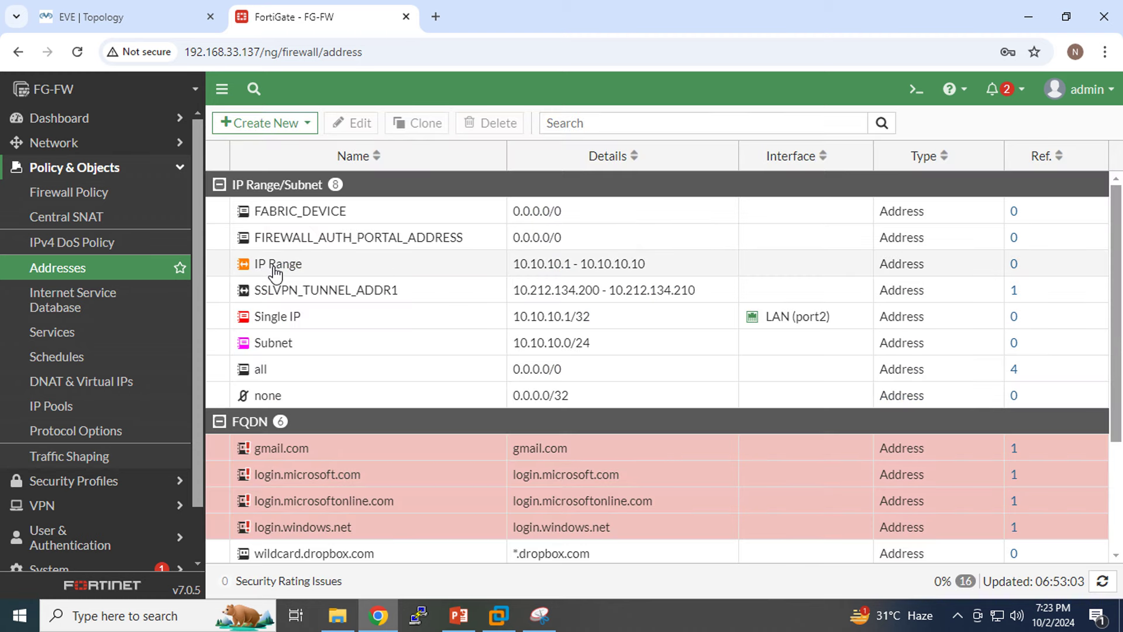
# Step: Look for the IP Range address in the source list of the Internet to DMZ FTP Server policy, check its interface and return to the addresses
pyautogui.moveTo(276, 269)
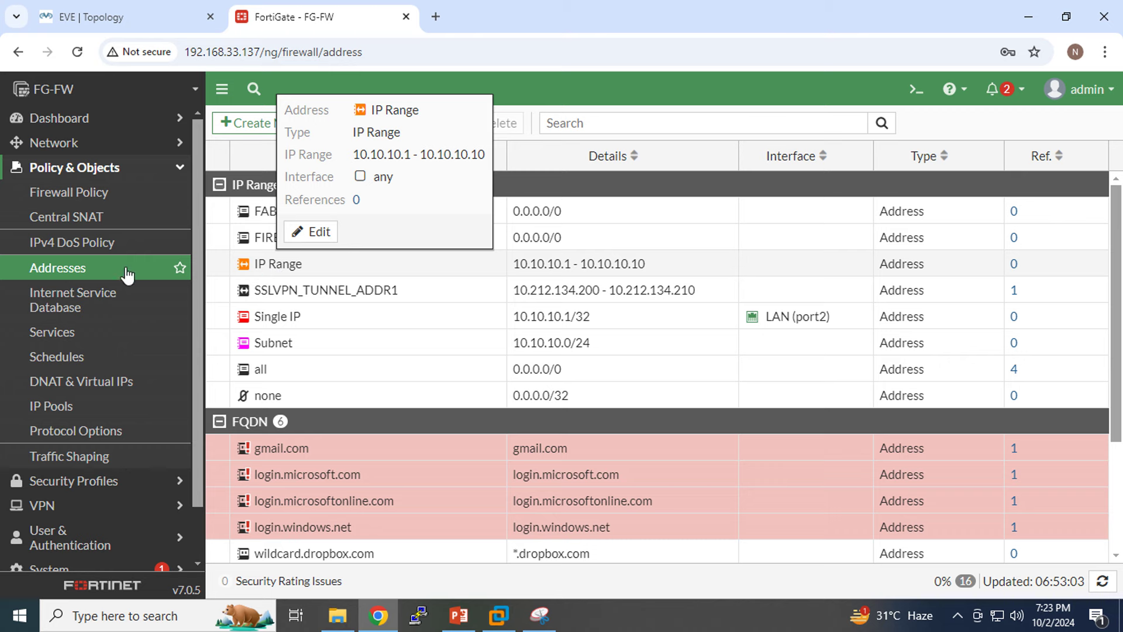
pyautogui.click(40, 193)
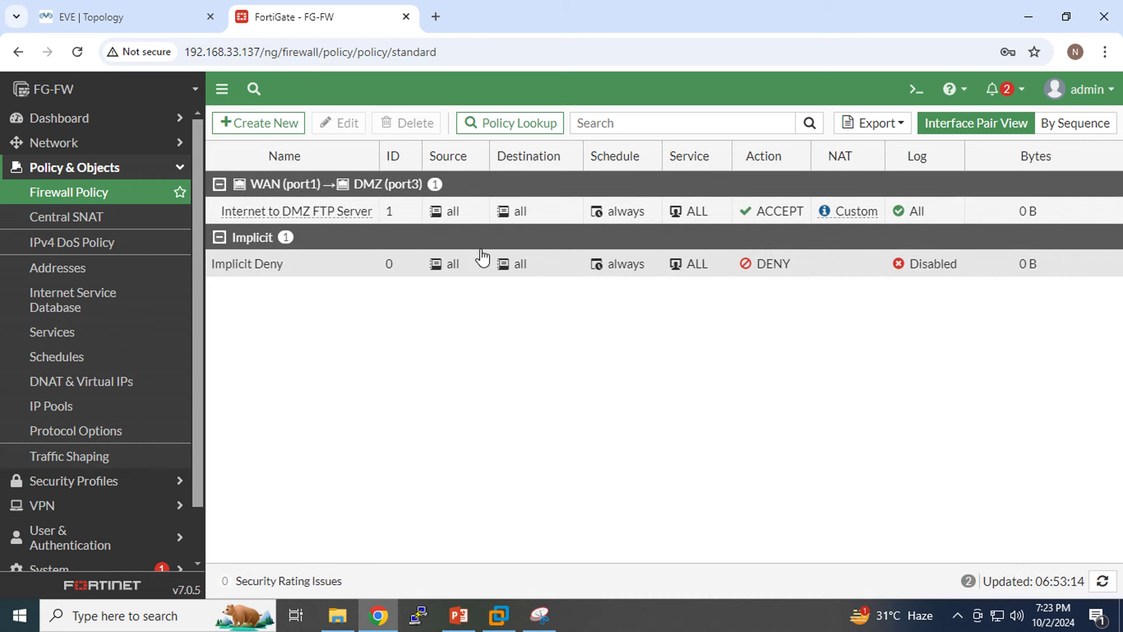
pyautogui.doubleClick(278, 211)
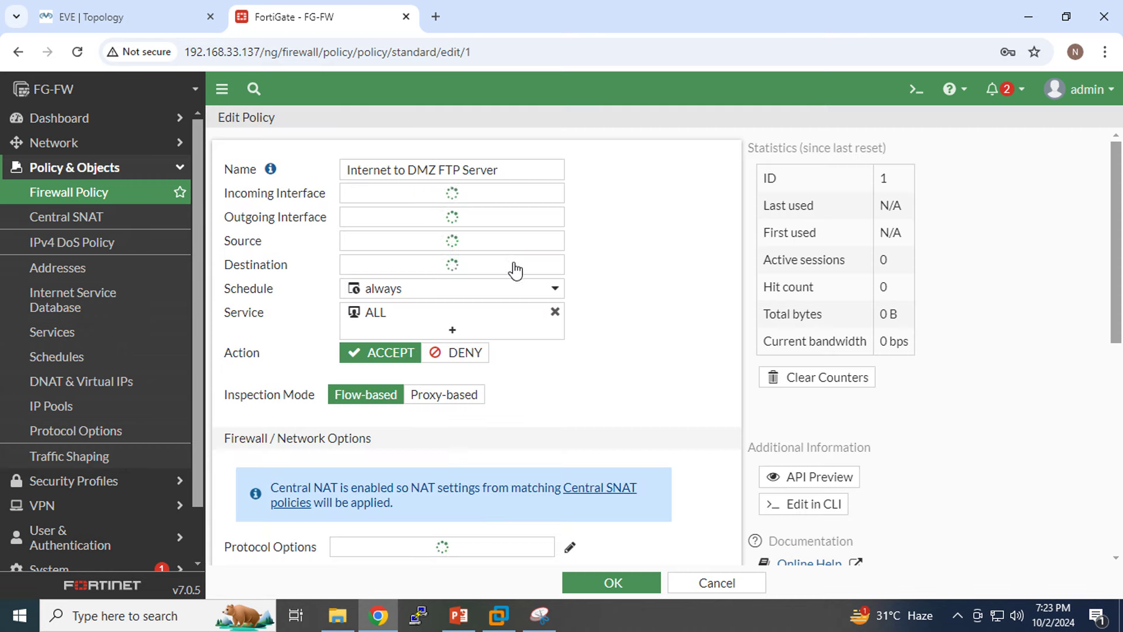
pyautogui.click(453, 258)
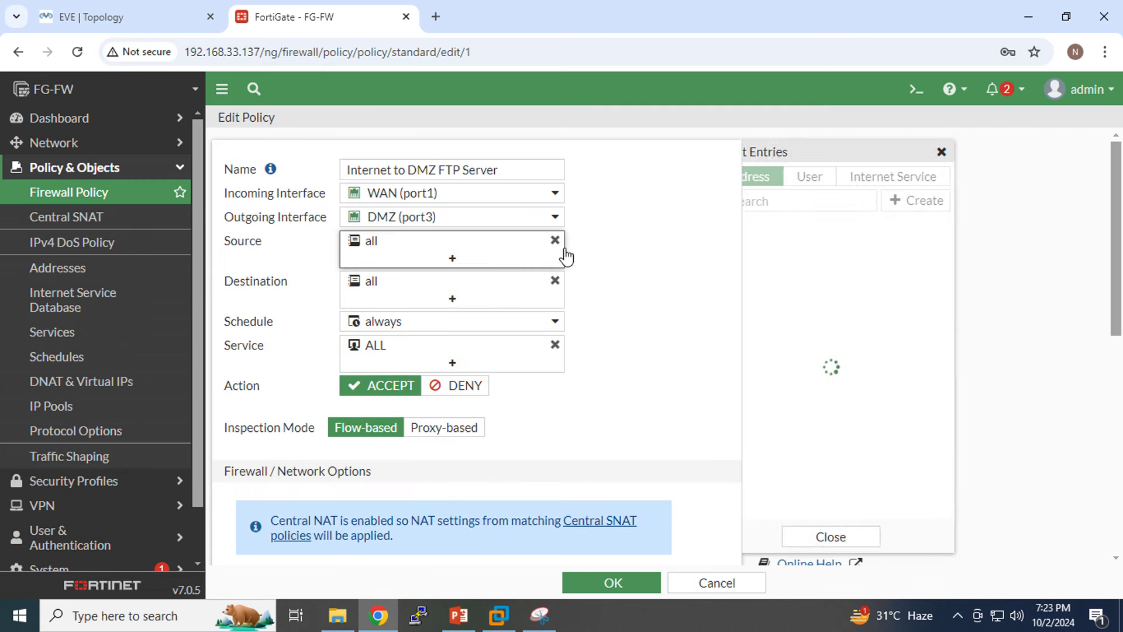
pyautogui.moveTo(804, 333)
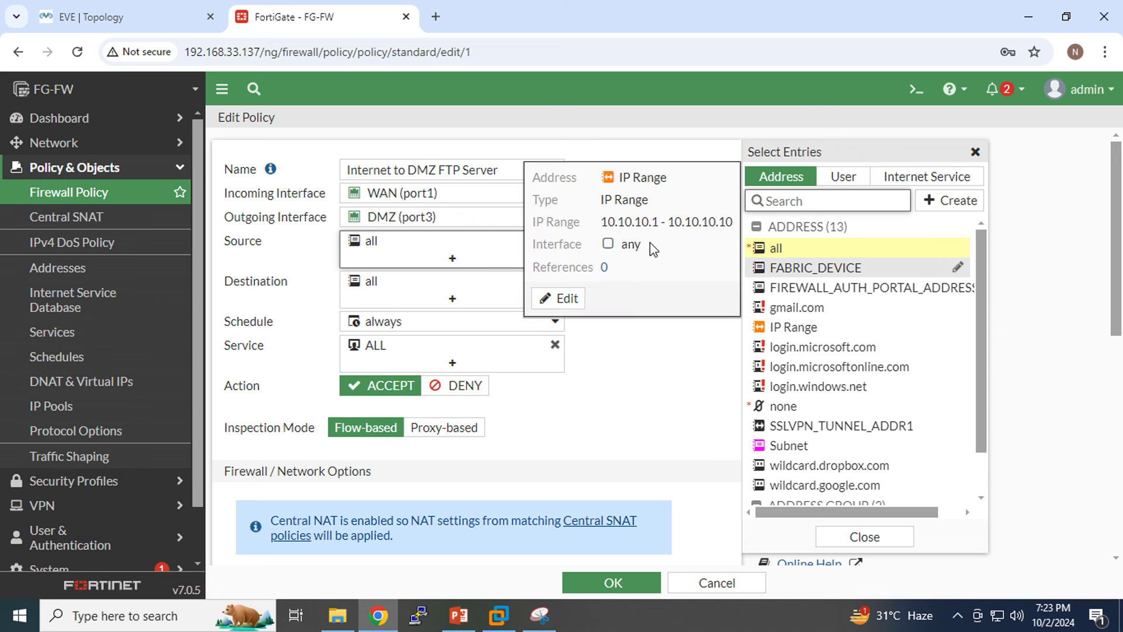
pyautogui.moveTo(650, 242); pyautogui.dragTo(606, 248)
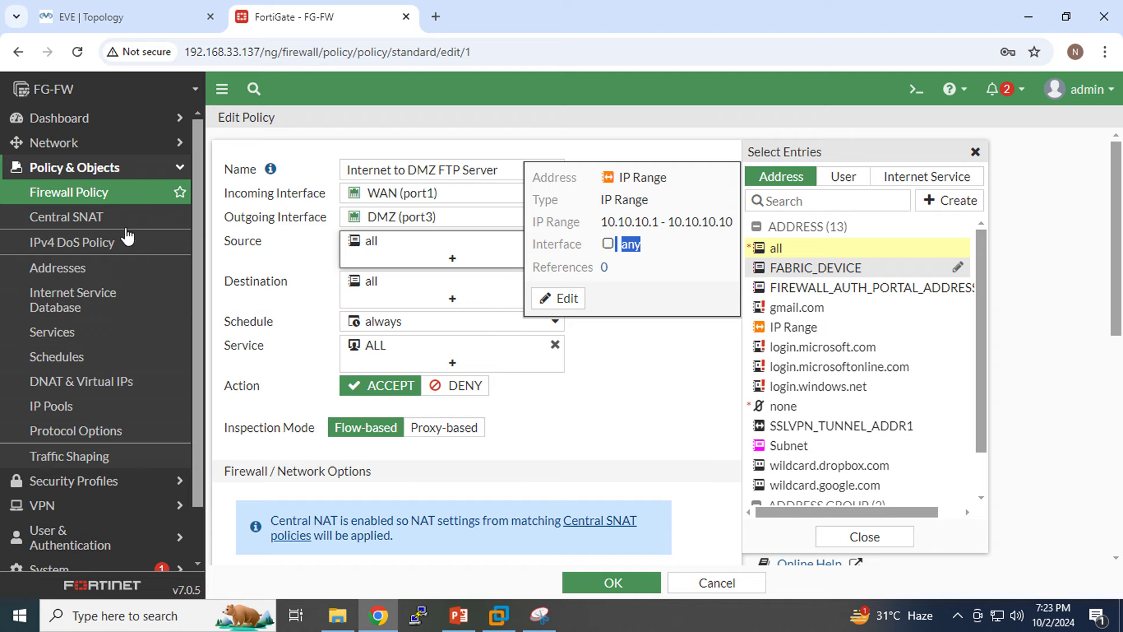
pyautogui.click(67, 270)
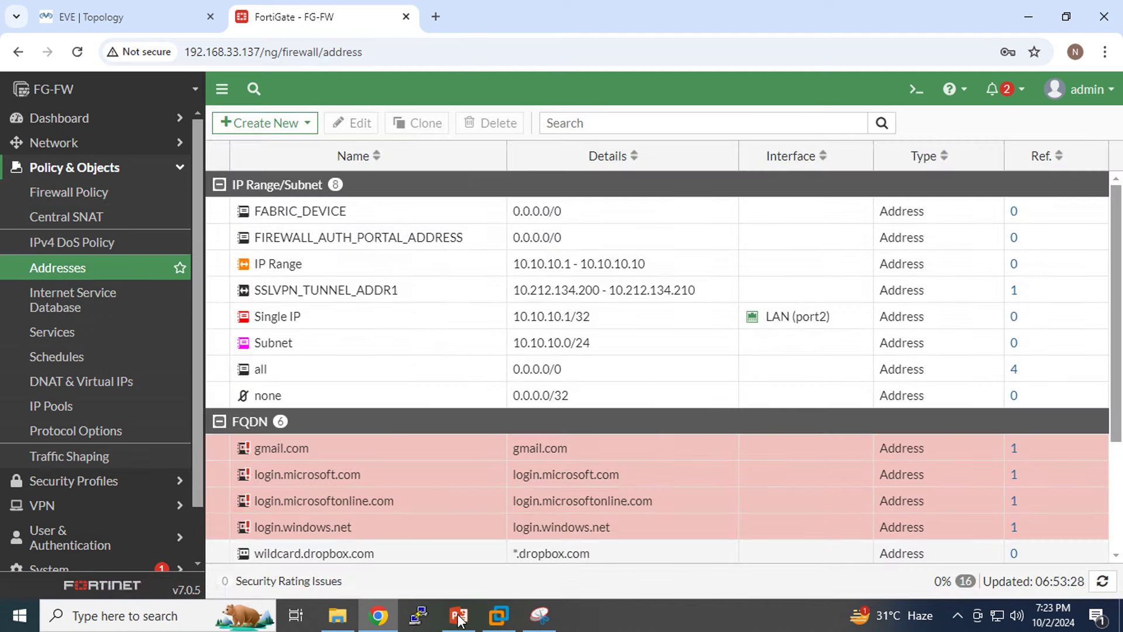
# Step: Review the FQDN address type on the PowerPoint slide and inspect the existing login.microsoft.com address in FortiGate
pyautogui.hotkey('alt', 'Tab')
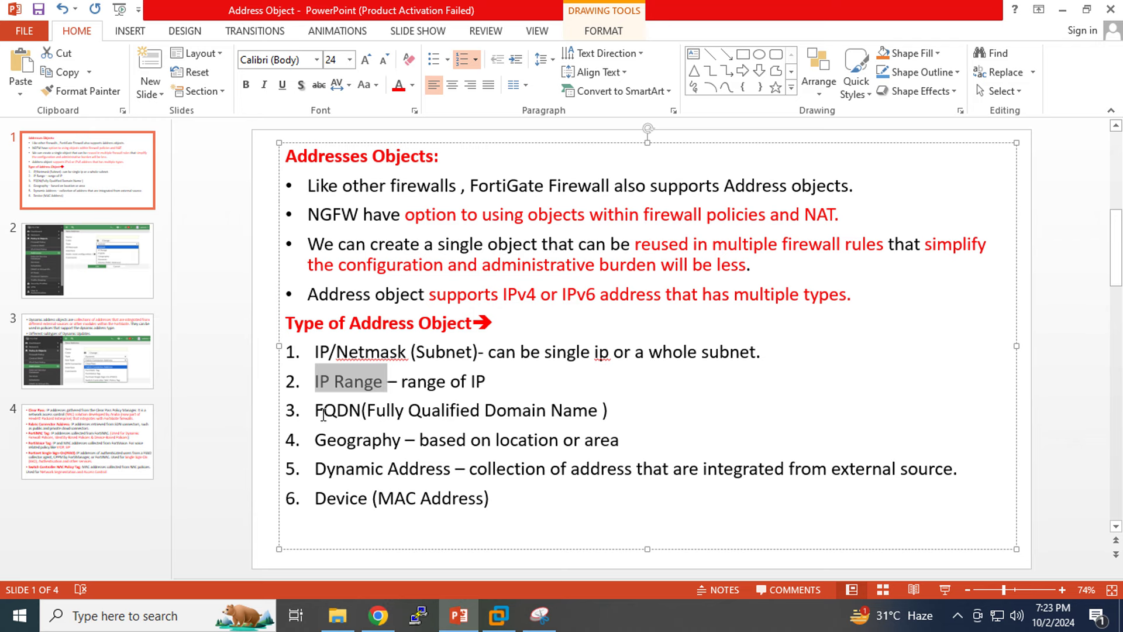
pyautogui.moveTo(316, 412); pyautogui.dragTo(361, 412)
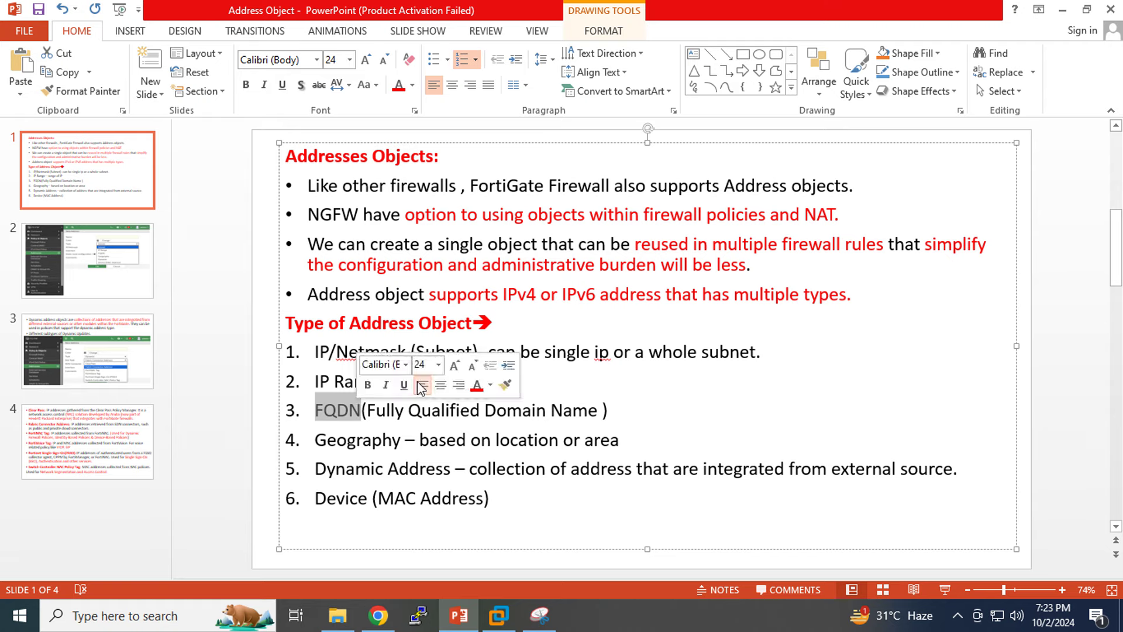
pyautogui.click(376, 614)
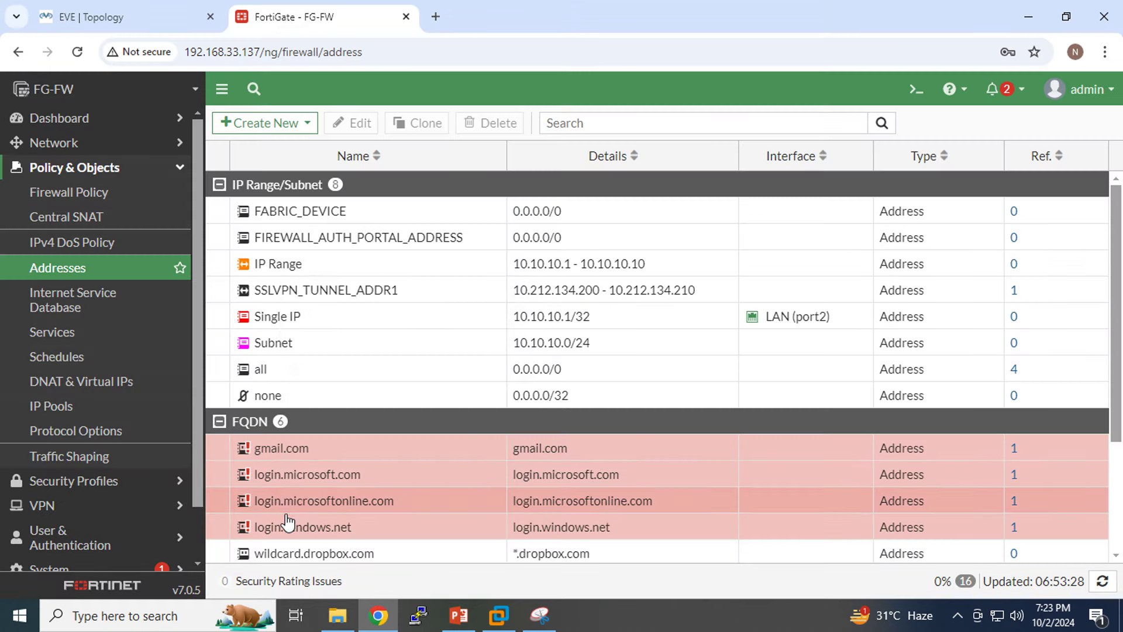
pyautogui.moveTo(303, 481)
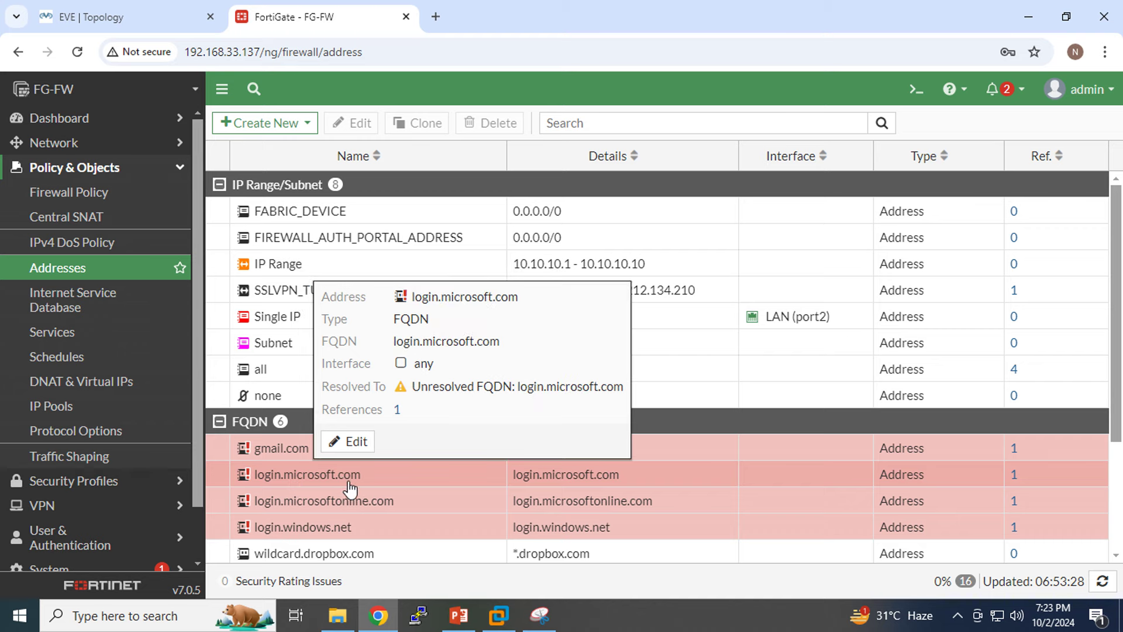
# Step: Start another new address object and name it FQDN Youtube
pyautogui.click(279, 121)
pyautogui.click(268, 153)
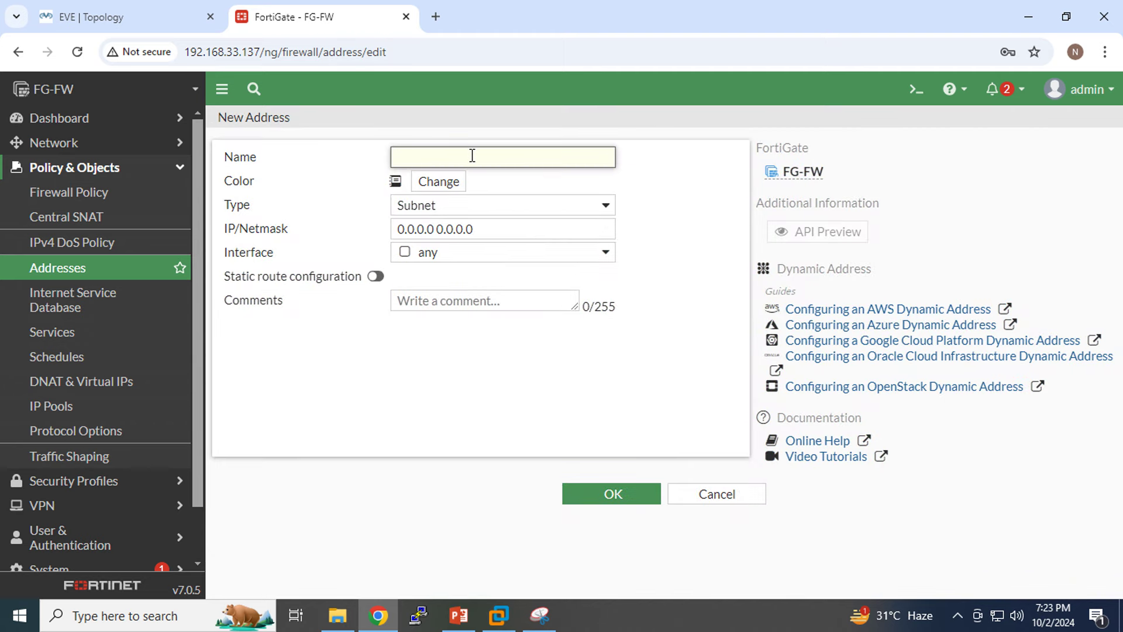
pyautogui.write('Faceboo')
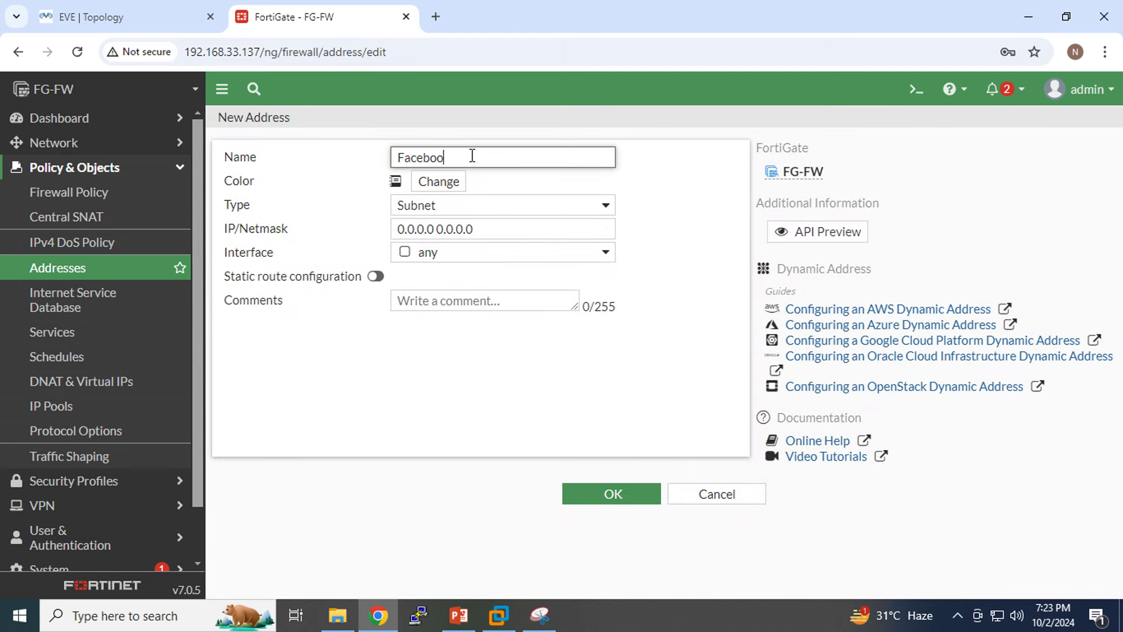
pyautogui.write('k')
pyautogui.press('Home')
pyautogui.write('FQDN')
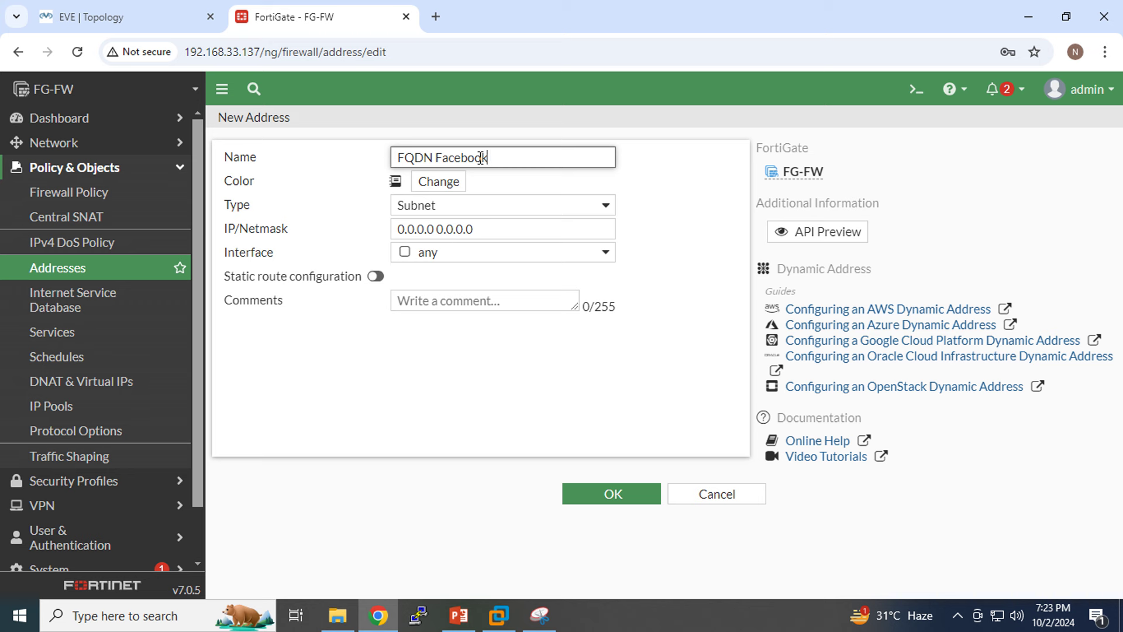
pyautogui.moveTo(487, 158); pyautogui.dragTo(439, 158)
pyautogui.press('BackSpace')
pyautogui.write('Youtube')
# Step: Set the address type to FQDN with the domain youtube.com, keep the interface as any and save the object
pyautogui.click(492, 205)
pyautogui.click(466, 272)
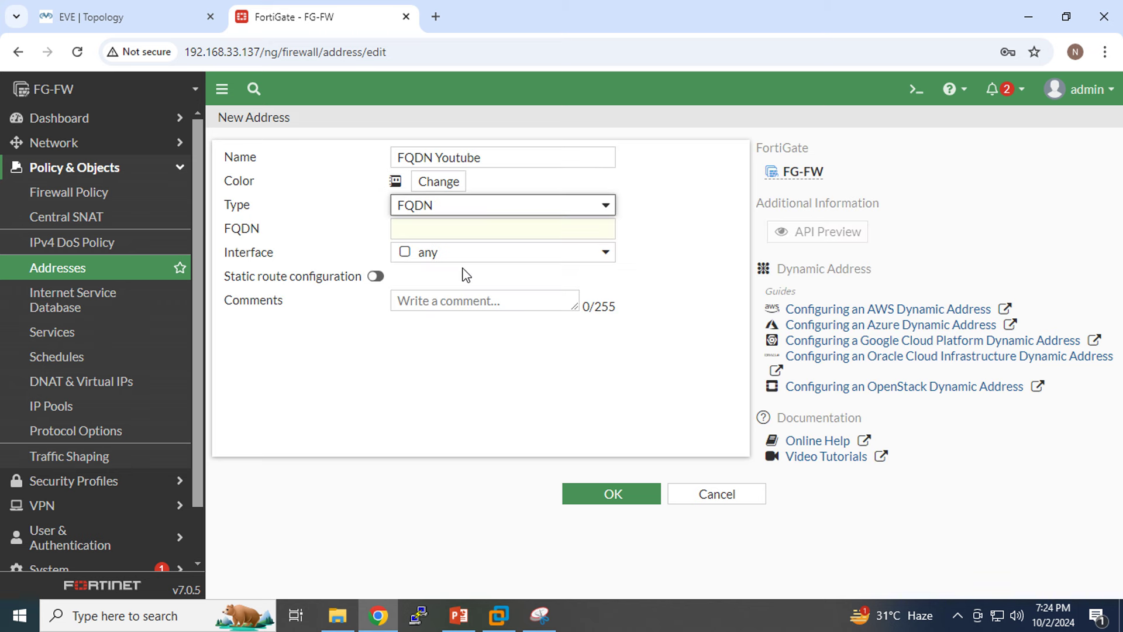
pyautogui.click(480, 230)
pyautogui.write('y')
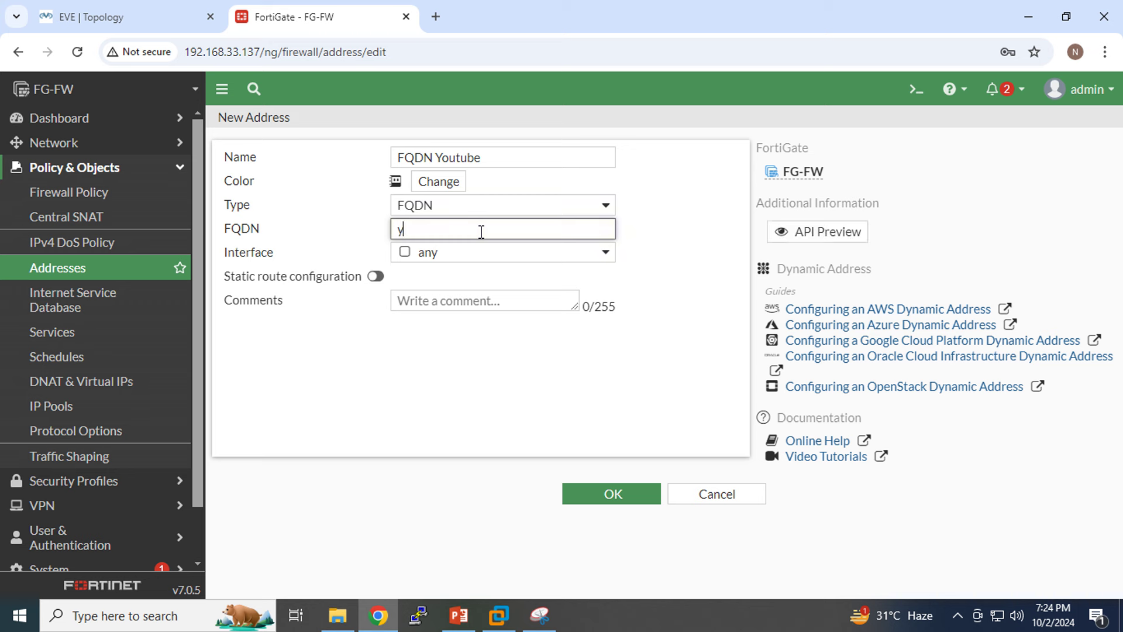
pyautogui.write('outube.com')
pyautogui.click(513, 256)
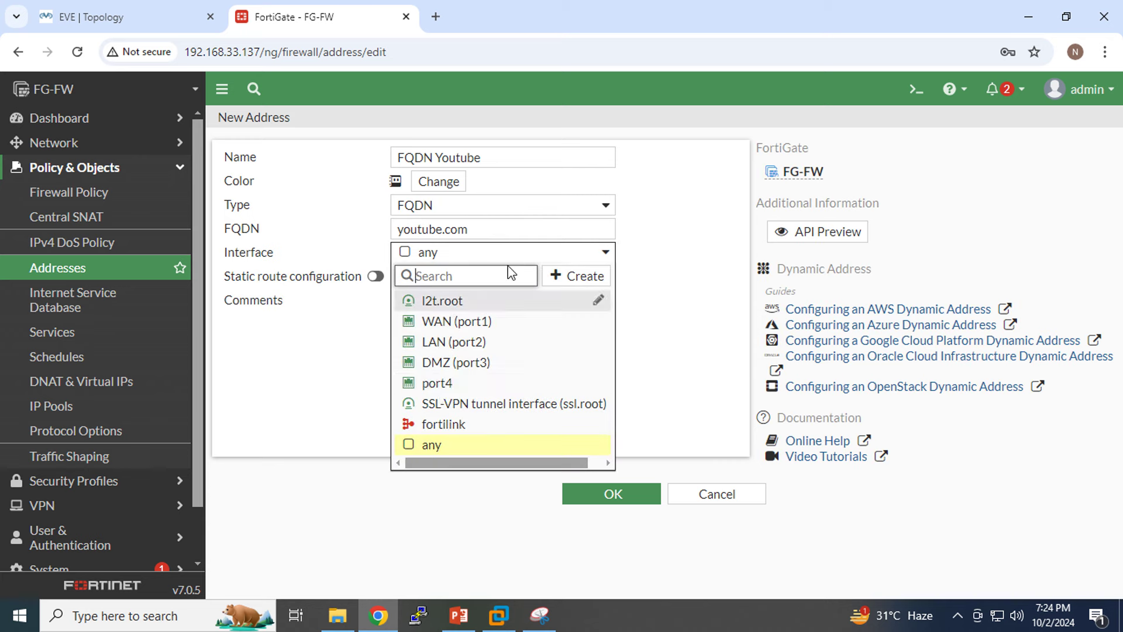
pyautogui.click(553, 258)
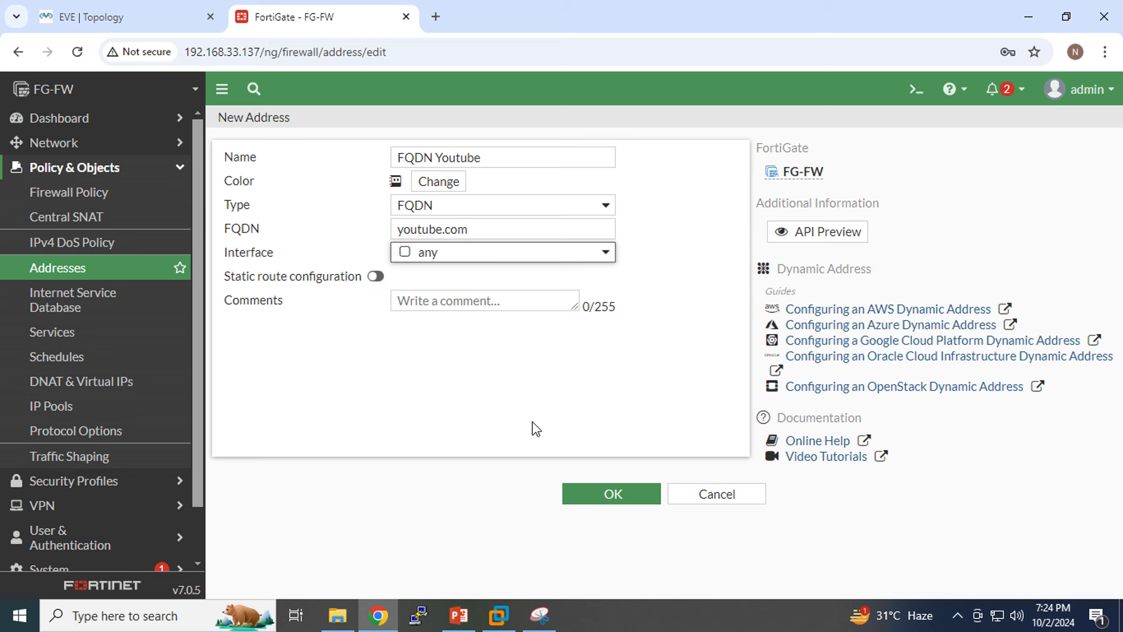
pyautogui.click(595, 500)
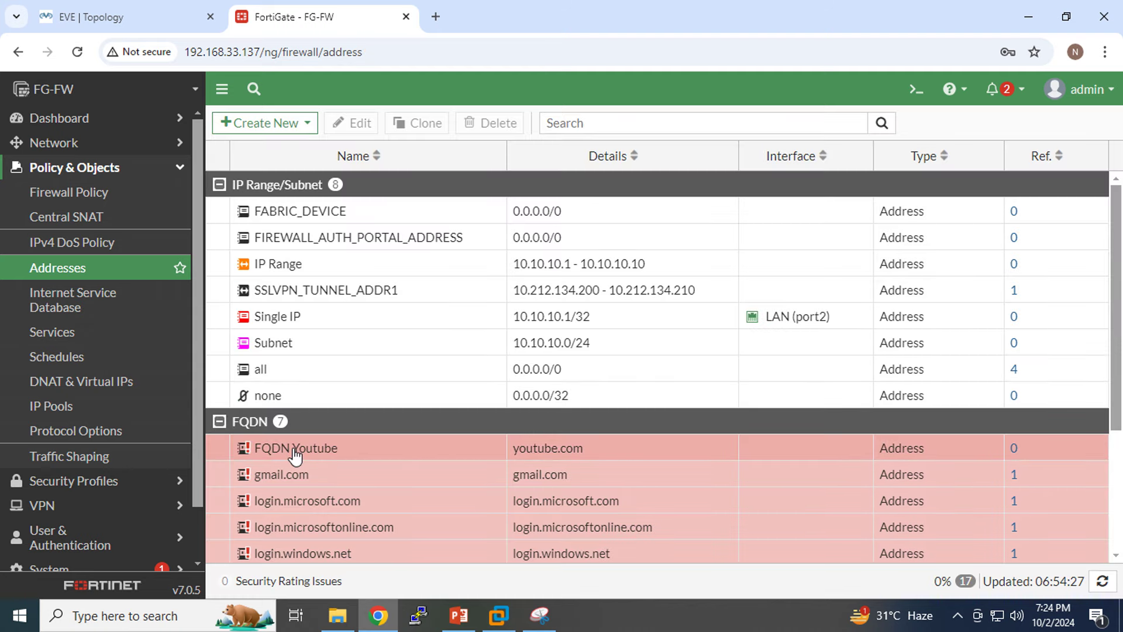
# Step: Inspect the FQDN Youtube address details, then look through the firewall policy list and the Central SNAT page
pyautogui.moveTo(295, 456)
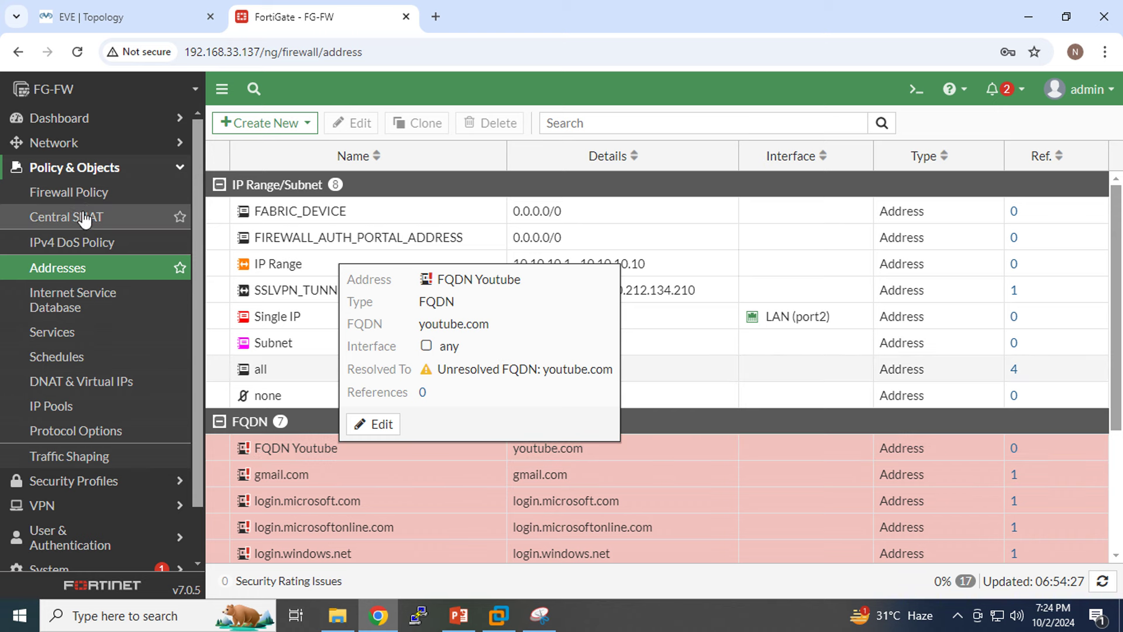
pyautogui.click(64, 199)
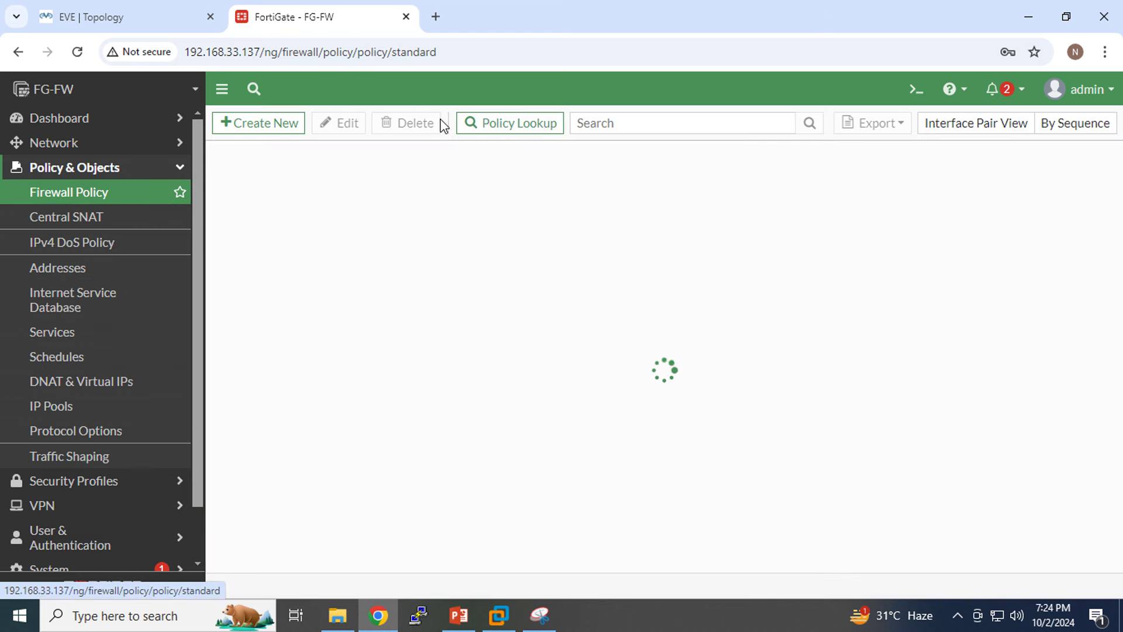
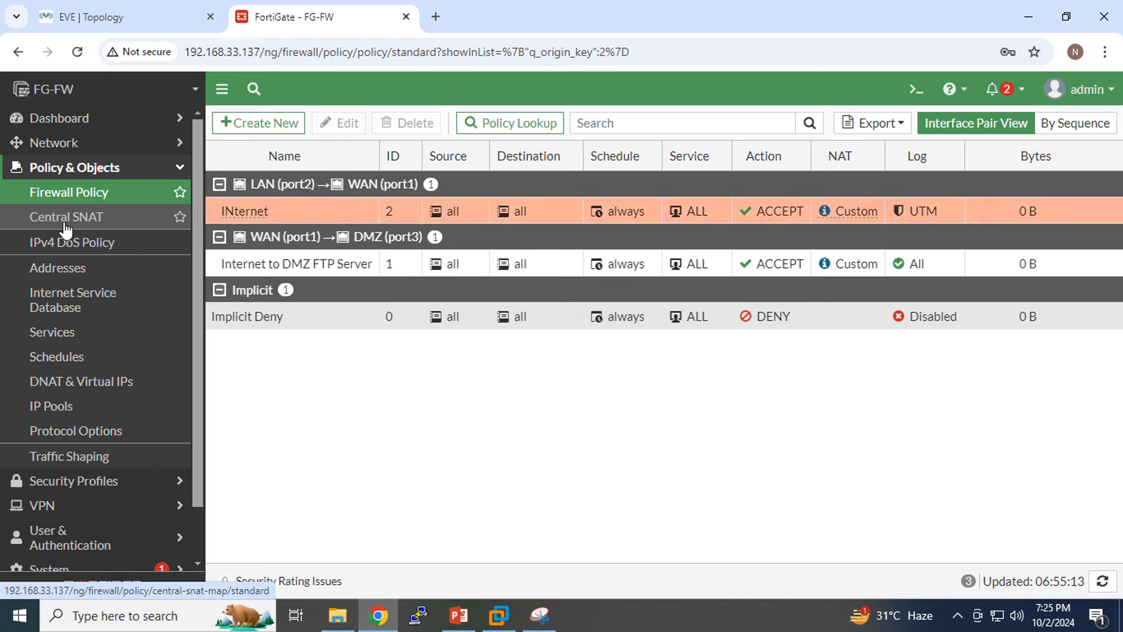
pyautogui.click(66, 229)
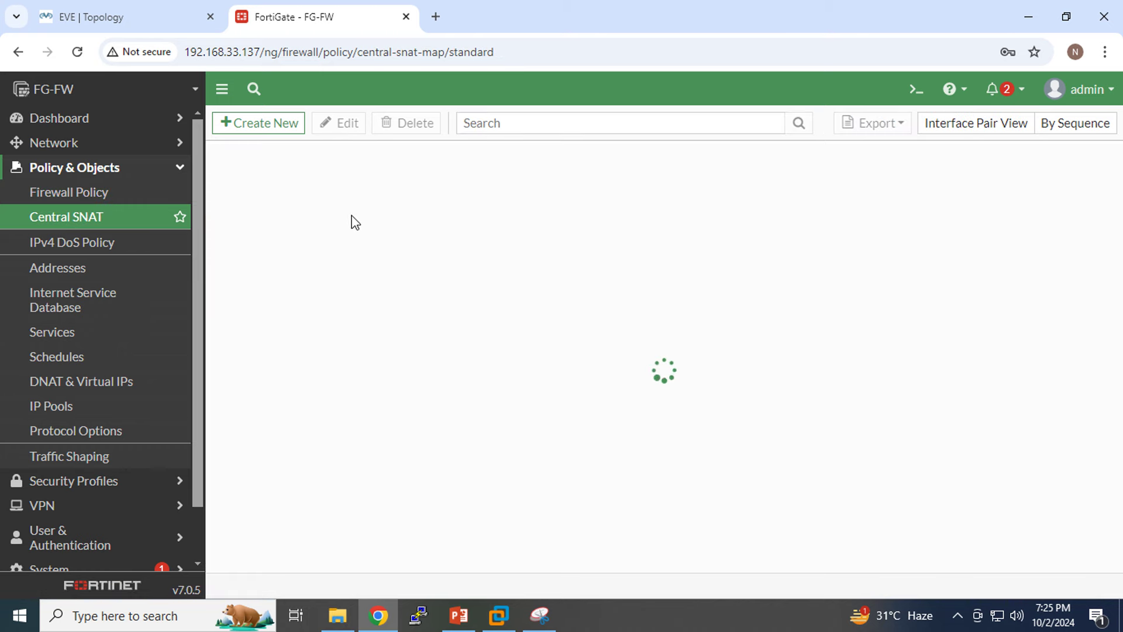
pyautogui.click(89, 200)
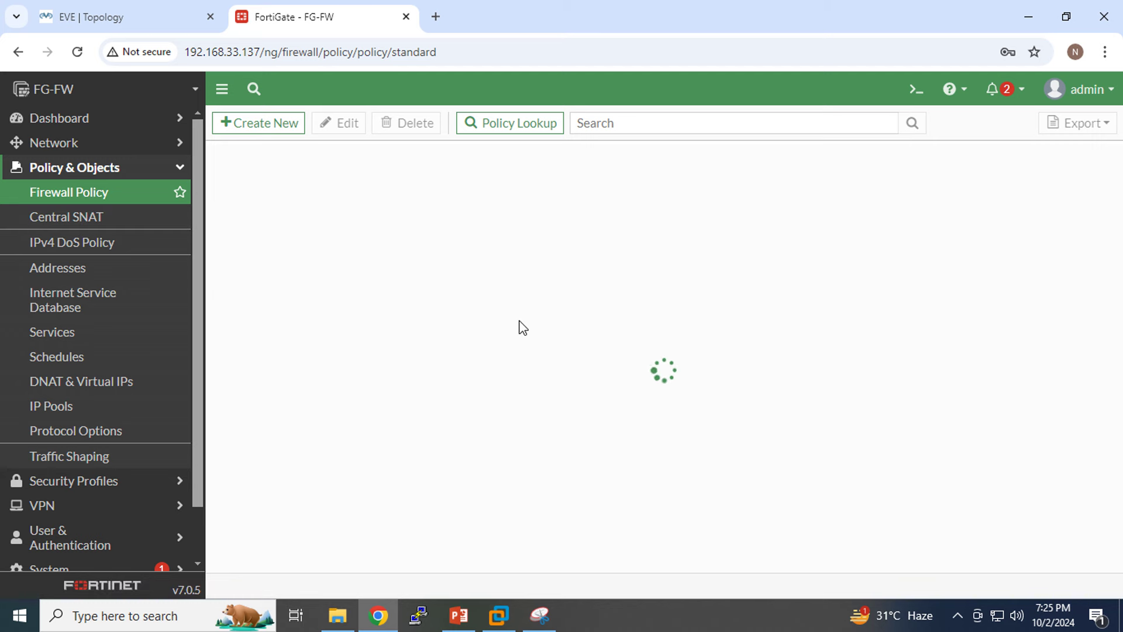
pyautogui.moveTo(496, 324)
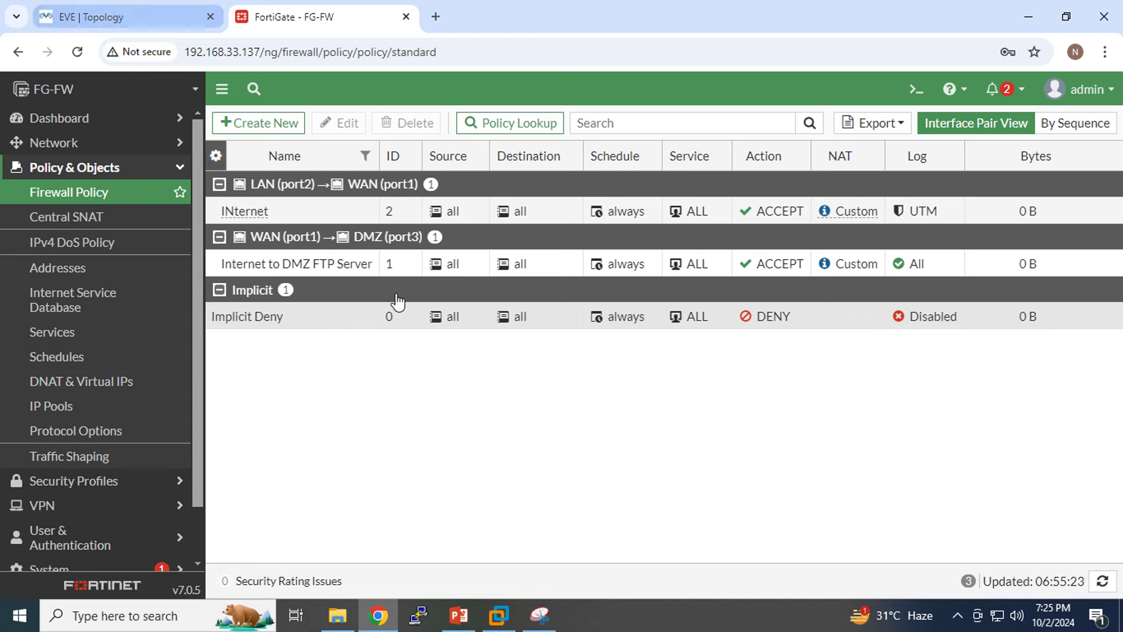
# Step: Review the Geography address type on the PowerPoint slide and return to FortiGate
pyautogui.click(459, 623)
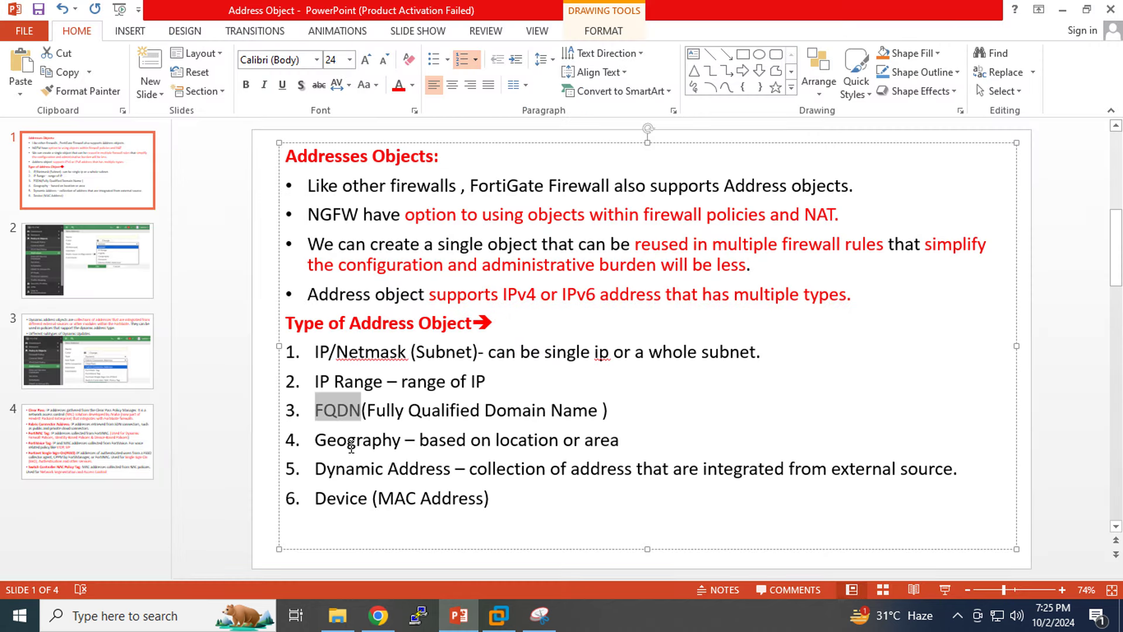
pyautogui.click(321, 410)
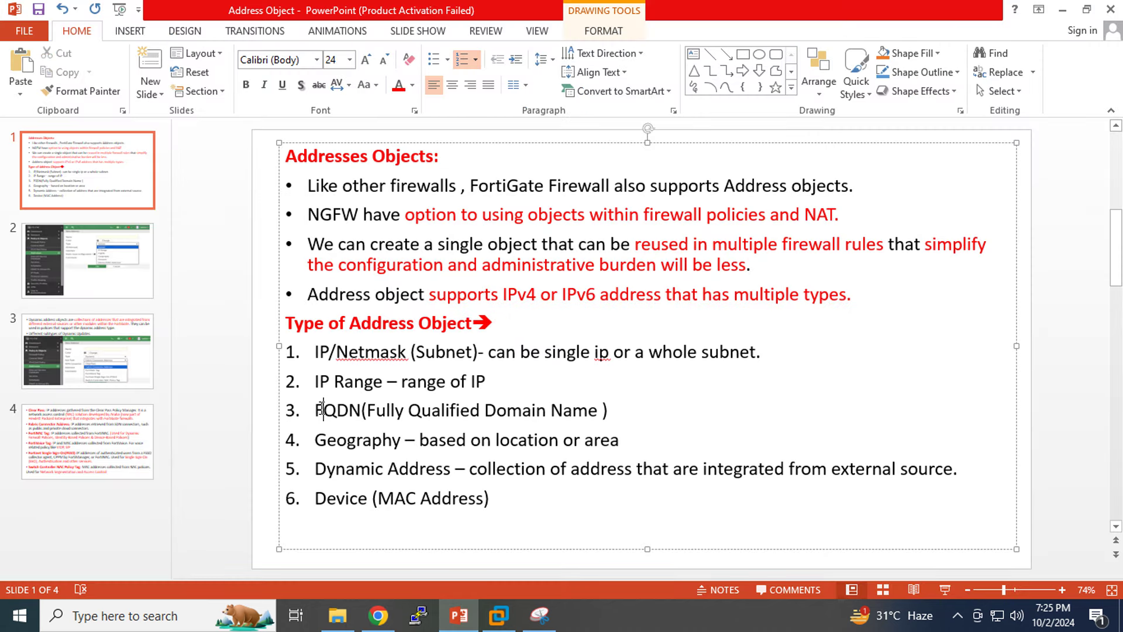
pyautogui.moveTo(315, 410); pyautogui.dragTo(401, 443)
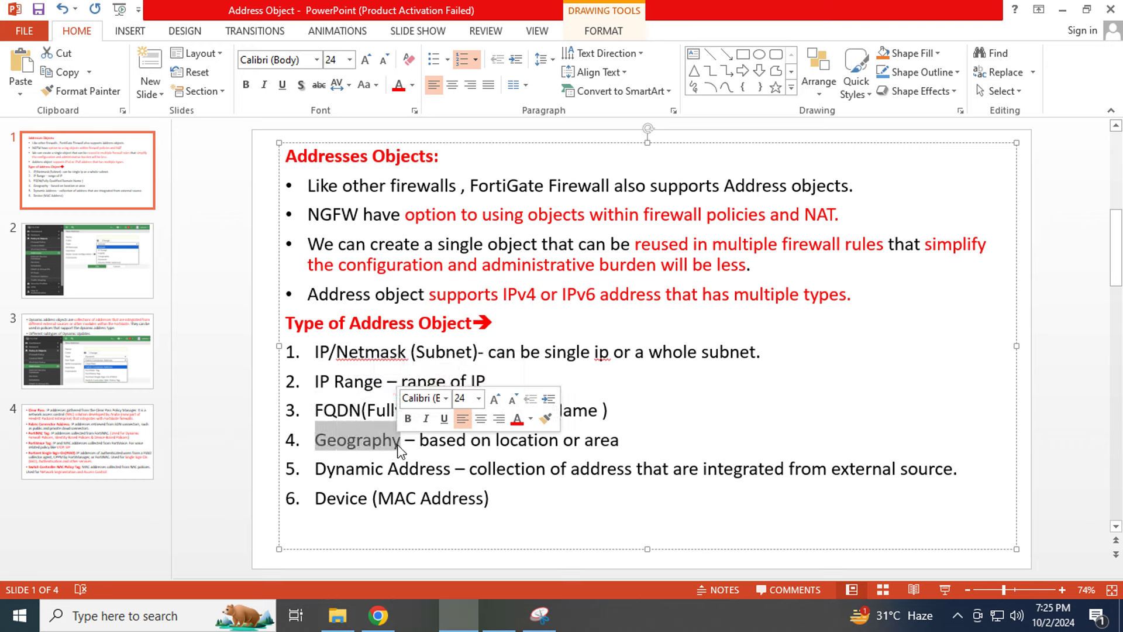
pyautogui.click(379, 615)
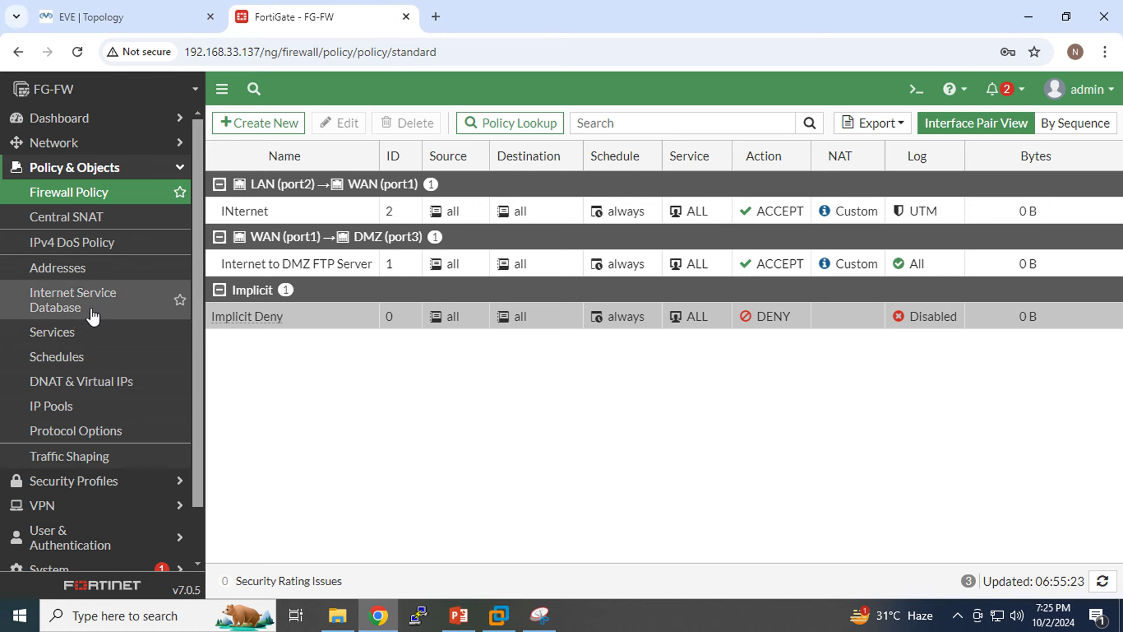
# Step: Start a new address object from the address list and name it Geogrophy
pyautogui.click(70, 267)
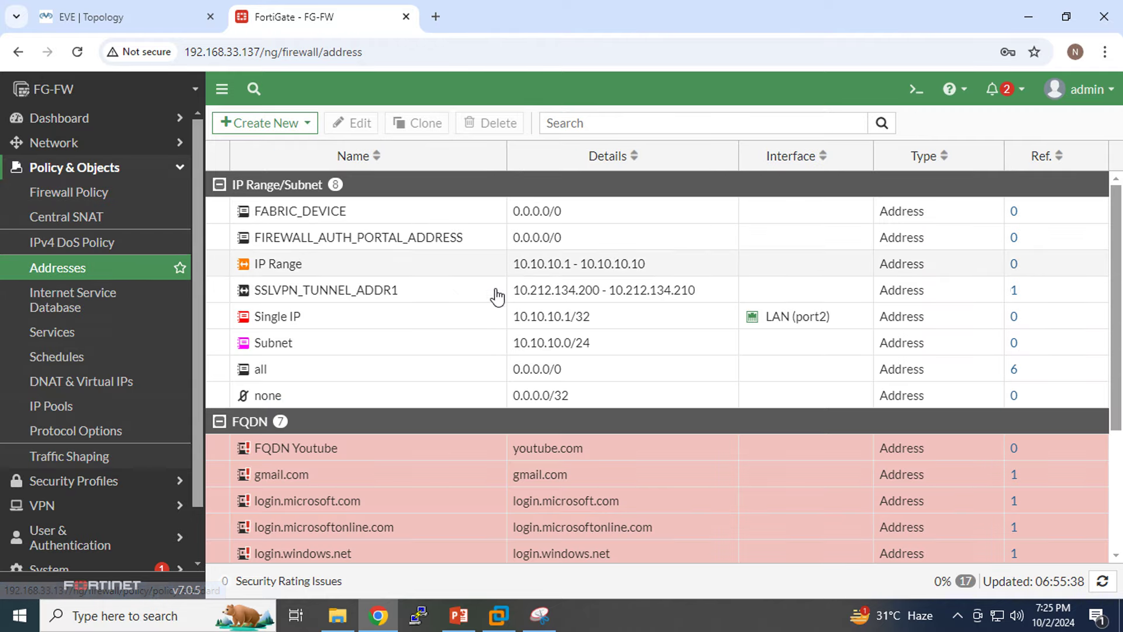
pyautogui.click(265, 129)
pyautogui.click(258, 147)
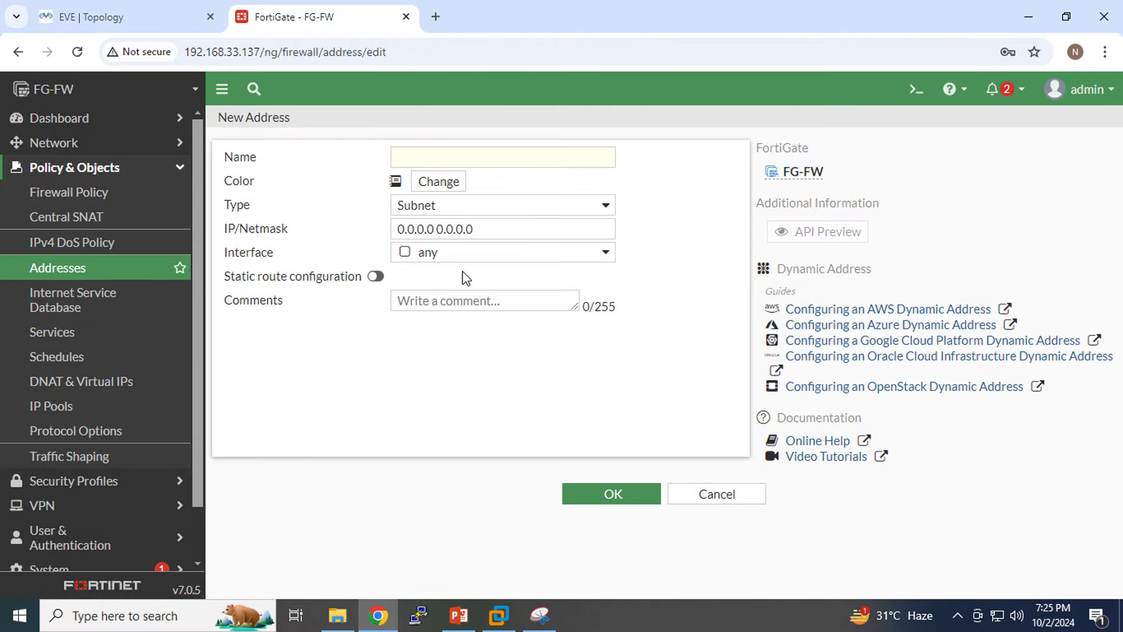
pyautogui.click(475, 158)
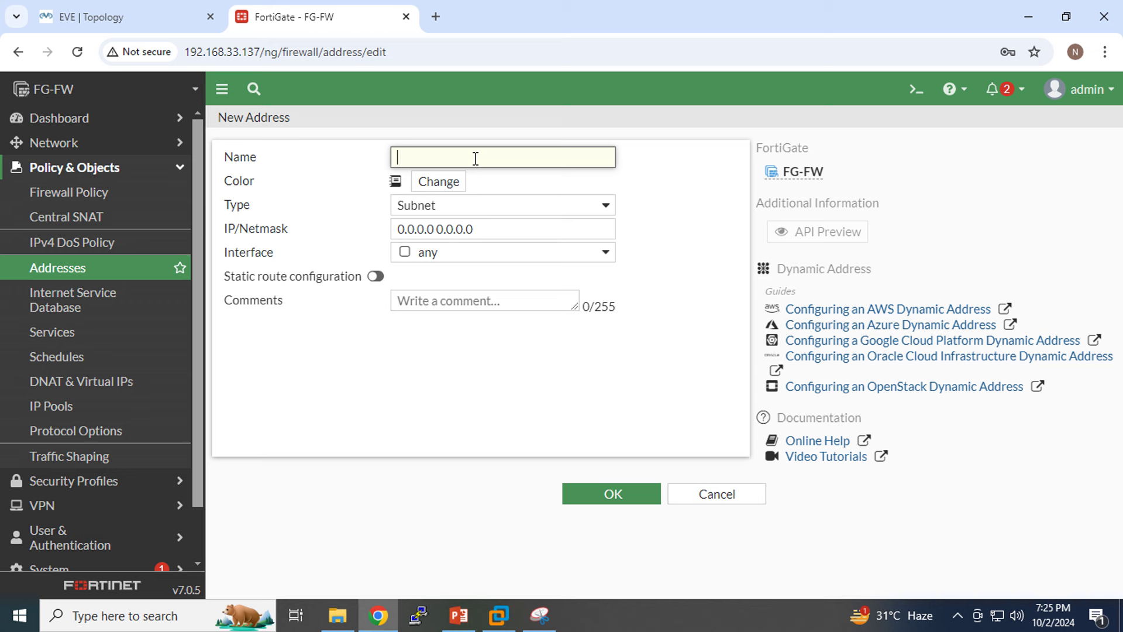
pyautogui.write('Ge')
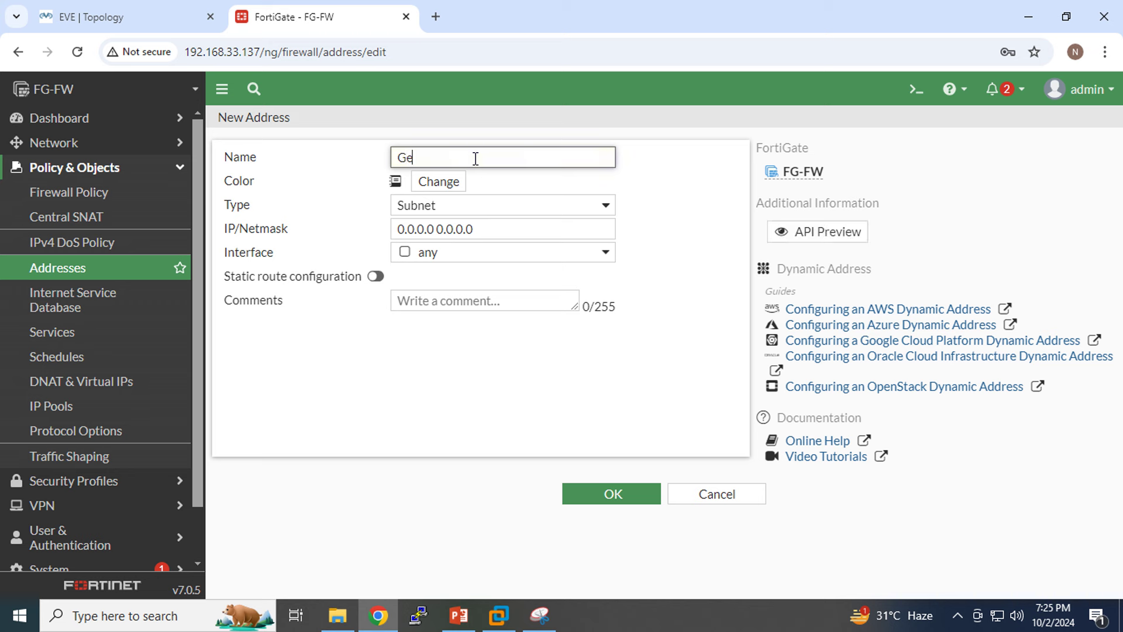
pyautogui.write('ogrophy')
# Step: Set the new address's type to Geography and its color to blue
pyautogui.click(517, 206)
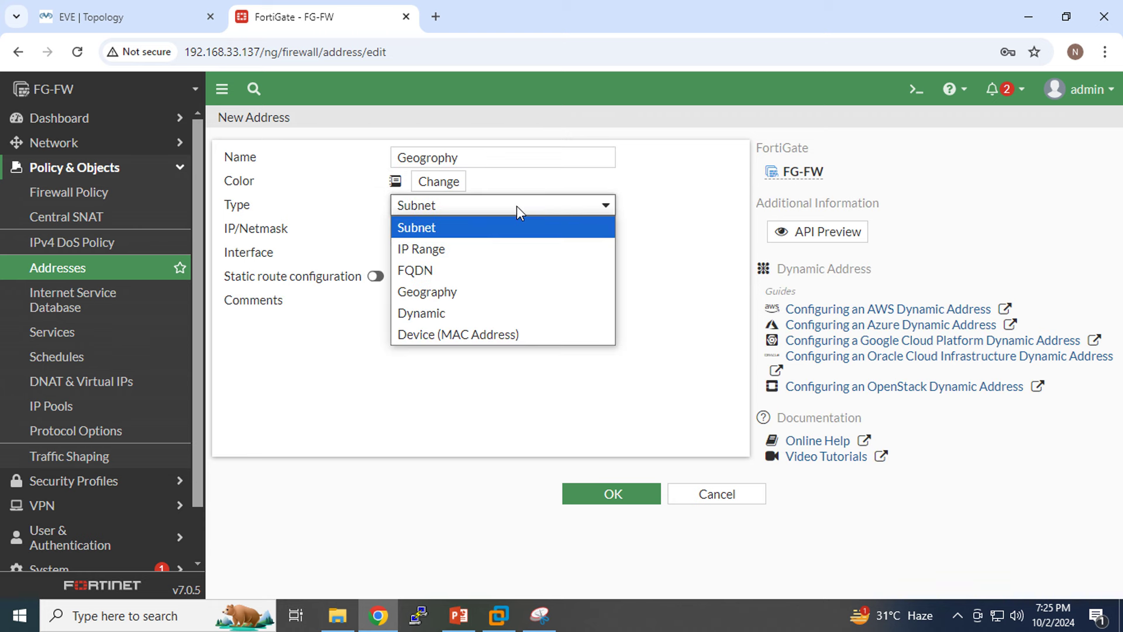
pyautogui.click(462, 295)
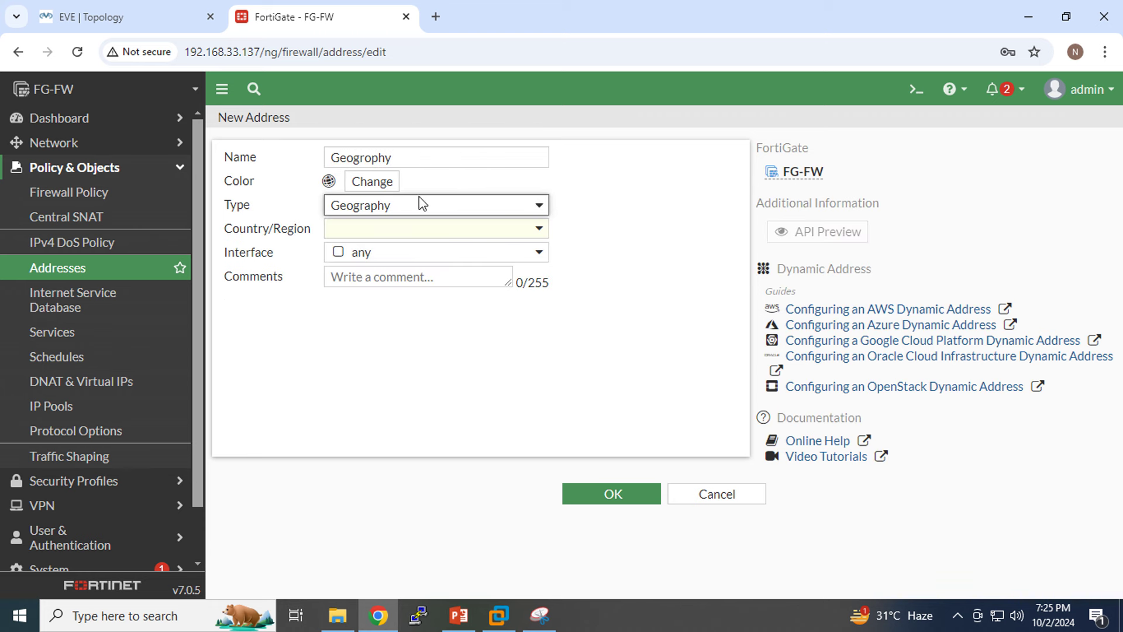
pyautogui.click(374, 181)
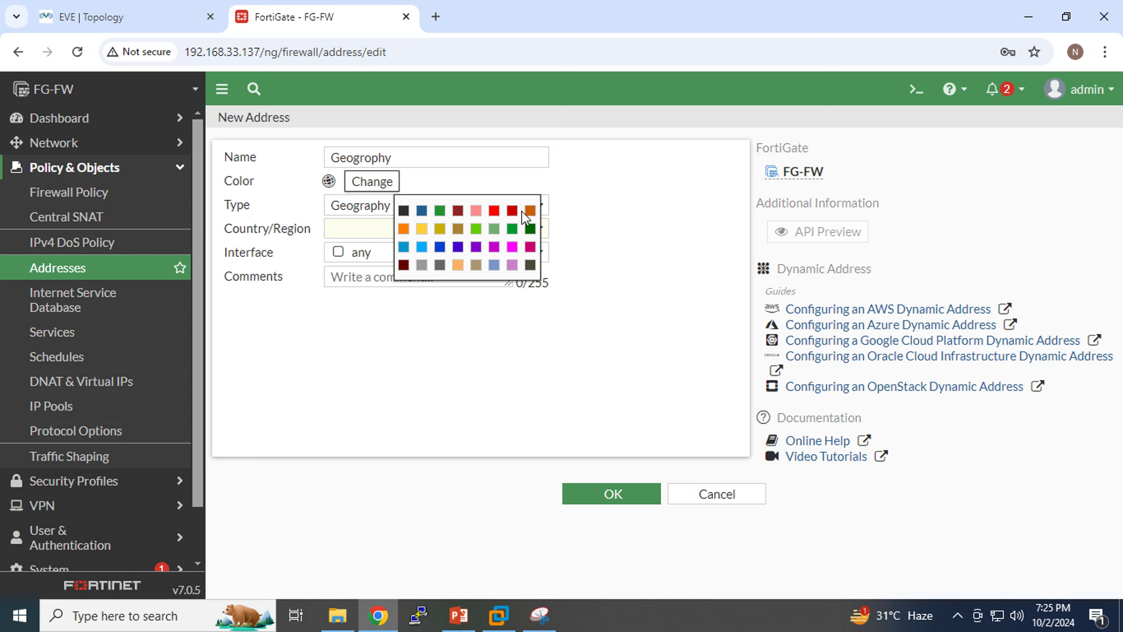
pyautogui.click(423, 211)
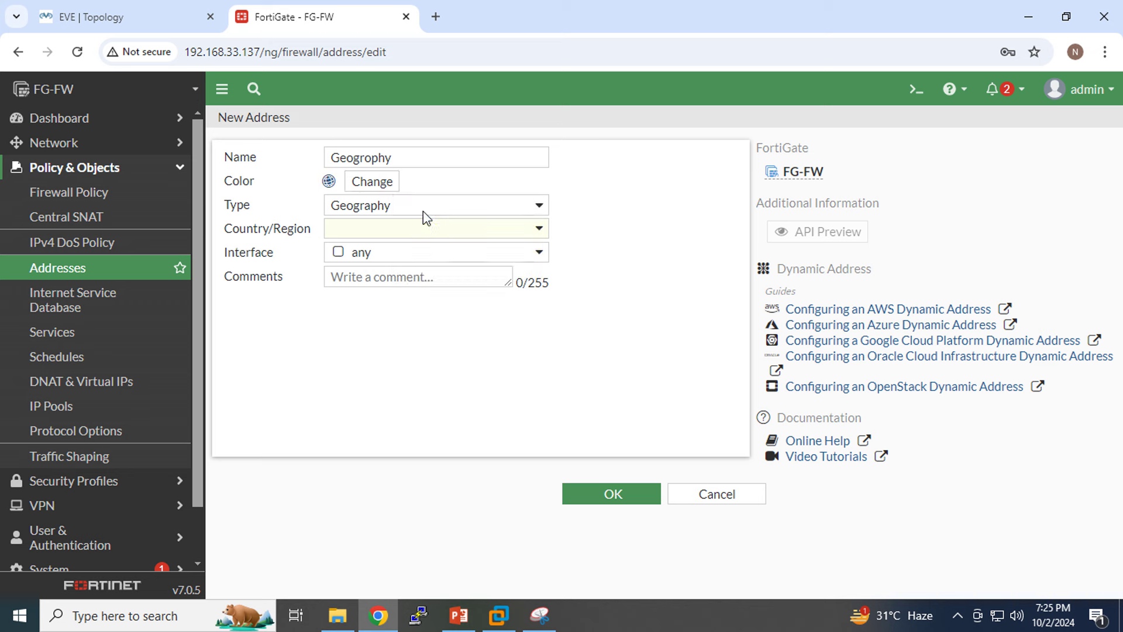
# Step: Select India as the country, save the geography address with interface any and find it in the address list
pyautogui.click(393, 231)
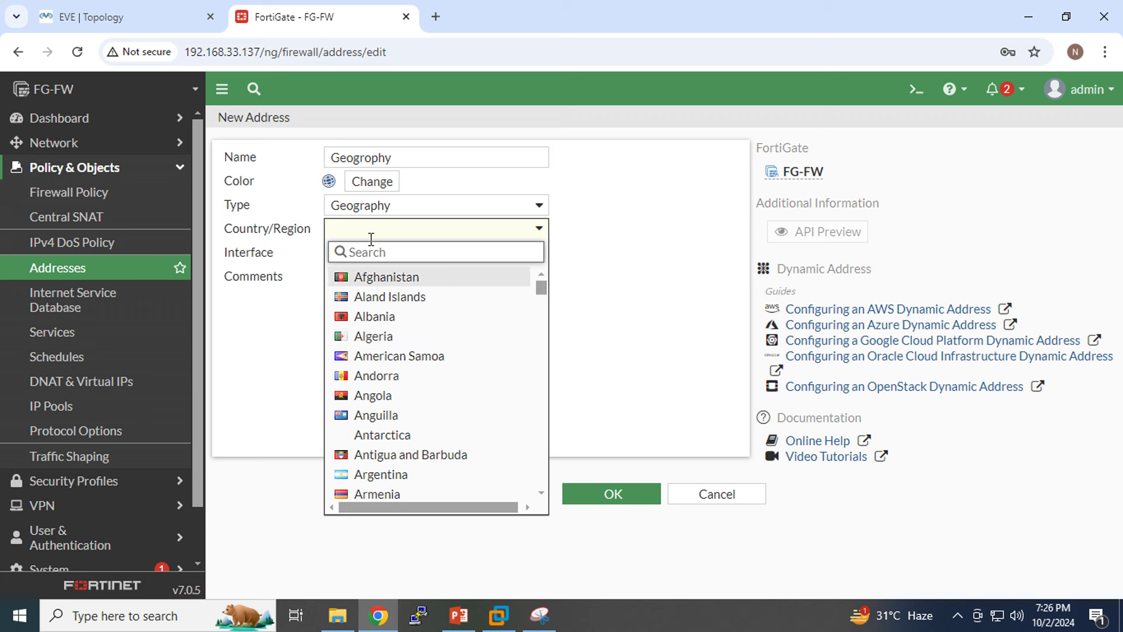
pyautogui.write('india')
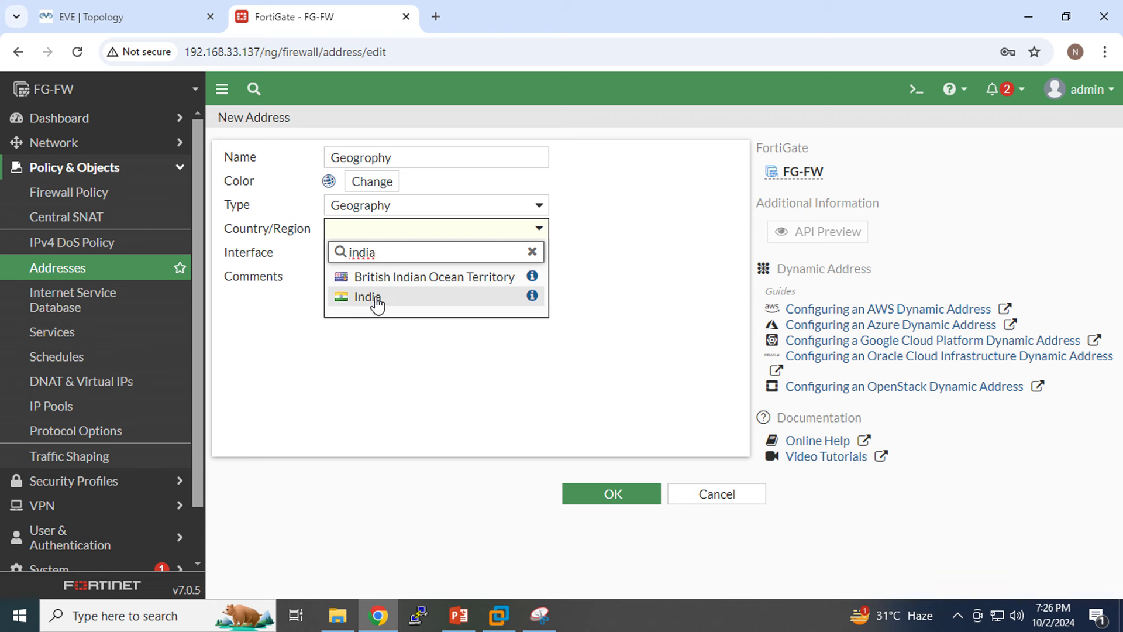
pyautogui.click(375, 298)
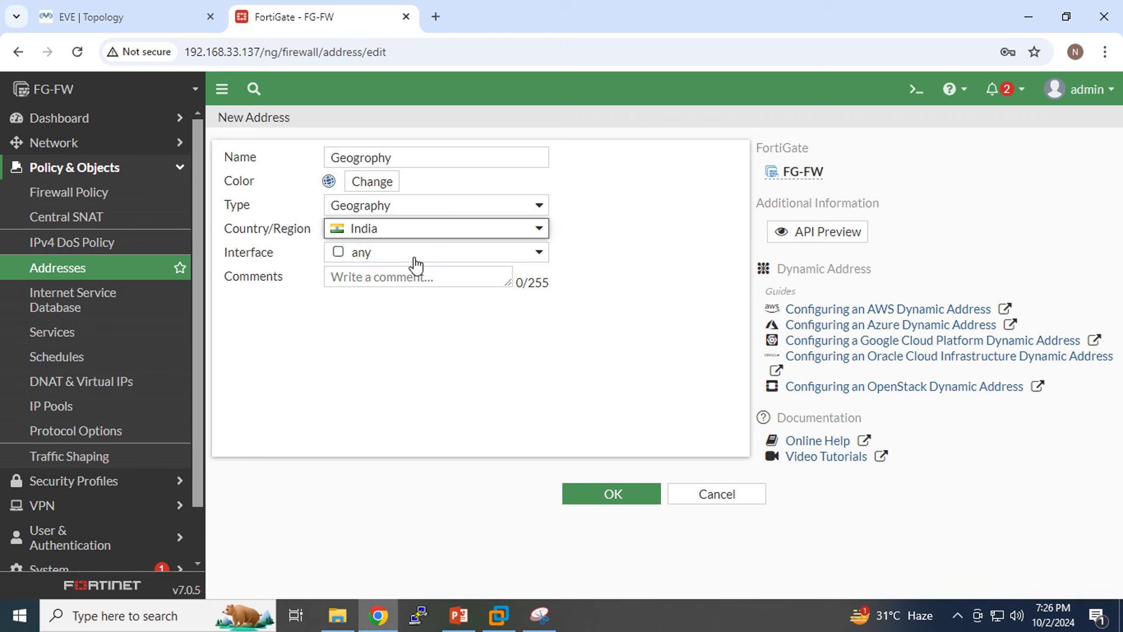
pyautogui.click(626, 501)
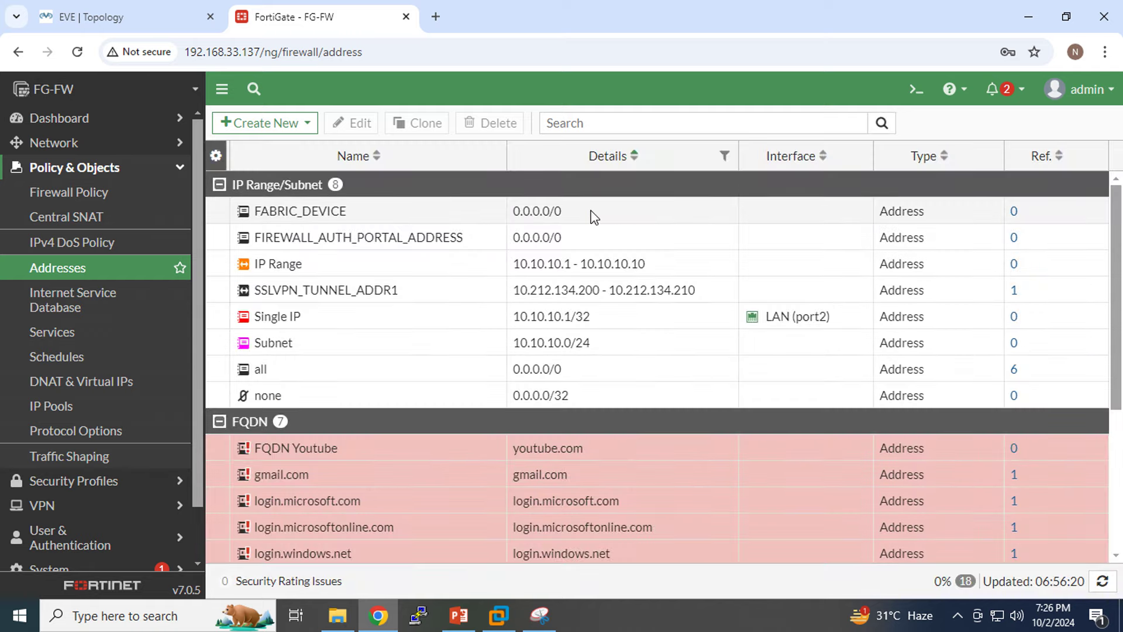
pyautogui.scroll(-4, 500, 347)
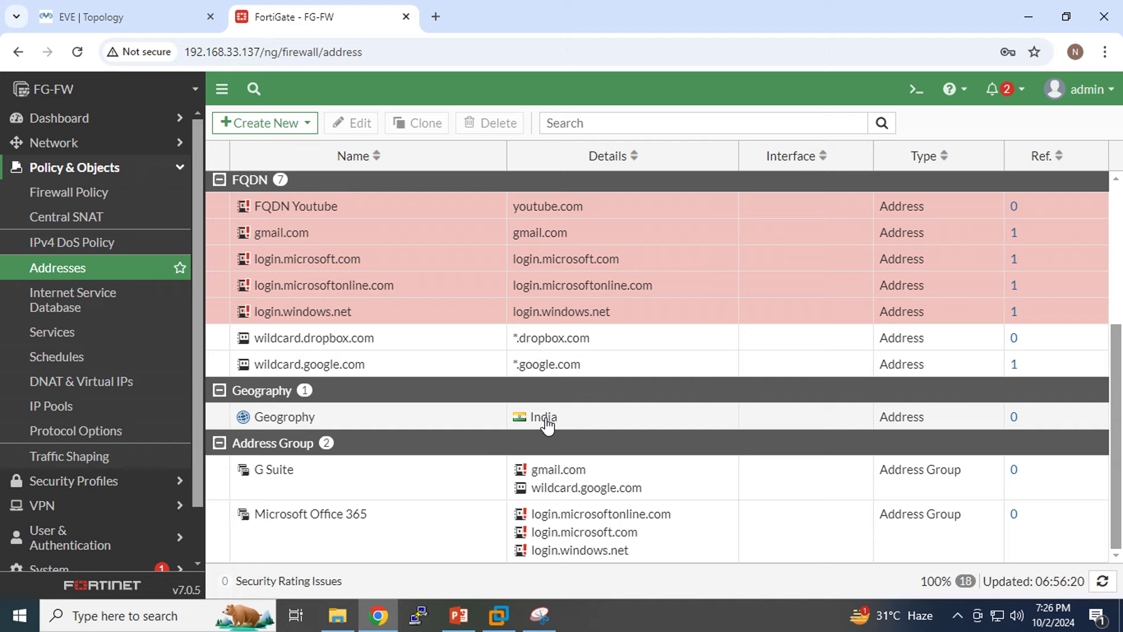
pyautogui.scroll(5, 547, 425)
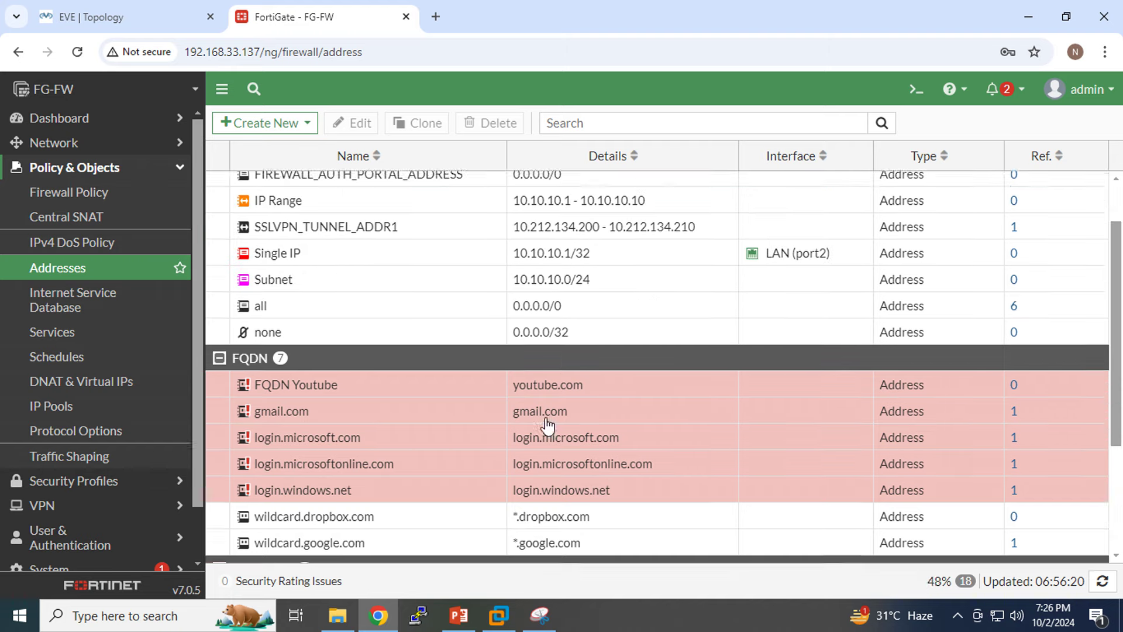
# Step: Review the Dynamic Address and Device (MAC Address) types on the PowerPoint slide and return to FortiGate
pyautogui.click(466, 625)
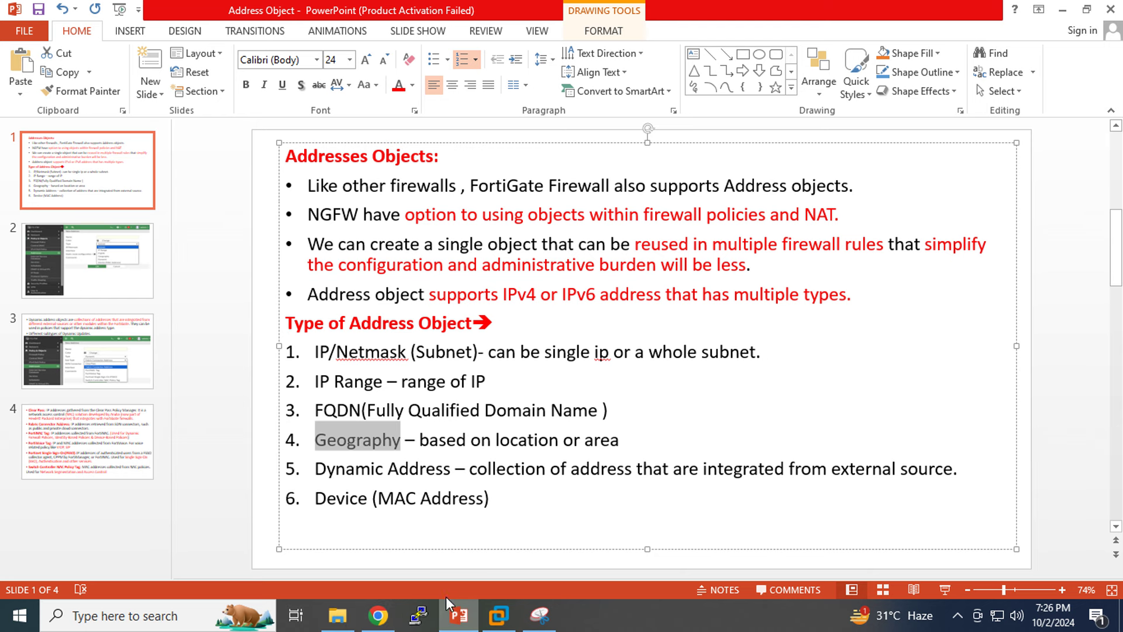
pyautogui.moveTo(318, 470); pyautogui.dragTo(454, 470)
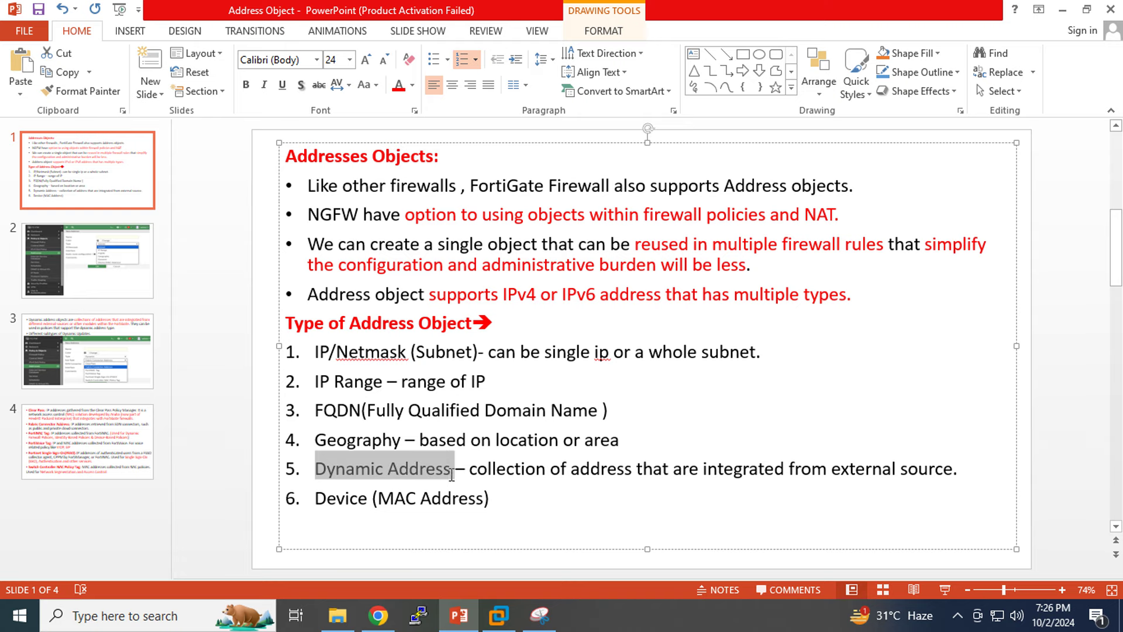
pyautogui.moveTo(317, 501); pyautogui.dragTo(493, 499)
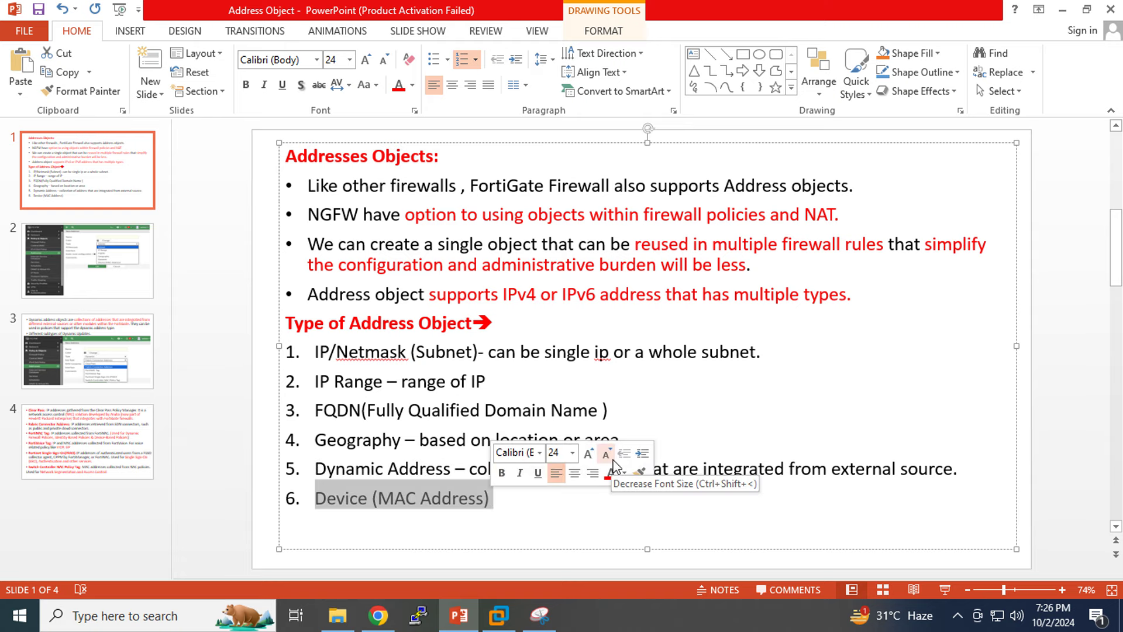
pyautogui.click(379, 615)
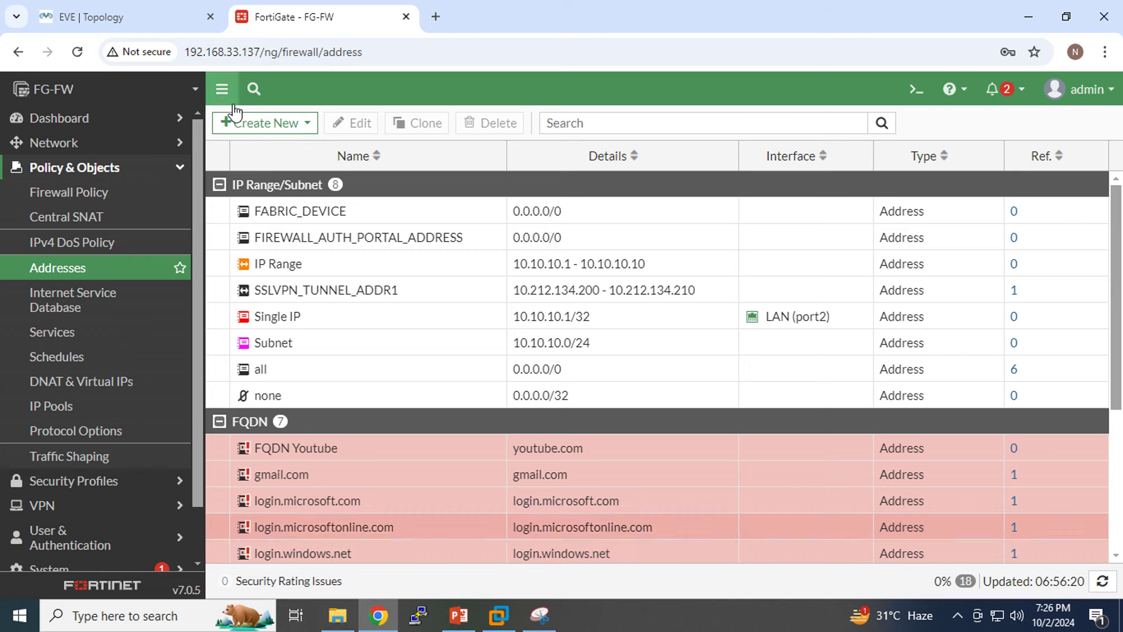
# Step: Start another new address object, name it MAC Address and set its color to light red
pyautogui.click(271, 125)
pyautogui.click(273, 147)
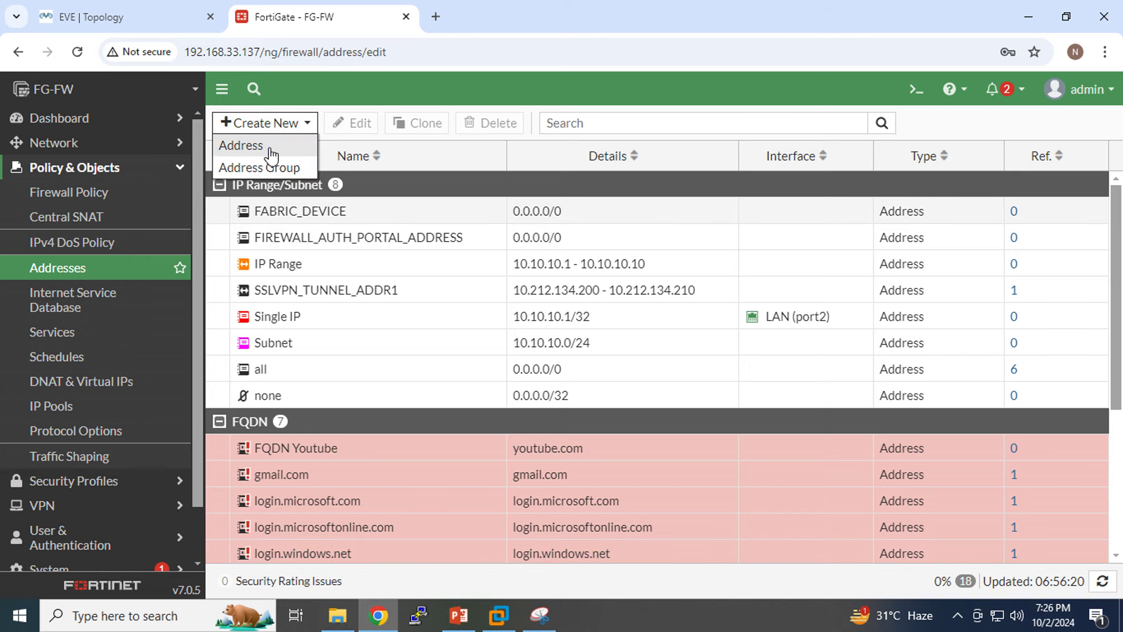
pyautogui.click(475, 155)
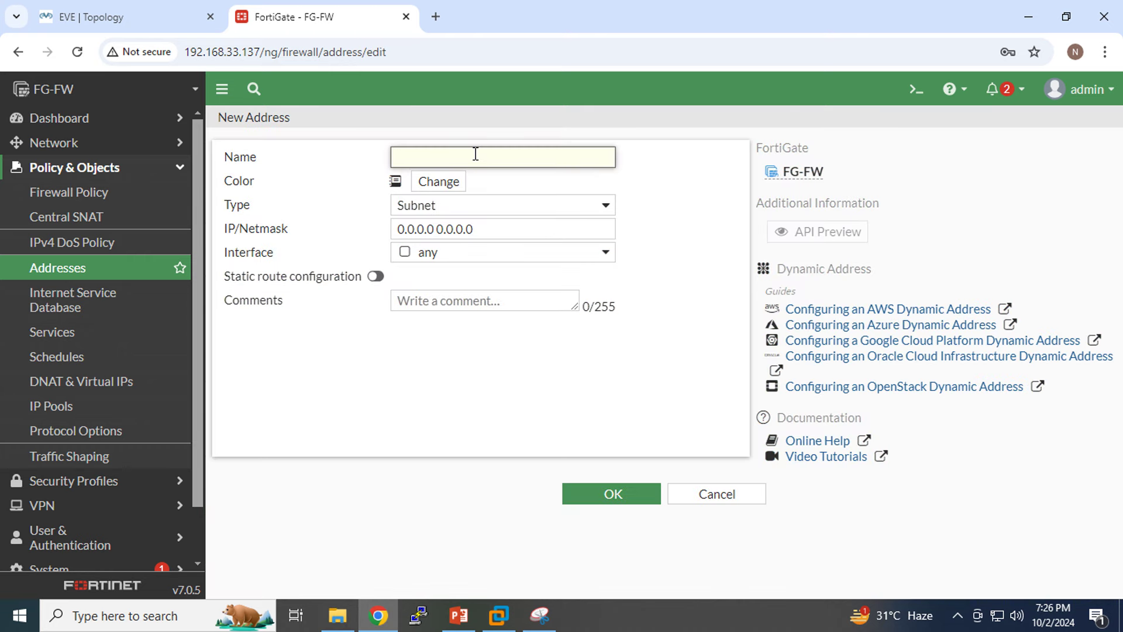
pyautogui.write('MAC Address')
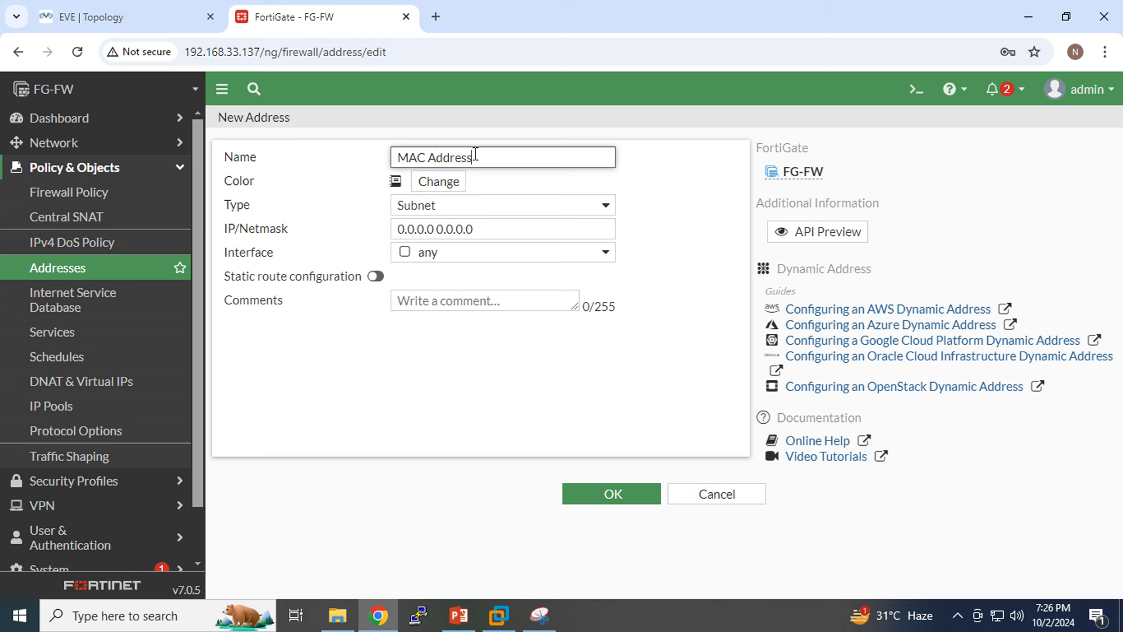
pyautogui.click(458, 185)
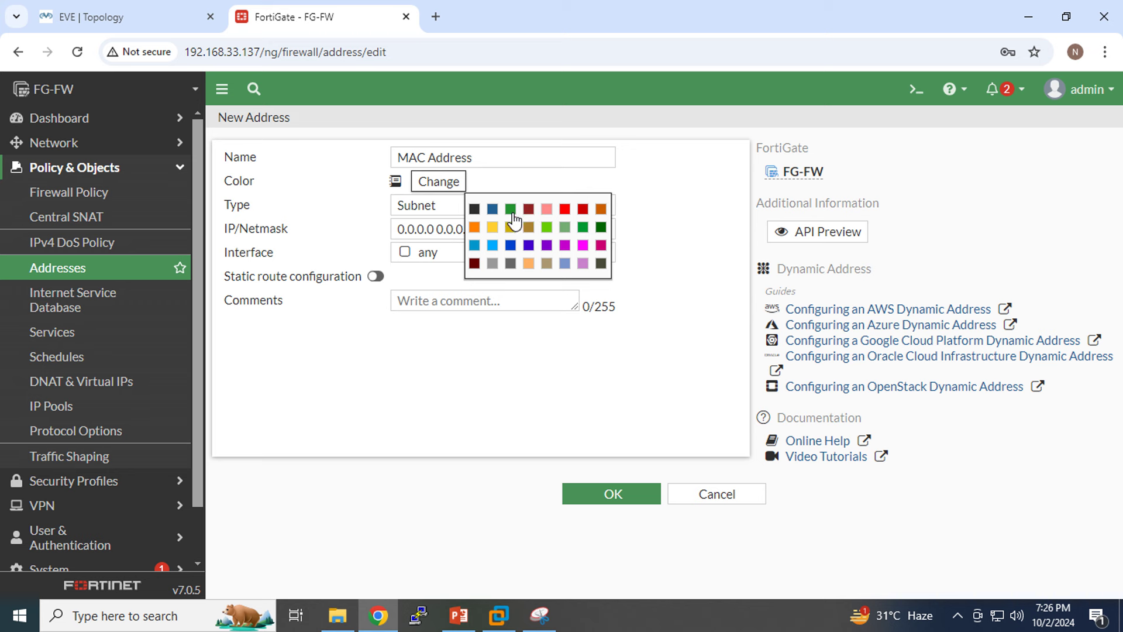
pyautogui.click(549, 212)
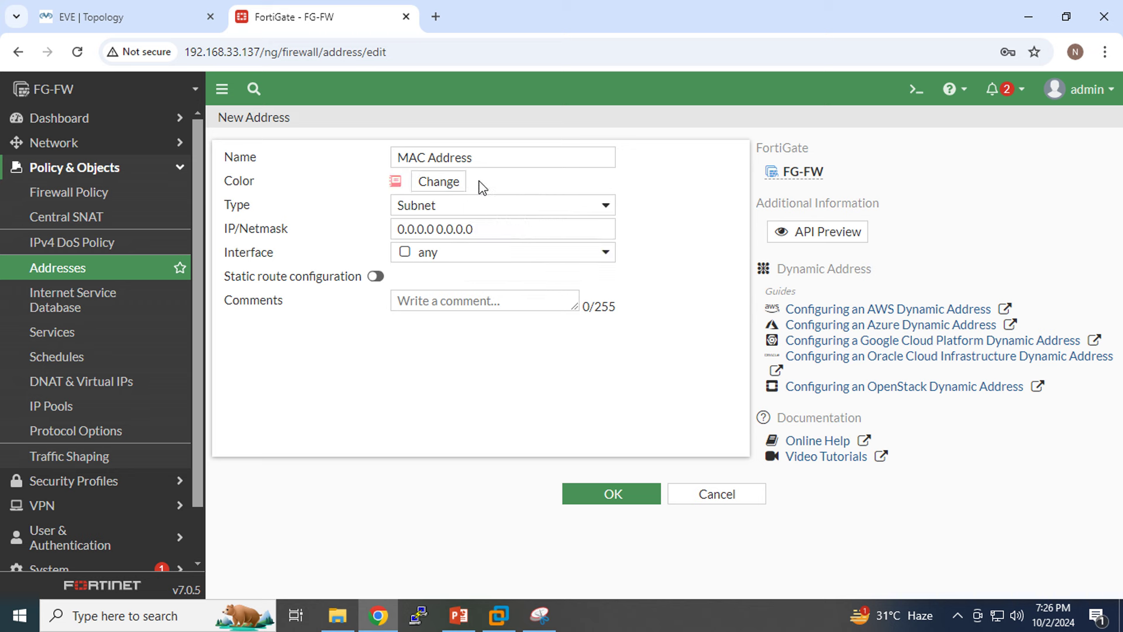
# Step: Set the address type to Device (MAC Address) and enter the MAC address aa:00:0a:bc:ad:30
pyautogui.click(481, 205)
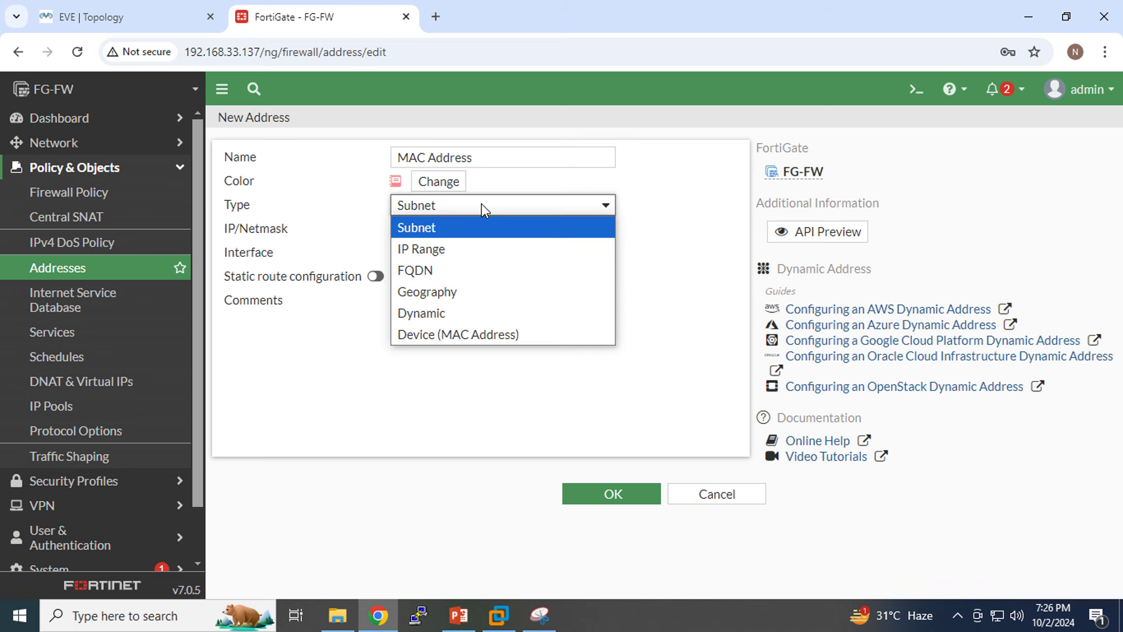
pyautogui.click(448, 332)
pyautogui.click(357, 229)
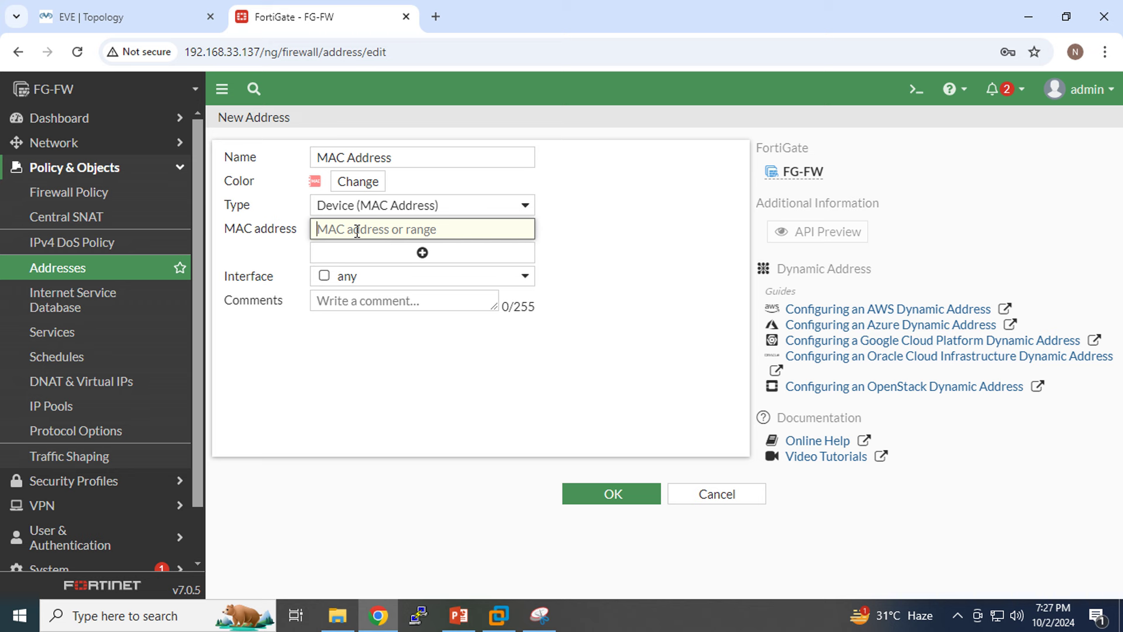
pyautogui.write('aa')
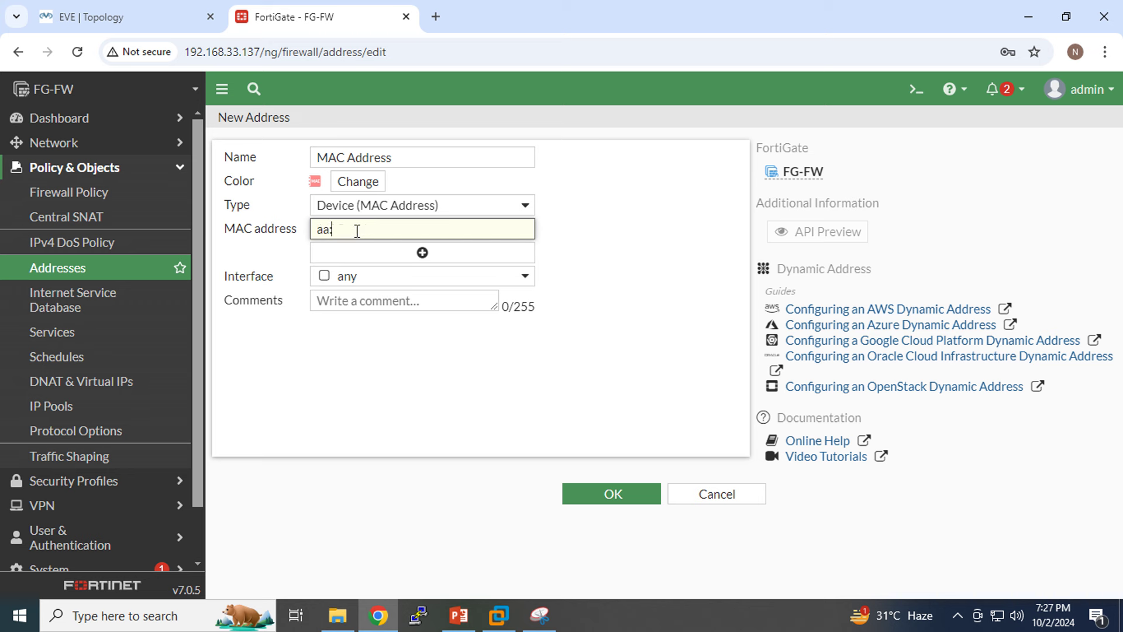
pyautogui.write(':00:0a:bc:ad:')
pyautogui.write('30')
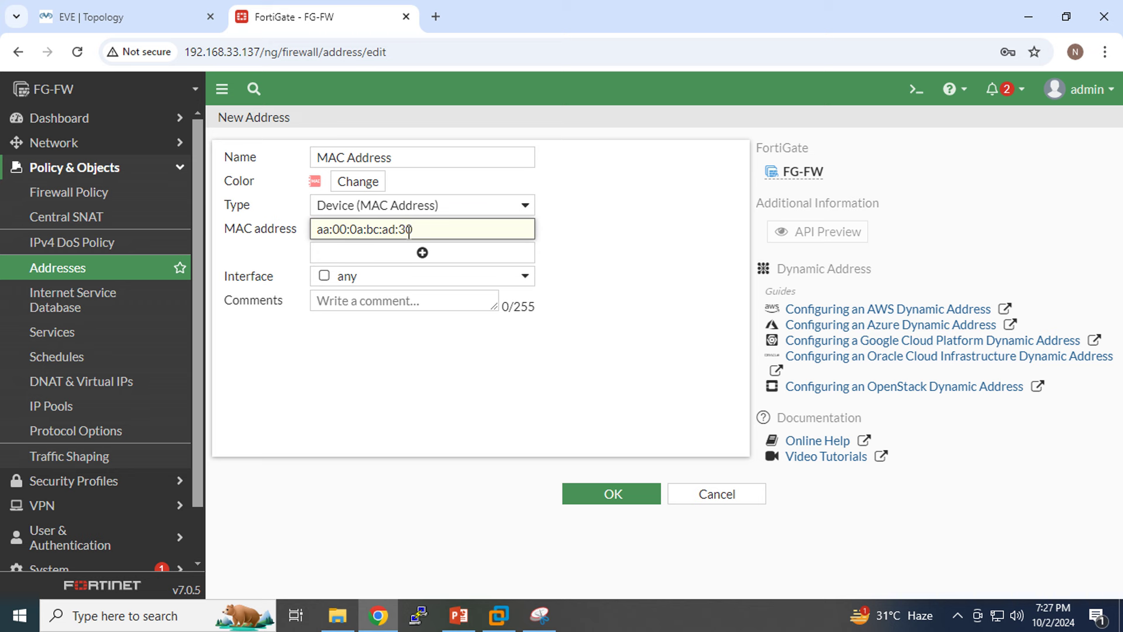
pyautogui.moveTo(419, 229); pyautogui.dragTo(297, 232)
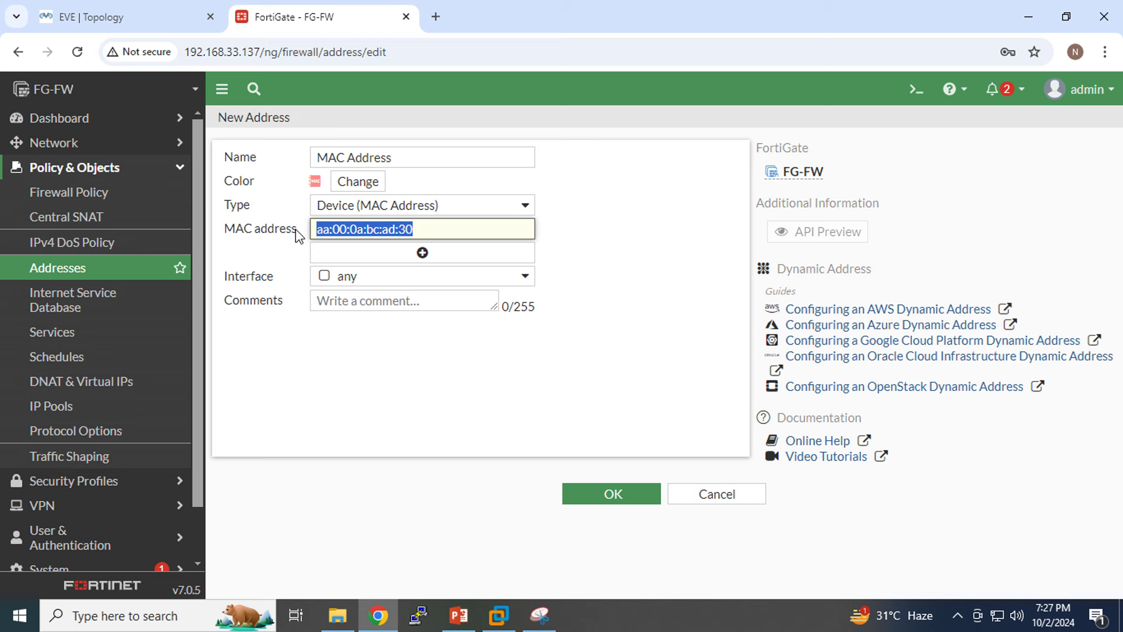
pyautogui.moveTo(419, 230); pyautogui.dragTo(308, 231)
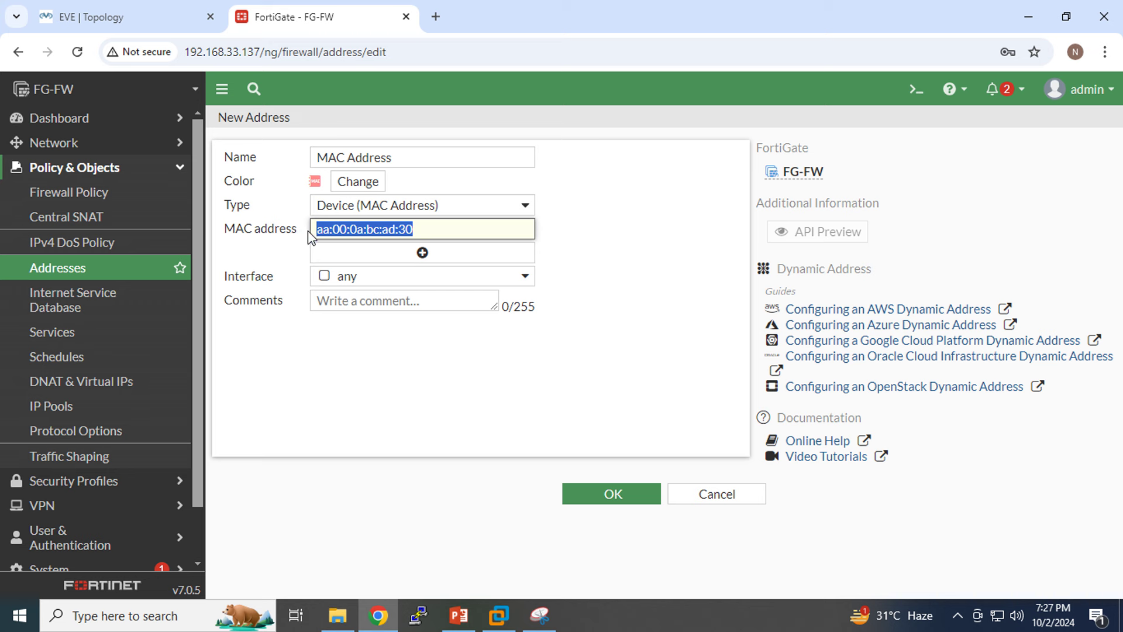
pyautogui.click(422, 229)
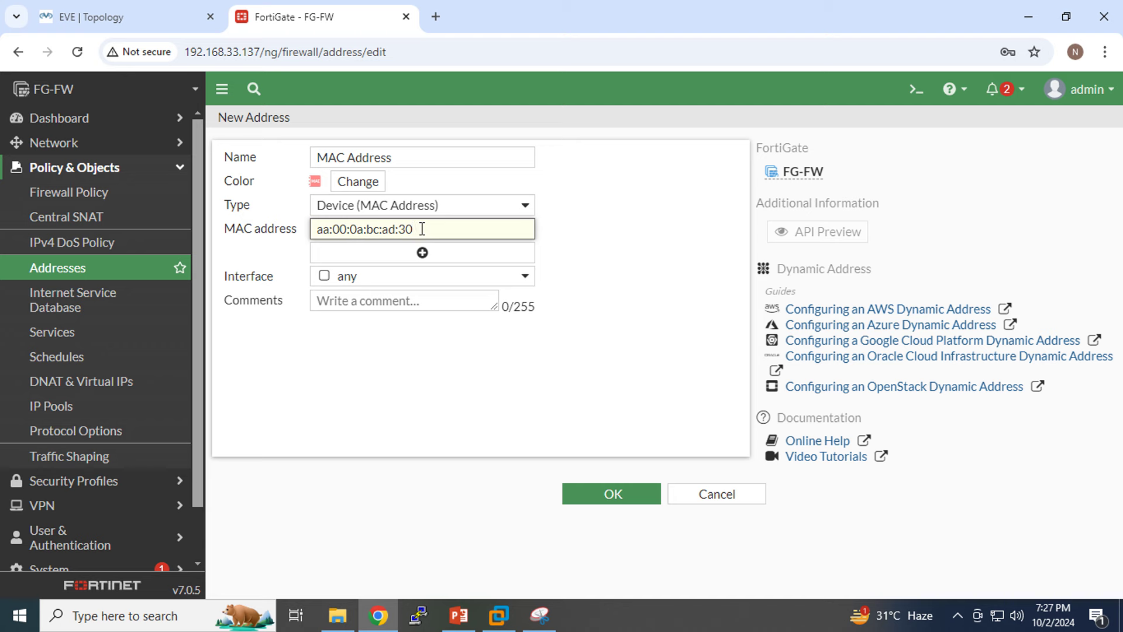
# Step: Capture the new address form with Snipping Tool, circle the MAC address field in pen and return to FortiGate
pyautogui.click(540, 615)
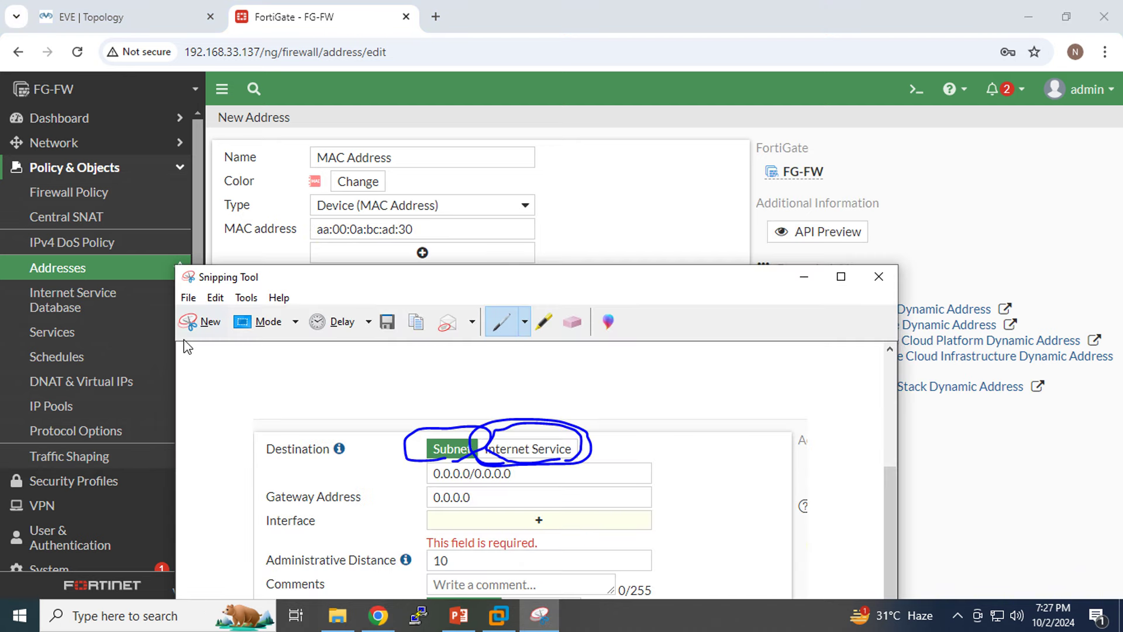
pyautogui.click(193, 322)
pyautogui.moveTo(221, 136); pyautogui.dragTo(781, 530)
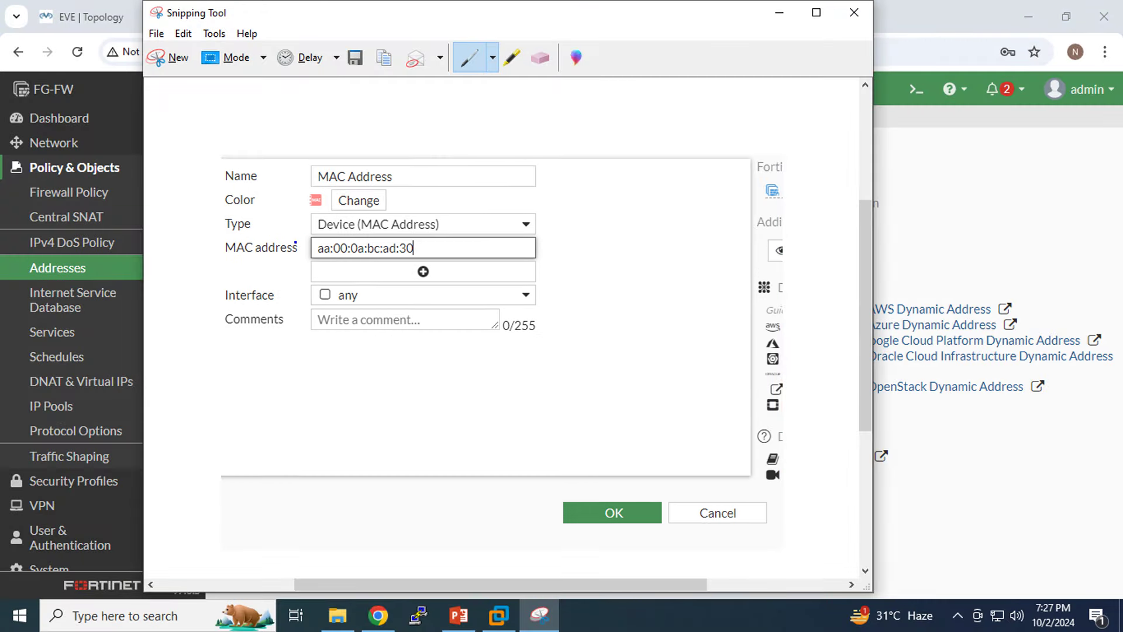
pyautogui.moveTo(316, 235)
pyautogui.mouseDown()
pyautogui.moveTo(267, 233)
pyautogui.moveTo(213, 257)
pyautogui.moveTo(475, 279)
pyautogui.moveTo(542, 250)
pyautogui.moveTo(422, 227)
pyautogui.moveTo(301, 240)
pyautogui.mouseUp()
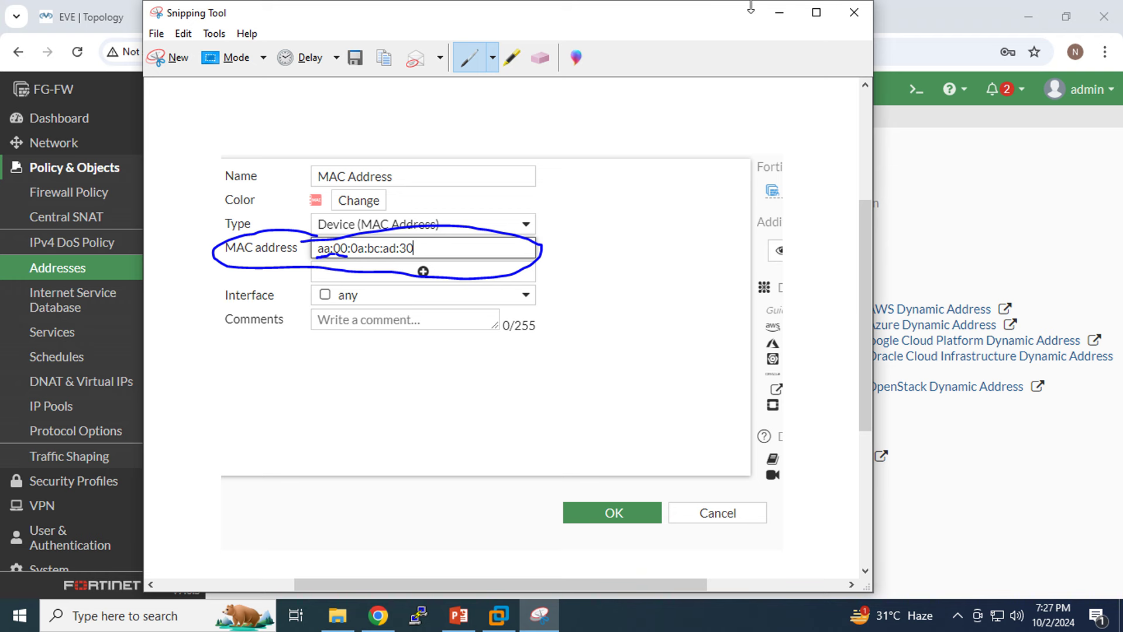
pyautogui.click(770, 13)
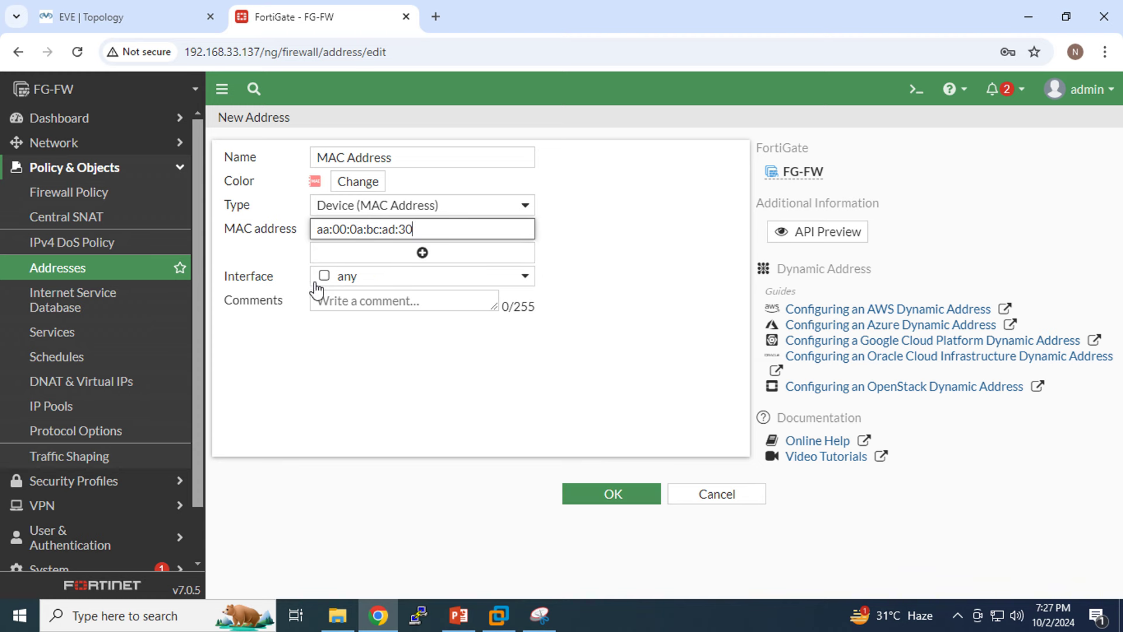
# Step: Save the MAC address object with interface any and find it in the address list
pyautogui.click(588, 500)
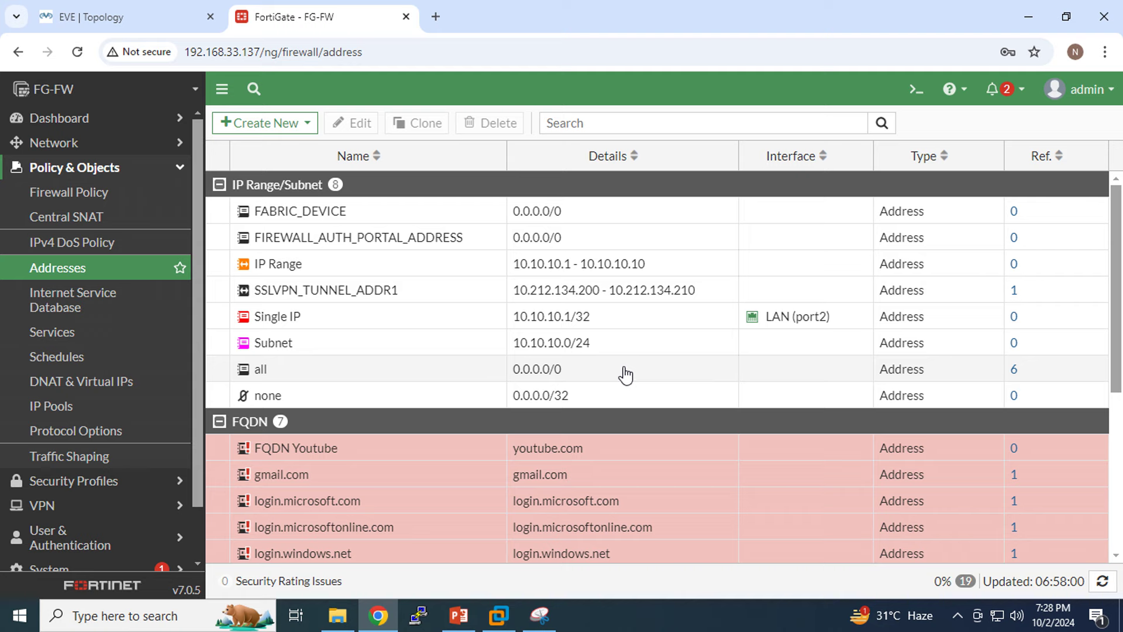
pyautogui.scroll(-5, 625, 375)
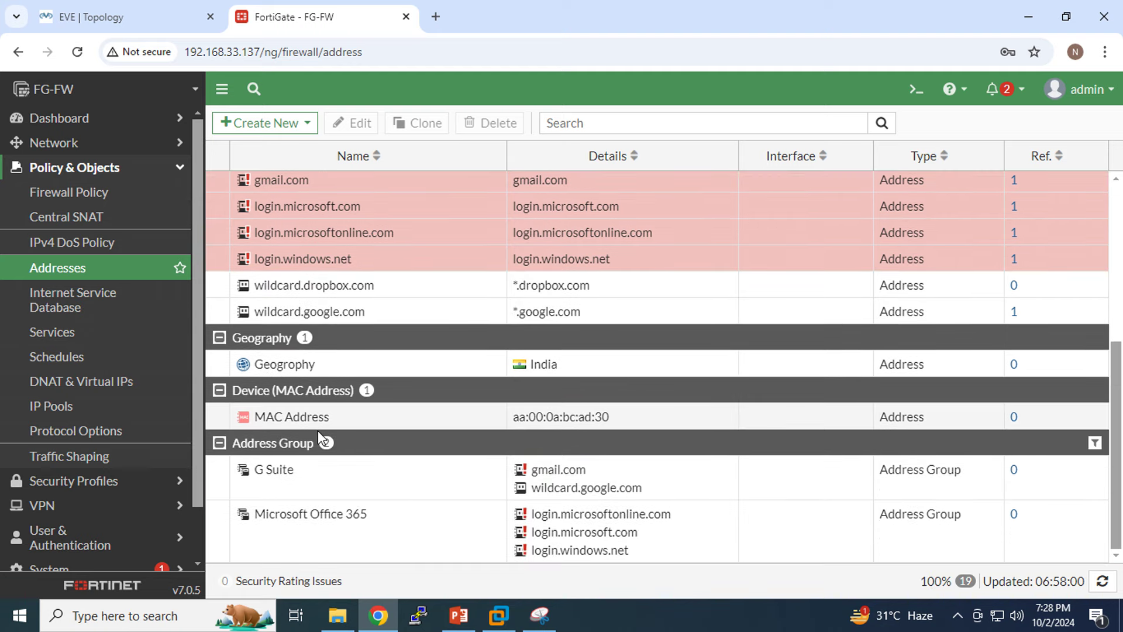
pyautogui.moveTo(302, 421)
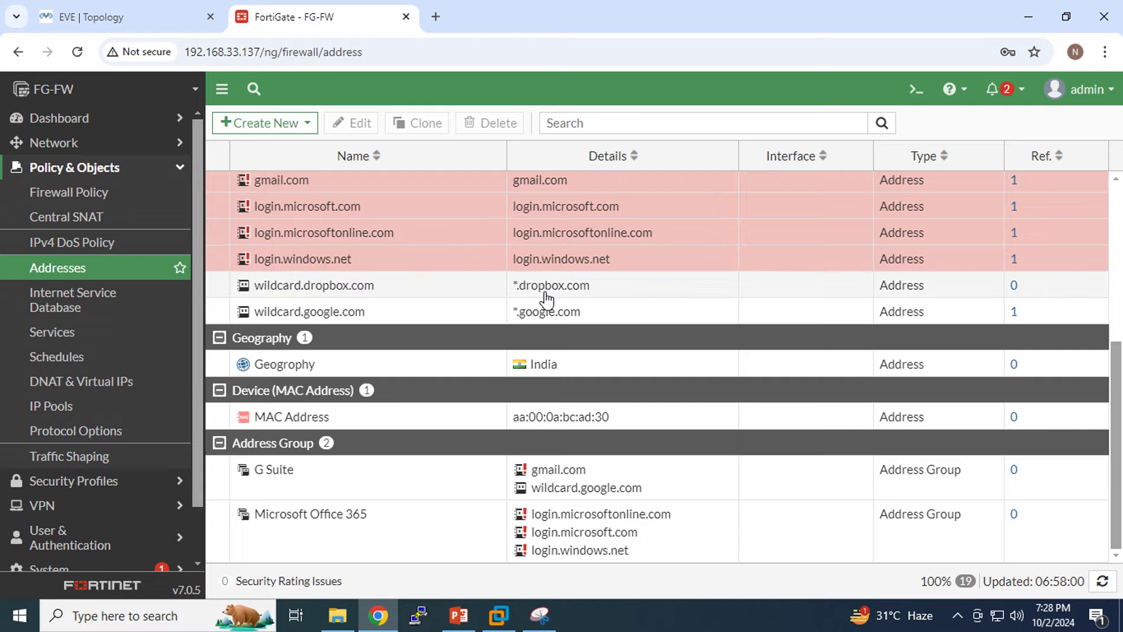
# Step: Capture the start of the address list with Snipping Tool and circle the IP Range/Subnet heading and the Name and Details columns
pyautogui.scroll(5, 547, 304)
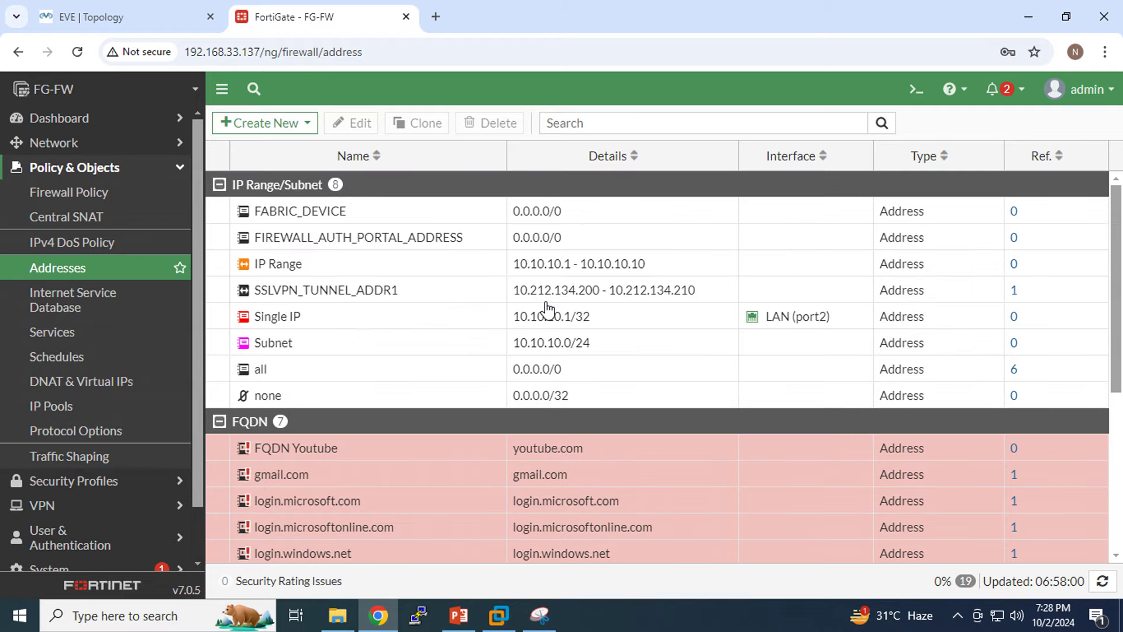
pyautogui.click(539, 615)
pyautogui.click(177, 58)
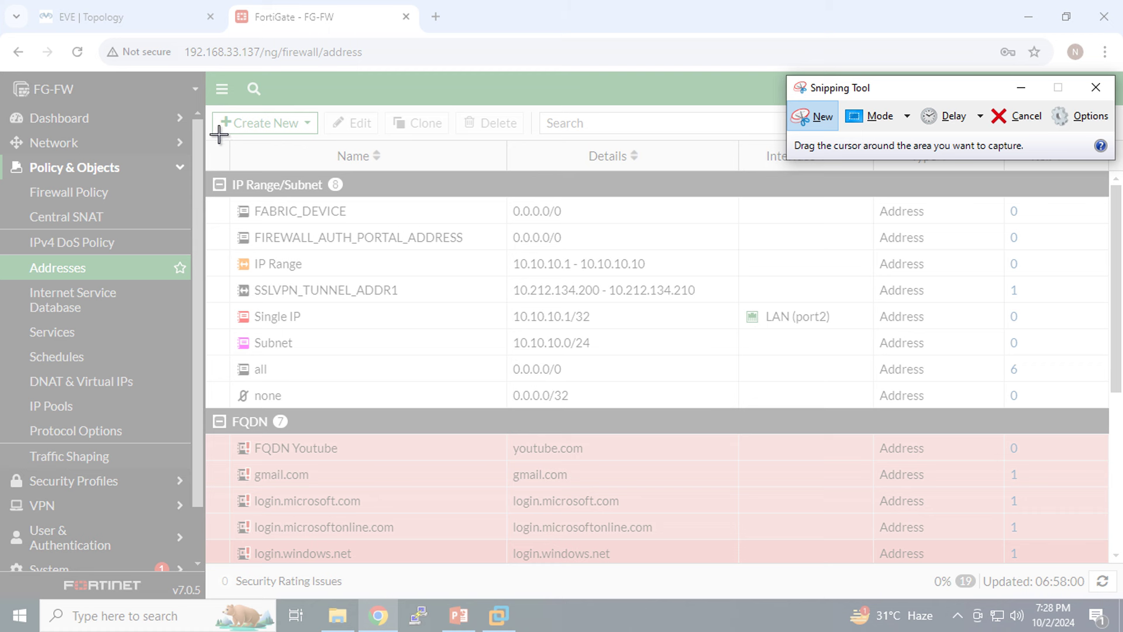
pyautogui.moveTo(206, 104); pyautogui.dragTo(1116, 588)
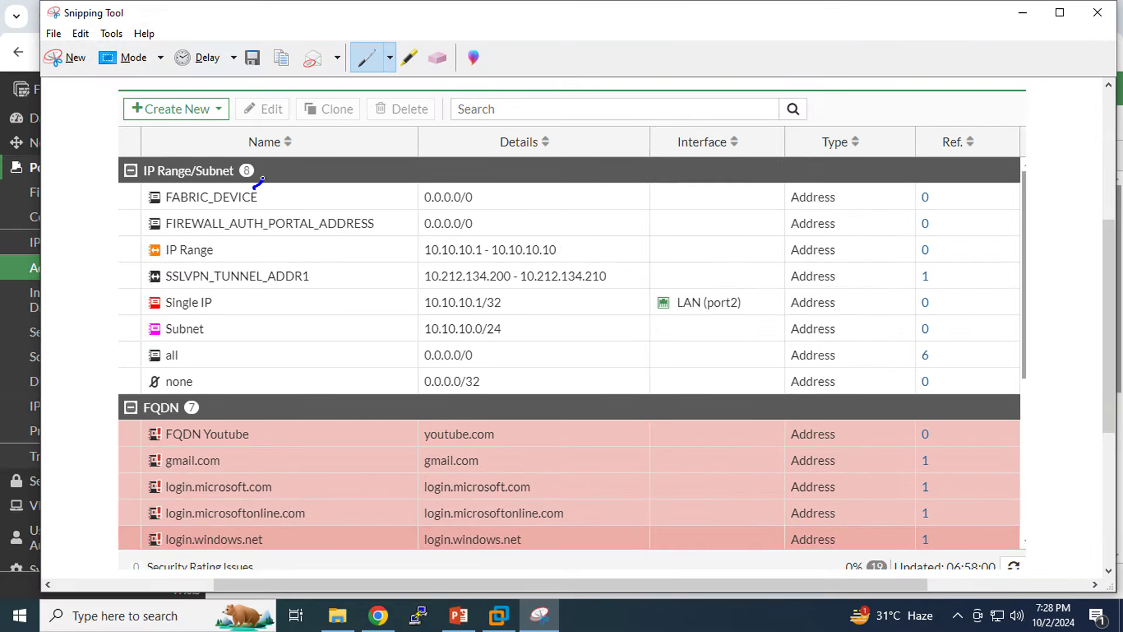
pyautogui.moveTo(262, 178)
pyautogui.mouseDown()
pyautogui.moveTo(140, 153)
pyautogui.moveTo(134, 194)
pyautogui.moveTo(253, 188)
pyautogui.mouseUp()
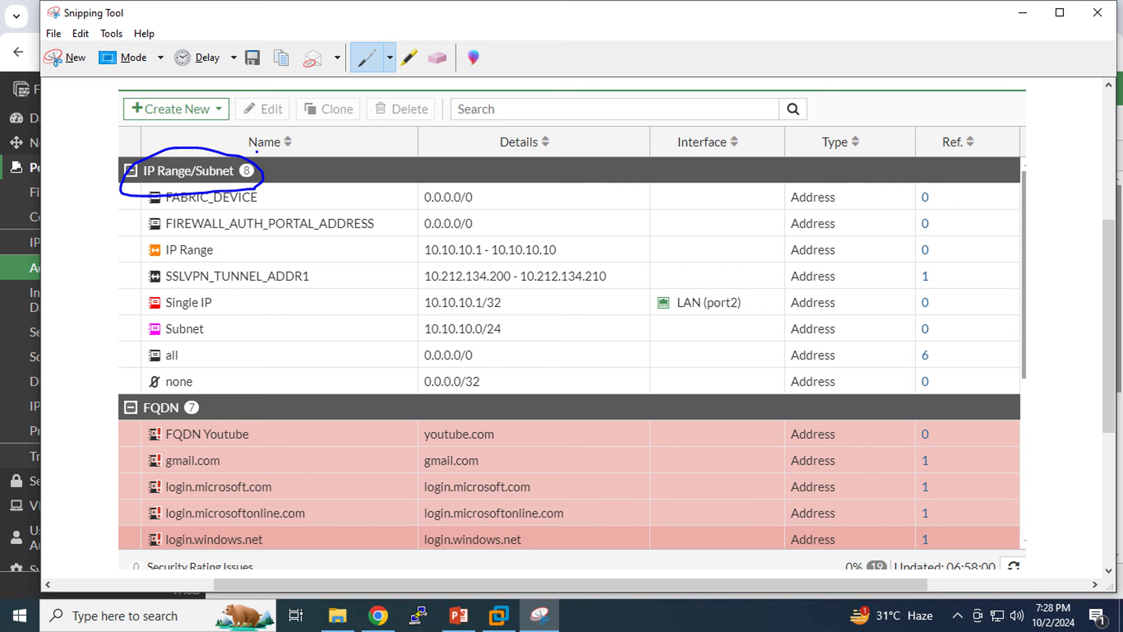
pyautogui.moveTo(319, 135)
pyautogui.mouseDown()
pyautogui.moveTo(217, 163)
pyautogui.moveTo(301, 158)
pyautogui.moveTo(309, 127)
pyautogui.mouseUp()
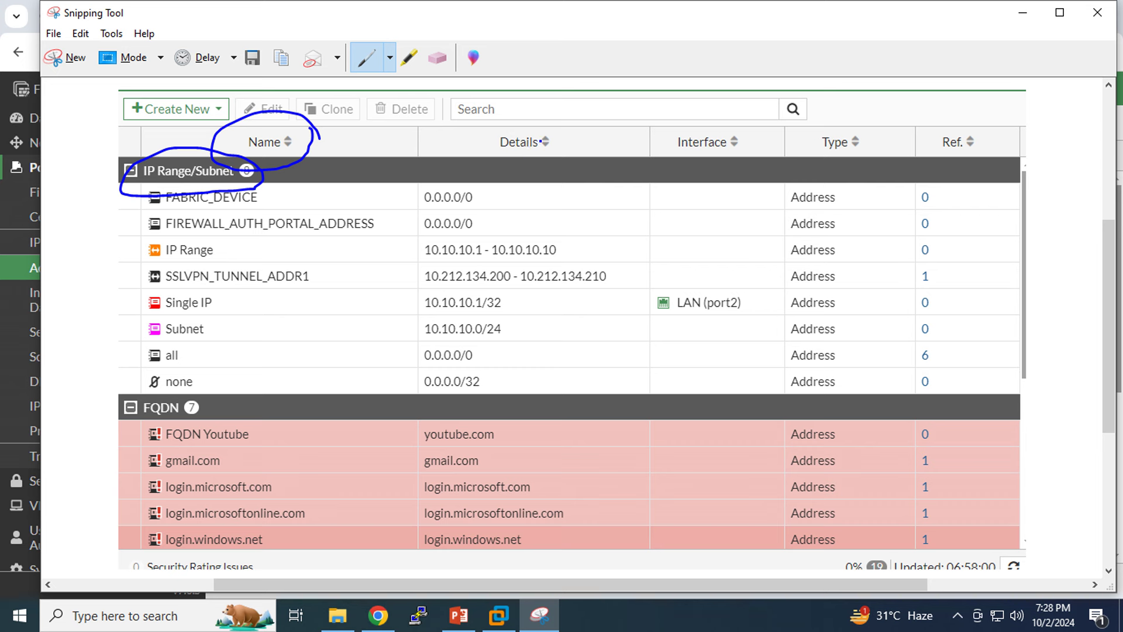
pyautogui.moveTo(538, 127)
pyautogui.mouseDown()
pyautogui.moveTo(478, 159)
pyautogui.moveTo(585, 132)
pyautogui.moveTo(508, 127)
pyautogui.mouseUp()
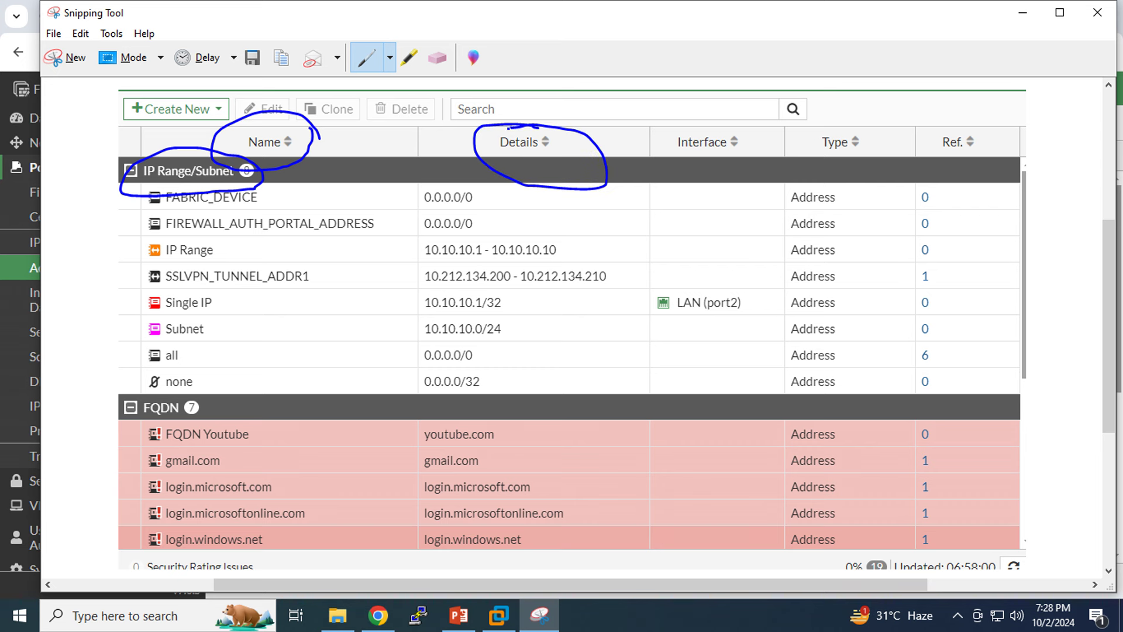
# Step: Mark youtube.com, the IP Range details, the Interface, Type and Ref. columns and the SSLVPN_TUNNEL_ADDR1 row on the snip
pyautogui.moveTo(523, 435)
pyautogui.mouseDown()
pyautogui.moveTo(480, 412)
pyautogui.moveTo(450, 458)
pyautogui.moveTo(536, 434)
pyautogui.mouseUp()
pyautogui.click(480, 281)
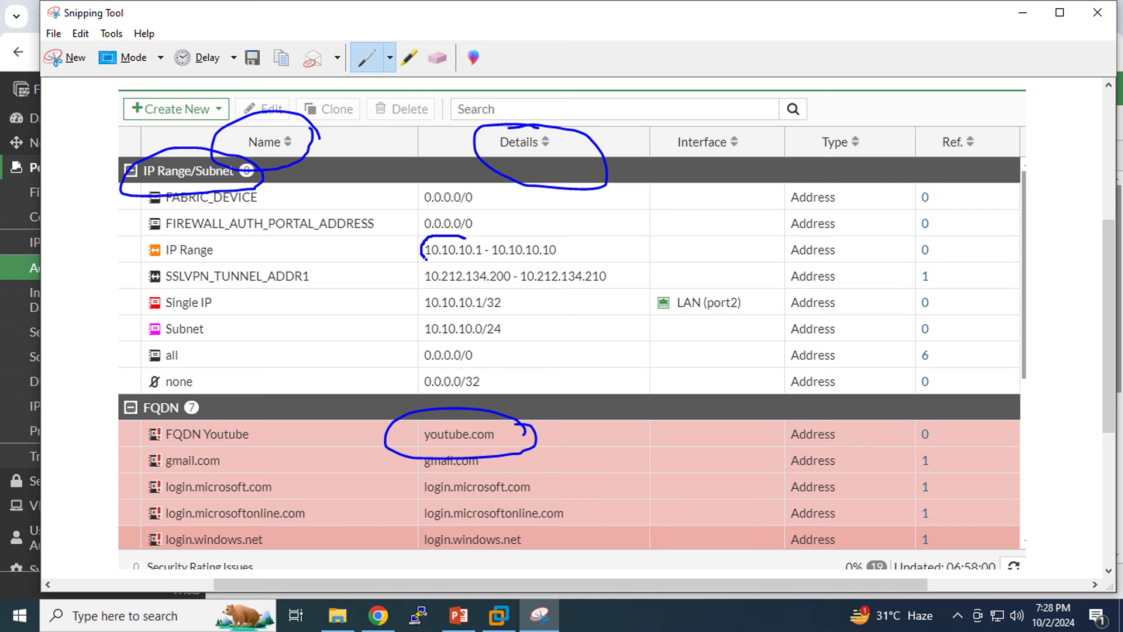
pyautogui.moveTo(424, 258)
pyautogui.mouseDown()
pyautogui.moveTo(544, 264)
pyautogui.moveTo(565, 237)
pyautogui.moveTo(451, 233)
pyautogui.mouseUp()
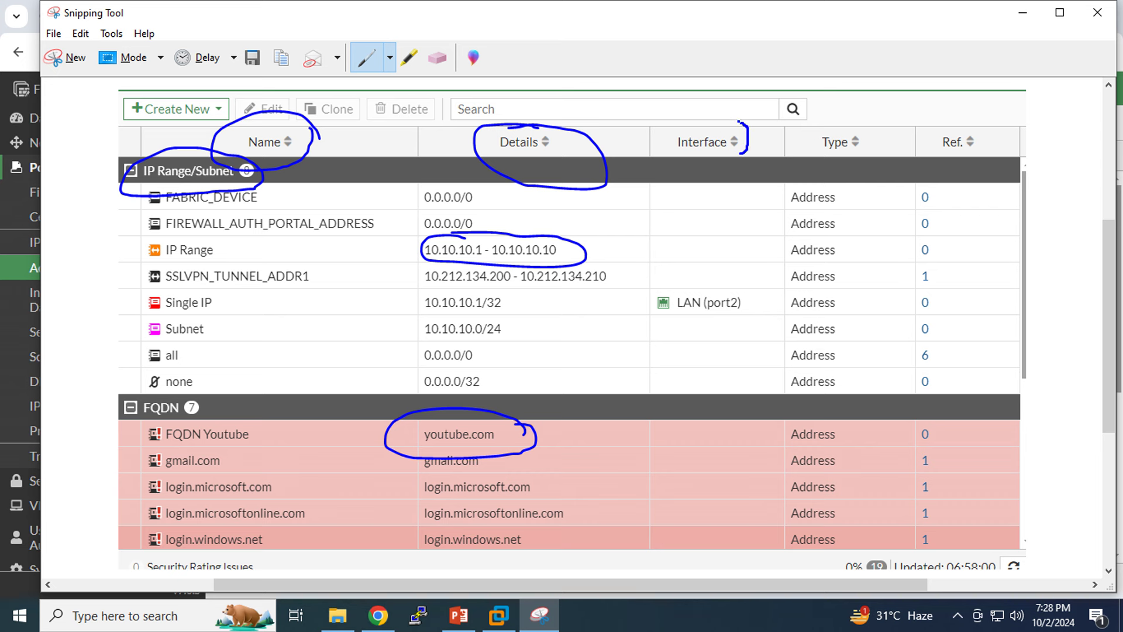
pyautogui.moveTo(740, 122)
pyautogui.mouseDown()
pyautogui.moveTo(681, 127)
pyautogui.moveTo(730, 165)
pyautogui.moveTo(743, 154)
pyautogui.mouseUp()
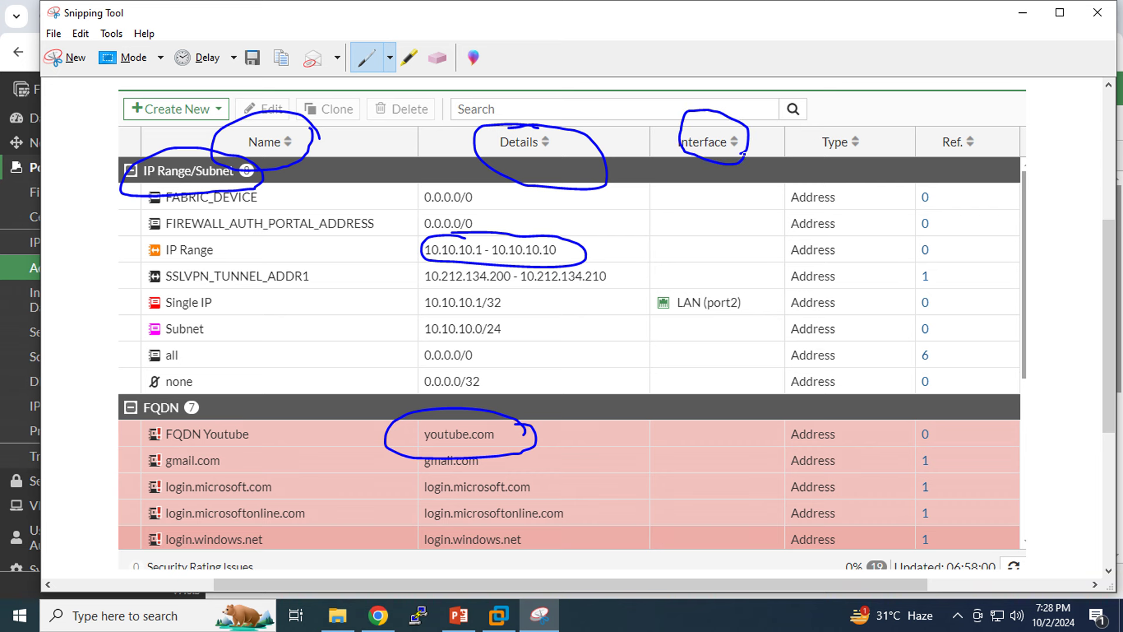
pyautogui.moveTo(866, 159)
pyautogui.mouseDown()
pyautogui.moveTo(855, 119)
pyautogui.moveTo(807, 147)
pyautogui.moveTo(861, 160)
pyautogui.moveTo(877, 144)
pyautogui.mouseUp()
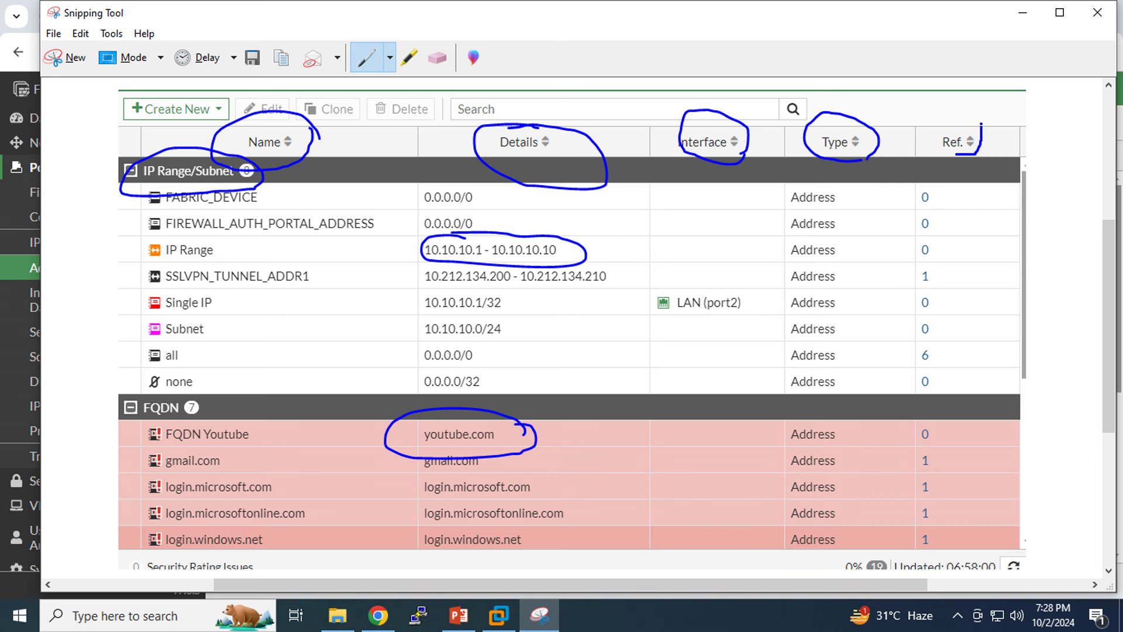
pyautogui.moveTo(981, 124)
pyautogui.mouseDown()
pyautogui.moveTo(931, 148)
pyautogui.moveTo(967, 159)
pyautogui.mouseUp()
pyautogui.moveTo(169, 287); pyautogui.dragTo(841, 291)
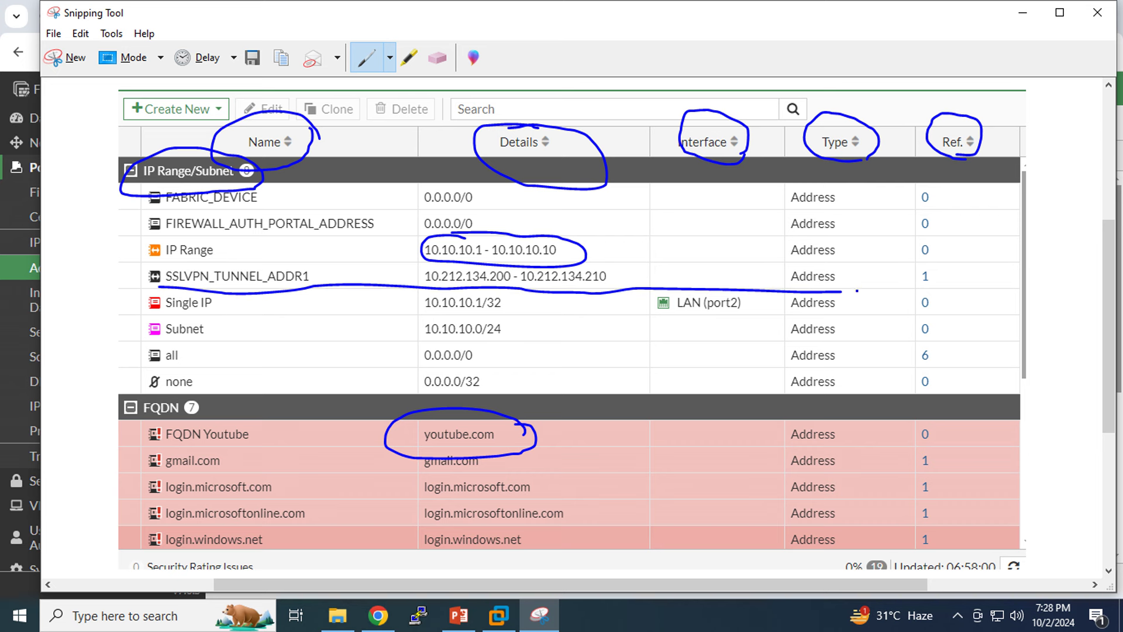
pyautogui.moveTo(940, 285)
pyautogui.mouseDown()
pyautogui.moveTo(899, 266)
pyautogui.moveTo(938, 286)
pyautogui.mouseUp()
# Step: Return to FortiGate, check where SSLVPN_TUNNEL_ADDR1 is referenced and look through the address list
pyautogui.click(378, 616)
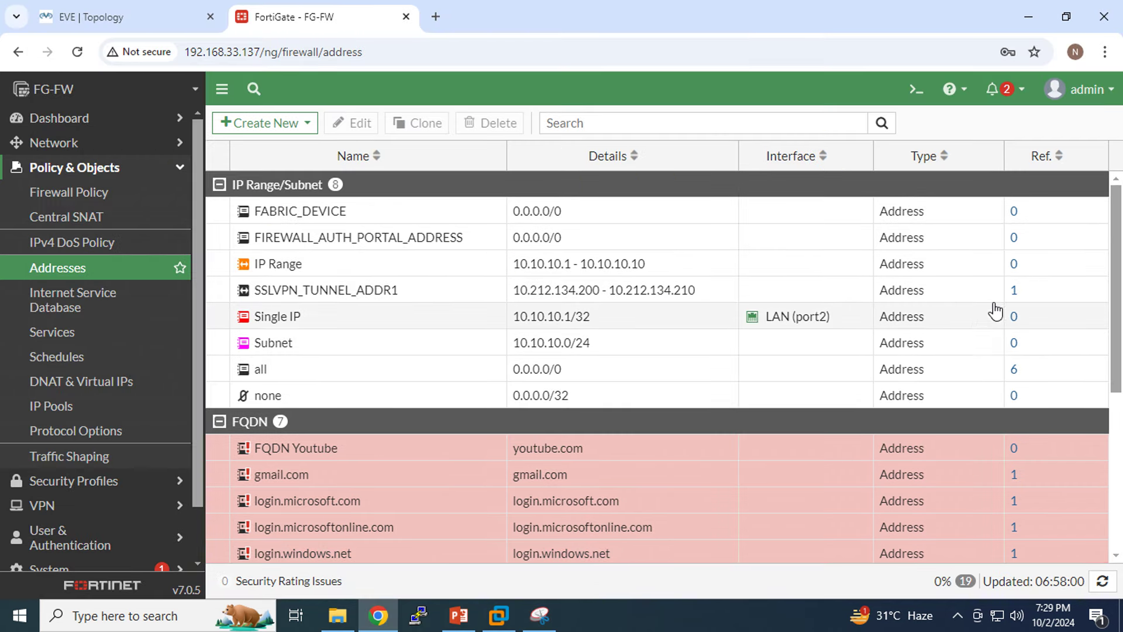
pyautogui.click(1015, 290)
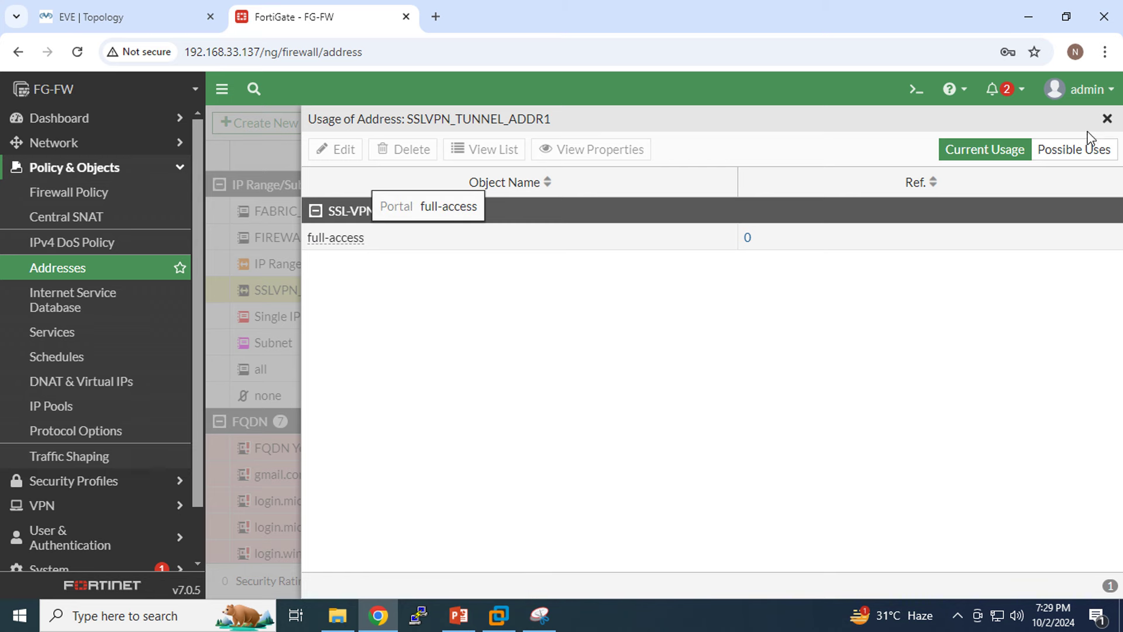
pyautogui.click(1107, 119)
pyautogui.moveTo(358, 303)
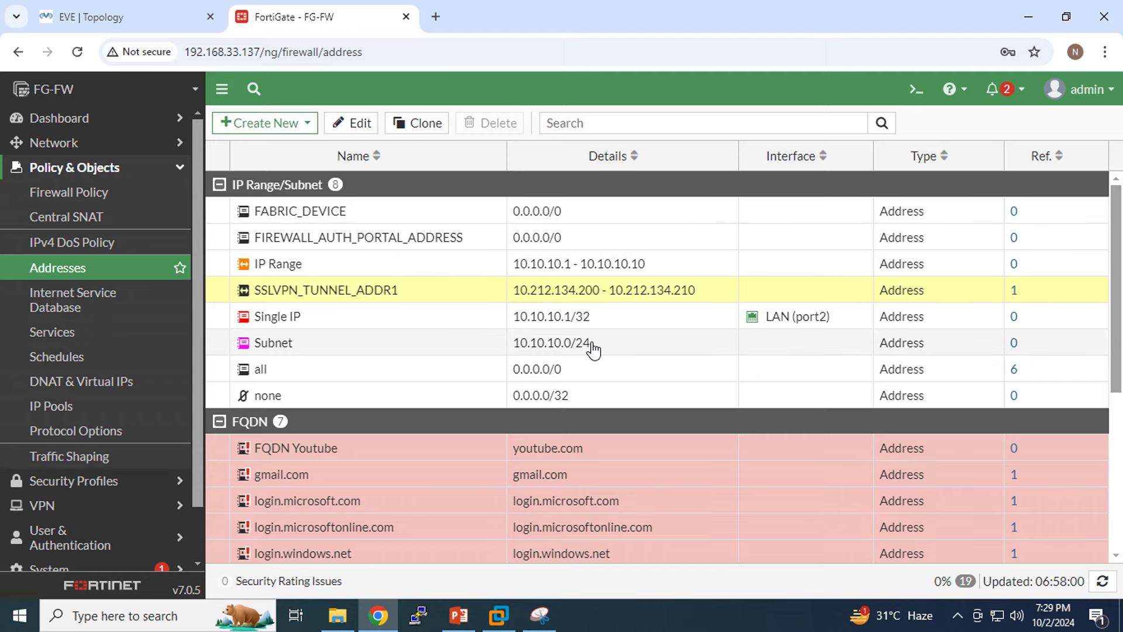
pyautogui.scroll(-5, 656, 360)
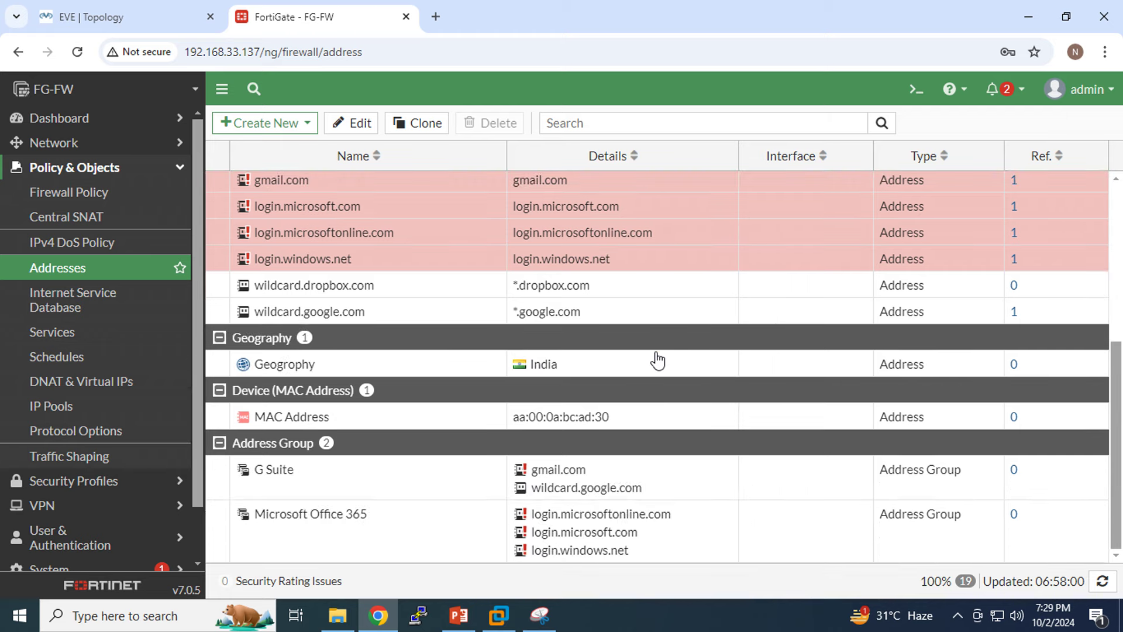
pyautogui.scroll(5, 351, 479)
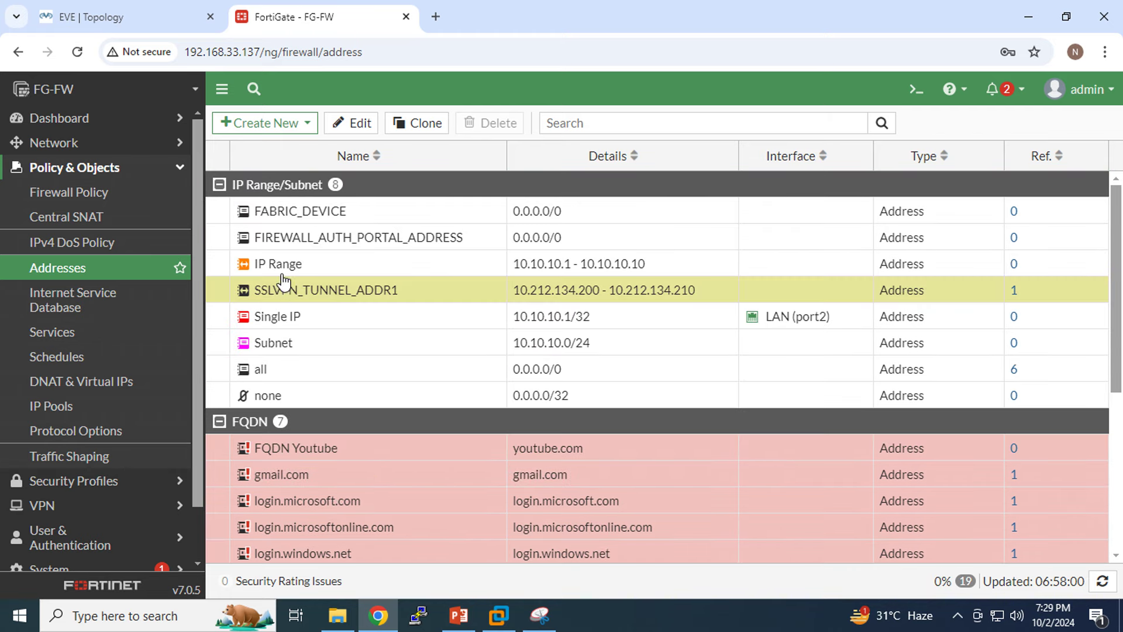
# Step: Start a new address group, name it Address Group and set its color to red
pyautogui.click(277, 124)
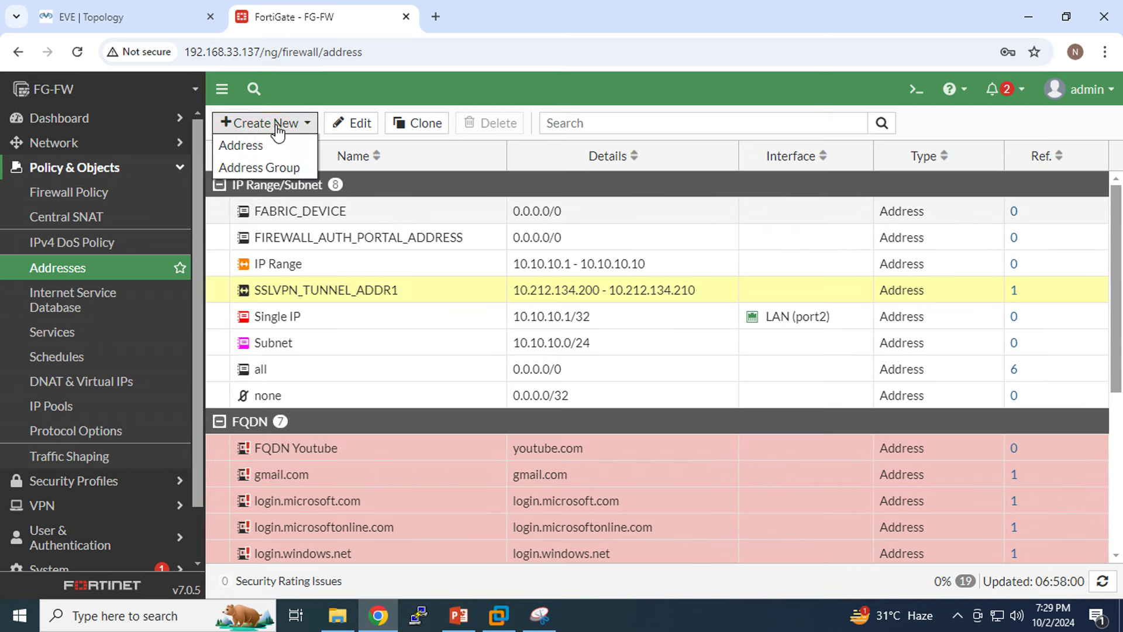
pyautogui.click(261, 168)
pyautogui.click(475, 158)
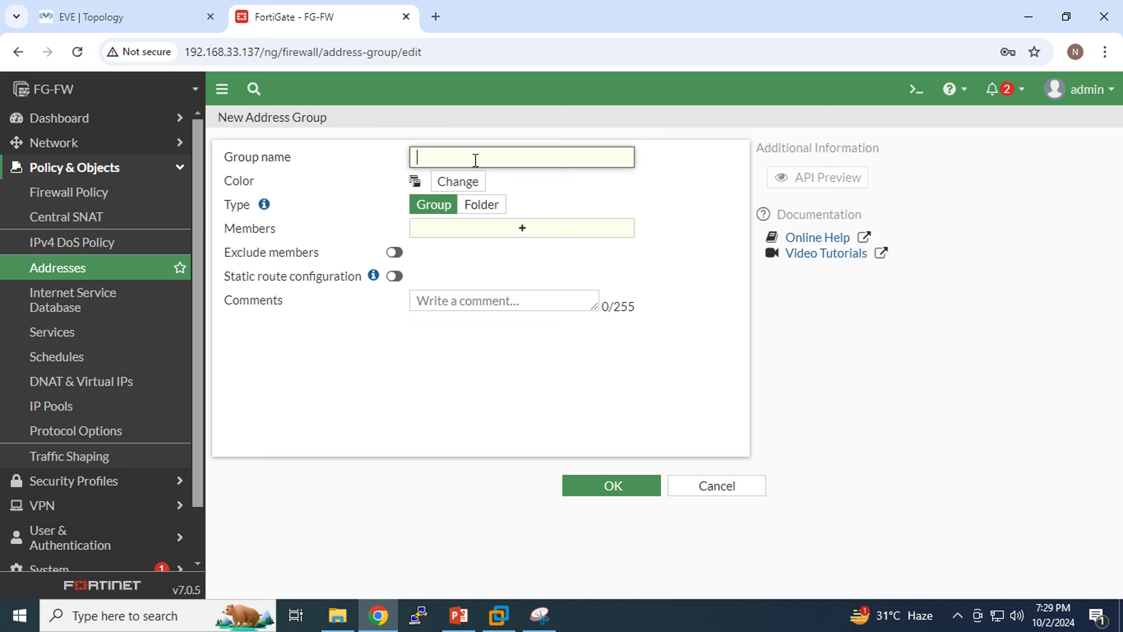
pyautogui.write('Address Group')
pyautogui.click(471, 183)
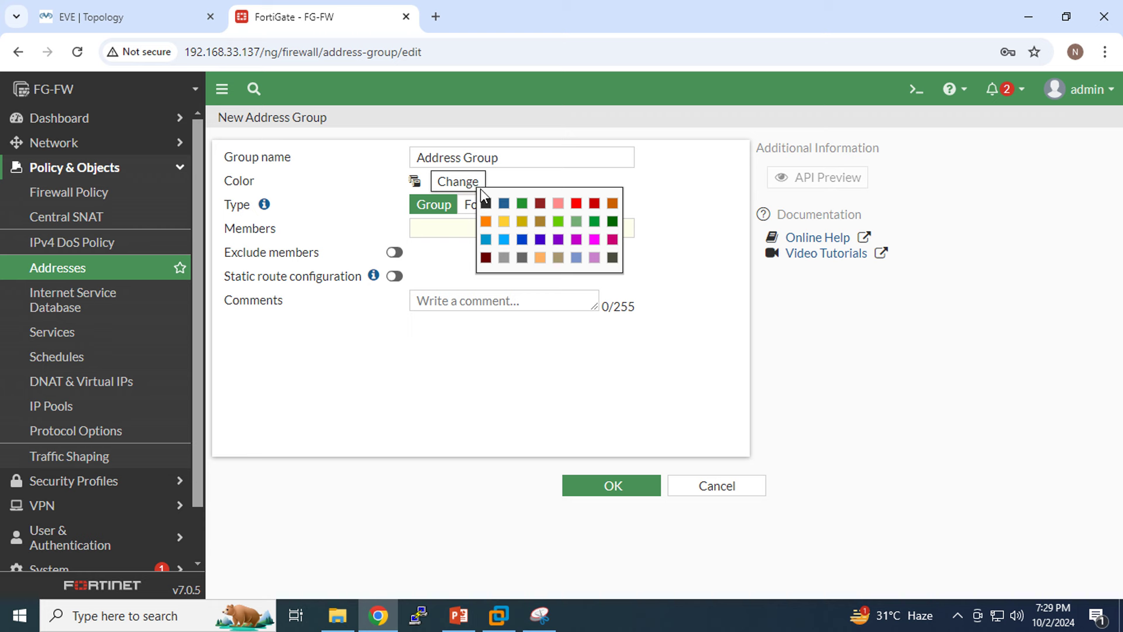
pyautogui.click(577, 203)
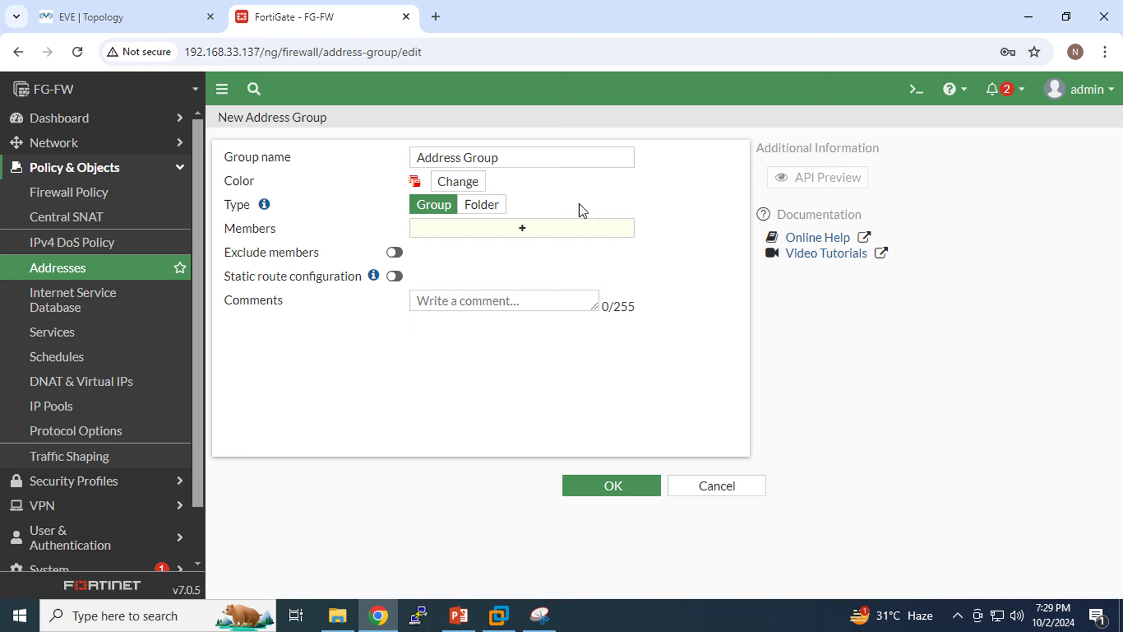
# Step: Add the IP Range, Subnet and Single IP addresses as members of the new address group and save it
pyautogui.click(513, 231)
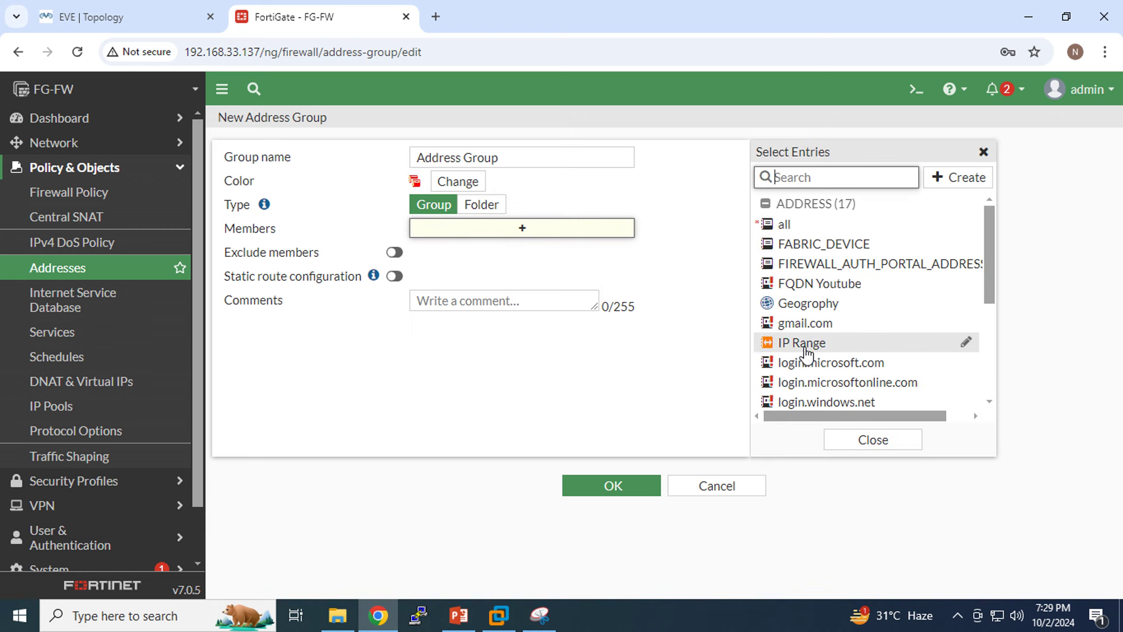
pyautogui.click(805, 349)
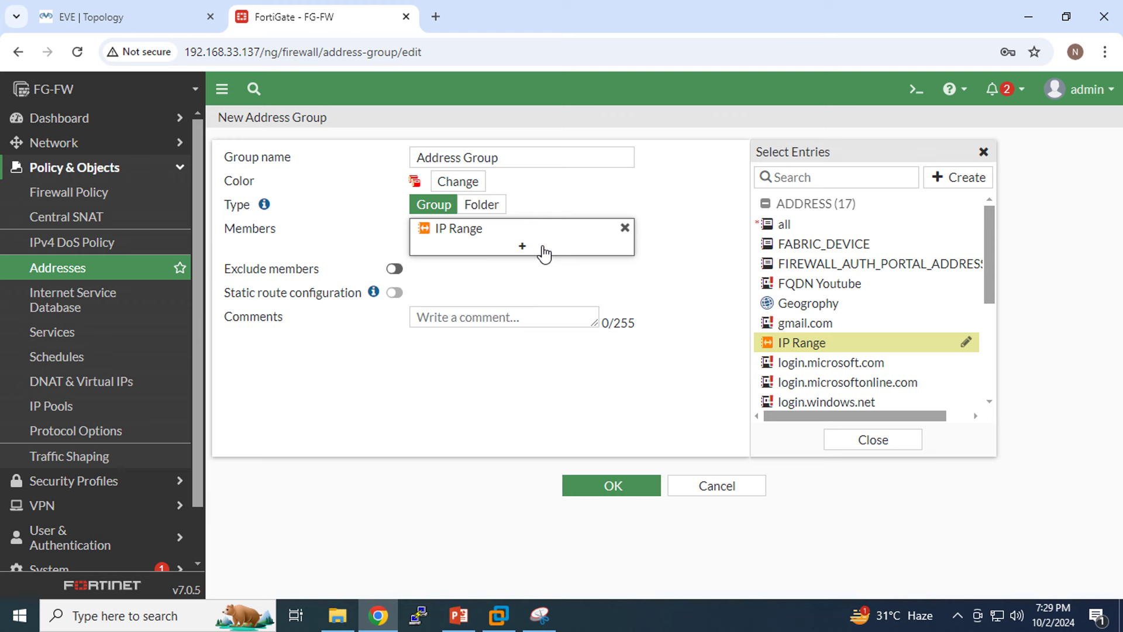
pyautogui.scroll(-3, 906, 291)
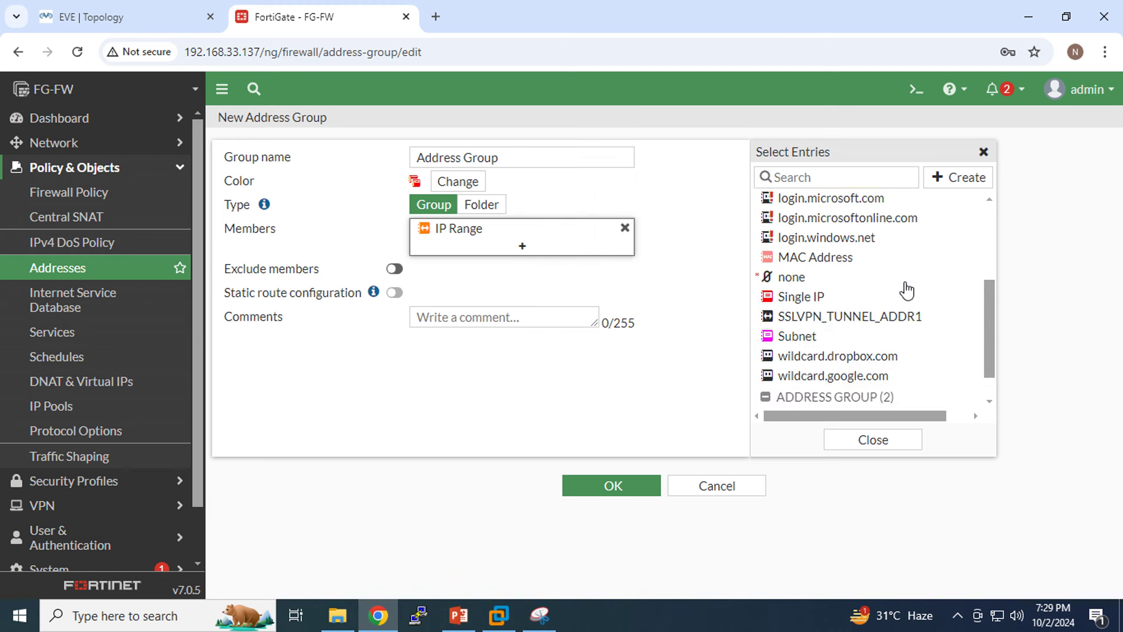
pyautogui.scroll(-2, 907, 290)
pyautogui.click(790, 299)
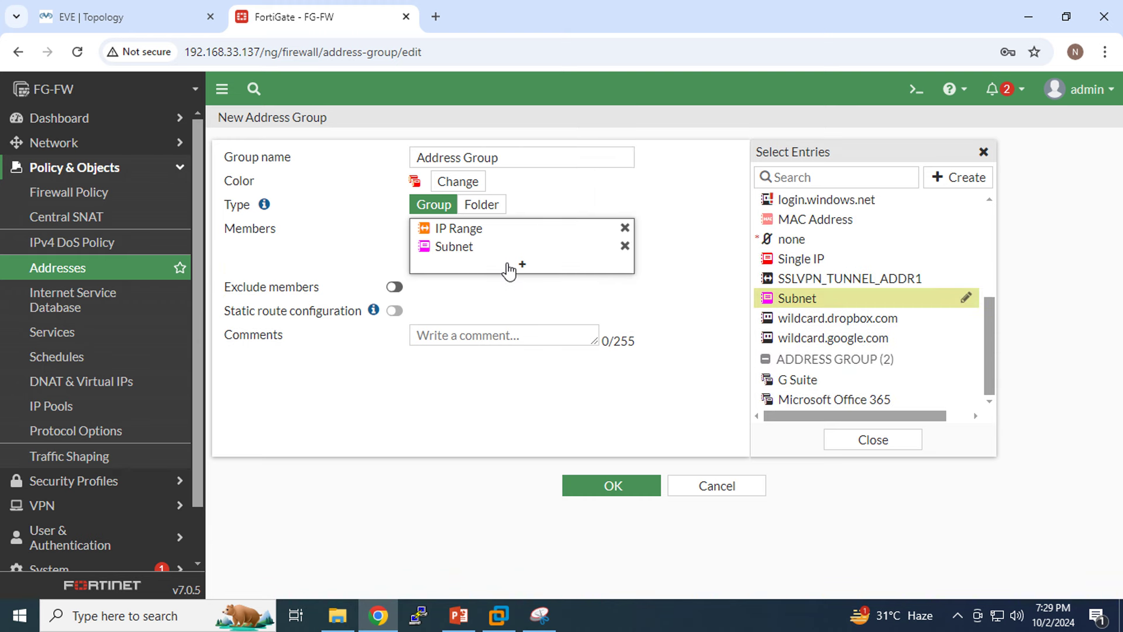
pyautogui.click(800, 259)
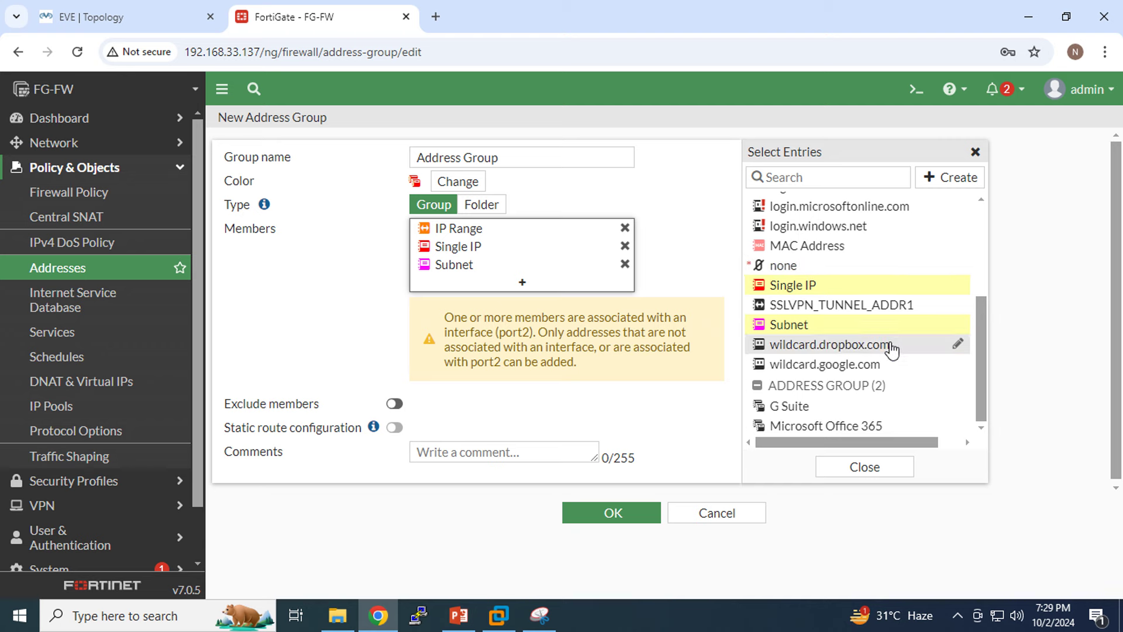
pyautogui.click(608, 513)
# Step: Examine the saved Address Group's member details and compare them with the individual entries in the address list
pyautogui.scroll(-7, 418, 448)
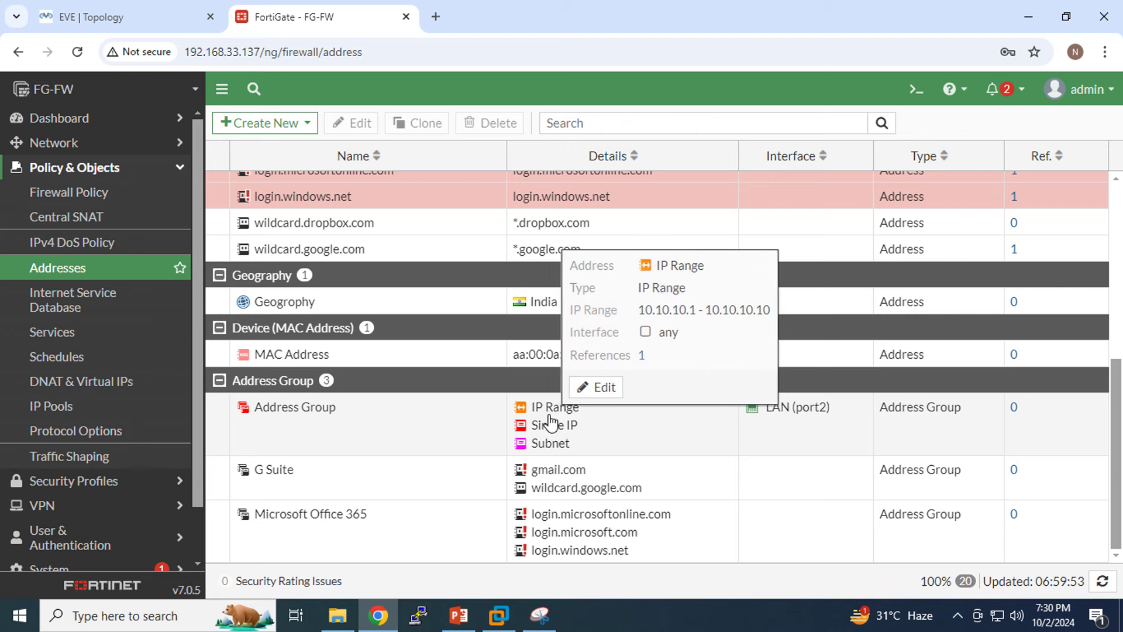
pyautogui.moveTo(296, 416)
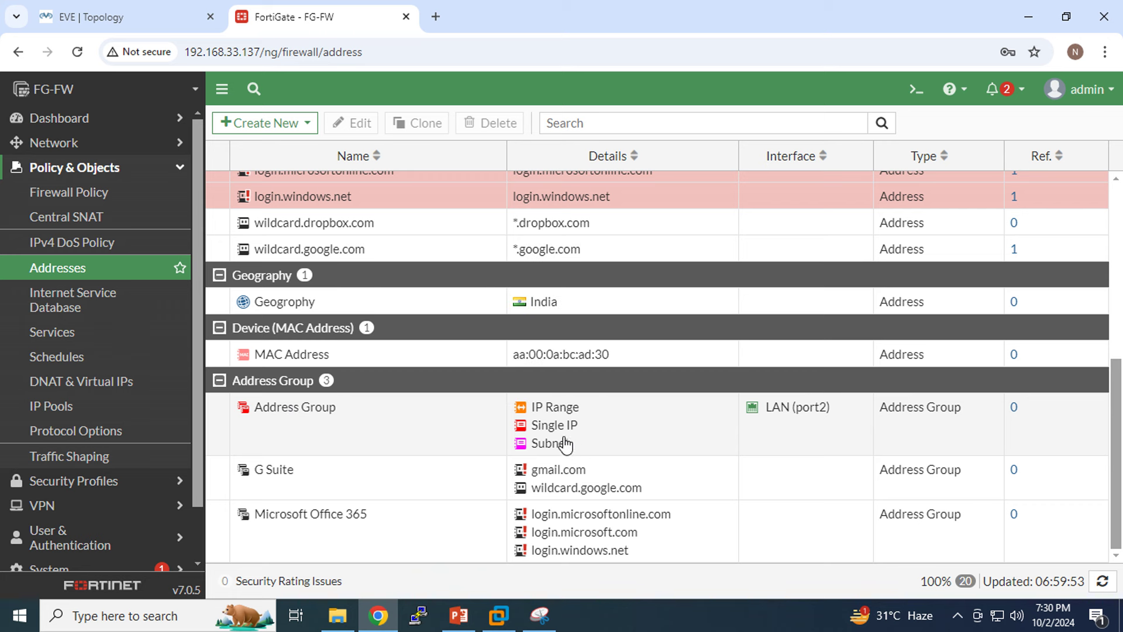
pyautogui.moveTo(565, 445)
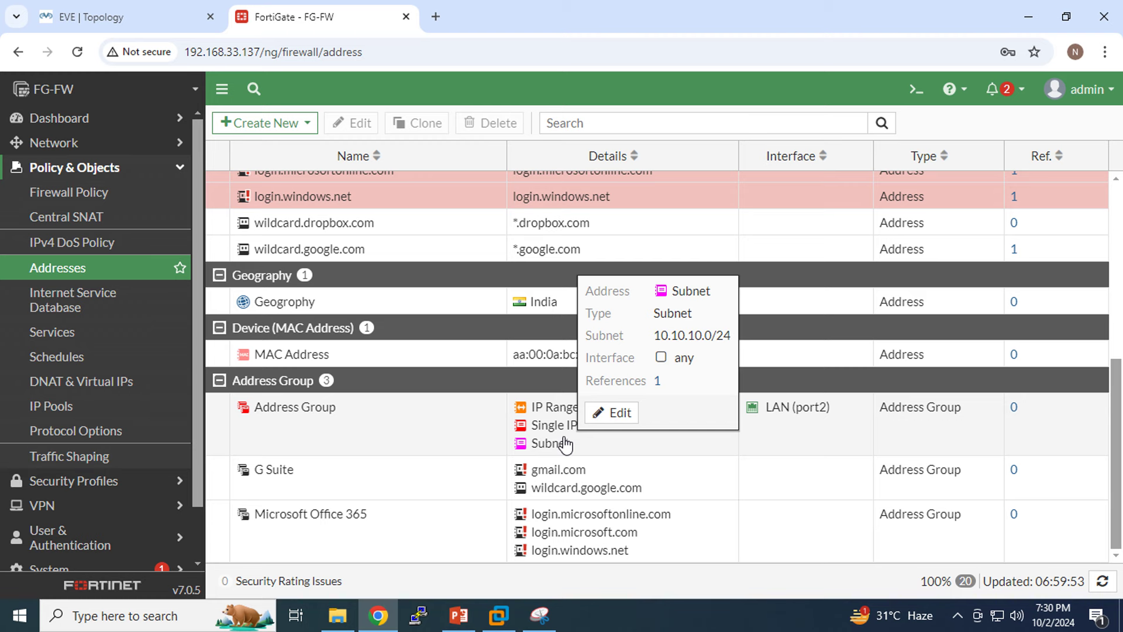
pyautogui.scroll(3, 558, 430)
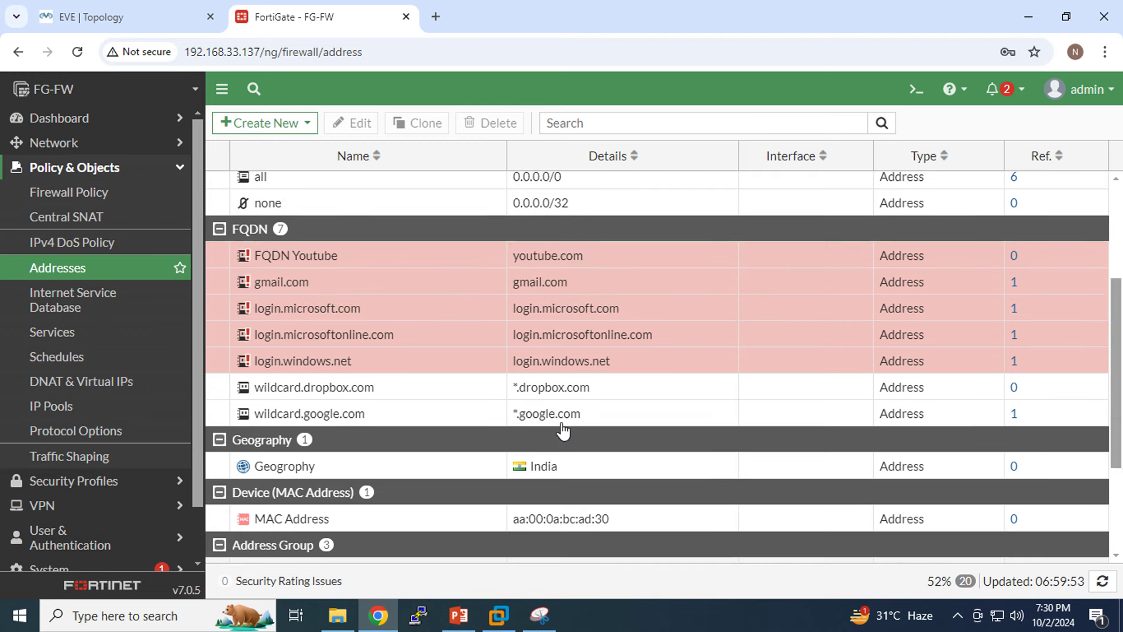
pyautogui.scroll(3, 563, 430)
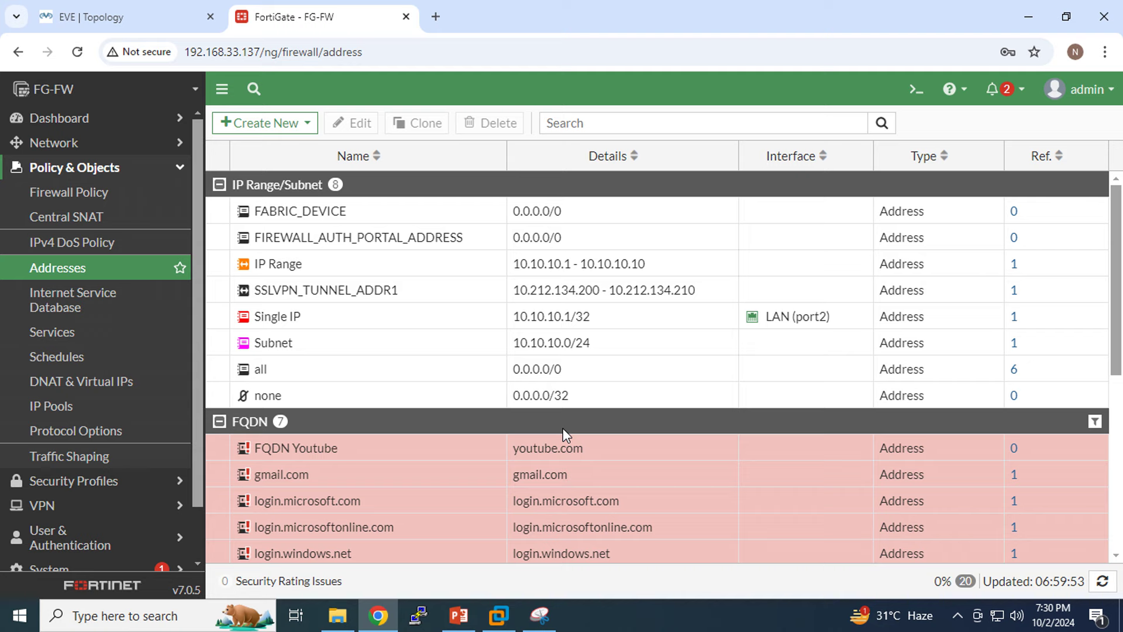
pyautogui.scroll(-4, 563, 427)
pyautogui.scroll(-2, 549, 515)
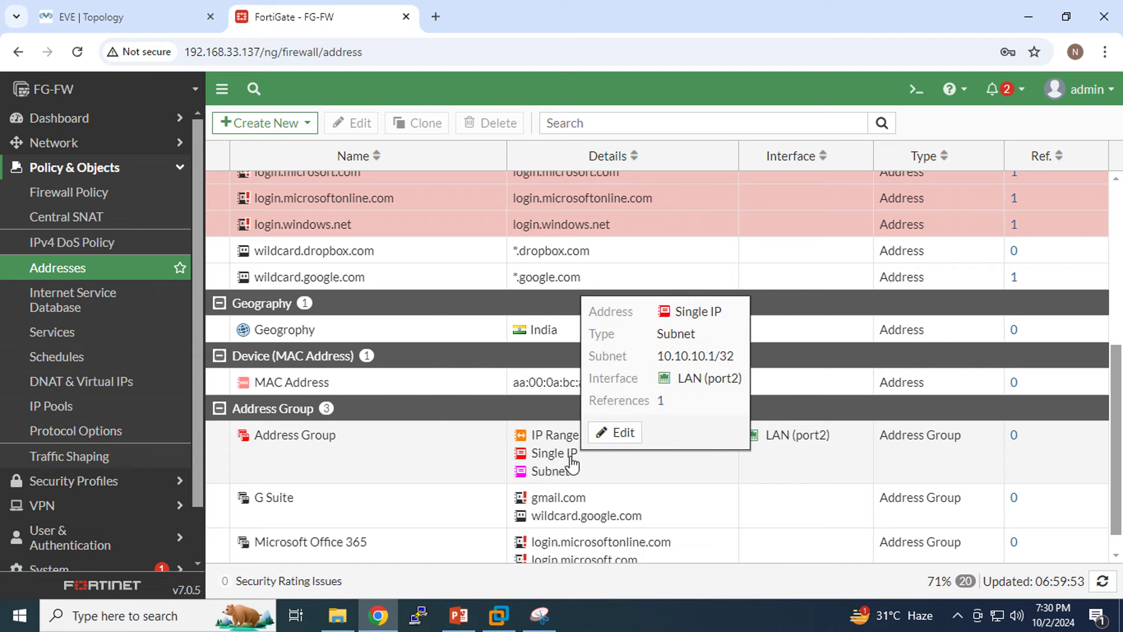
pyautogui.scroll(5, 532, 462)
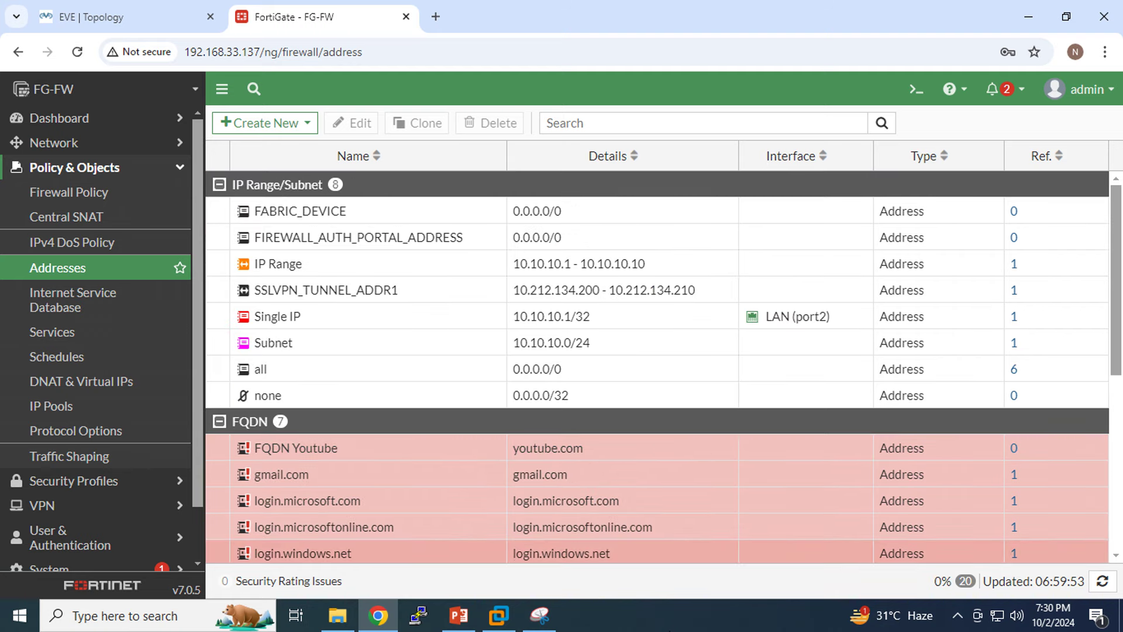